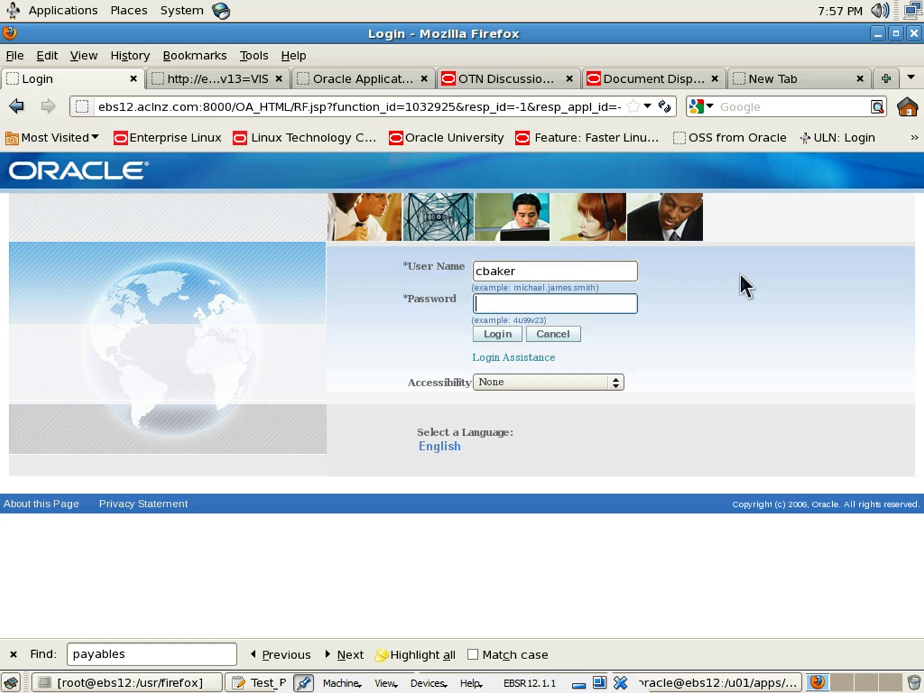
Sign in as the buyer, entering the account password
text(****)
key(BackSpace)
key(BackSpace)
key(BackSpace)
key(BackSpace)
text(*******)
click(502, 339)
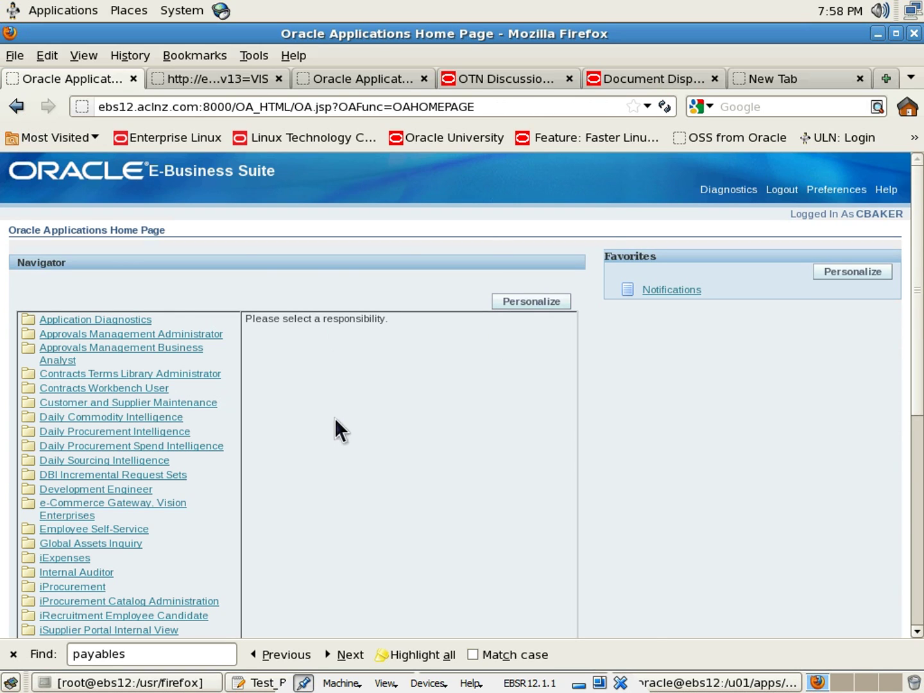
Choose the Sourcing Super User responsibility and open the Sourcing Home Page
scroll(335, 418, down, 5)
scroll(324, 419, down, 1)
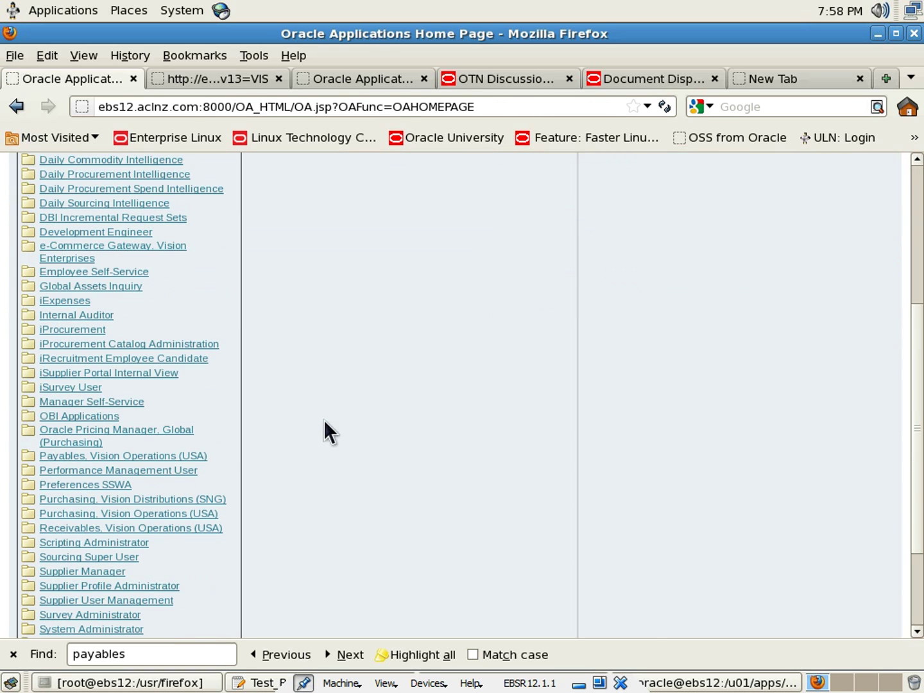
click(122, 560)
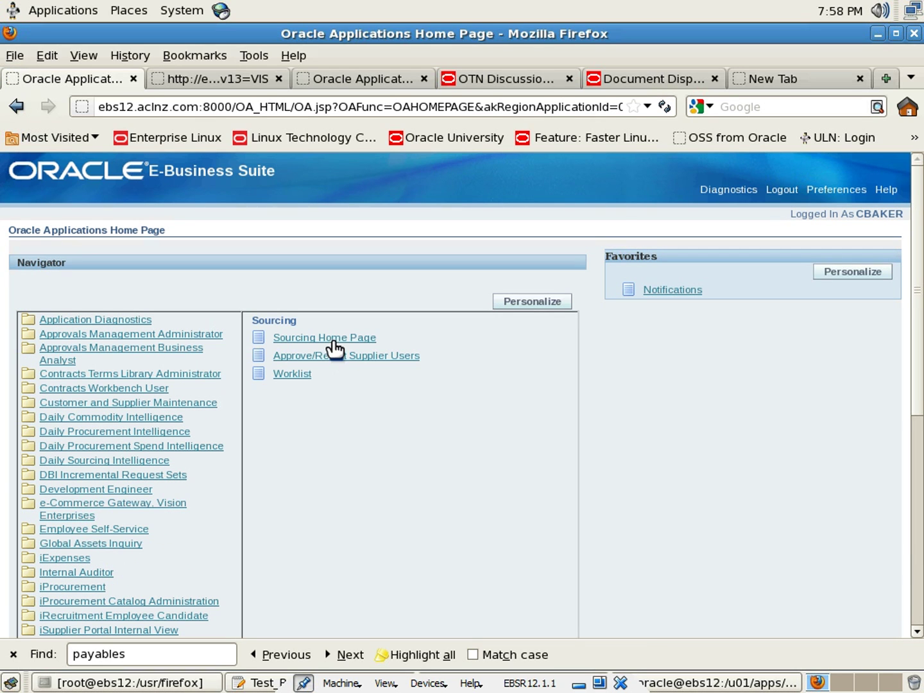
click(334, 349)
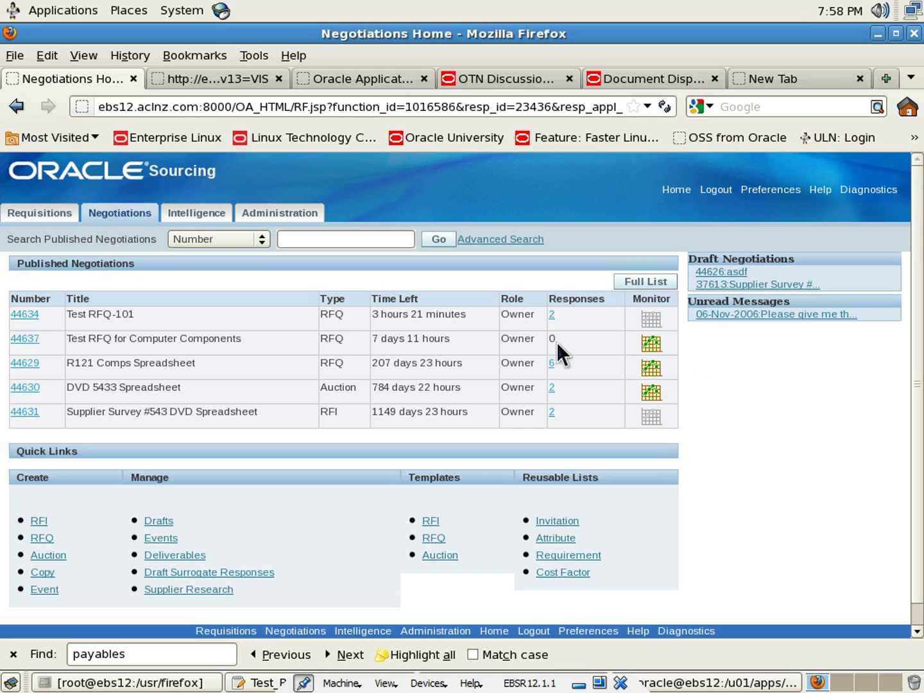
Open RFQ 44637 and review its header, requested lines and three invited suppliers
click(20, 344)
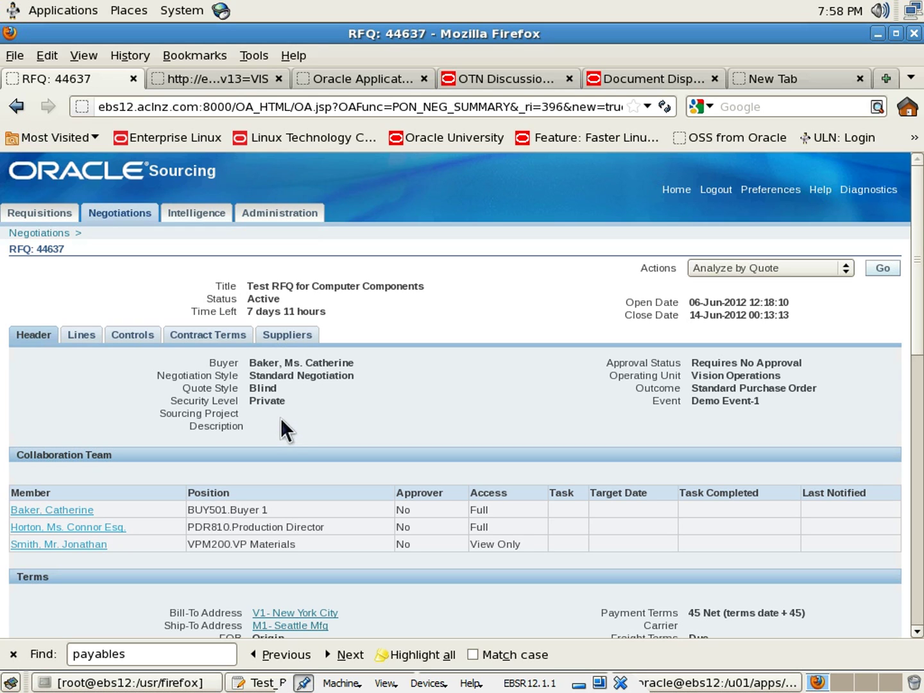
scroll(278, 418, down, 5)
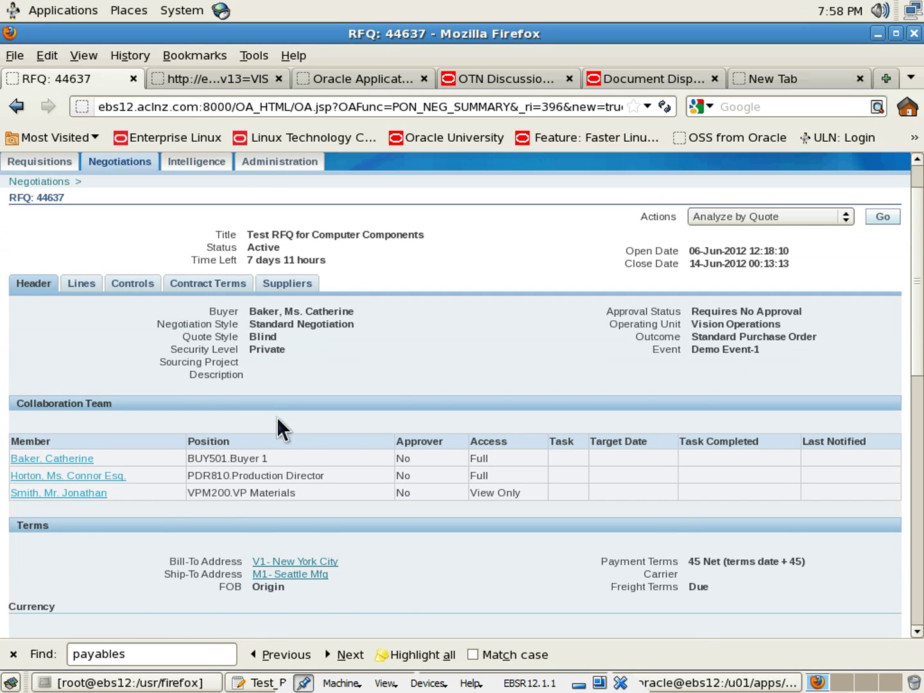
scroll(277, 417, down, 8)
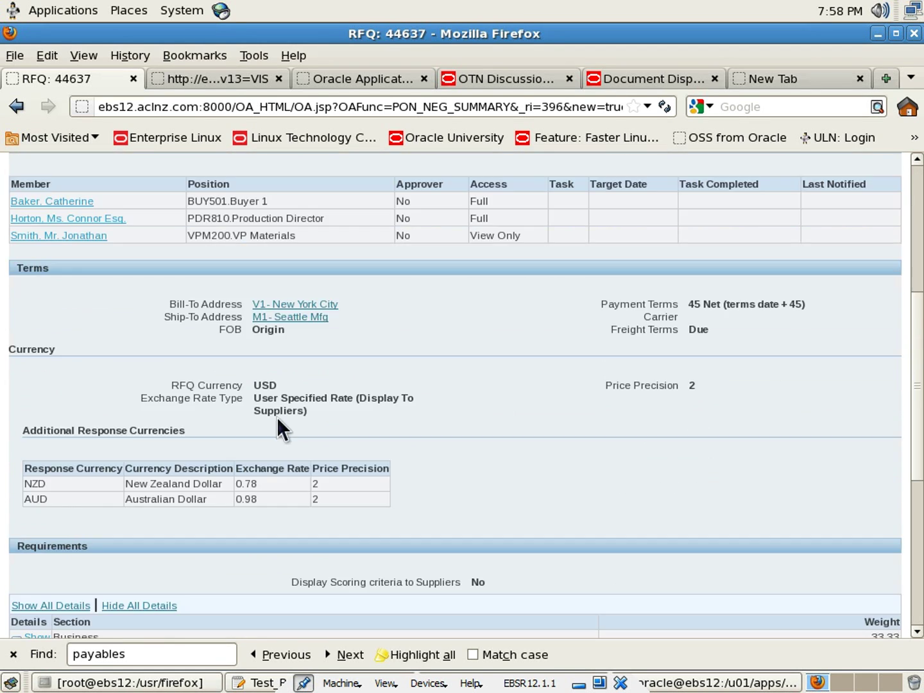
scroll(277, 417, up, 13)
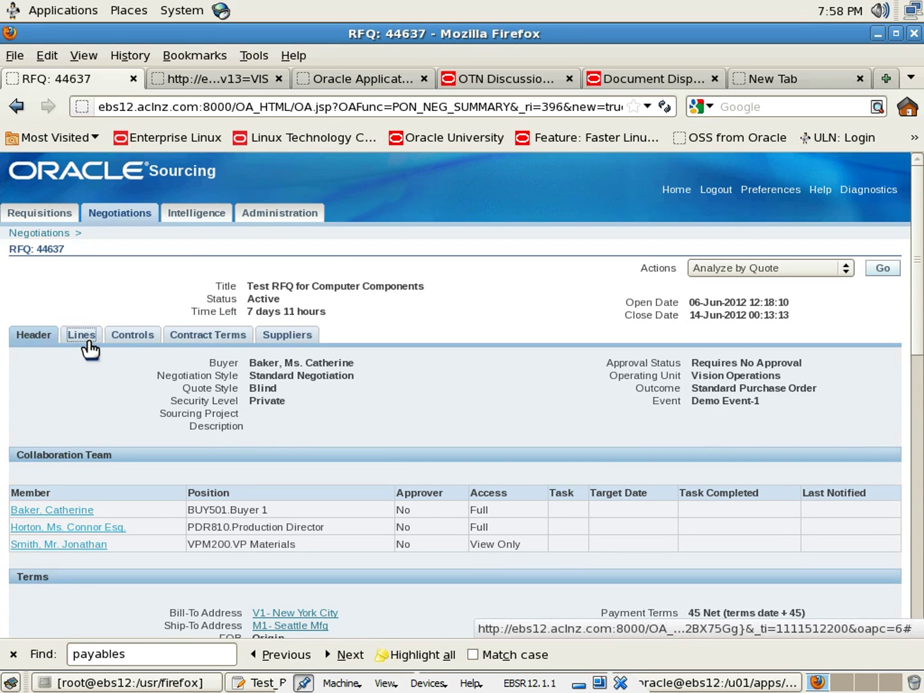
click(88, 342)
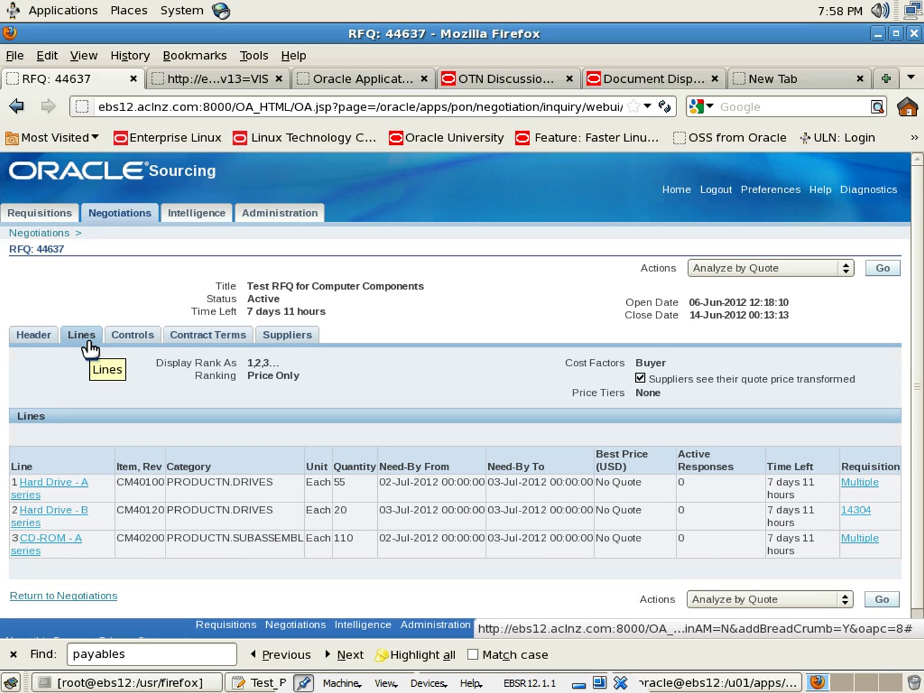
click(296, 344)
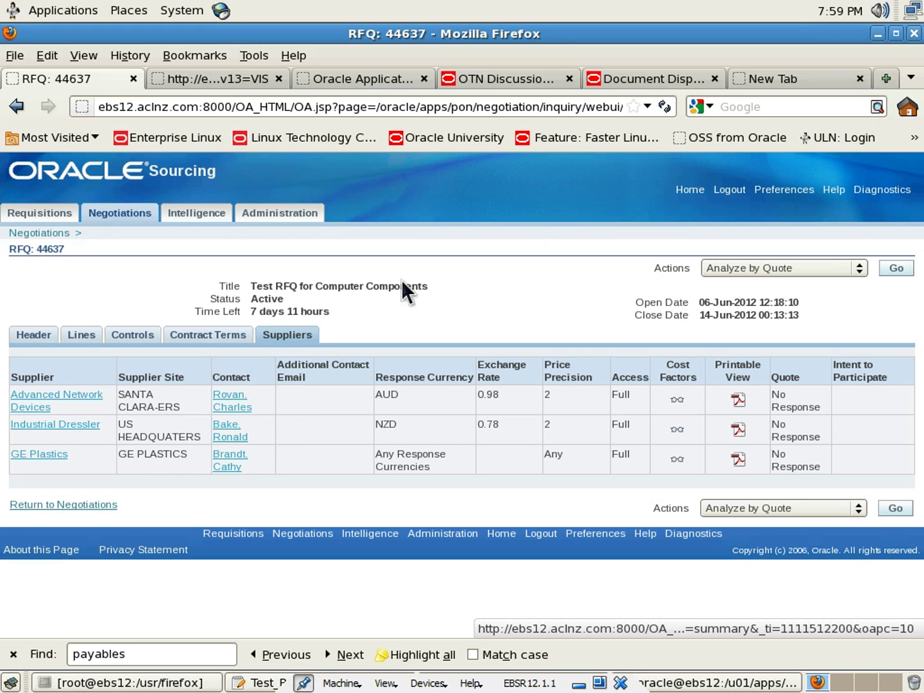
Switch to the supplier user's login and open the Sourcing Supplier home page
click(724, 193)
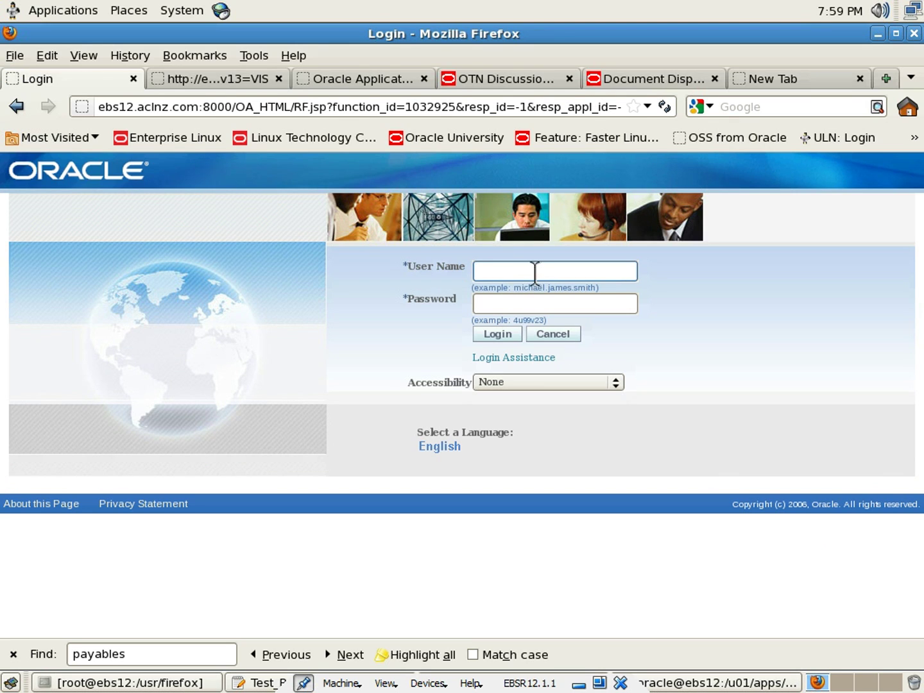
right_click(533, 269)
click(559, 352)
click(530, 303)
text(w)
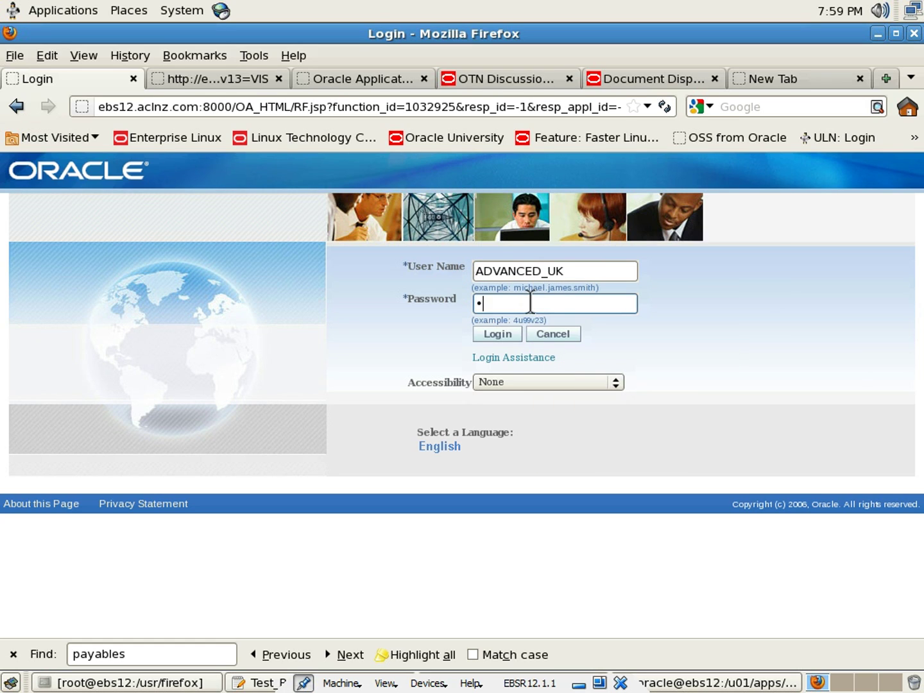
text(elcome1)
click(505, 336)
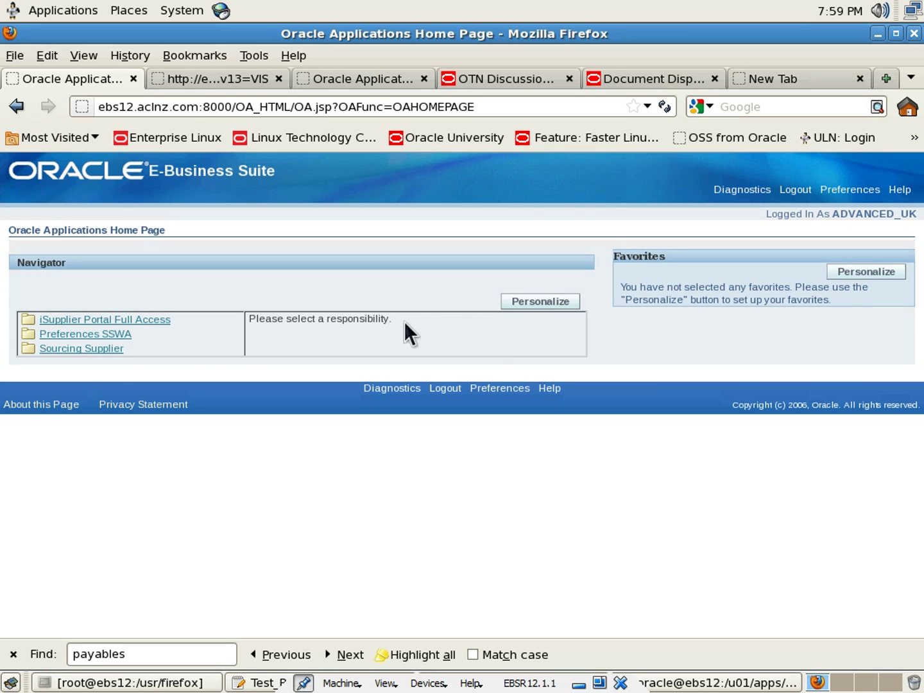
click(112, 350)
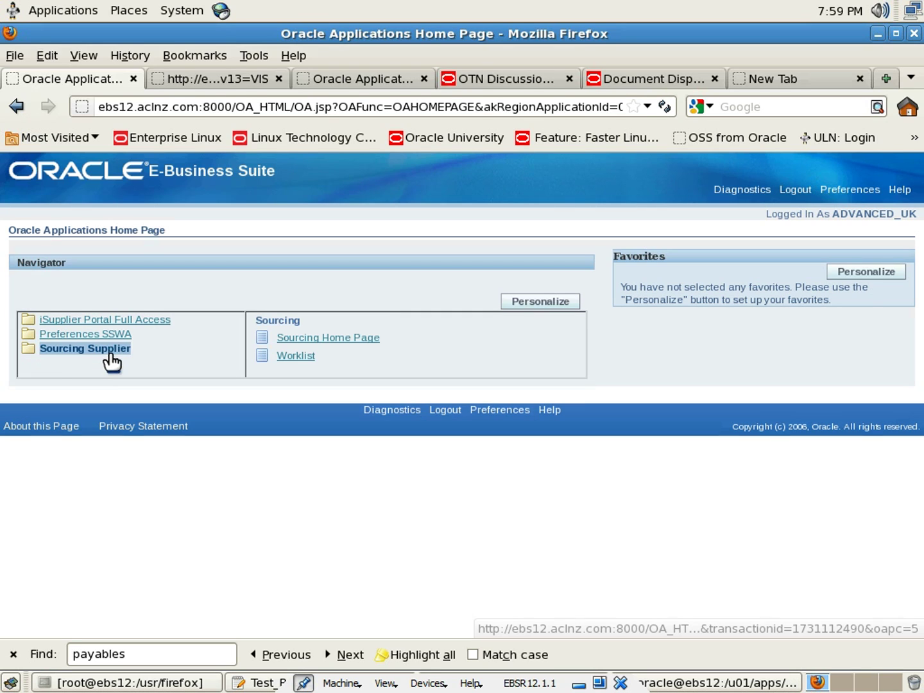
click(347, 338)
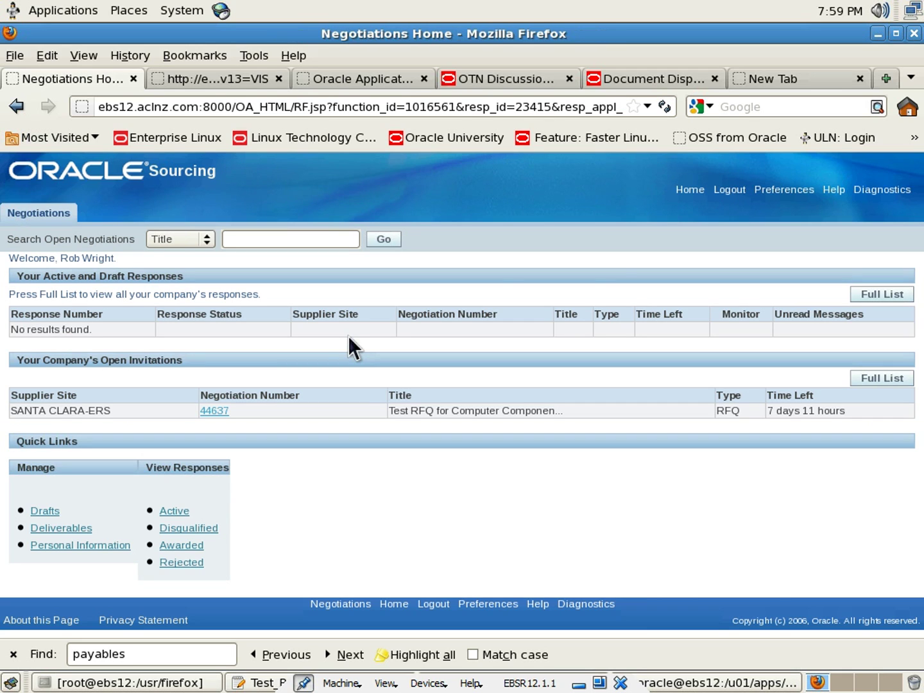
click(691, 191)
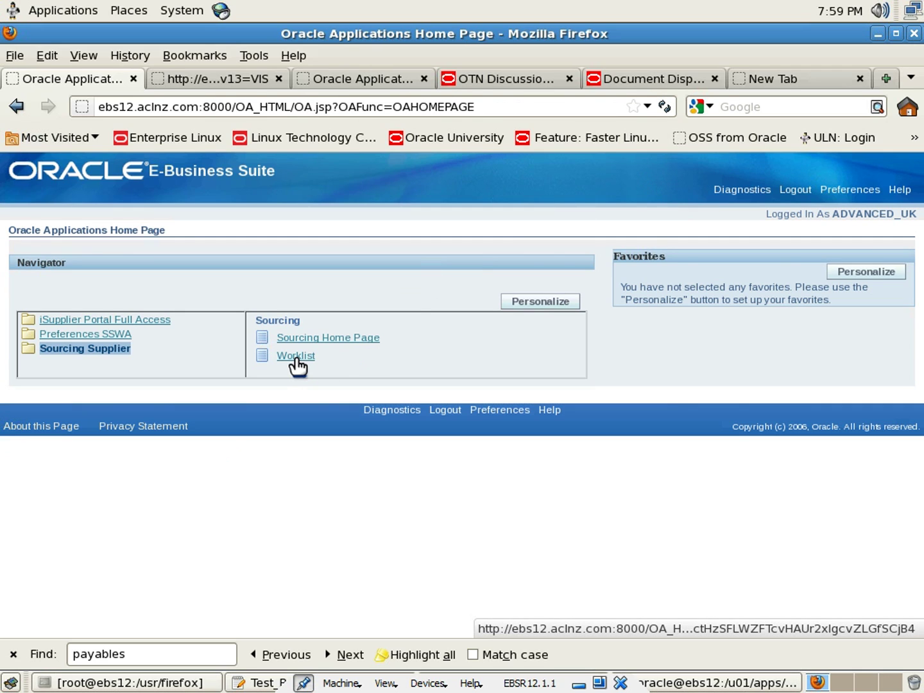
click(296, 357)
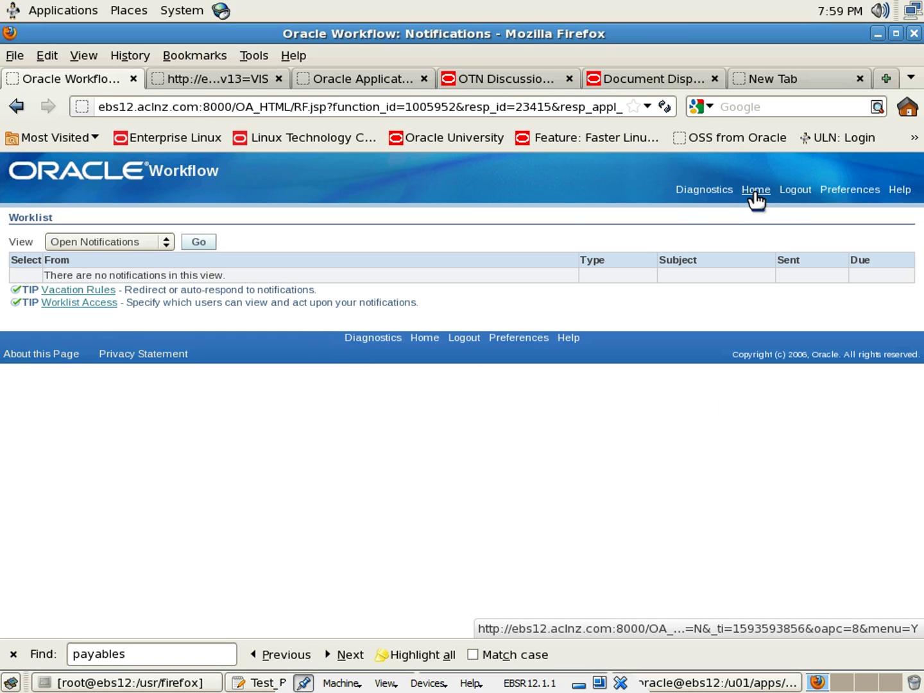
click(755, 194)
click(324, 344)
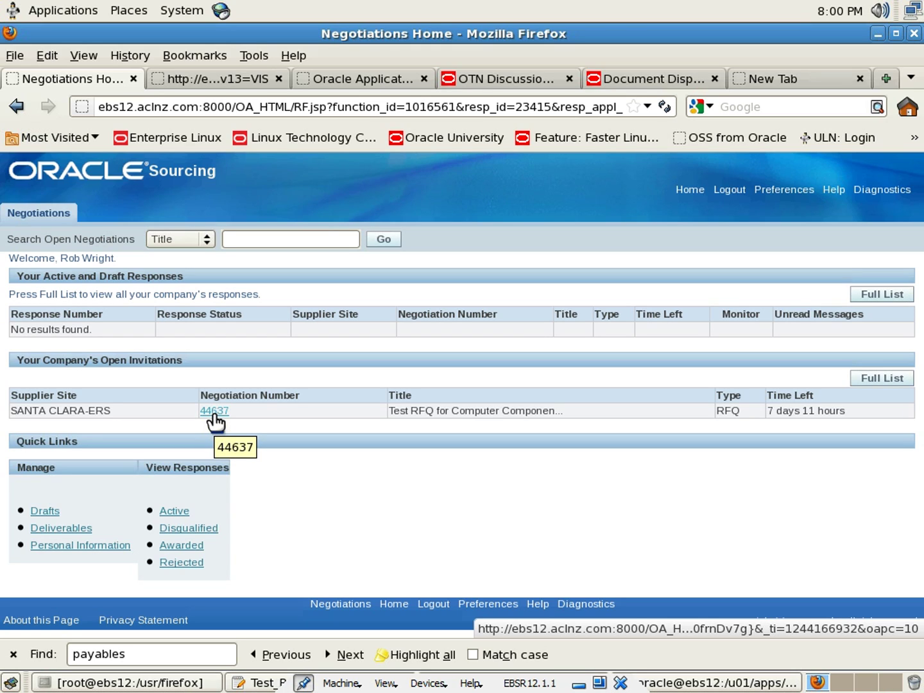
Open RFQ 44637 as the supplier and review its Lines, Controls and Contract Terms
click(214, 412)
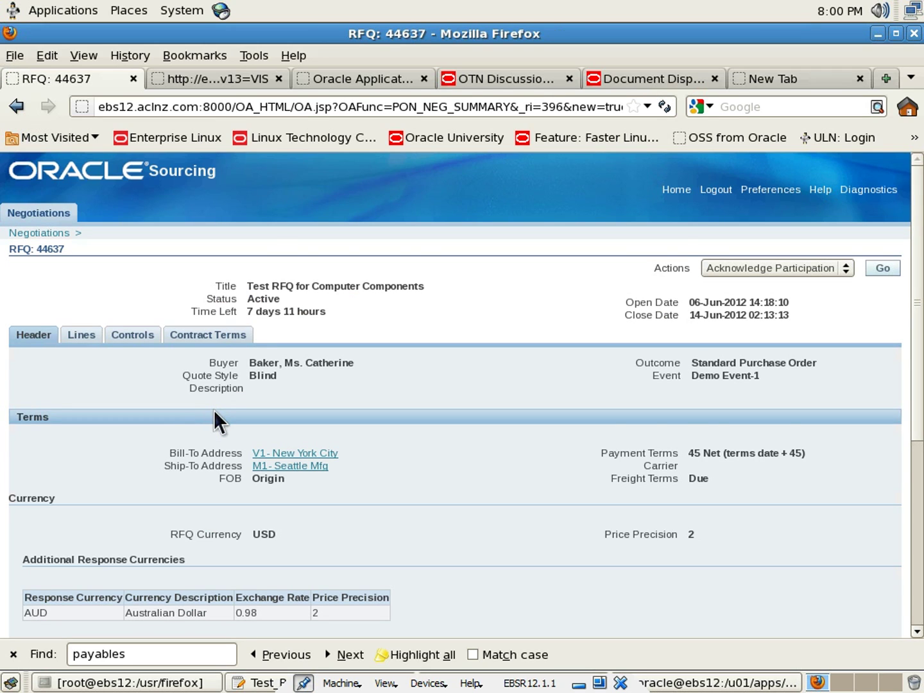
scroll(214, 410, down, 3)
scroll(214, 409, up, 3)
click(71, 340)
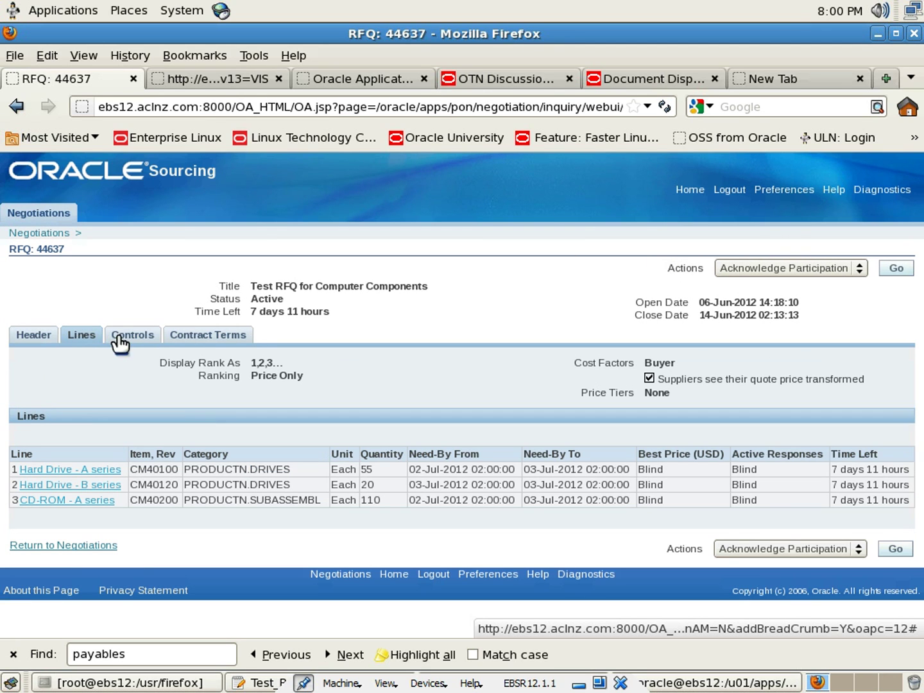
click(119, 342)
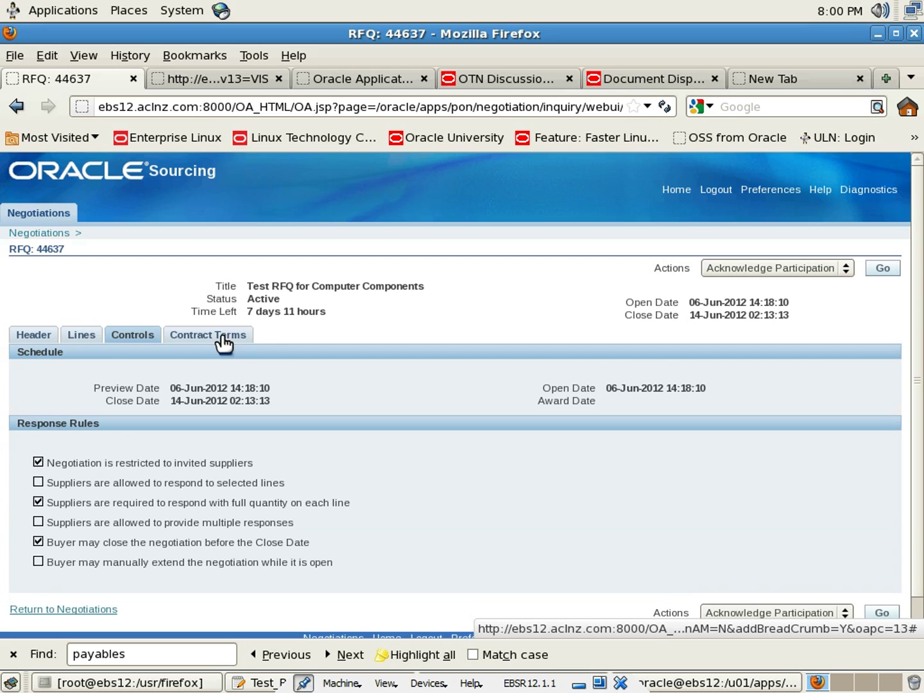
click(219, 338)
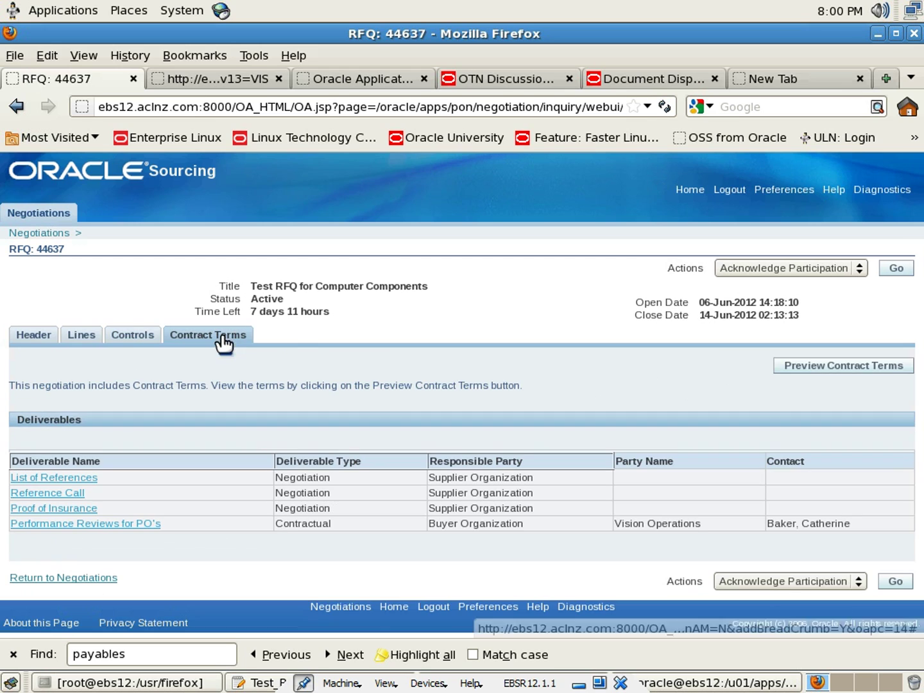
click(129, 342)
click(69, 339)
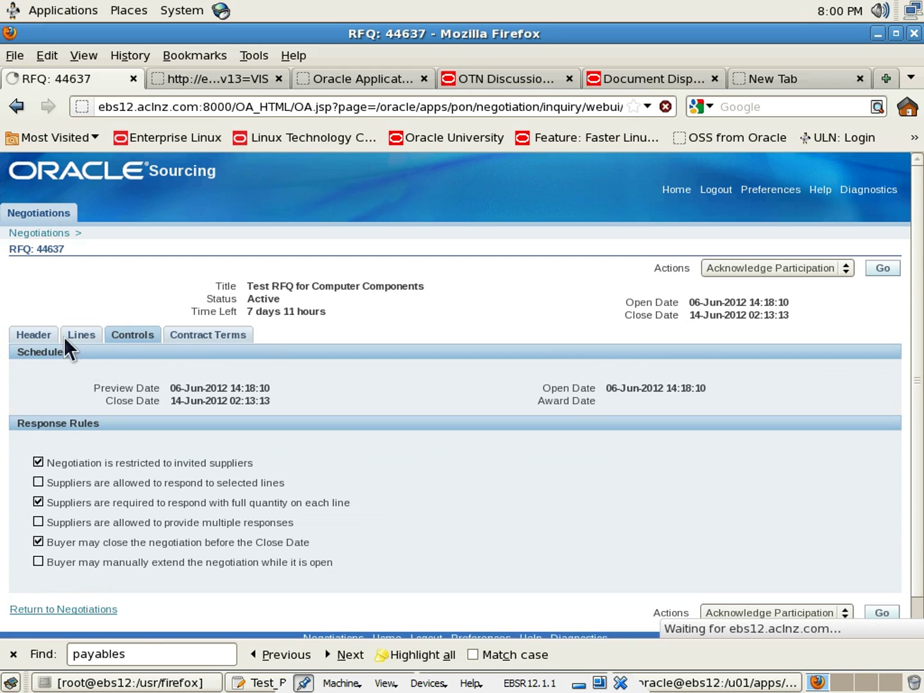
click(32, 340)
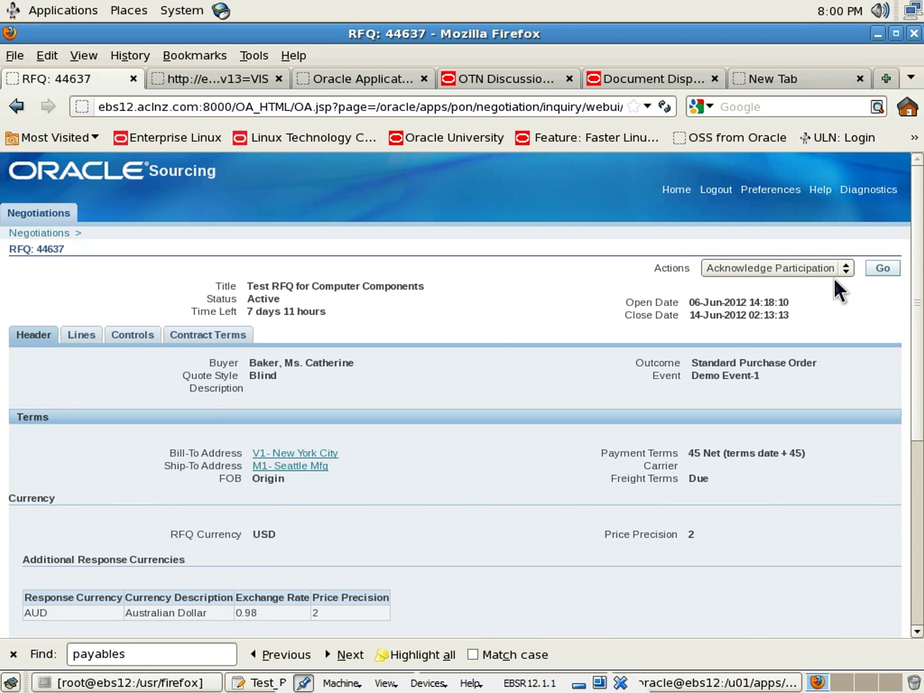
Choose Printable View from the RFQ's Actions list
click(846, 271)
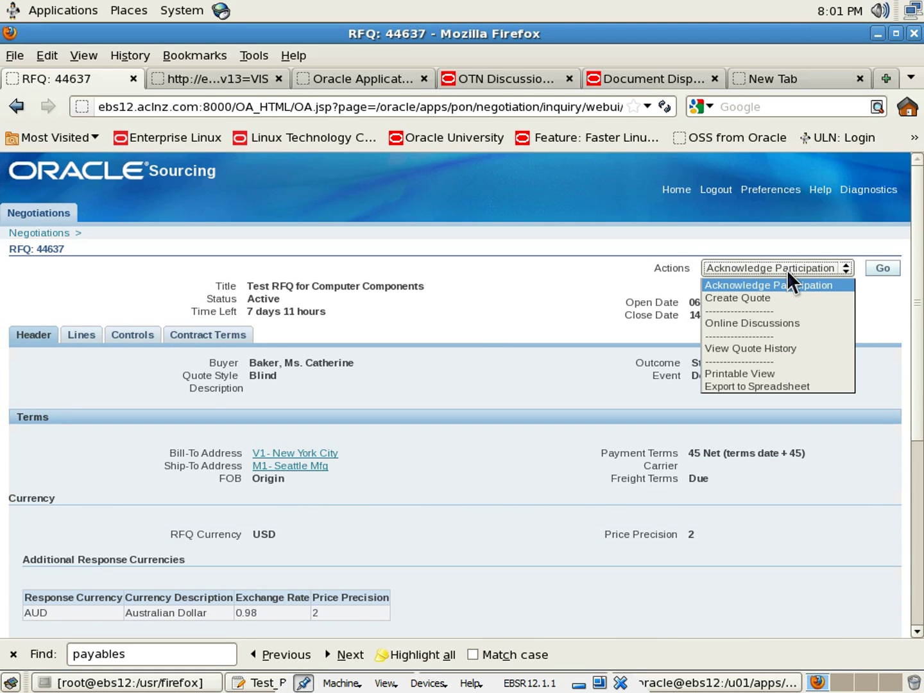
click(780, 373)
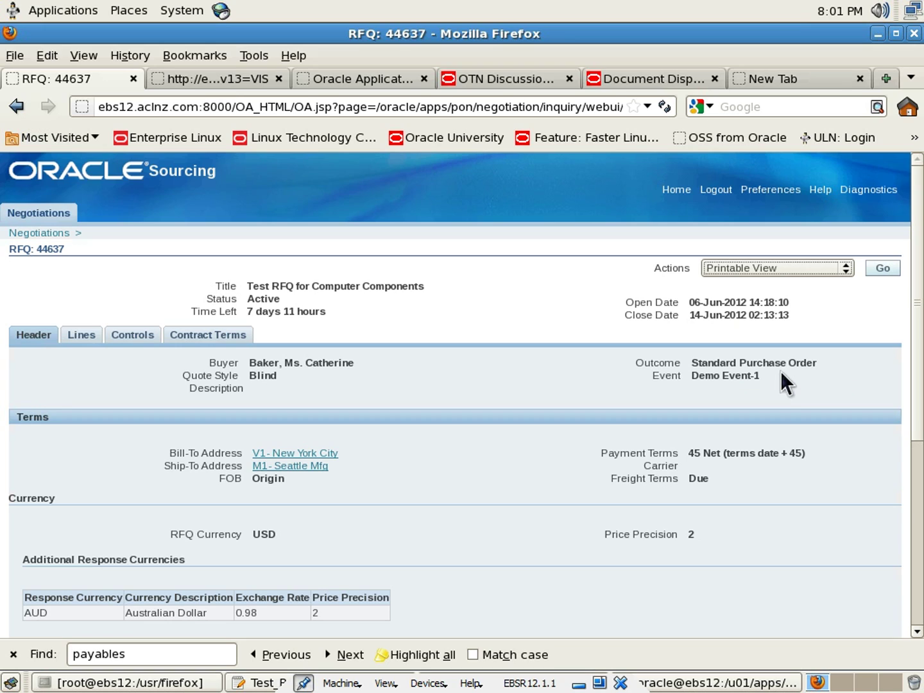
click(775, 372)
Generate the printable RFQ and open 44637_US.pdf in the document viewer
click(884, 269)
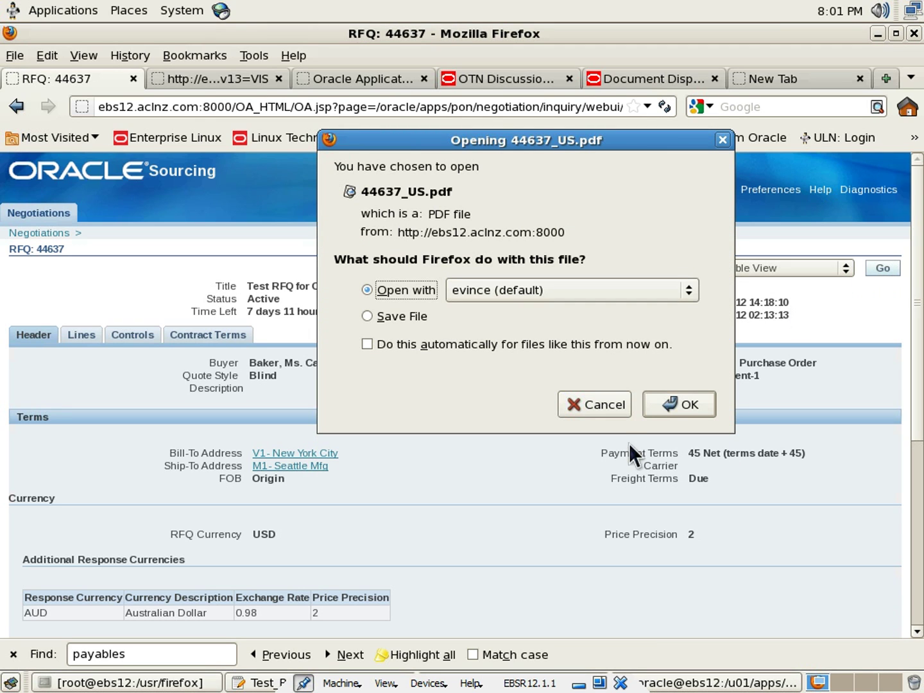
click(673, 400)
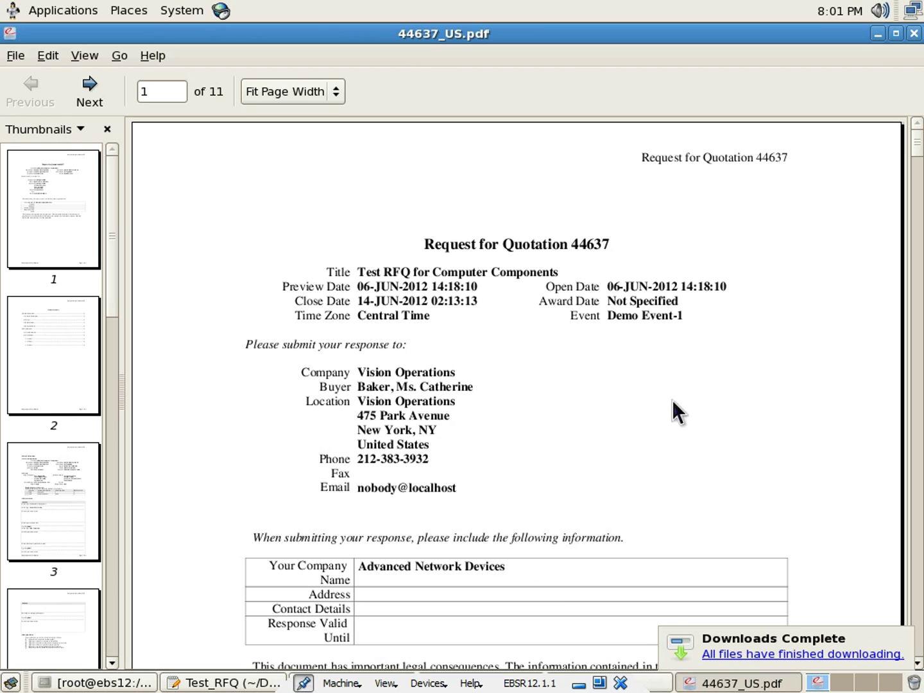
scroll(672, 400, down, 10)
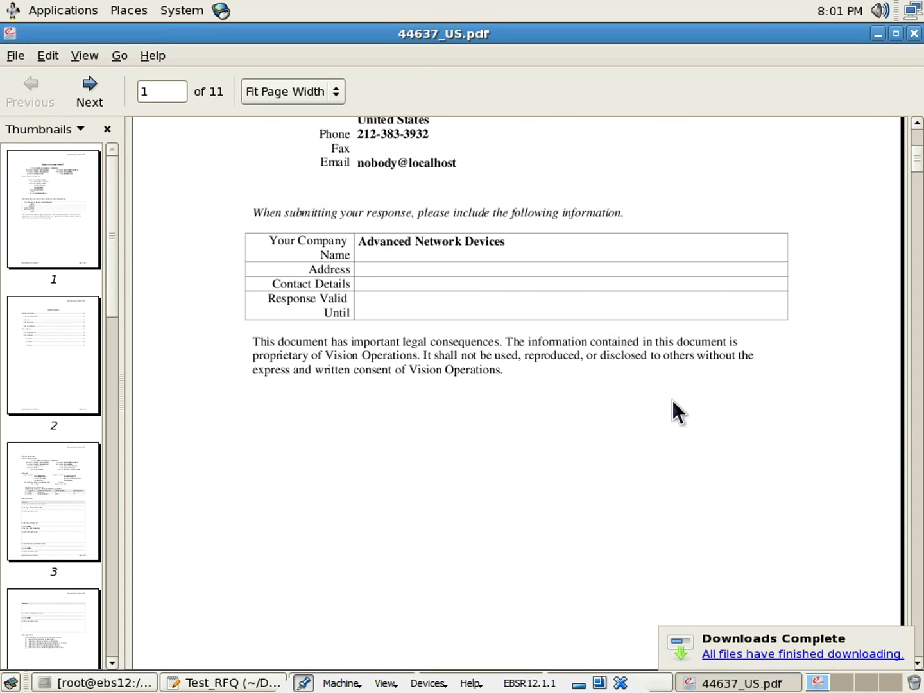
scroll(672, 400, down, 13)
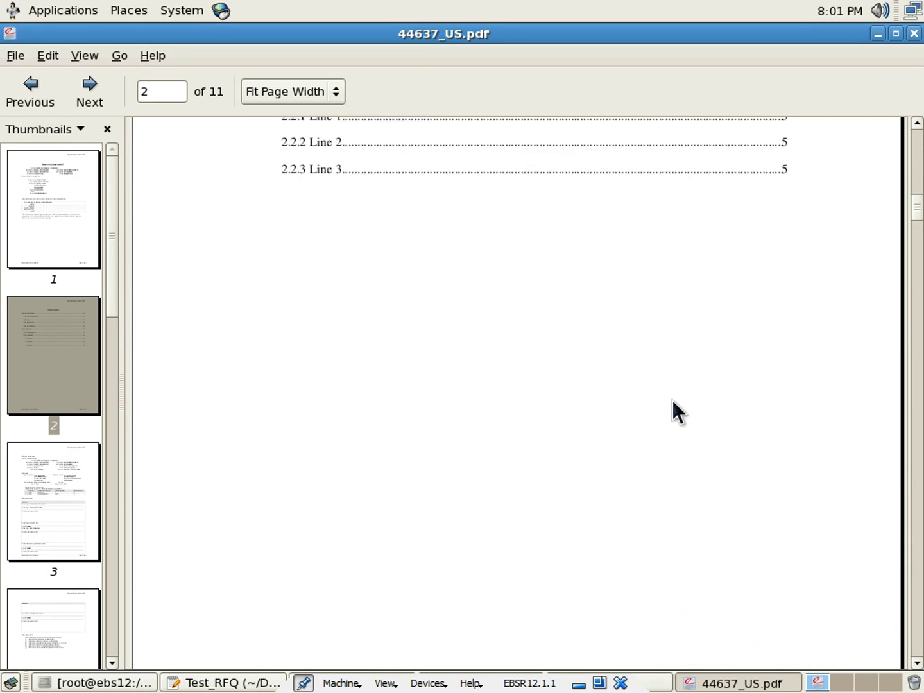
Read through the 11-page PDF to the last page and back to the top
scroll(672, 400, down, 14)
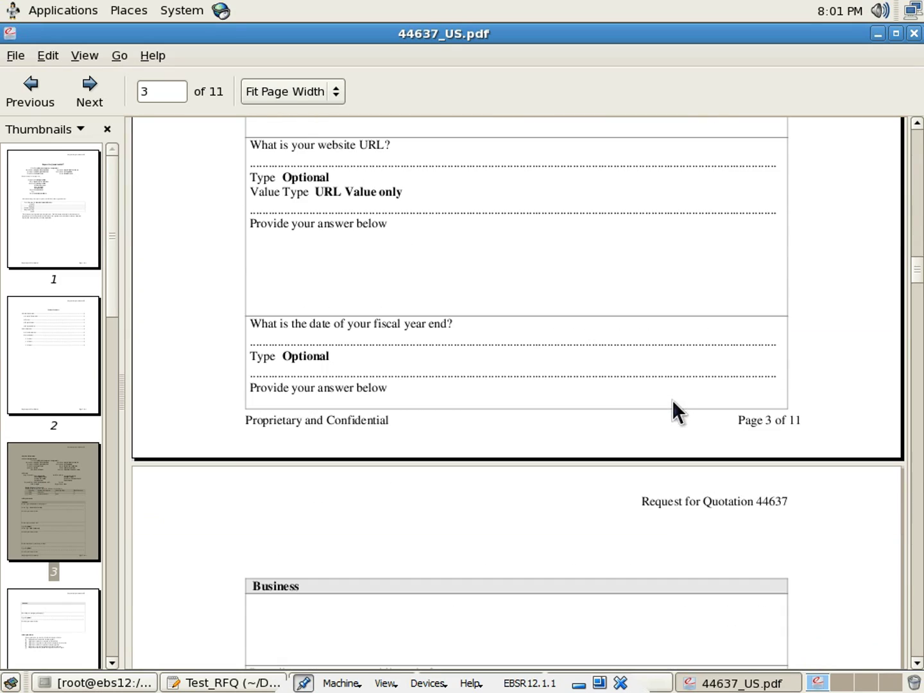
scroll(672, 400, down, 14)
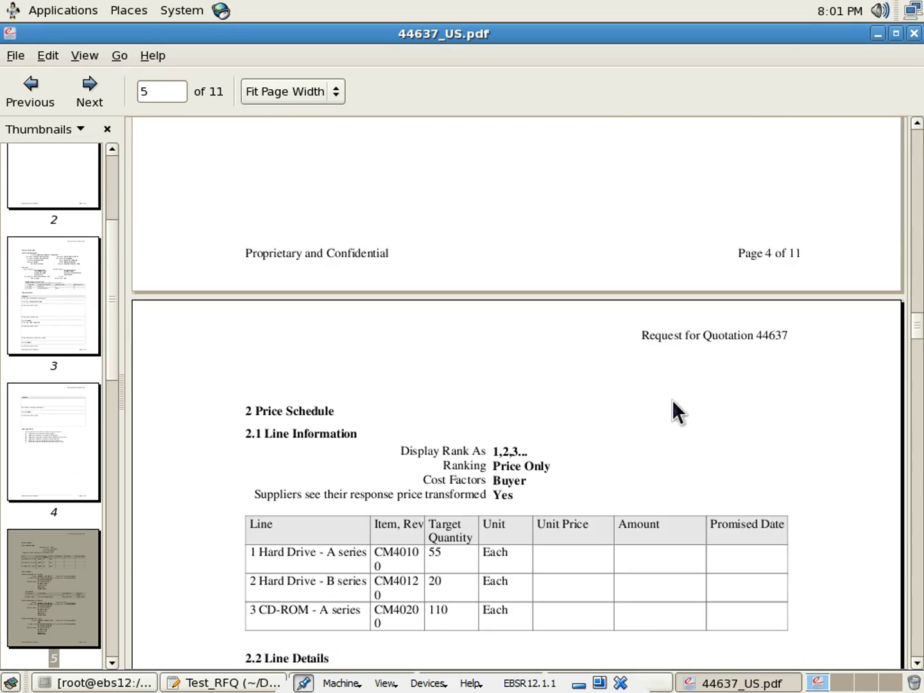
scroll(672, 400, down, 14)
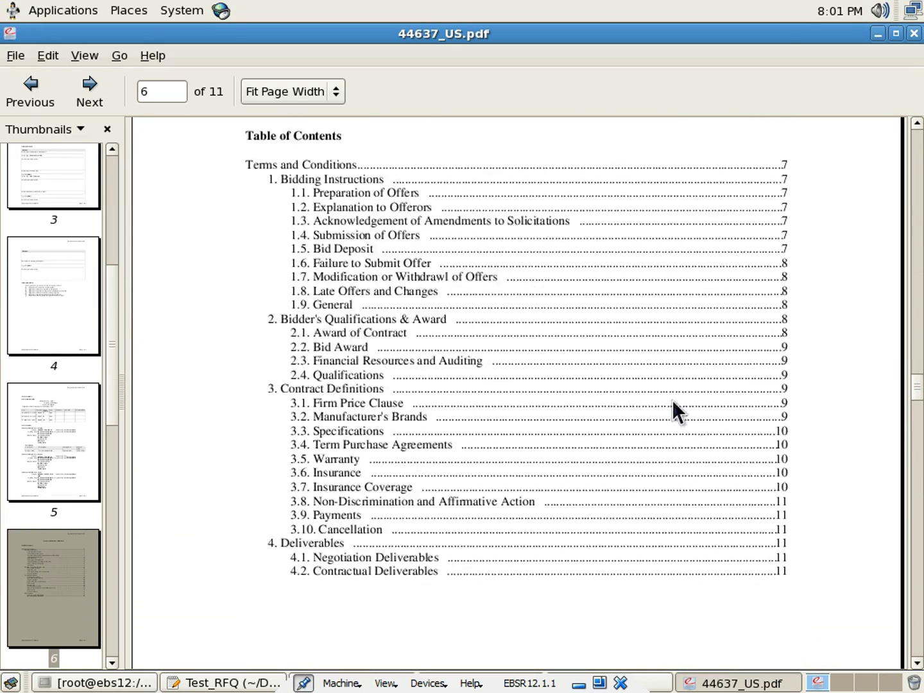
scroll(673, 400, down, 14)
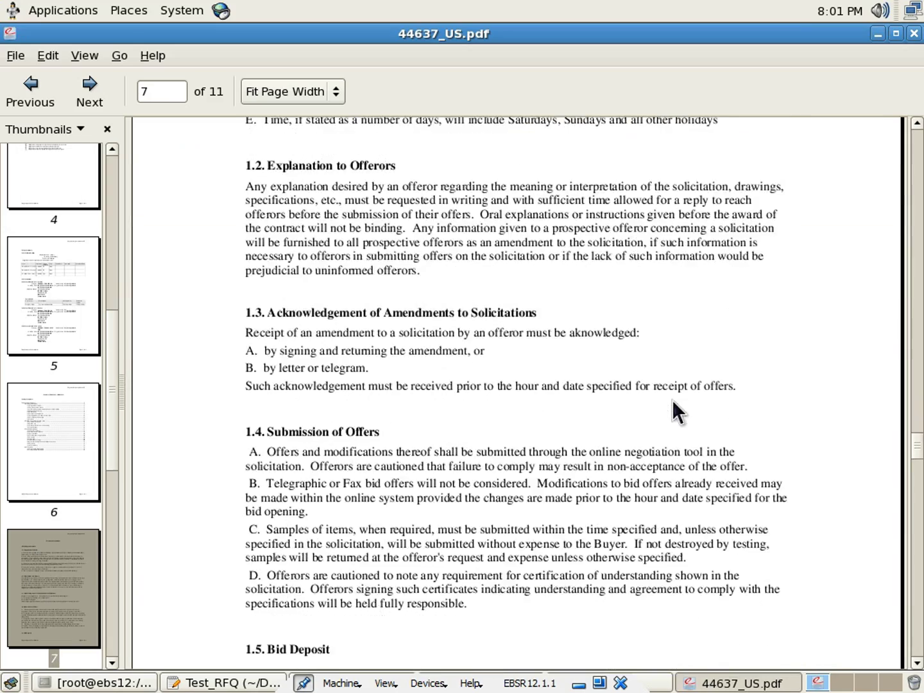
scroll(671, 400, down, 14)
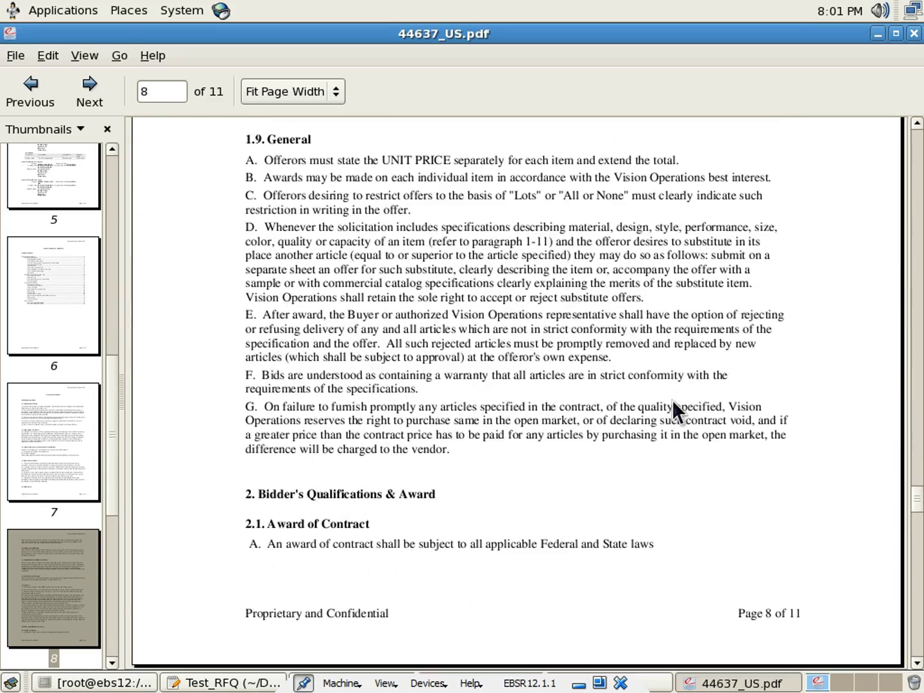
scroll(672, 400, down, 14)
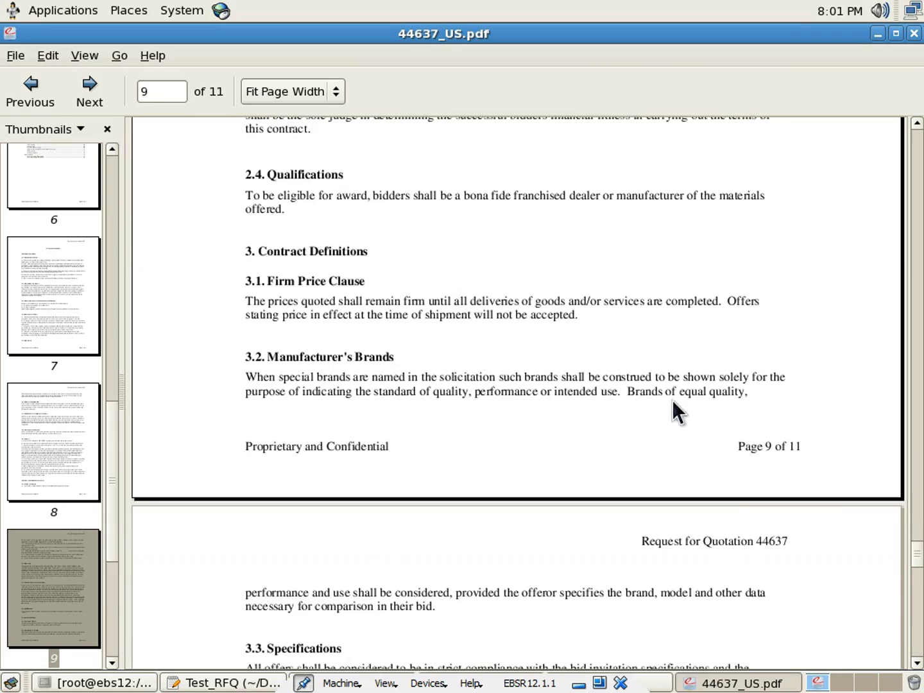
scroll(672, 400, down, 14)
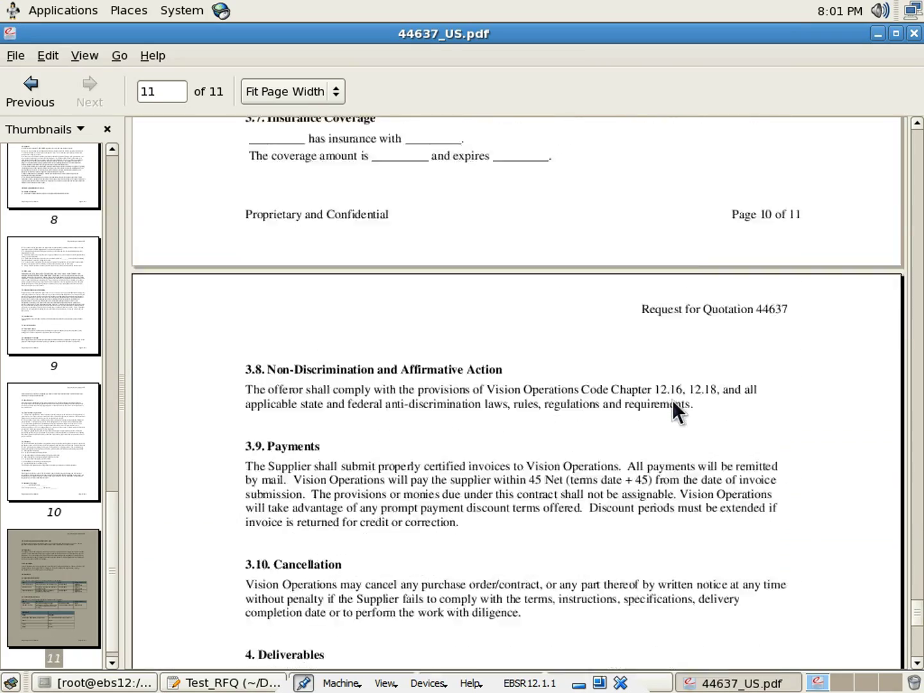
scroll(672, 400, down, 8)
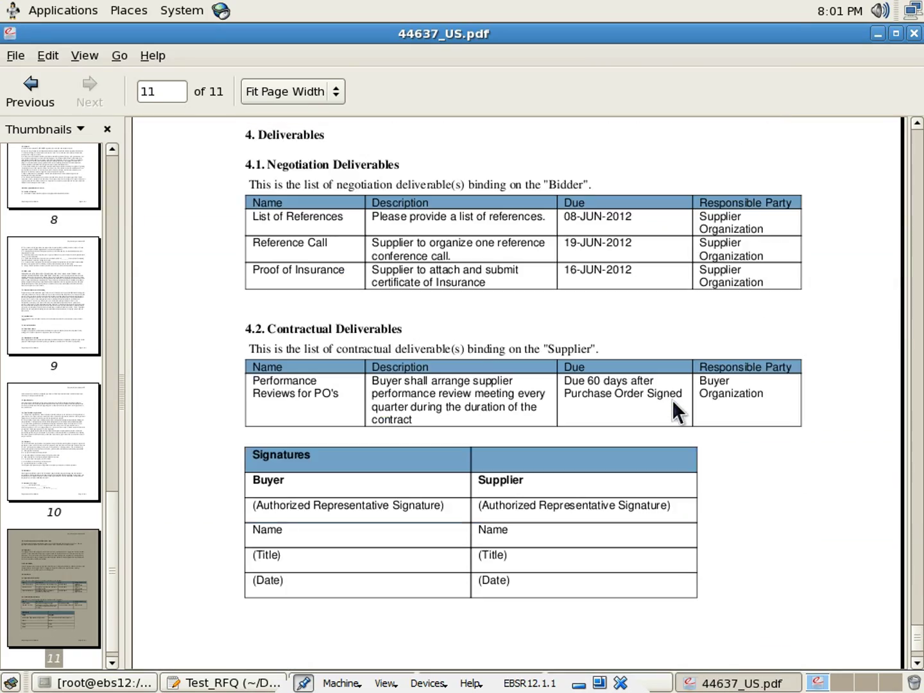
drag(918, 642, 909, 143)
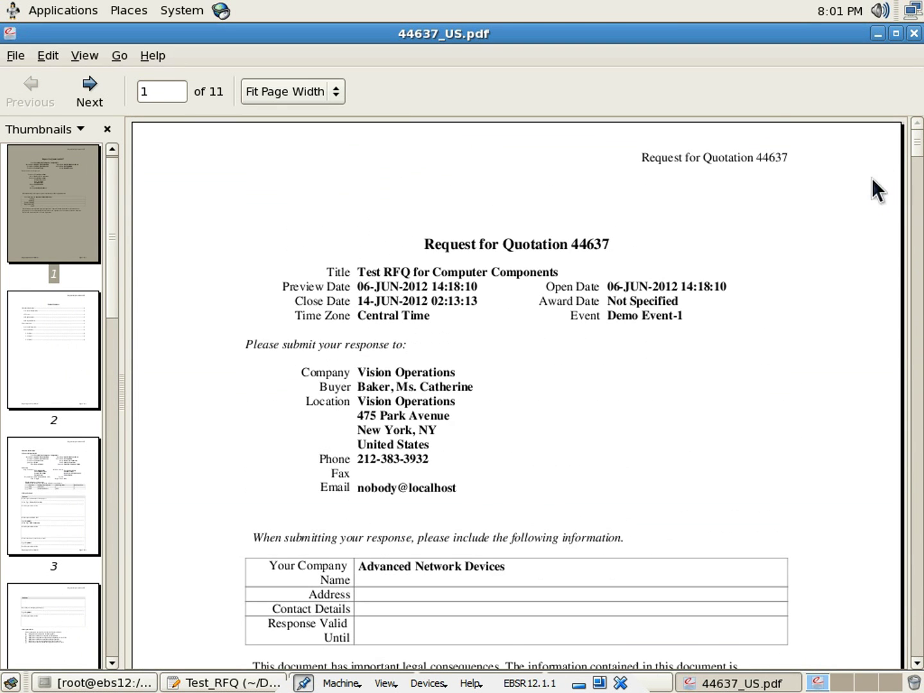
scroll(731, 292, down, 3)
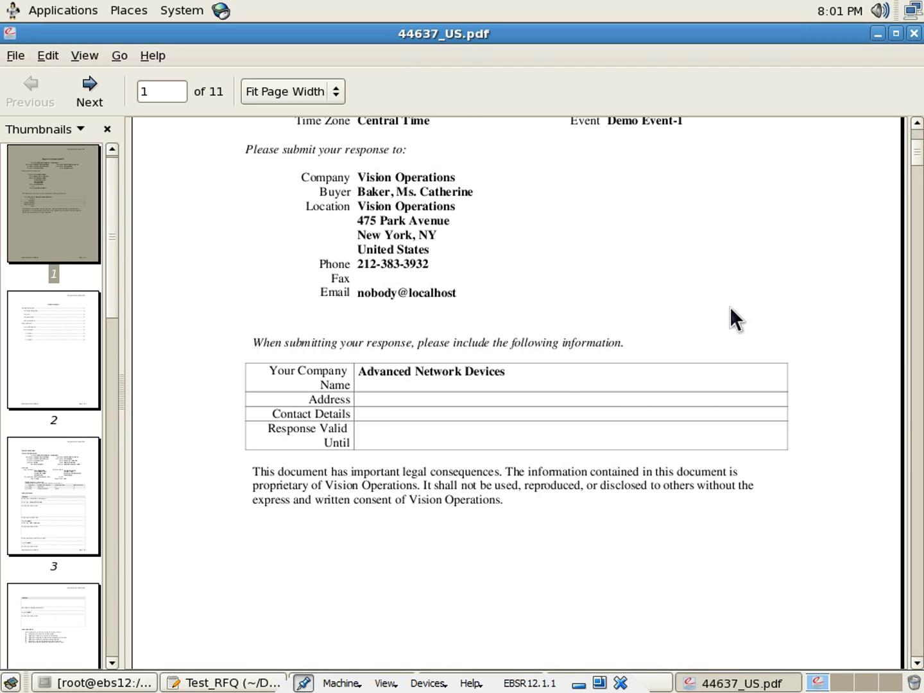
scroll(730, 309, up, 1)
scroll(730, 307, up, 1)
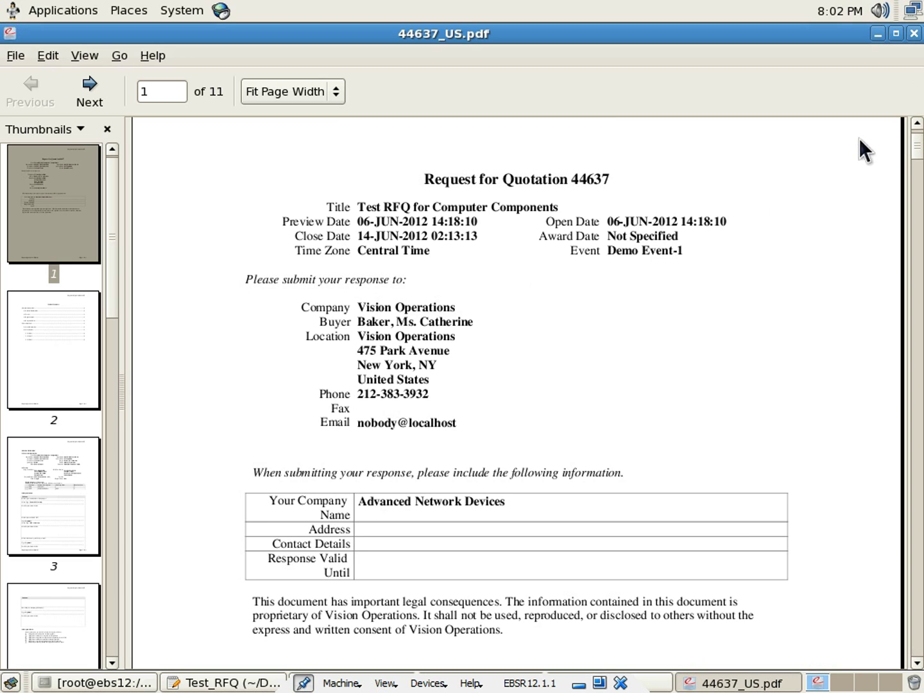
Close the PDF and downloads list, then run Acknowledge Participation on RFQ 44637
click(915, 35)
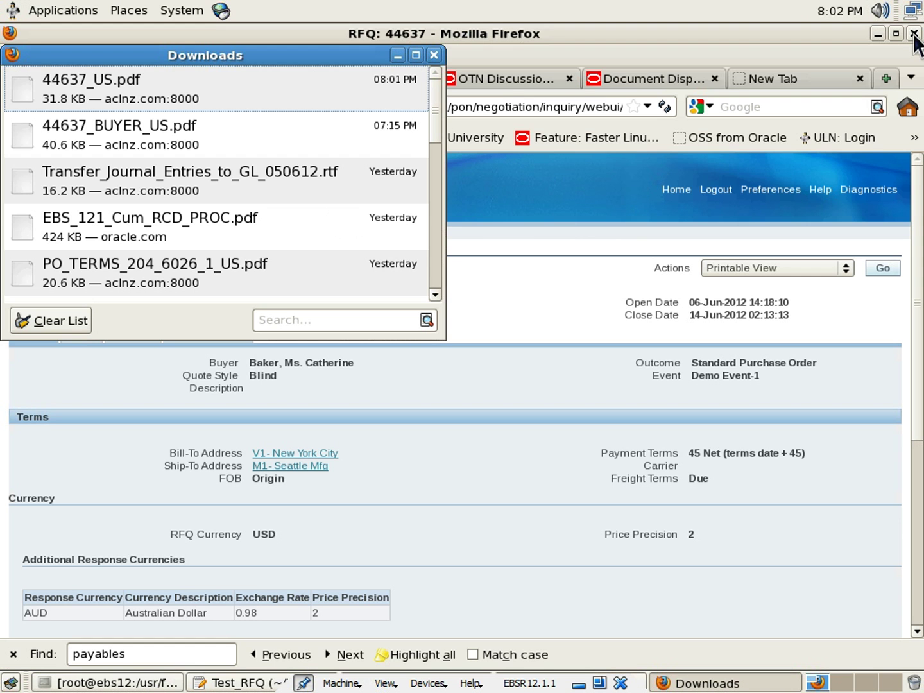
click(435, 55)
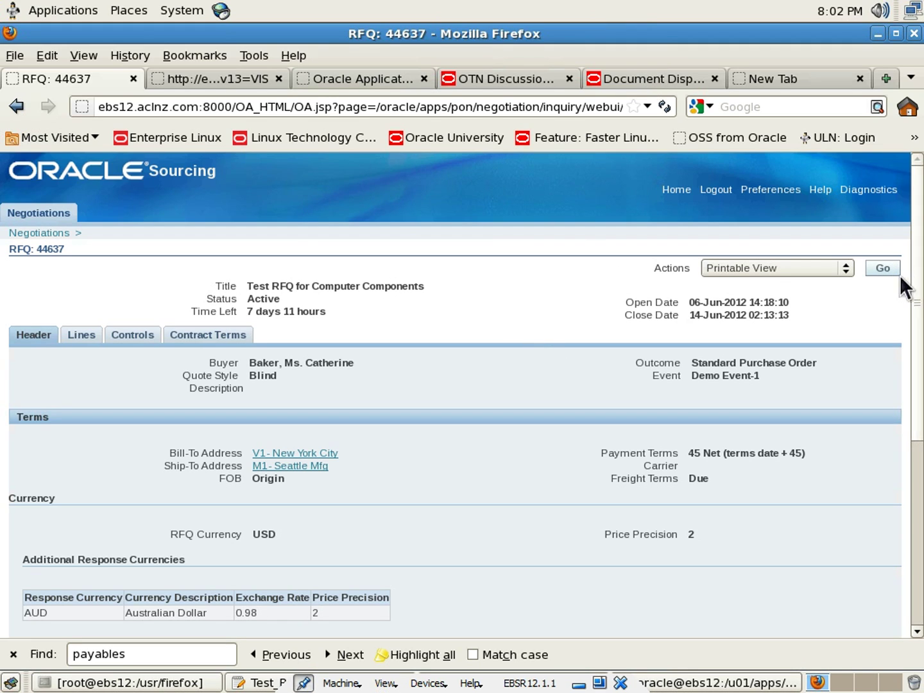
click(844, 272)
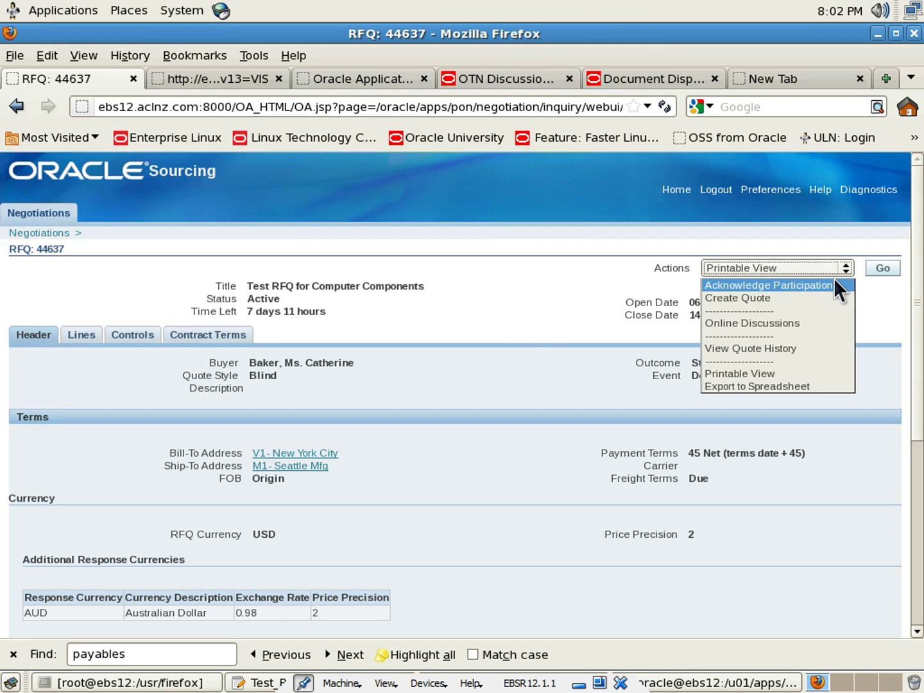
click(835, 282)
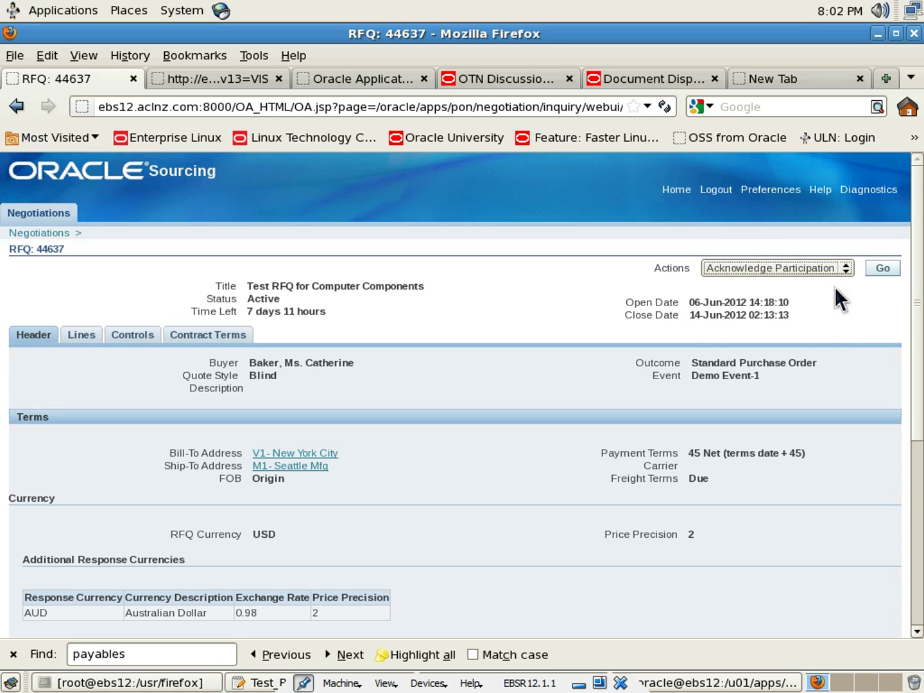
click(880, 272)
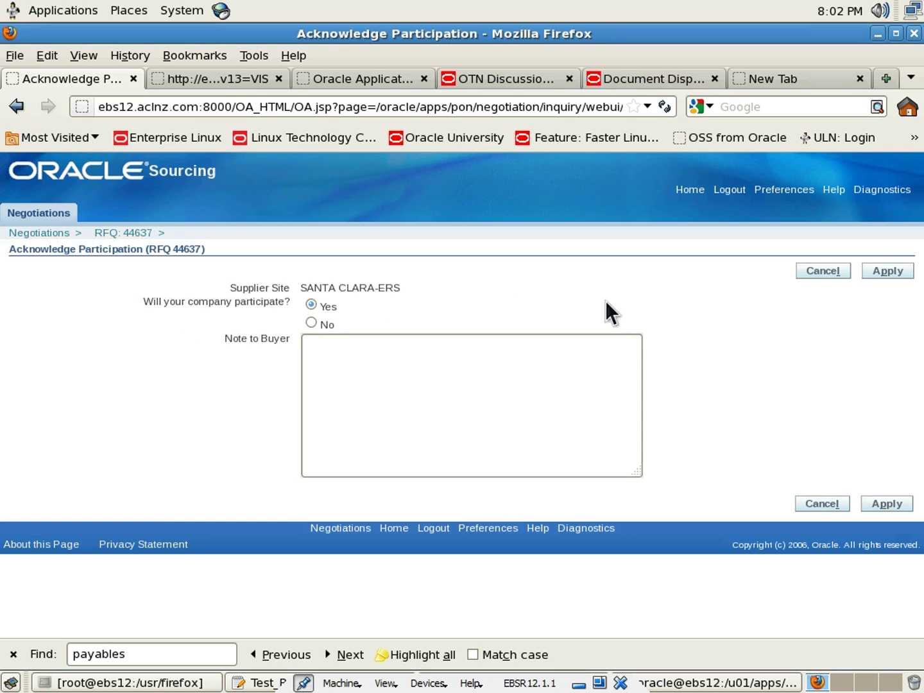
Add the Note to Buyer: 'Thanks for inviting us for this RFQ. We will endeavor to respond before the closing date. Thanks.'
click(451, 390)
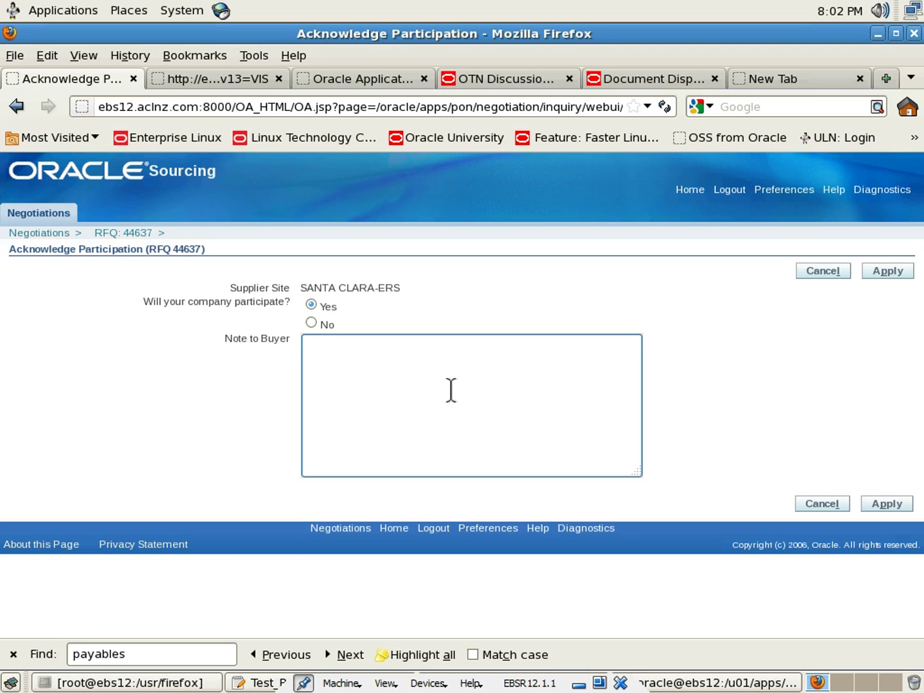
text(Thanks for inviting us for th)
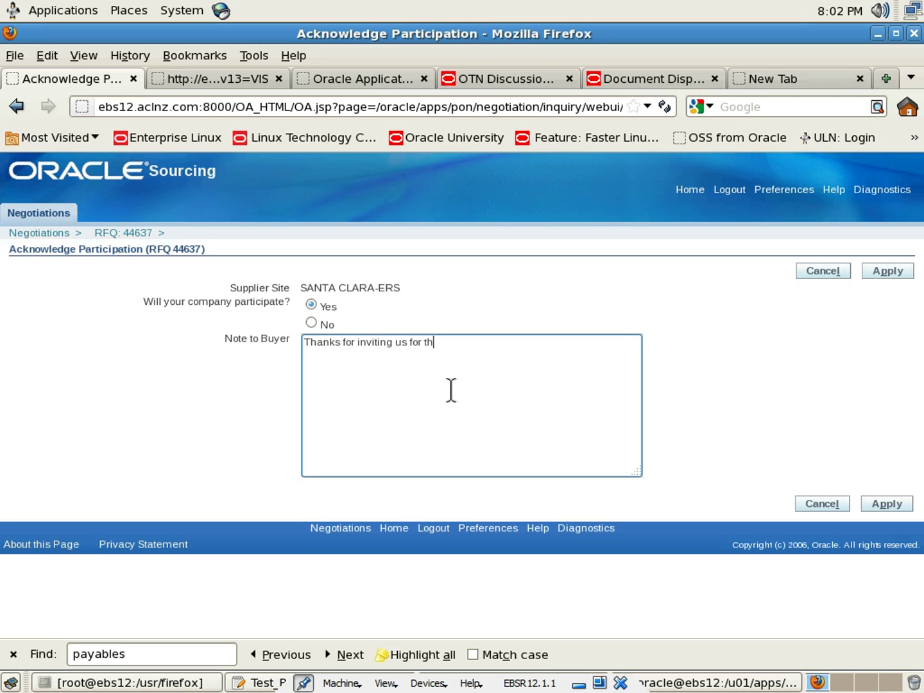
text(is RFQ. We will endeavo)
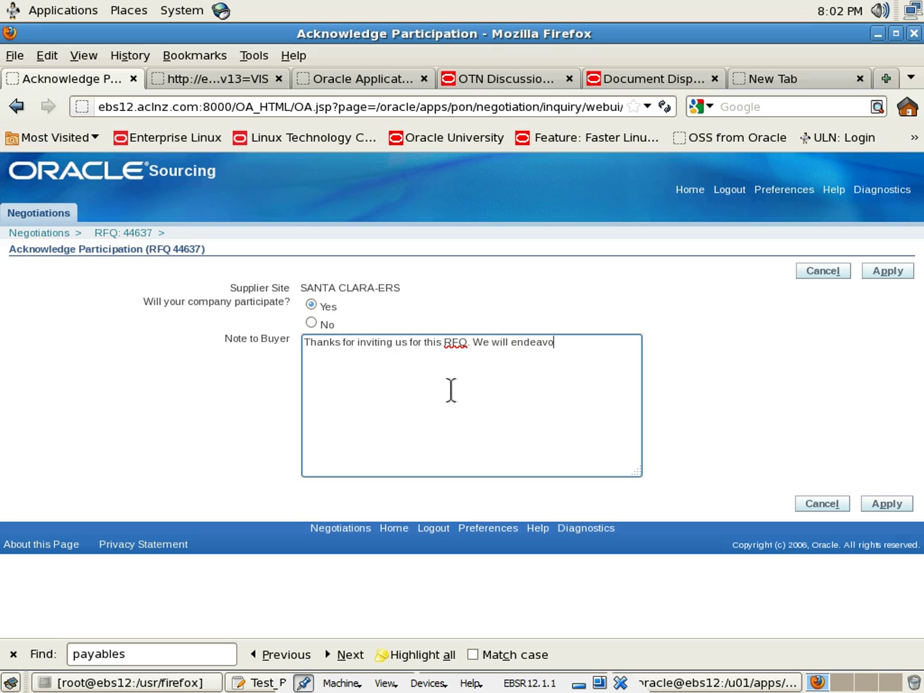
text(r)
key(BackSpace)
text(ur)
key(BackSpace)
key(BackSpace)
key(BackSpace)
text(r to resp)
text(ond as)
text( soon)
key(BackSpace)
key(BackSpace)
key(BackSpace)
key(BackSpace)
key(BackSpace)
key(BackSpace)
key(BackSpace)
text(before the closing )
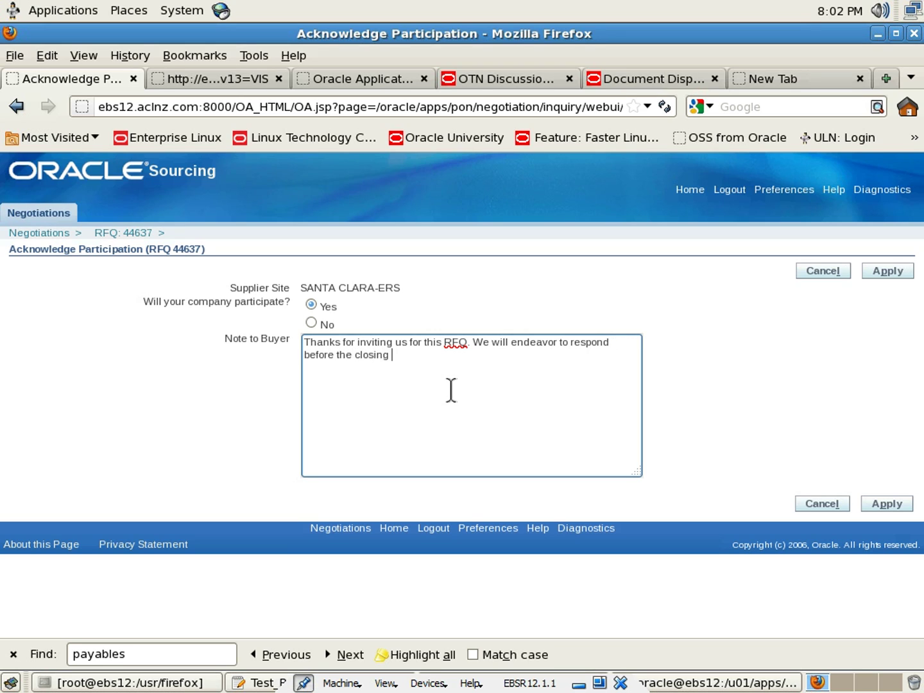
text(date. Thanks.)
Apply the participation acknowledgement and select Create Quote from the actions
click(887, 273)
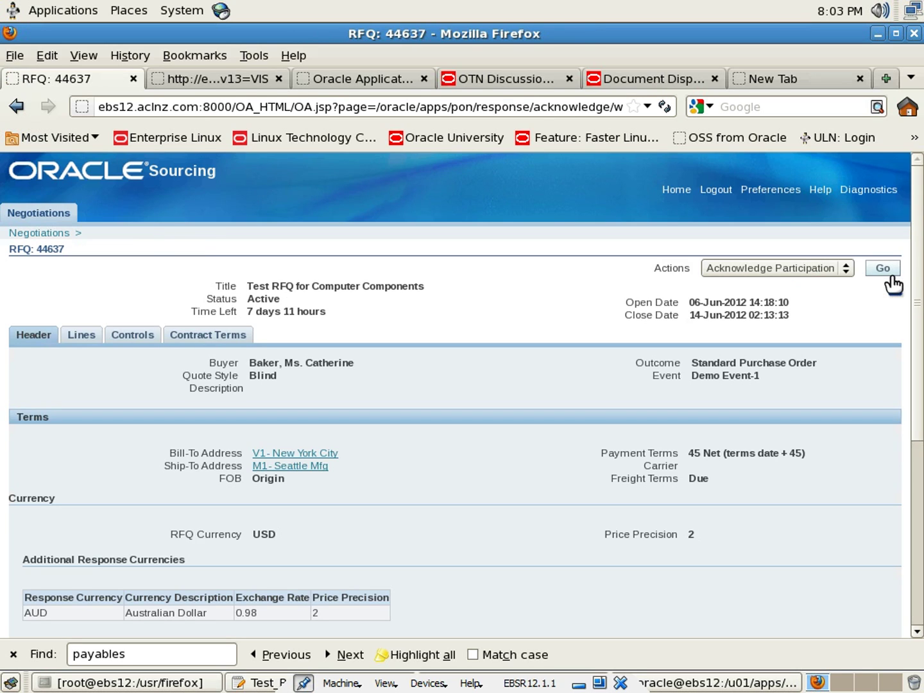
click(845, 269)
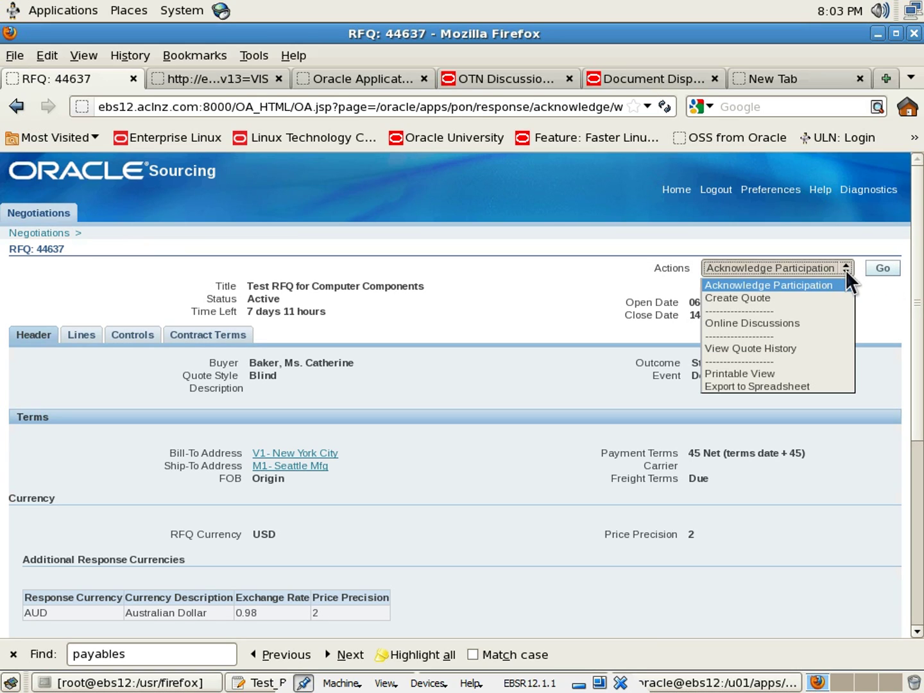
click(814, 295)
Start the quote on RFQ 44637 and accept its terms and conditions
click(883, 272)
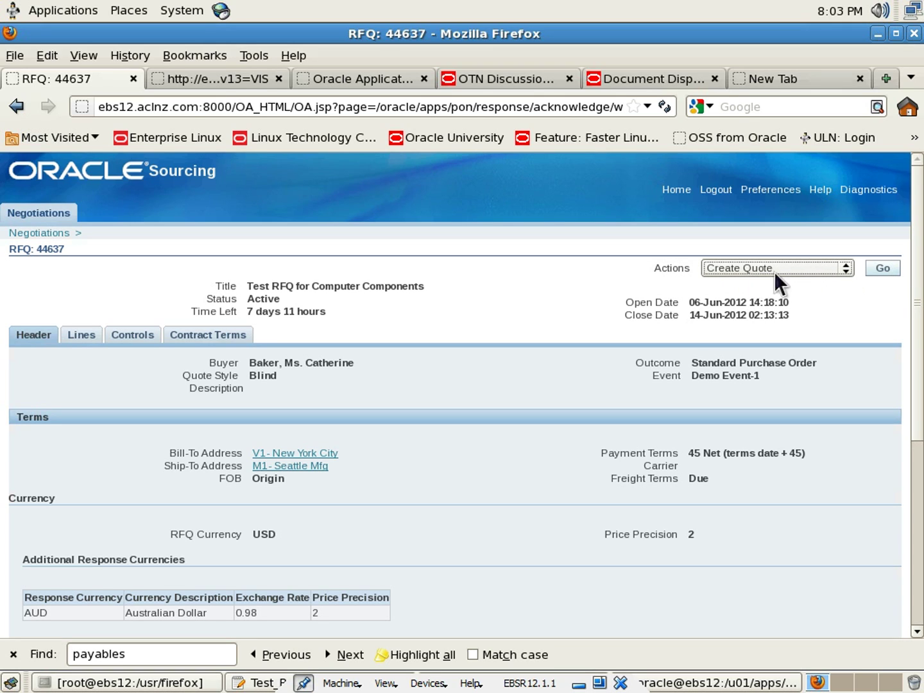
click(883, 270)
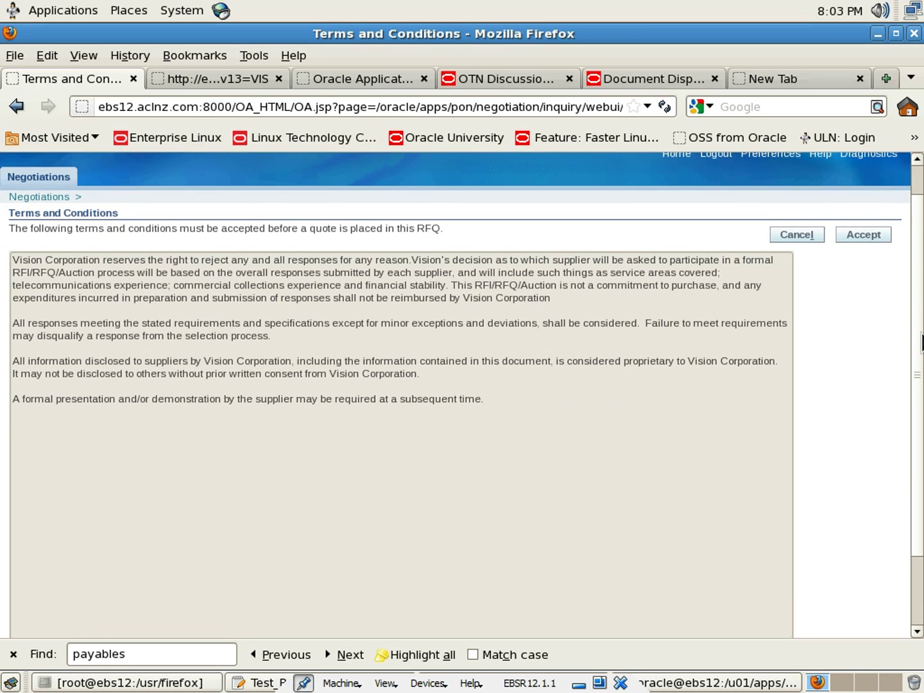
scroll(918, 318, down, 1)
click(864, 235)
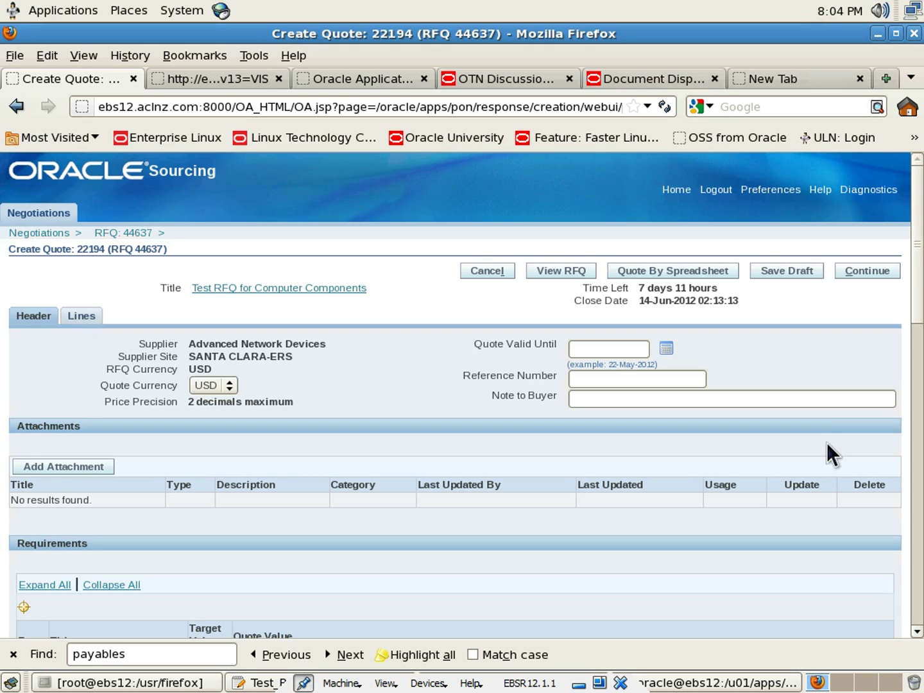
Set Quote Valid Until to 29-Jun-2012 and Reference Number to SDF/12345
click(607, 348)
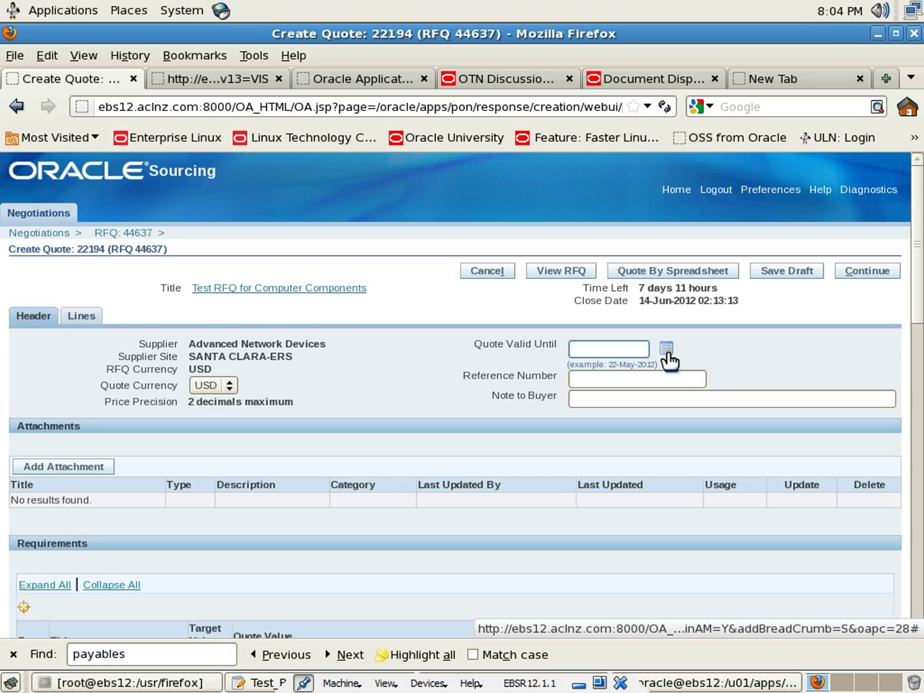
click(667, 350)
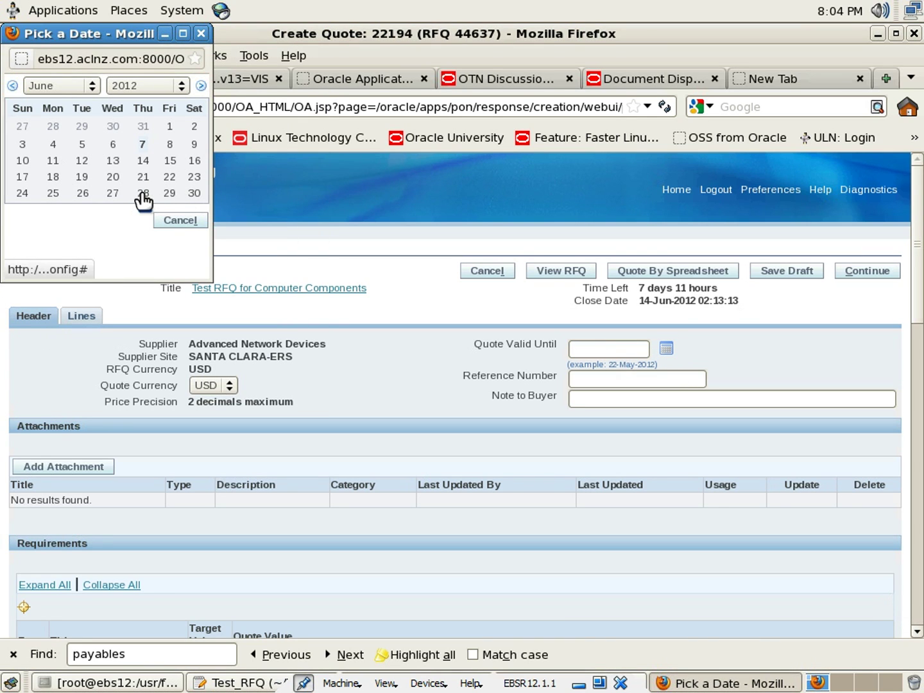
click(167, 192)
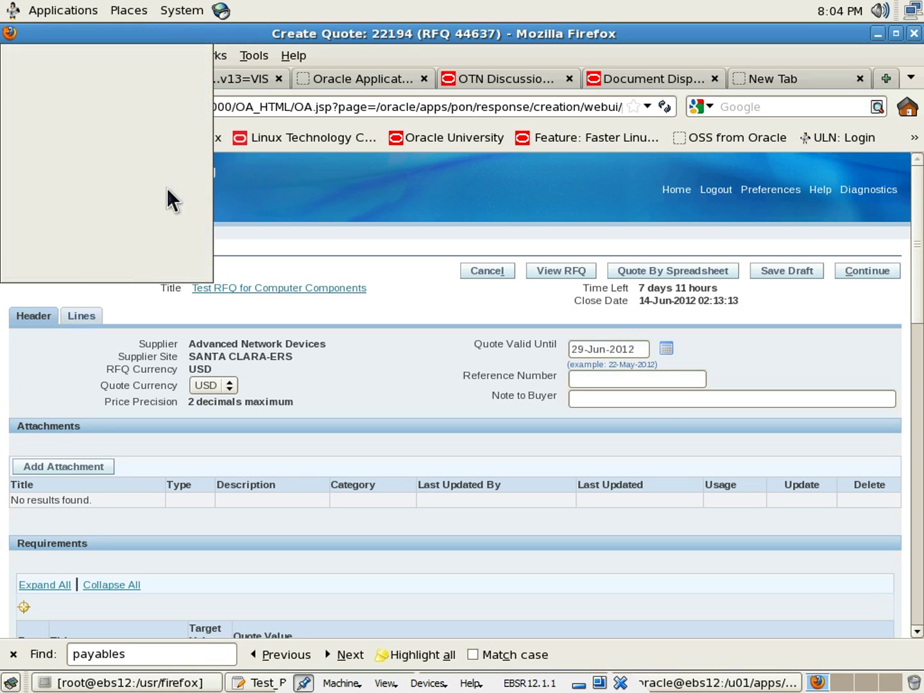
click(596, 379)
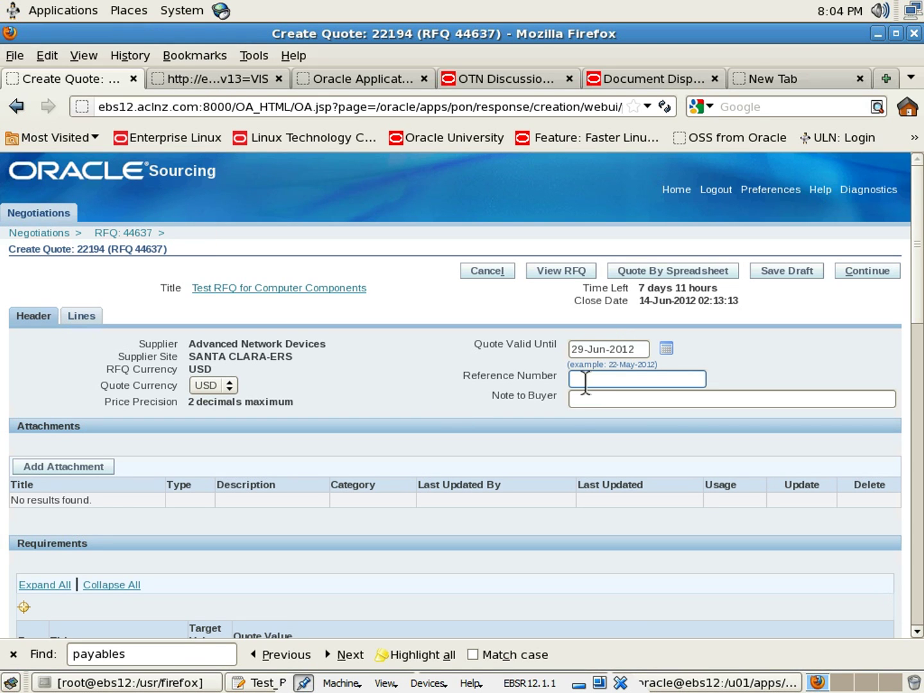
text(Sc)
text(F)
text(/12345)
click(389, 381)
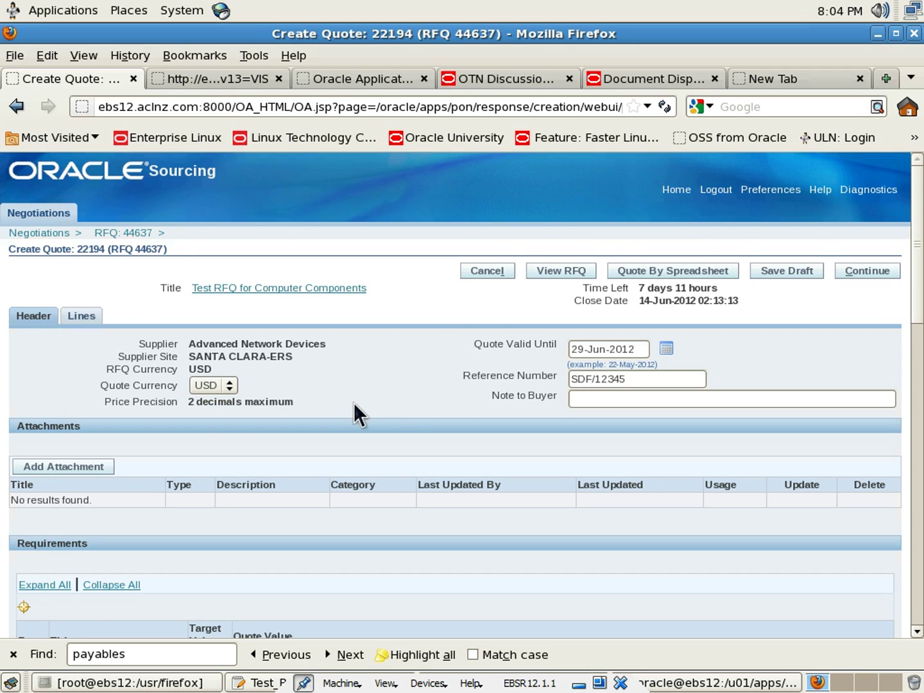
scroll(353, 402, down, 1)
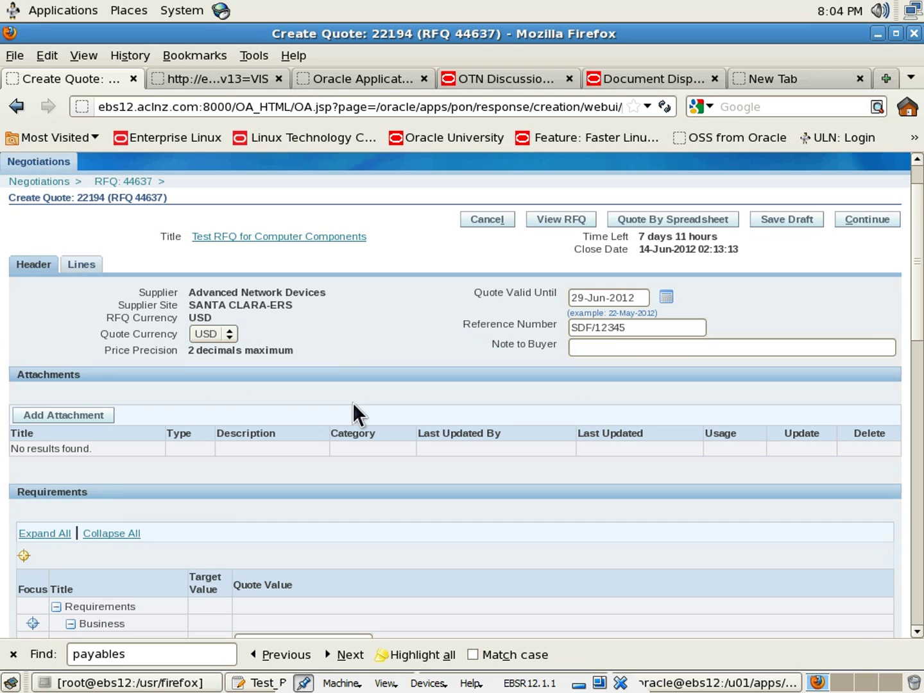
click(64, 416)
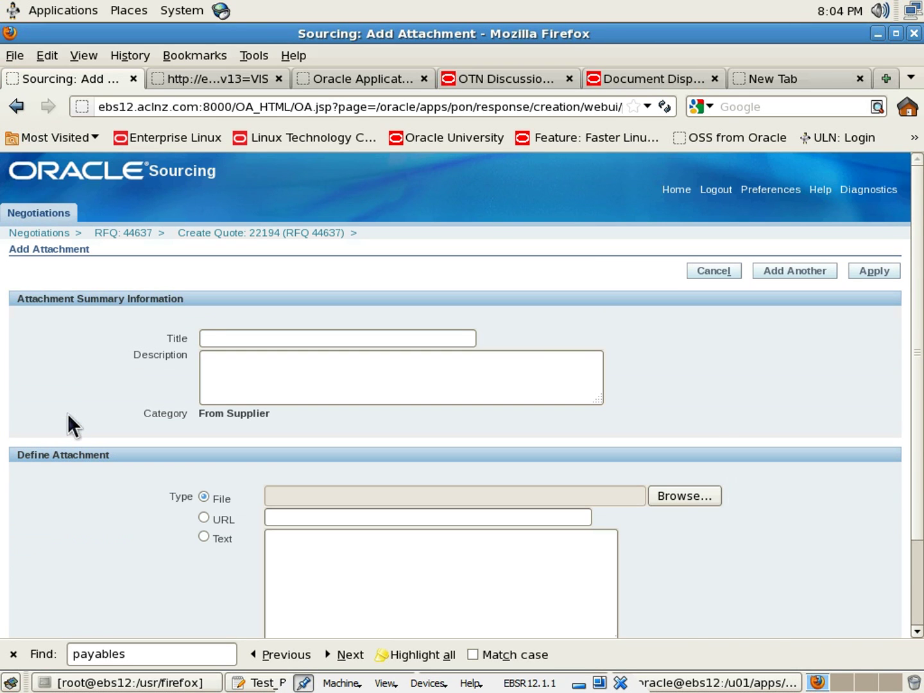
scroll(67, 413, down, 1)
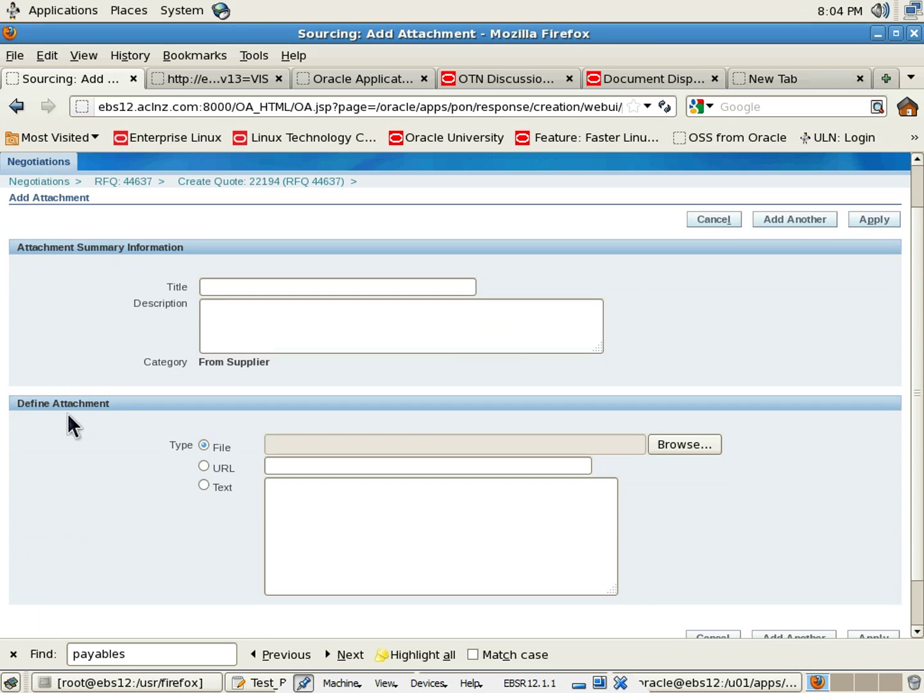
scroll(67, 413, down, 1)
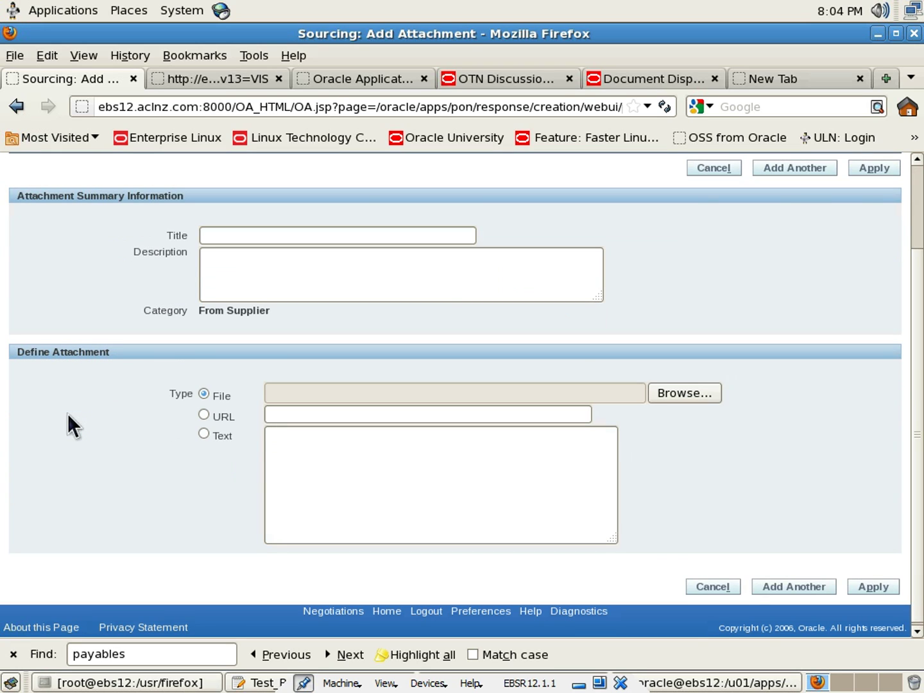
scroll(67, 425, up, 1)
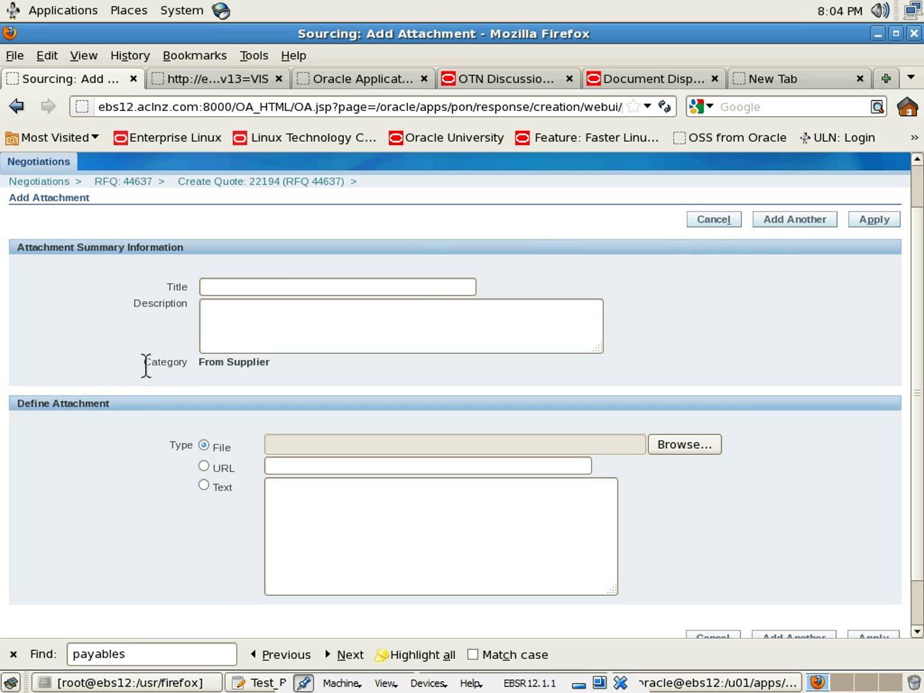
drag(145, 365, 257, 364)
click(203, 367)
click(298, 373)
click(718, 226)
scroll(405, 463, down, 5)
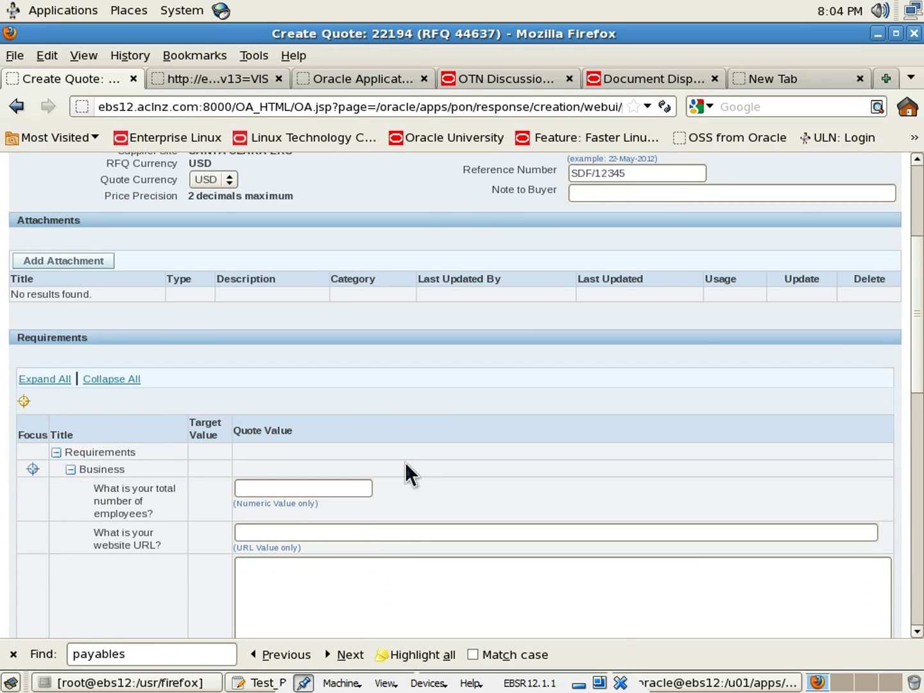
scroll(405, 462, down, 3)
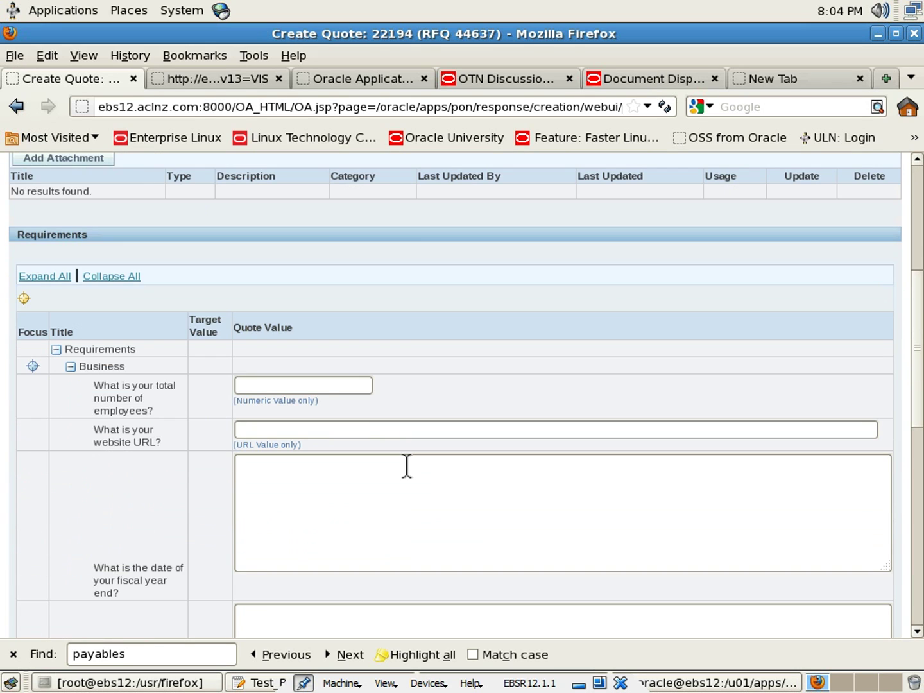
scroll(406, 465, down, 3)
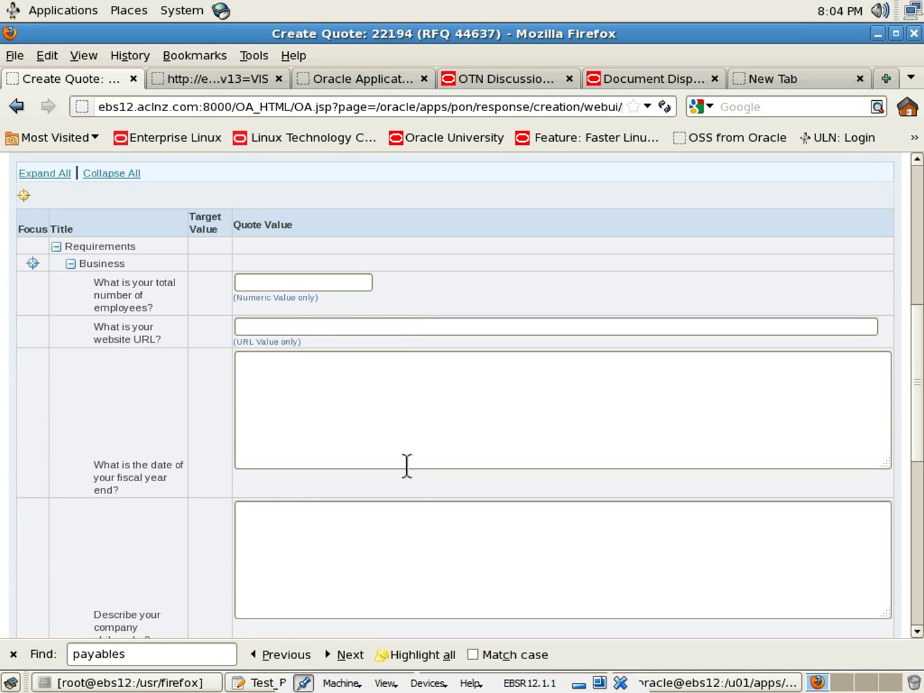
click(275, 281)
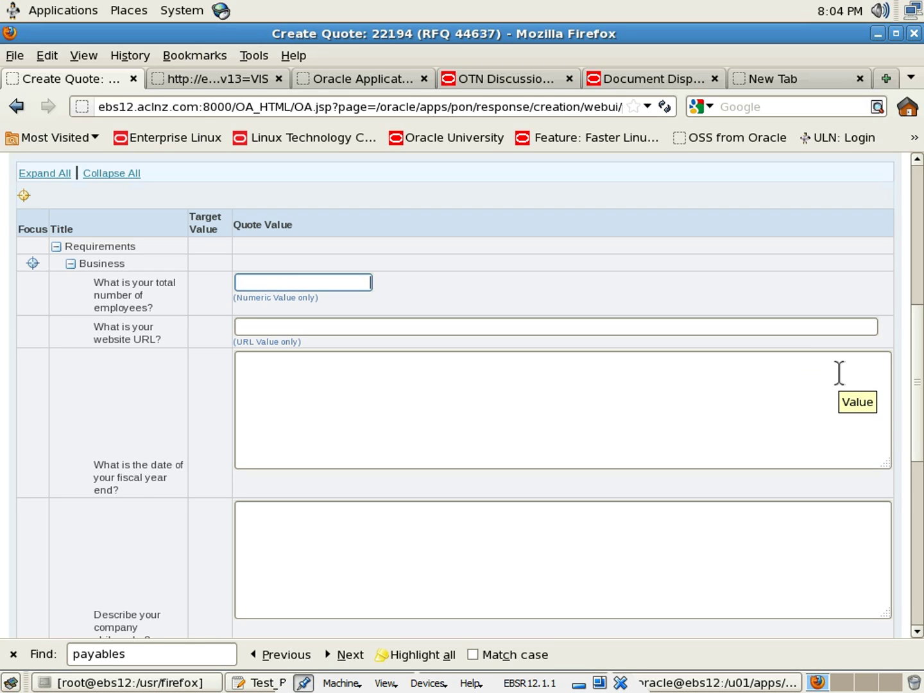
text(1000)
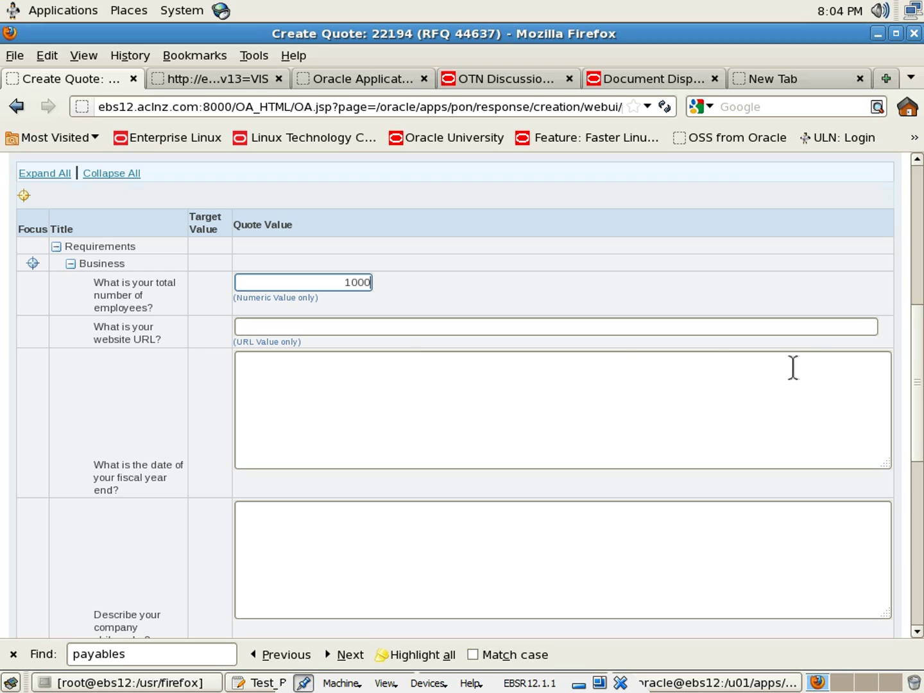
click(393, 326)
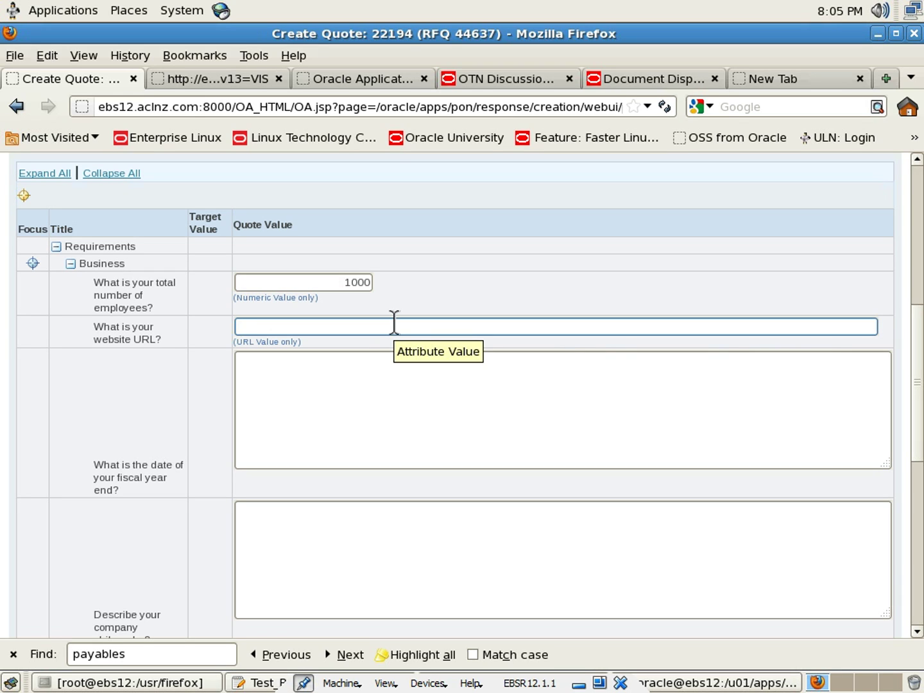
text(www.ando)
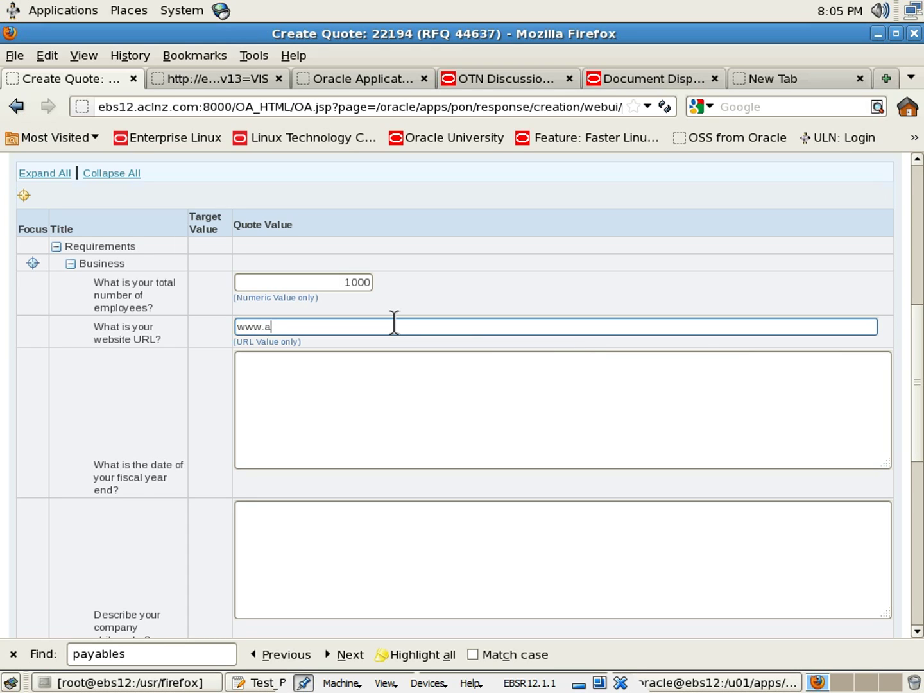
key(BackSpace)
key(BackSpace)
key(BackSpace)
text(bd)
key(BackSpace)
key(BackSpace)
text(nd.com)
Give fiscal year end as 31 March and philosophy 'We value our employees as our assets and invests in them.'
click(405, 415)
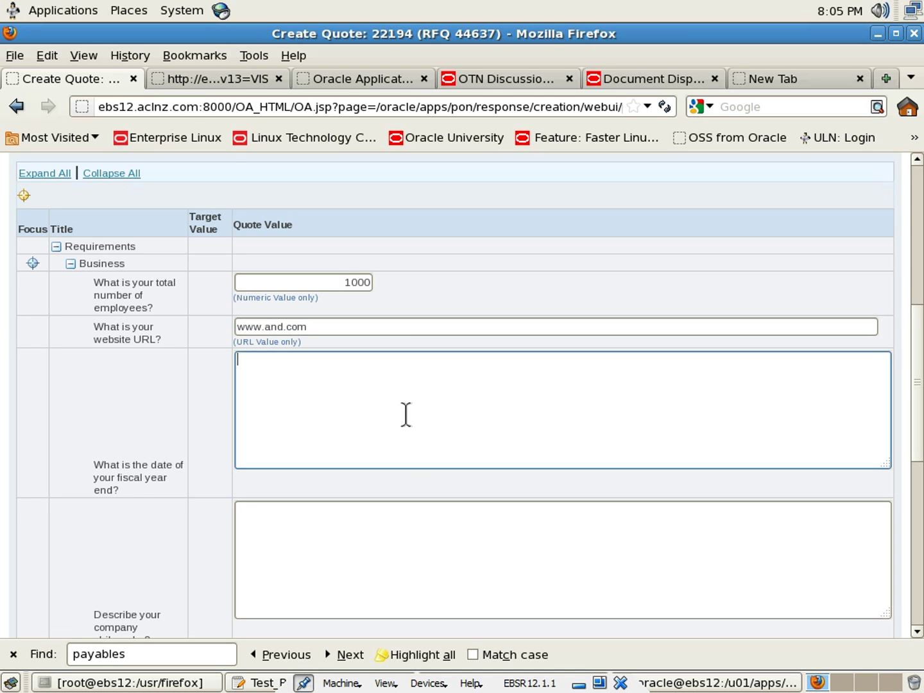
text(31 March)
scroll(309, 425, down, 2)
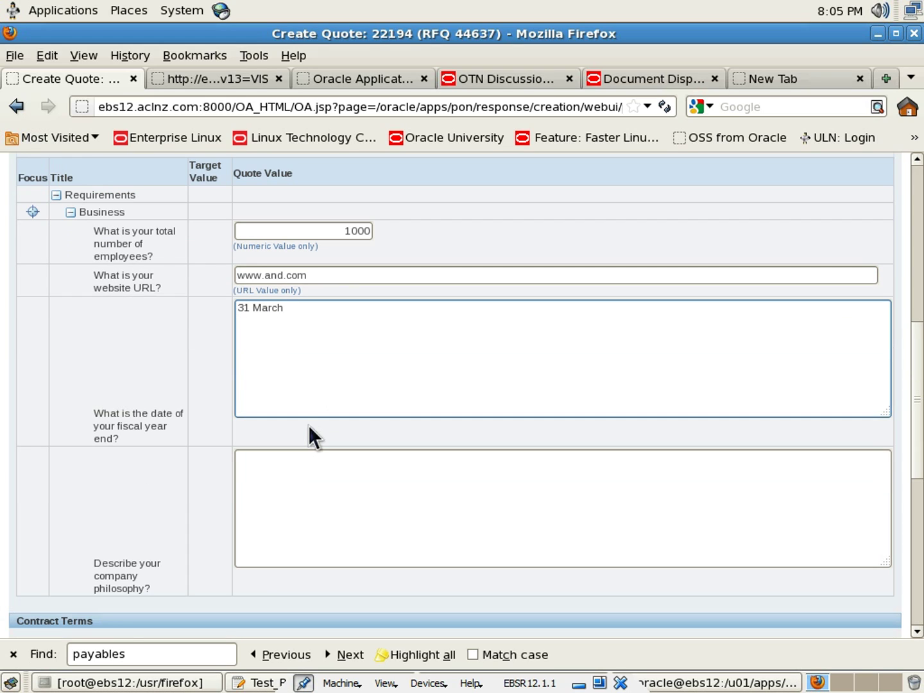
scroll(308, 425, down, 3)
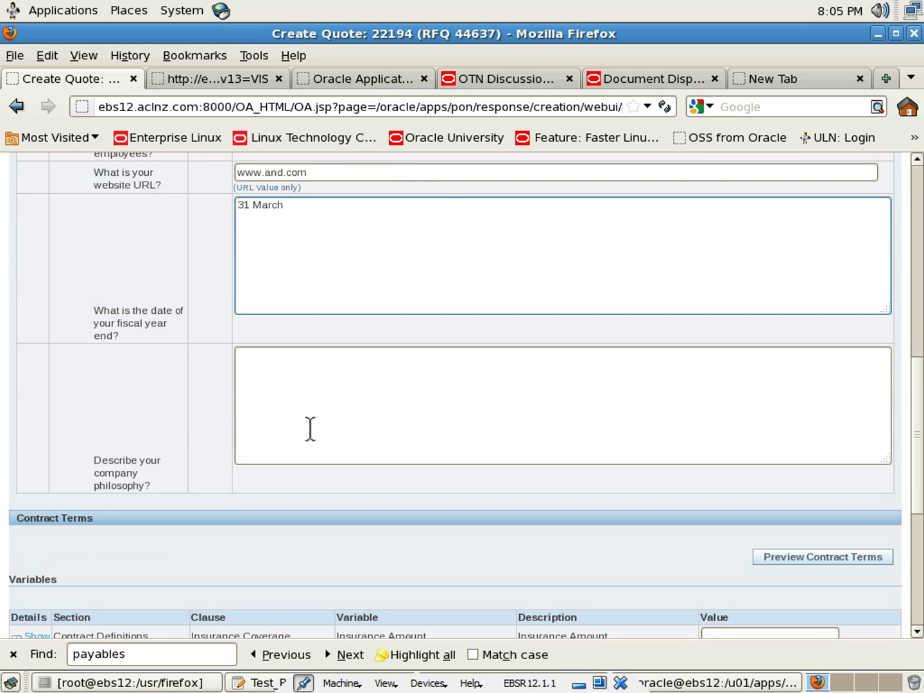
click(315, 405)
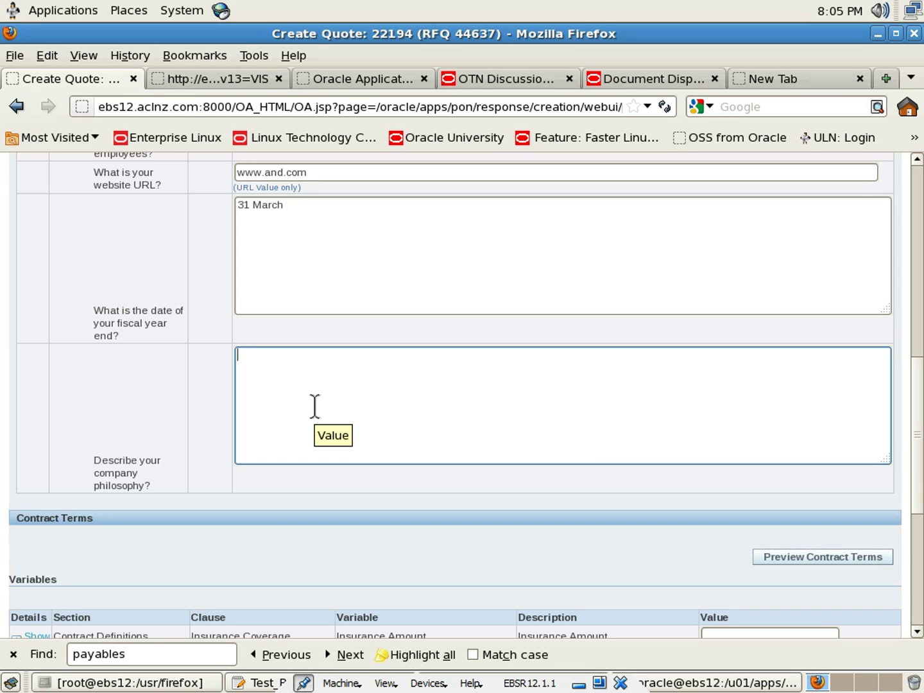
scroll(321, 407, down, 1)
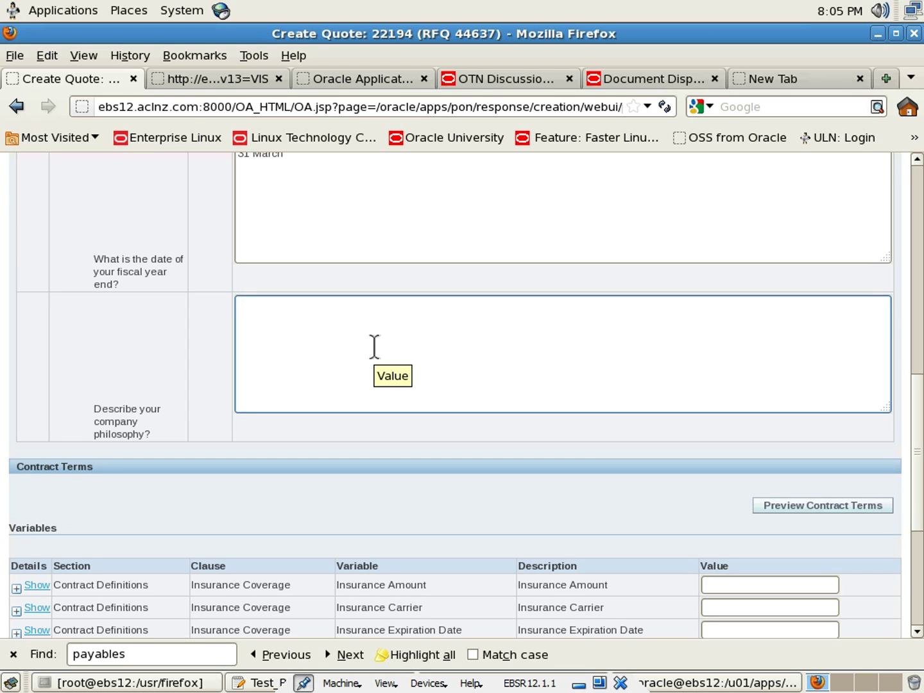
text(We value our w)
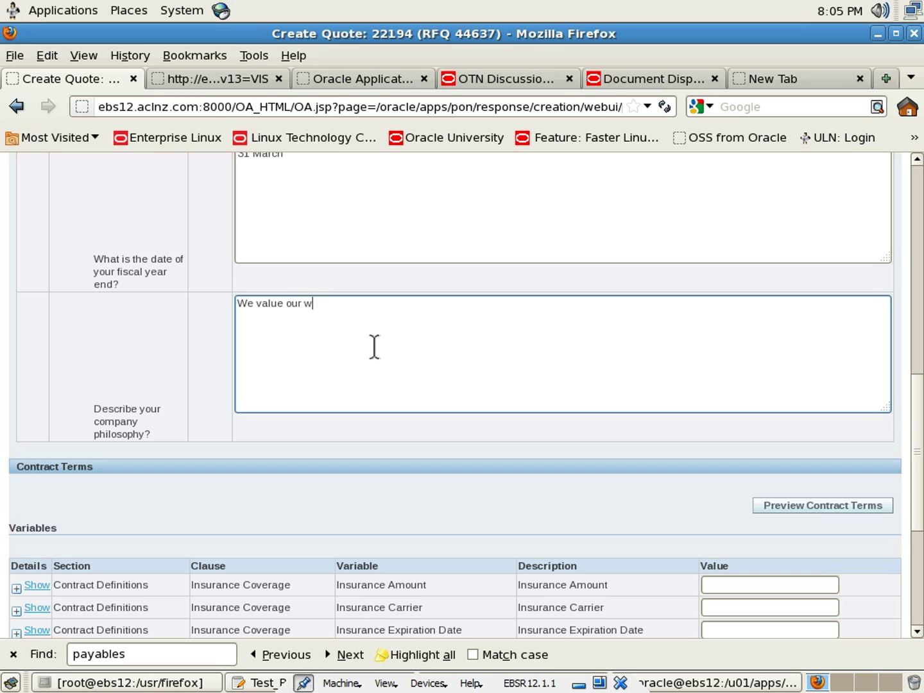
key(BackSpace)
text(employees as our ass)
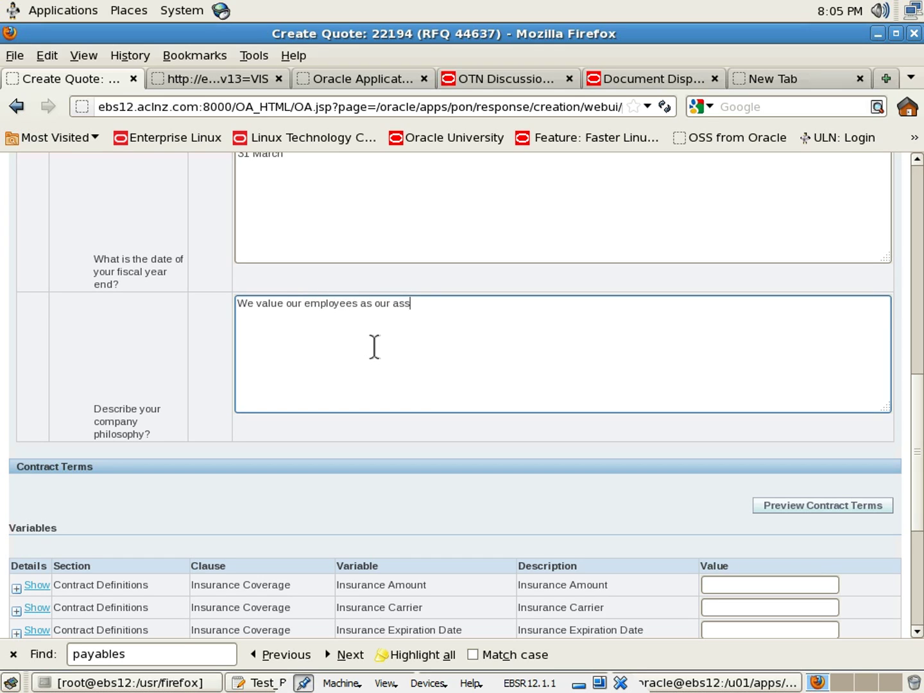
text(ets and invests in the)
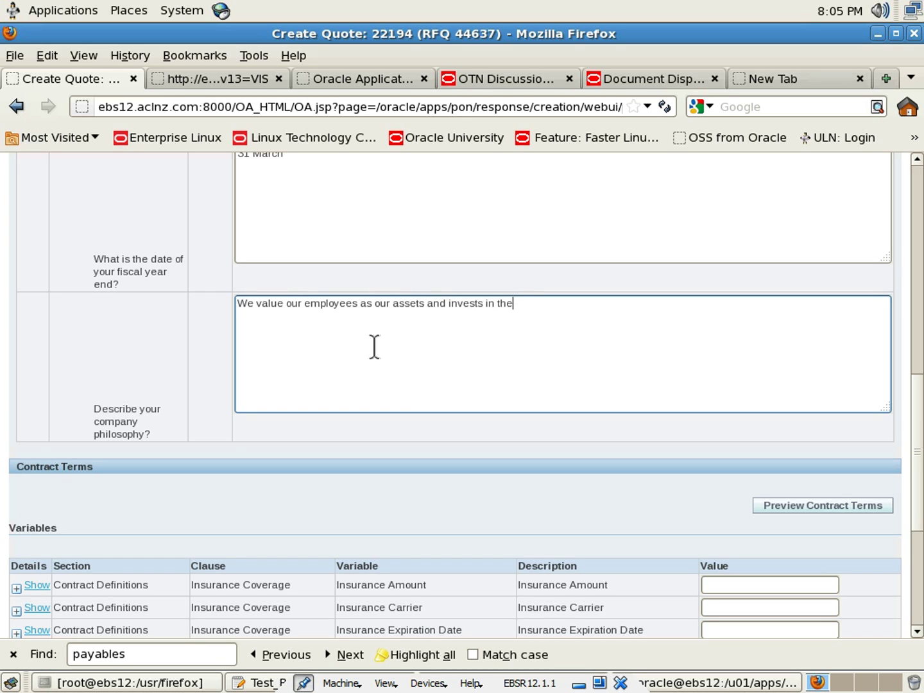
text(m.)
scroll(374, 347, down, 2)
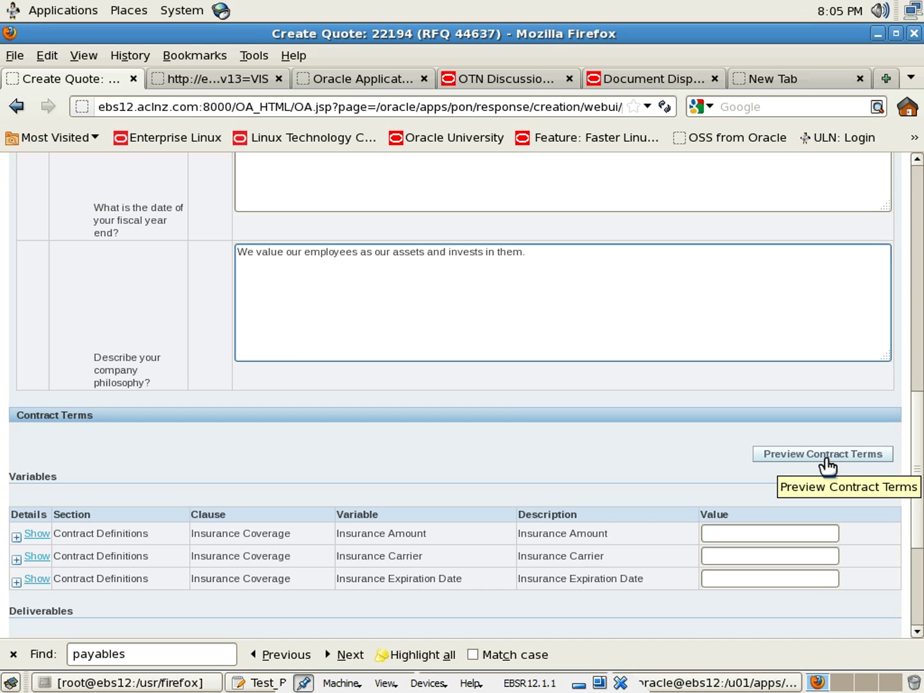
Check the Insurance Amount clause text and fill in its value (1000000)
scroll(668, 424, down, 2)
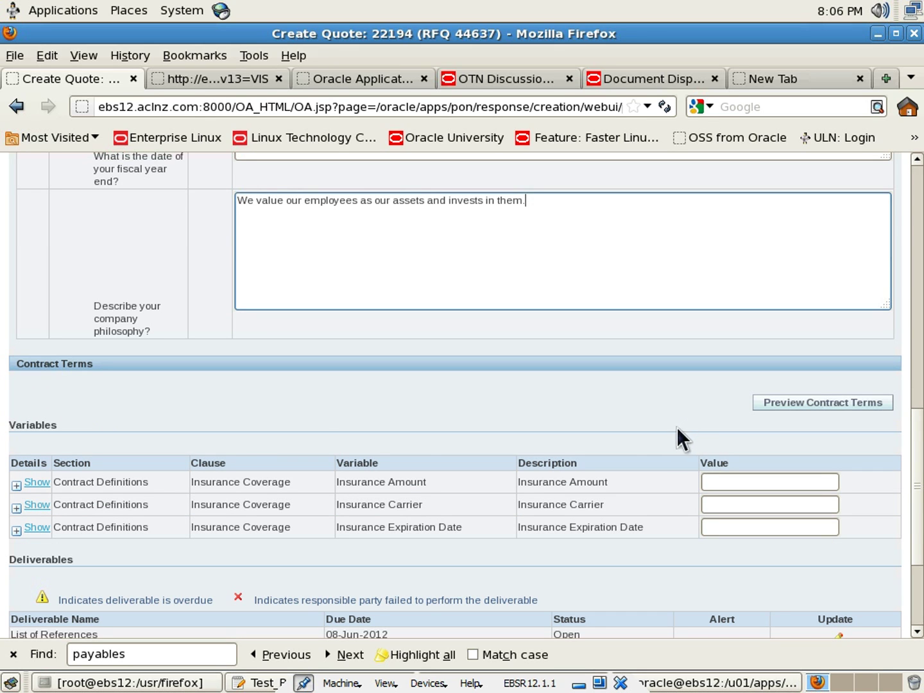
click(18, 489)
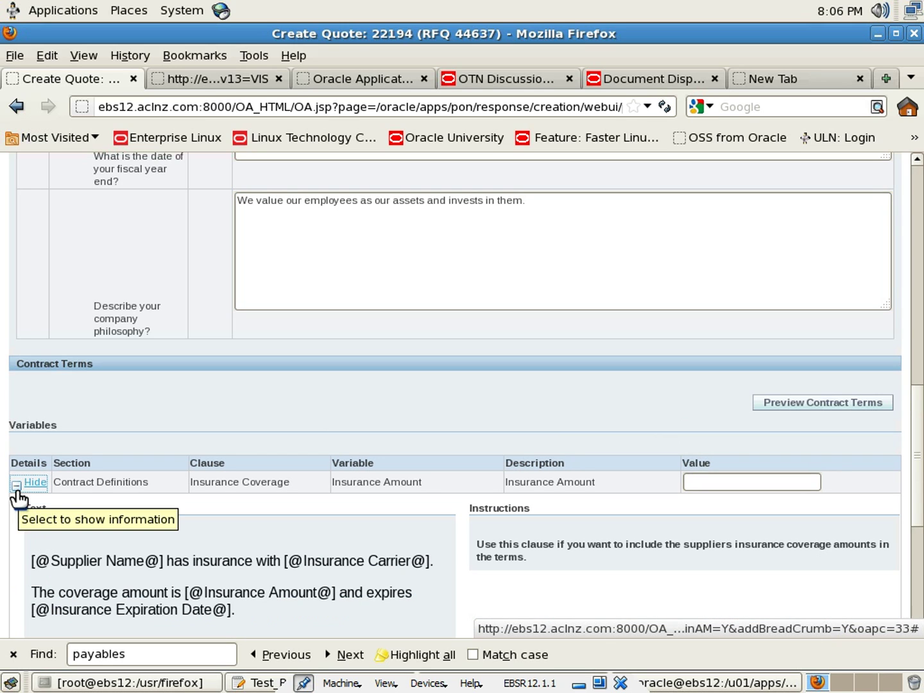
scroll(17, 493, down, 2)
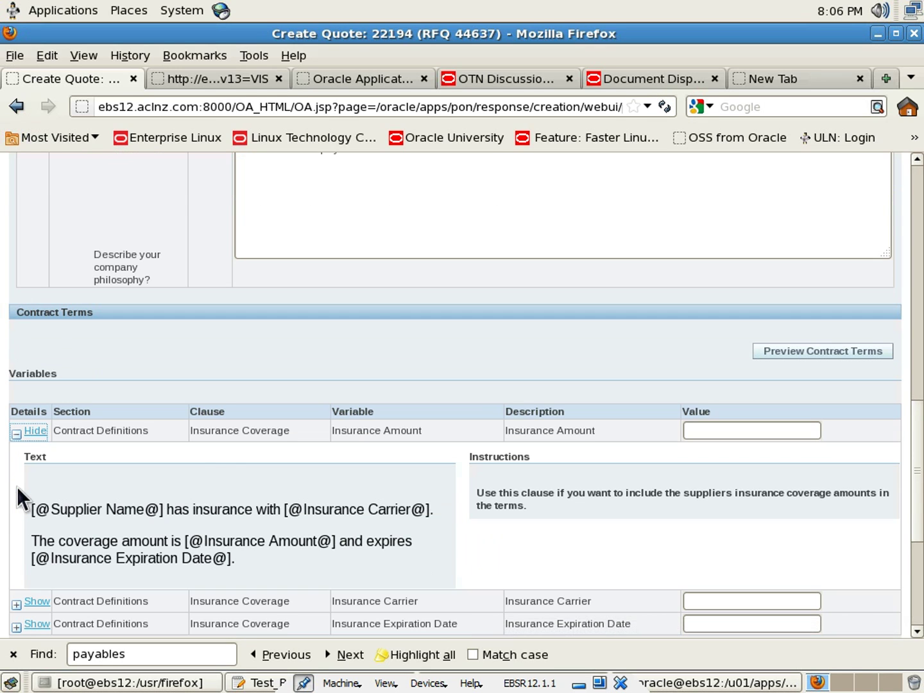
click(15, 438)
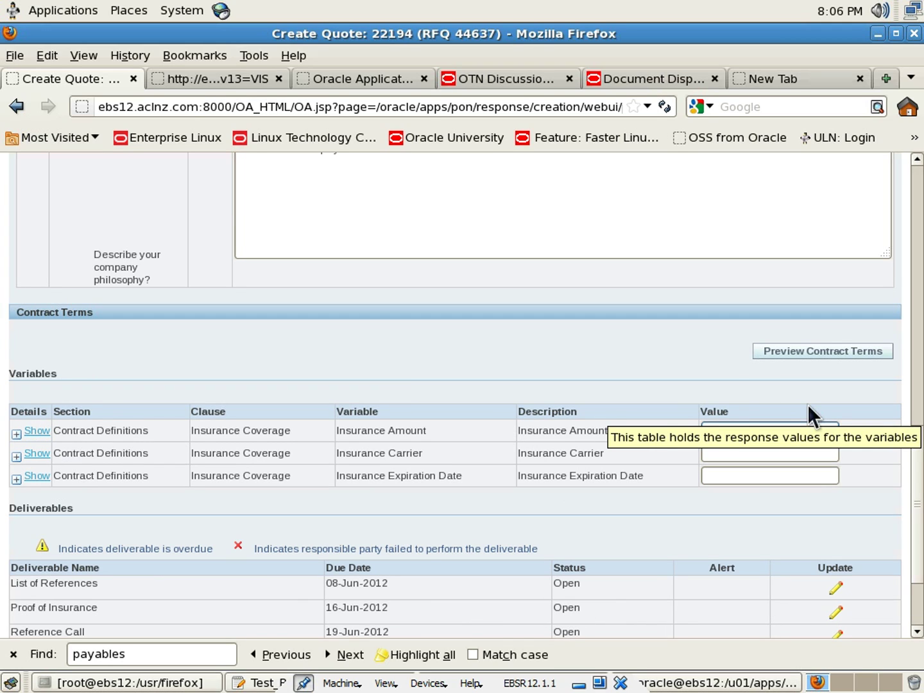
text(10)
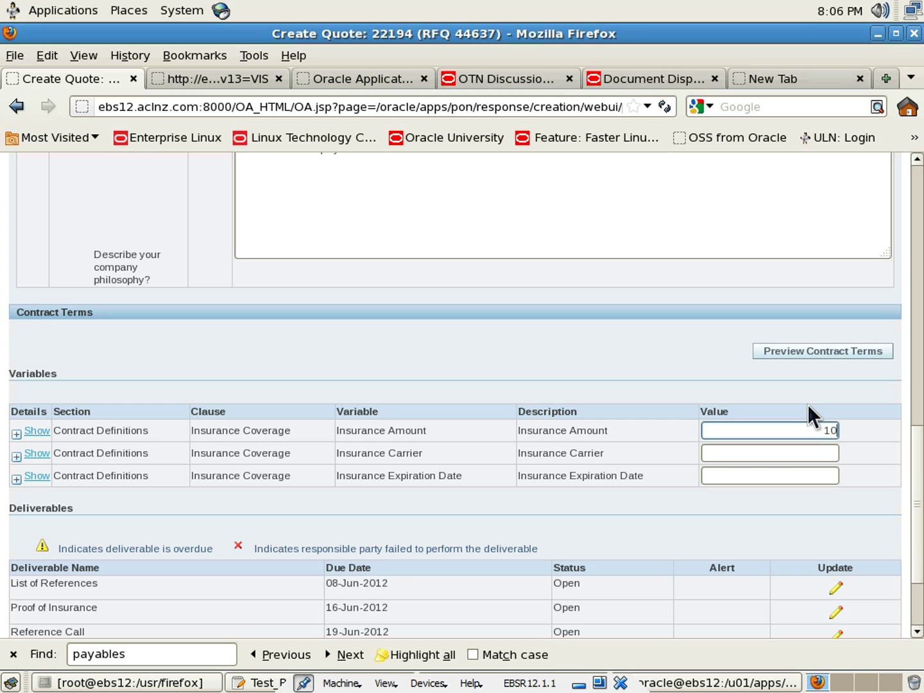
text(00000)
Set the Insurance Carrier to AMI and the Insurance Expiration Date to 31-Mar-2015
click(779, 454)
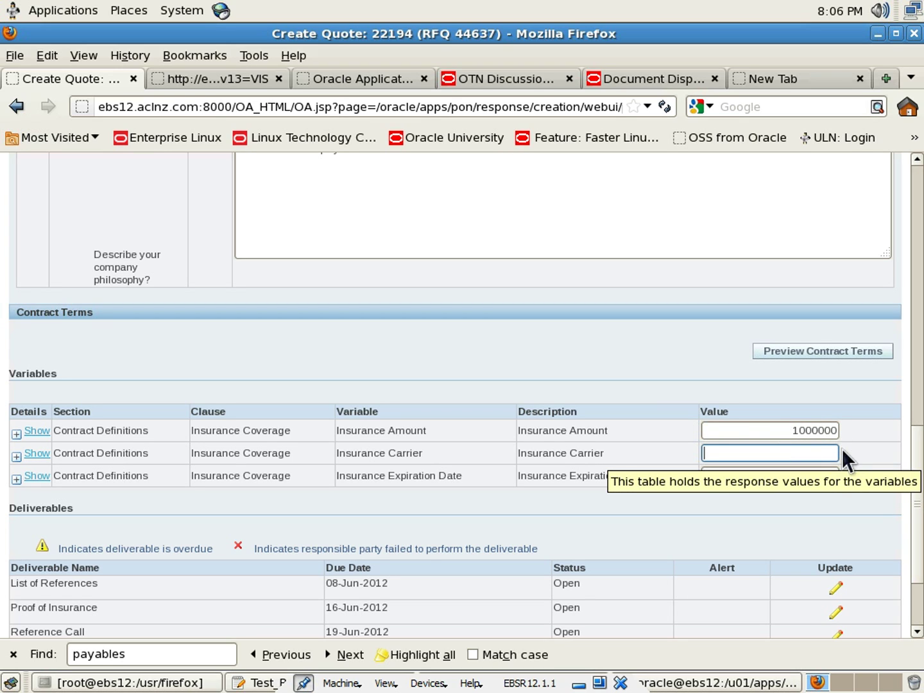
text(AMI)
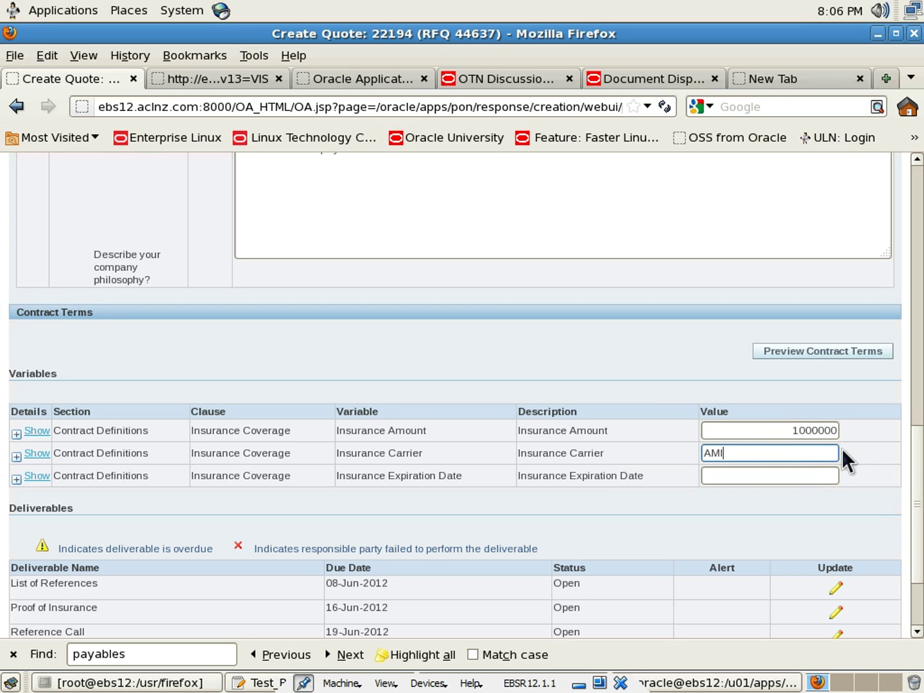
click(667, 448)
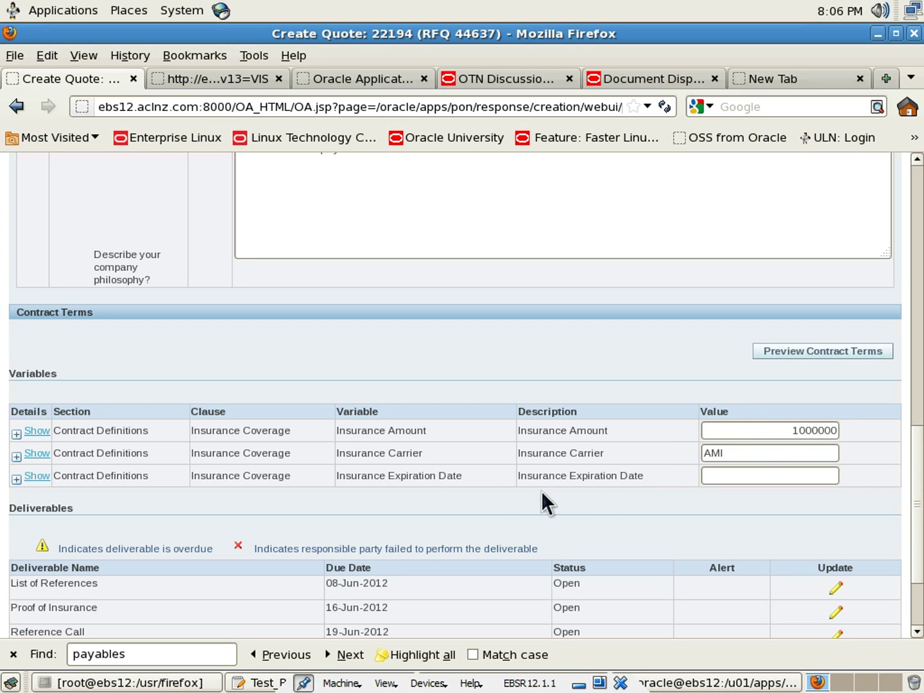
click(759, 475)
scroll(763, 473, down, 1)
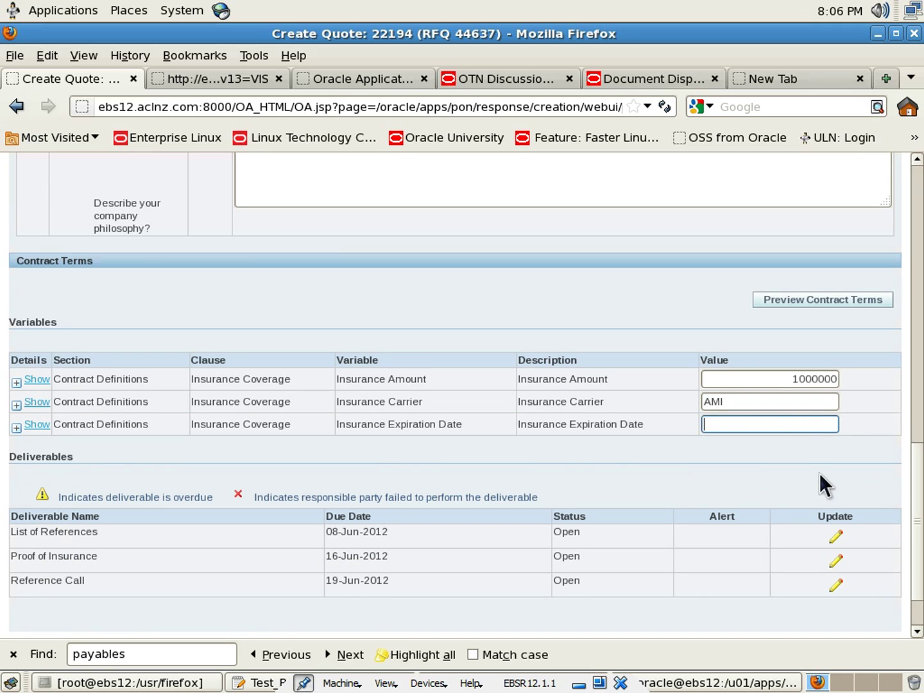
text(31-Mar-2015)
click(620, 486)
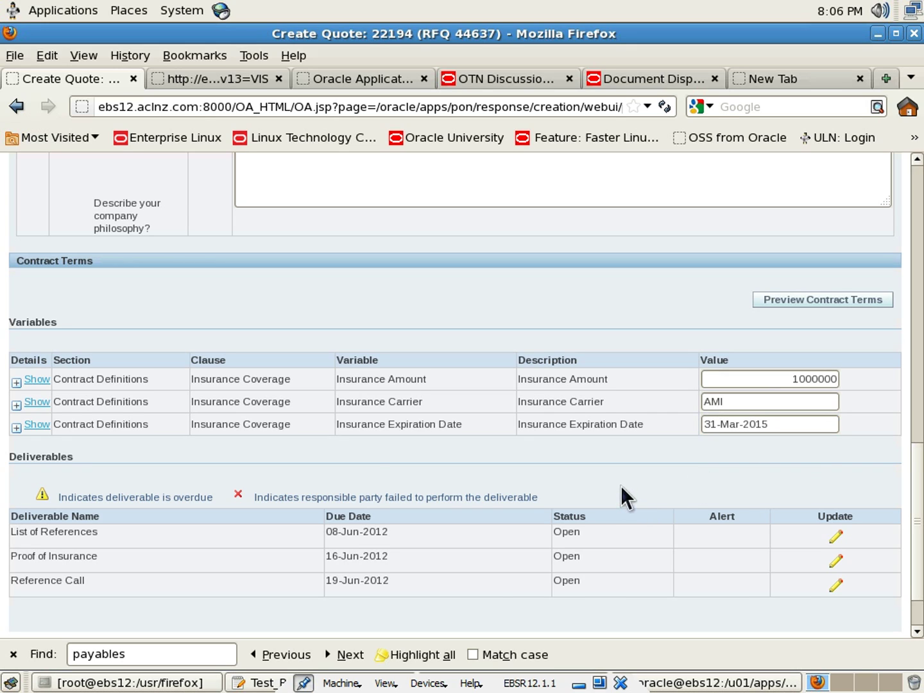
scroll(620, 485, down, 2)
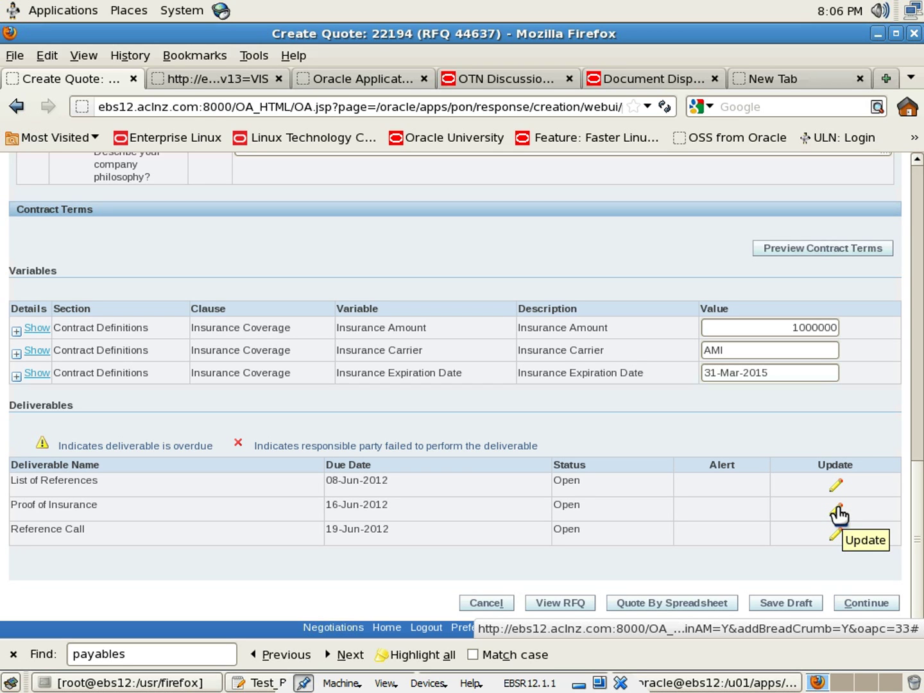
Start a Proof of Insurance attachment, choosing Transfer_Journal_Entries_to_GL_050612.rtf from the Desktop
click(837, 511)
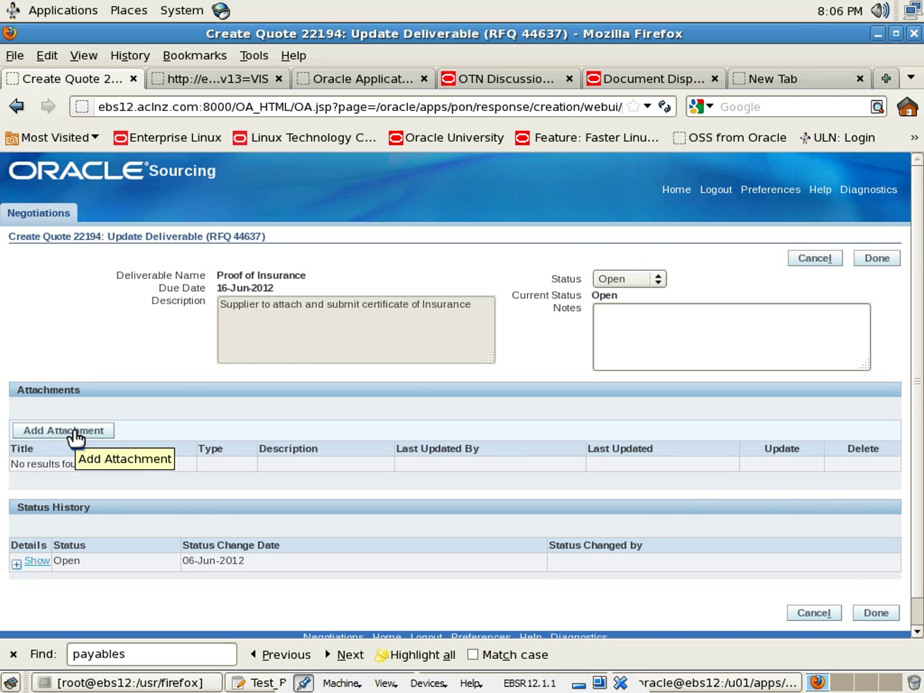
click(75, 430)
click(686, 484)
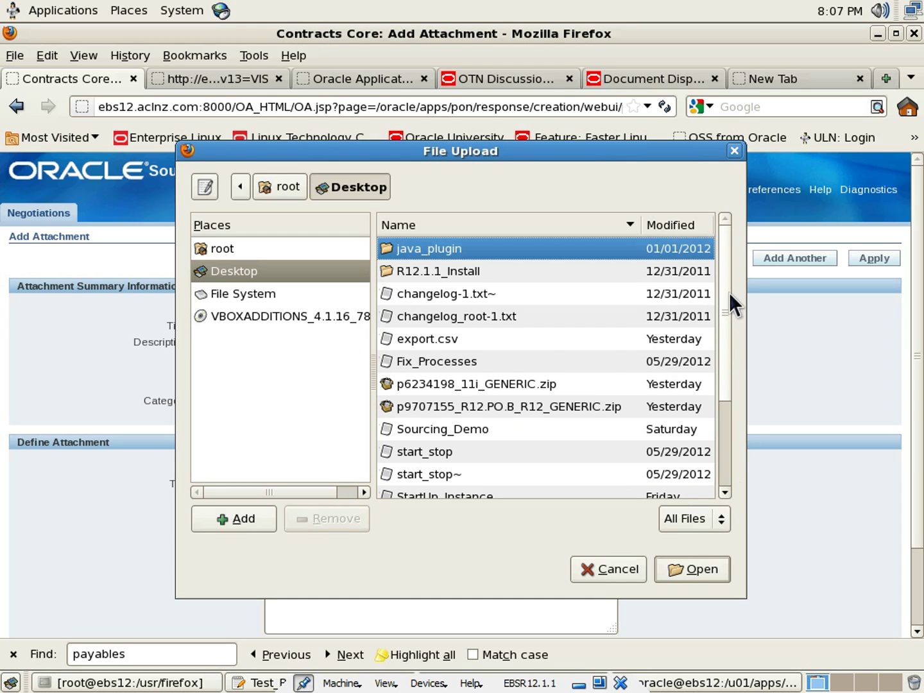
drag(730, 292, 740, 412)
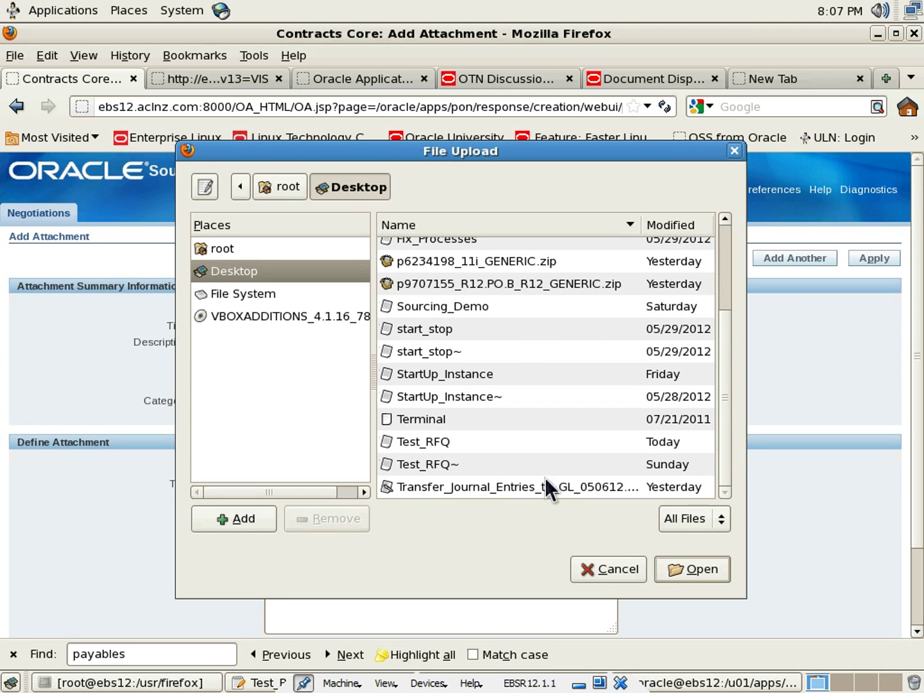
click(509, 485)
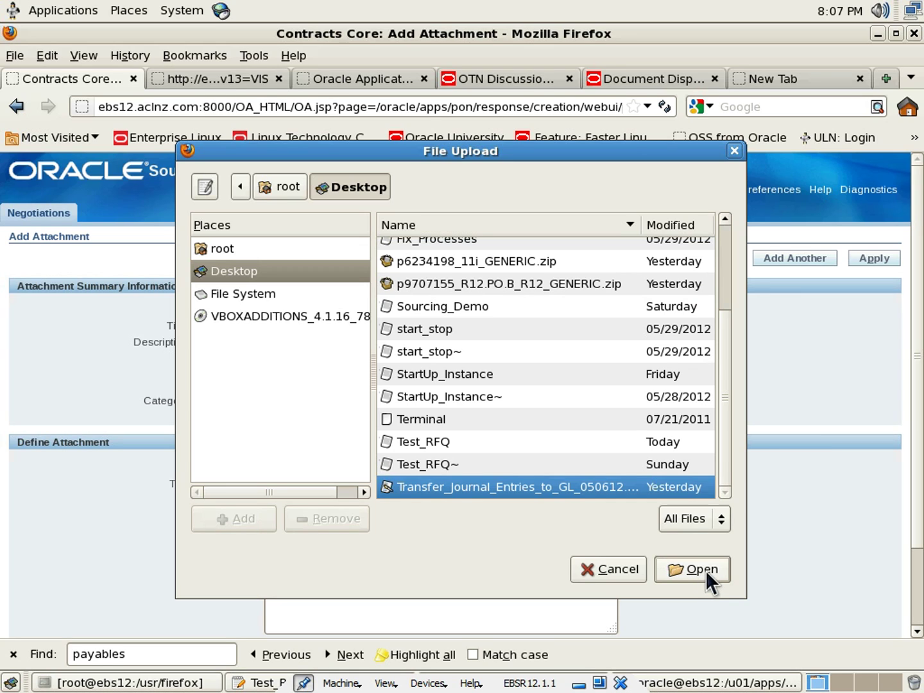
click(706, 570)
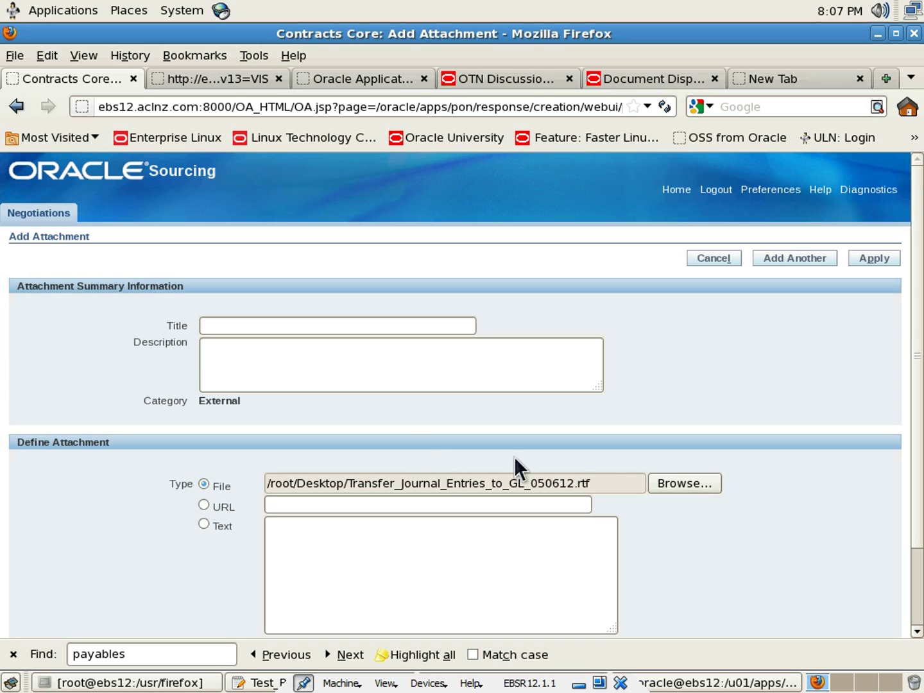
Title the attachment 'List of References' and apply it to the deliverable
scroll(600, 461, down, 2)
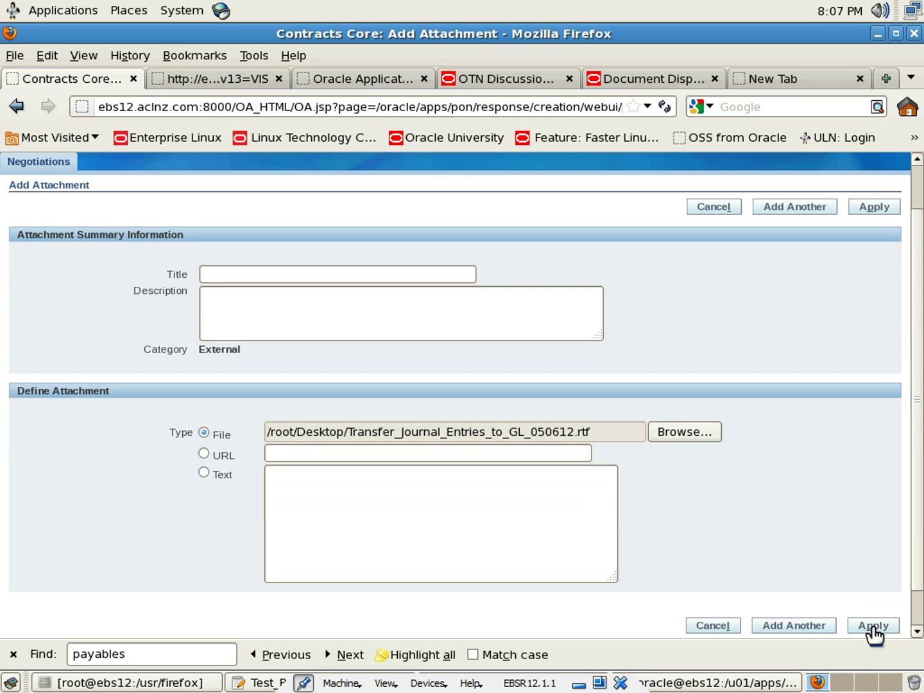
click(325, 273)
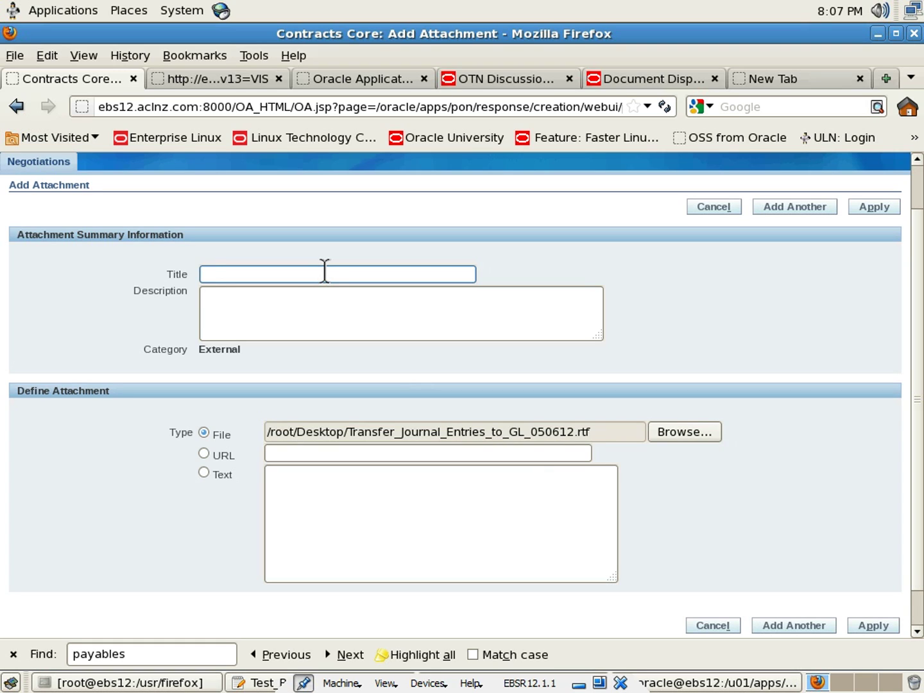
text(List of References)
drag(292, 275, 119, 276)
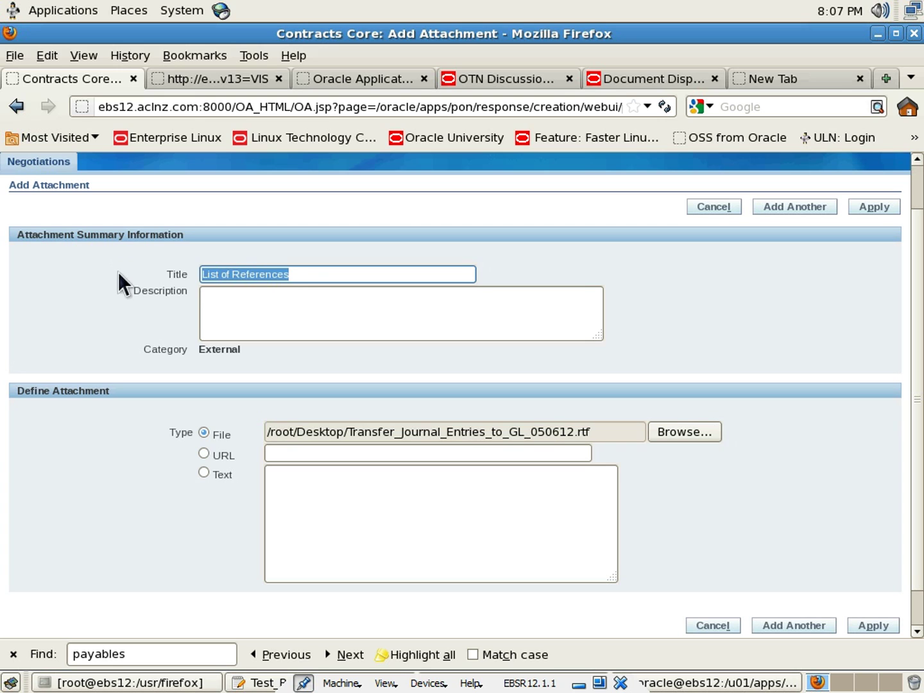
click(875, 206)
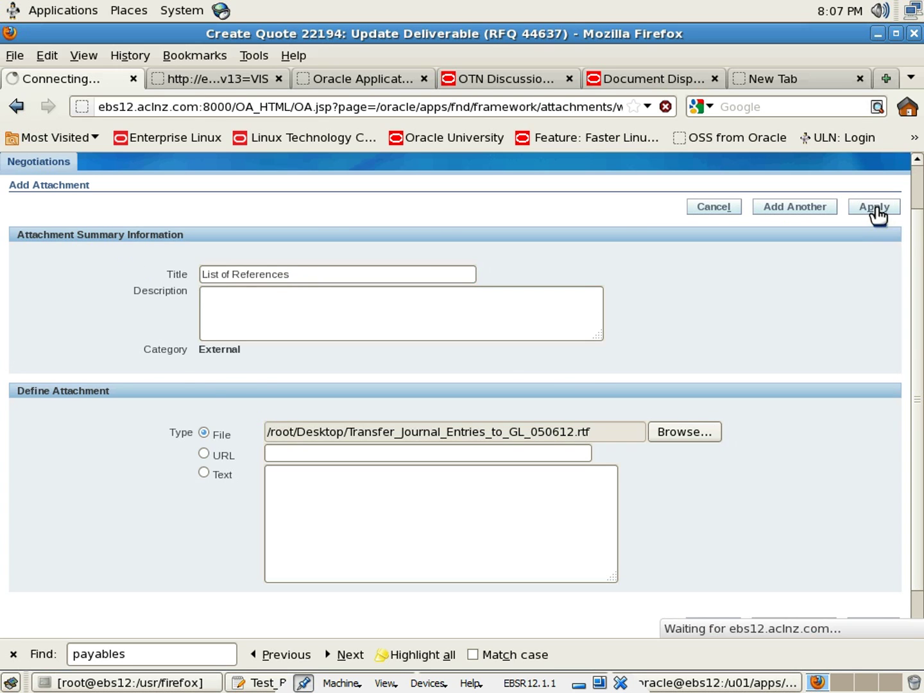
scroll(565, 433, down, 3)
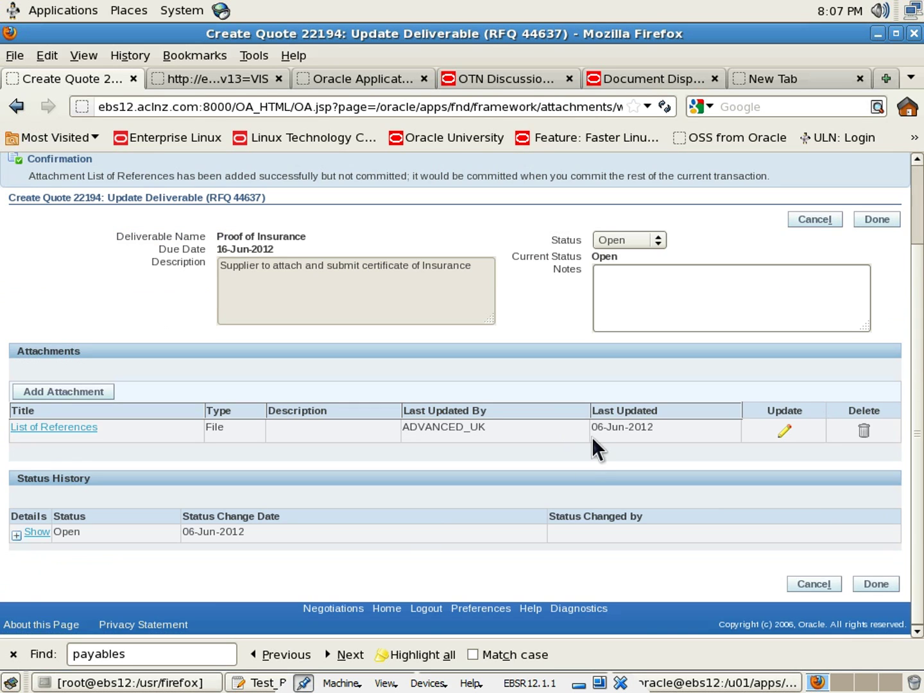
Retitle the 'List of References' attachment to 'Proof of Insurance'
click(782, 434)
drag(321, 326, 132, 325)
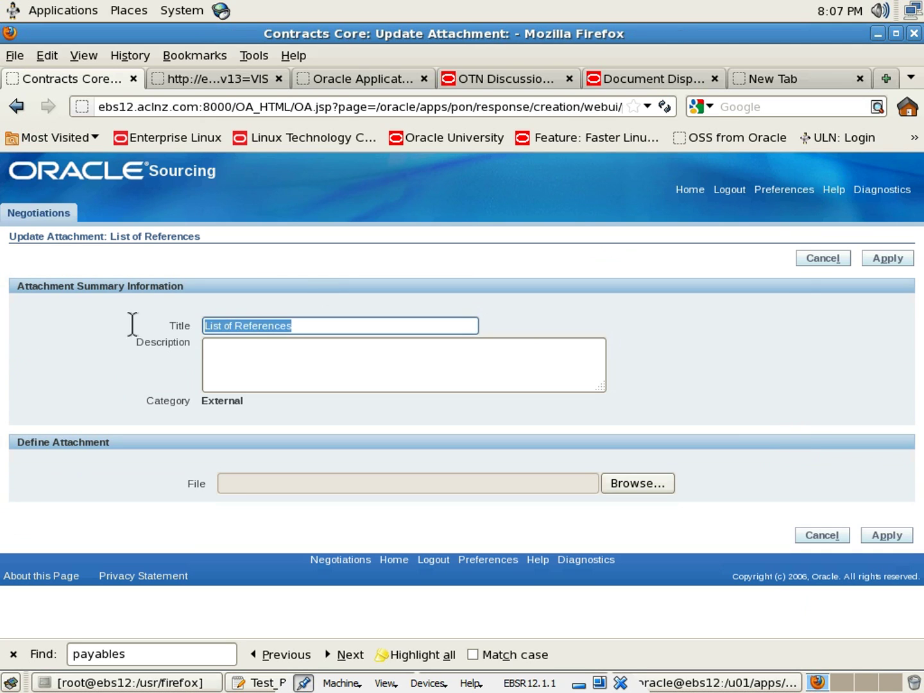
text(Proof)
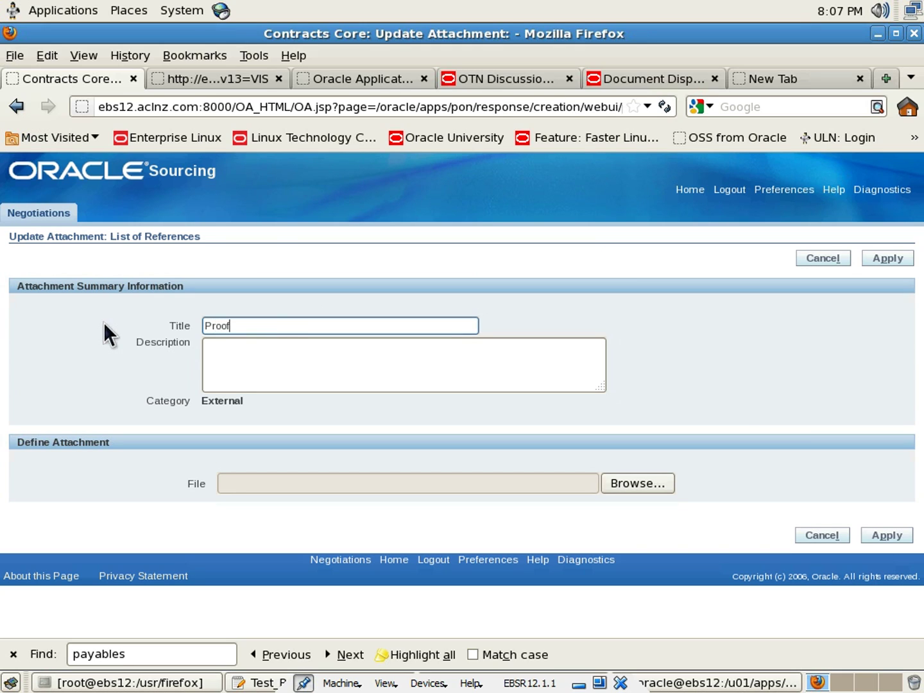
text( of Insurance)
click(889, 259)
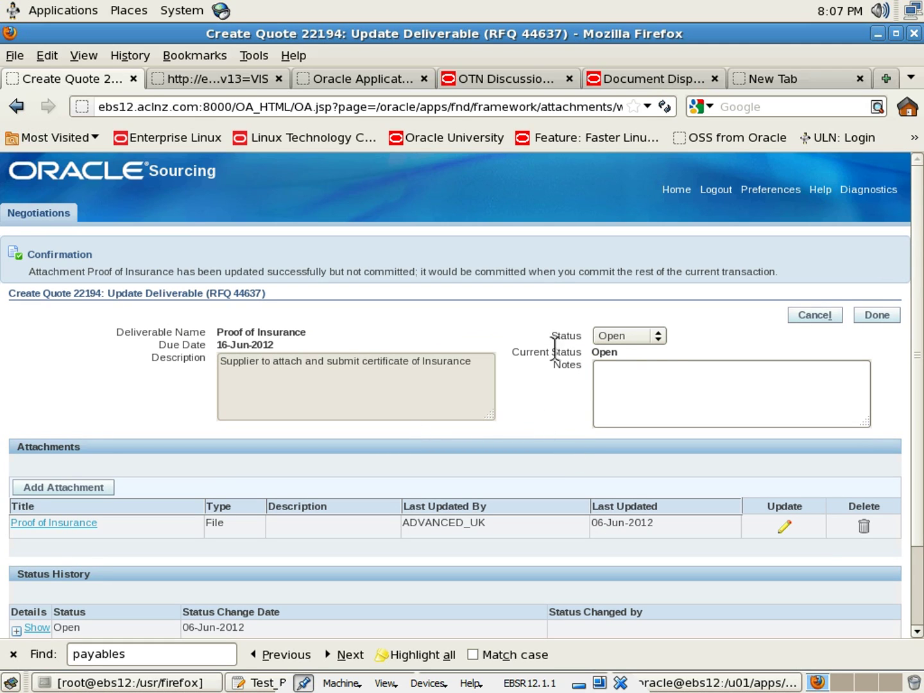
Set the deliverable's status to Submitted and save it back to the quote
click(659, 337)
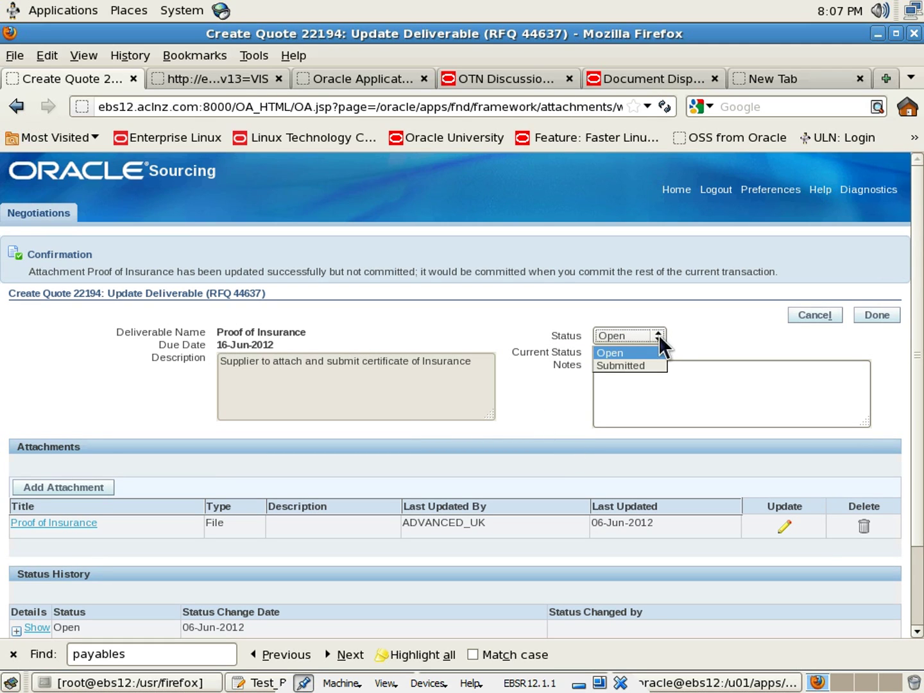
click(638, 365)
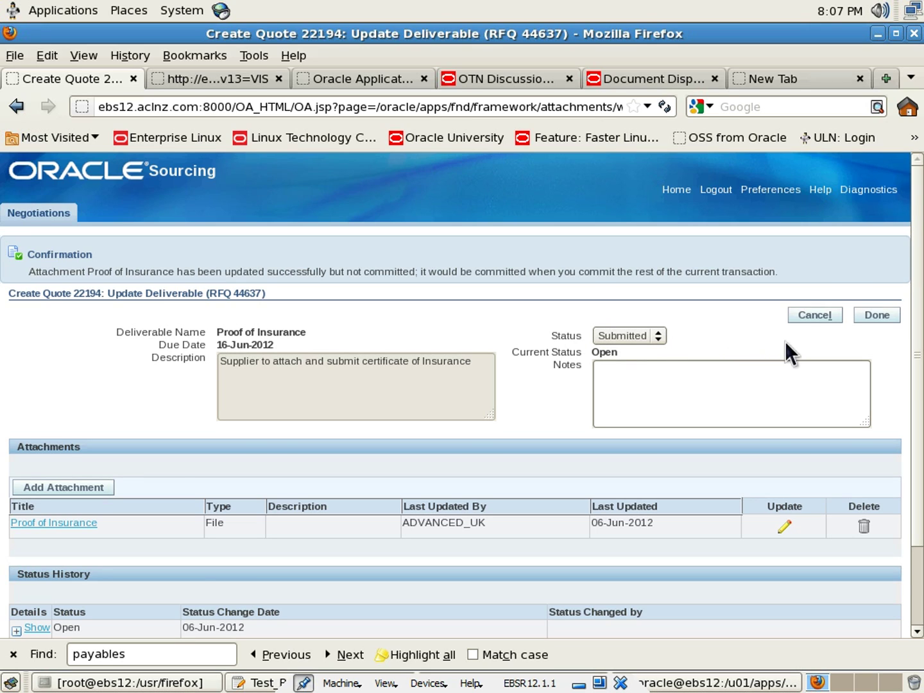
scroll(785, 341, down, 2)
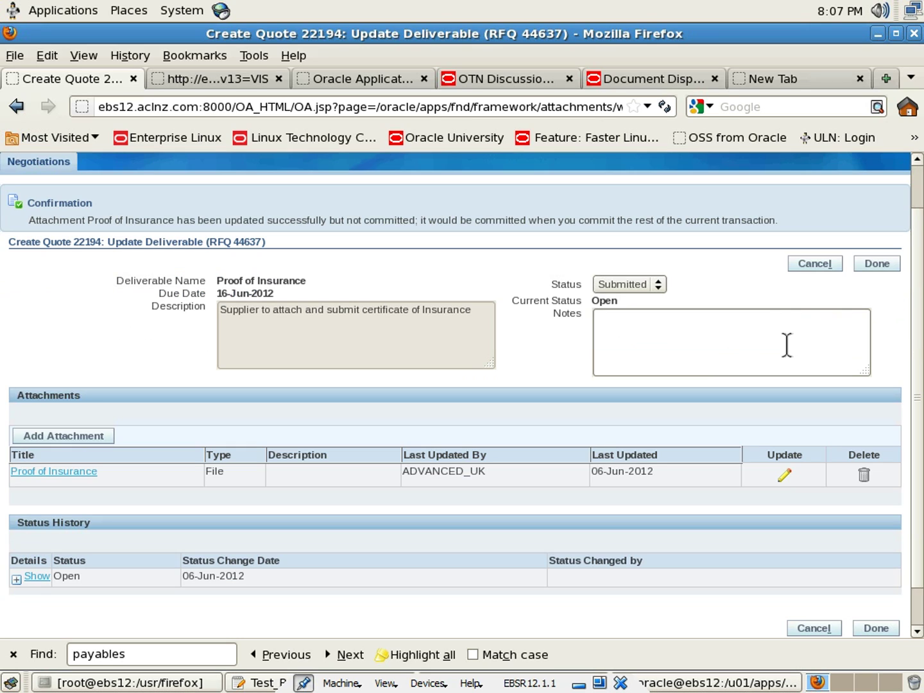
click(878, 266)
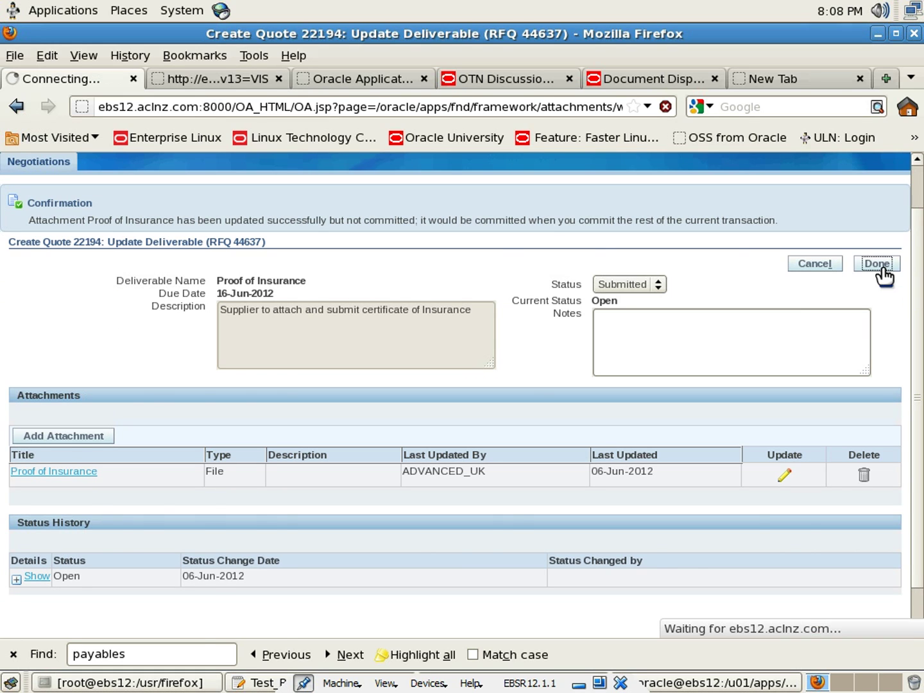
Show quote 22194's lines (Hard Drive A, Hard Drive B, CD-ROM A) and focus line 1's price
scroll(443, 466, down, 2)
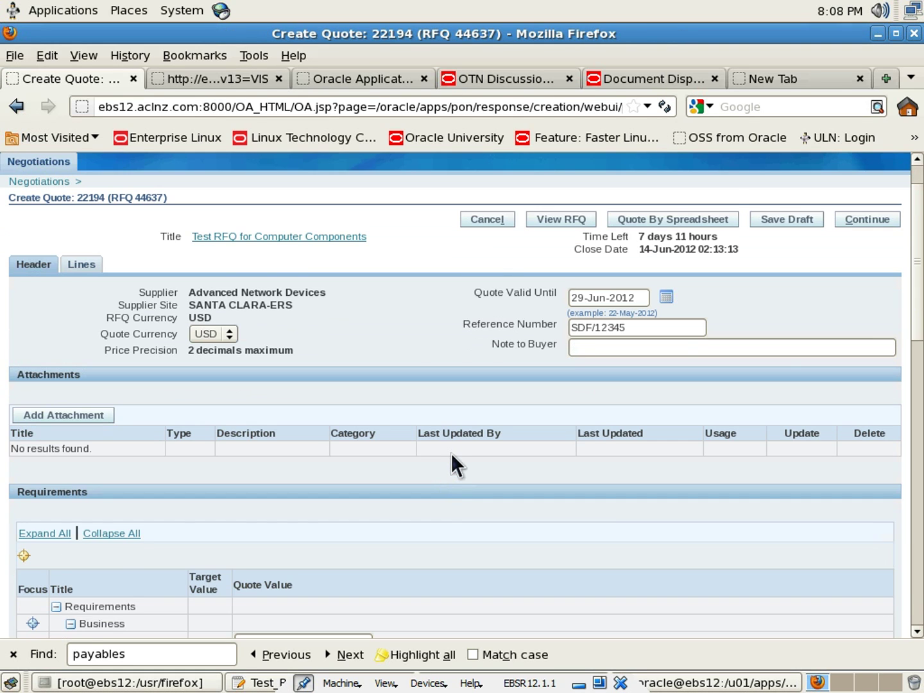
scroll(453, 454, down, 10)
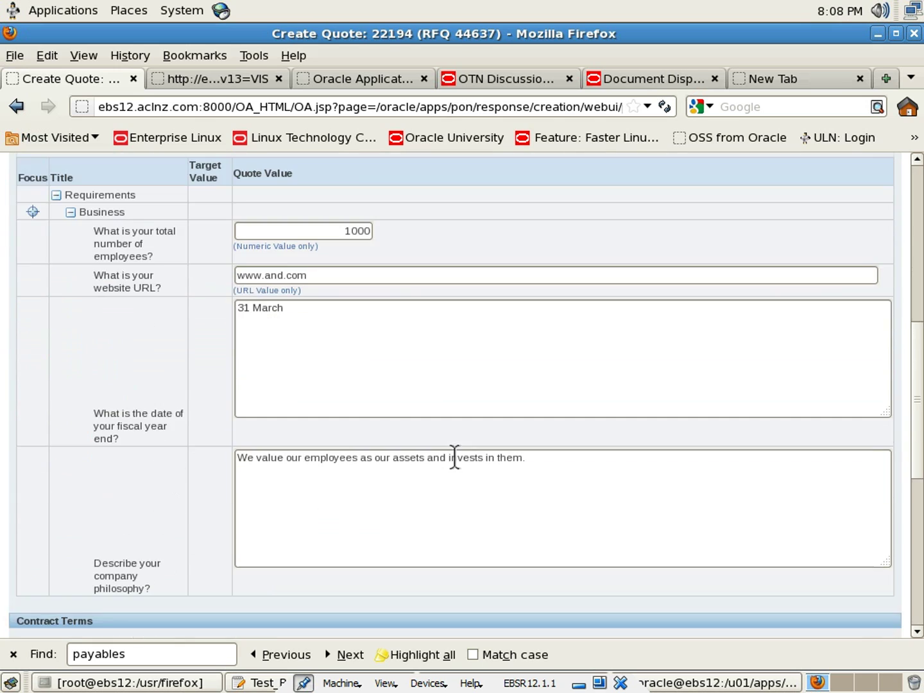
scroll(453, 453, down, 6)
scroll(454, 453, down, 4)
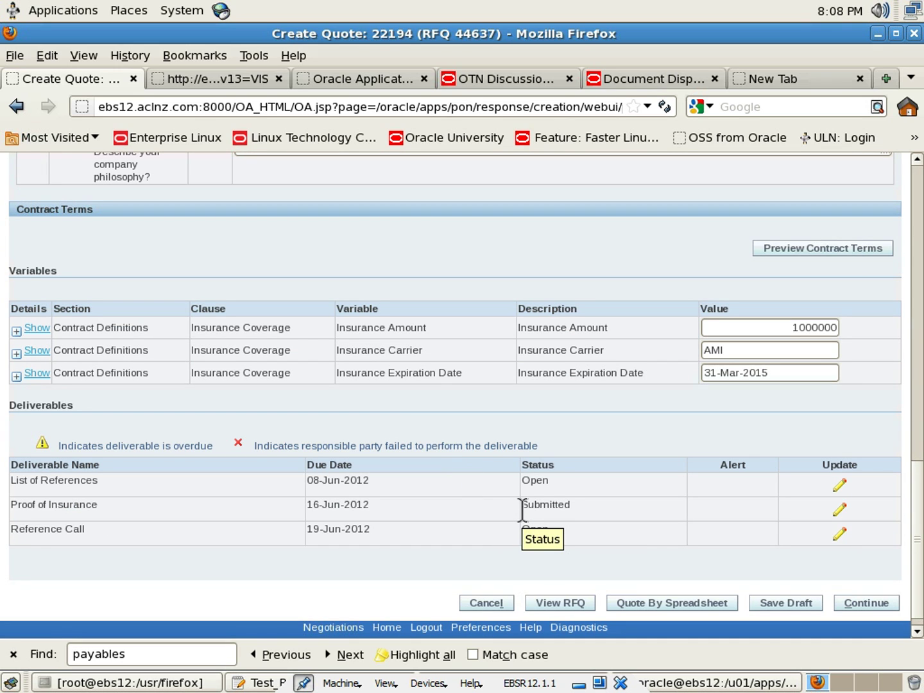
scroll(516, 515, up, 5)
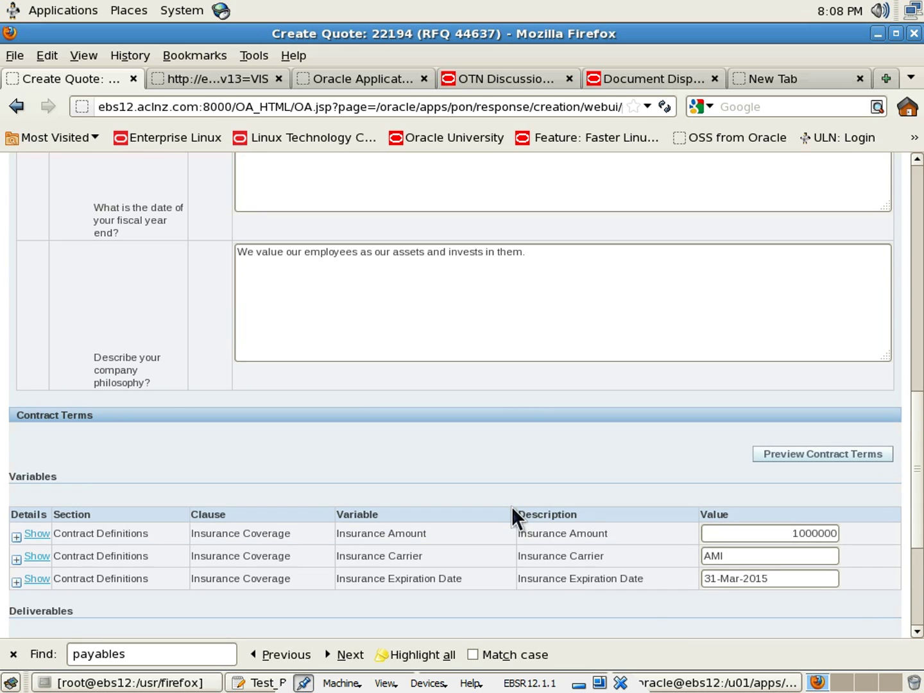
scroll(512, 508, up, 7)
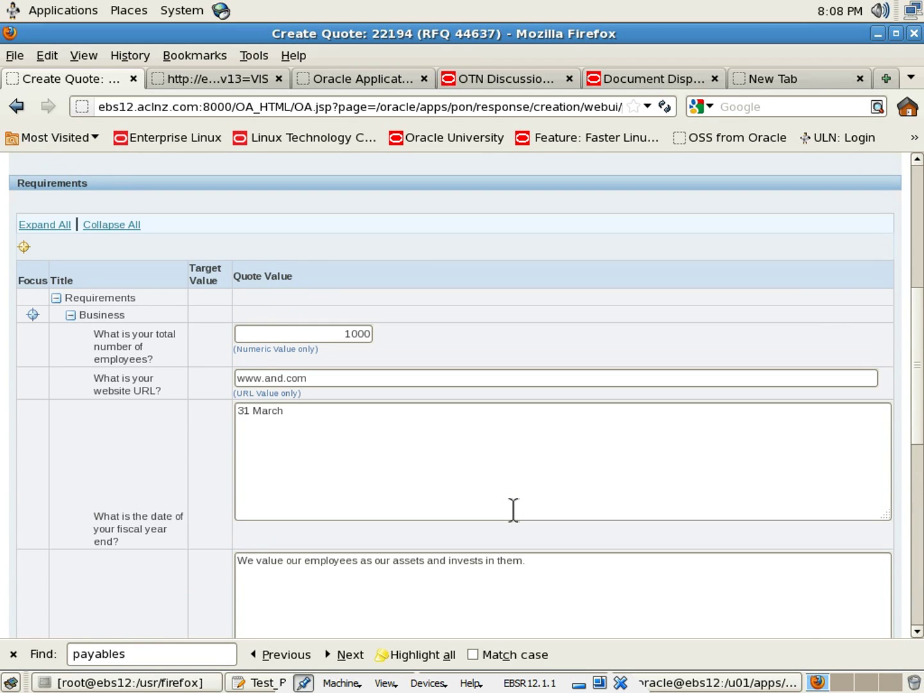
scroll(513, 511, up, 6)
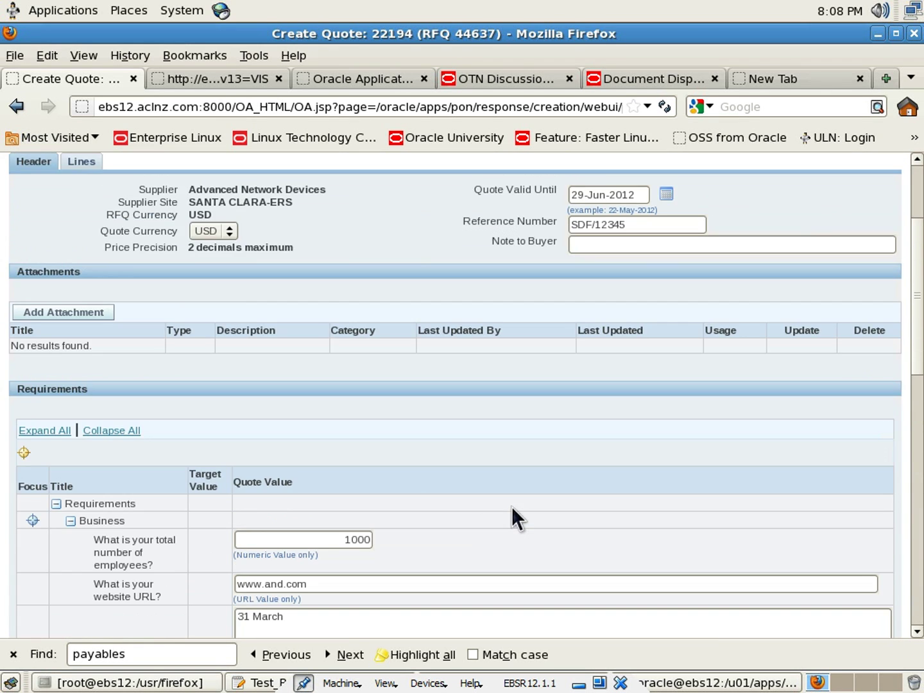
scroll(511, 507, up, 3)
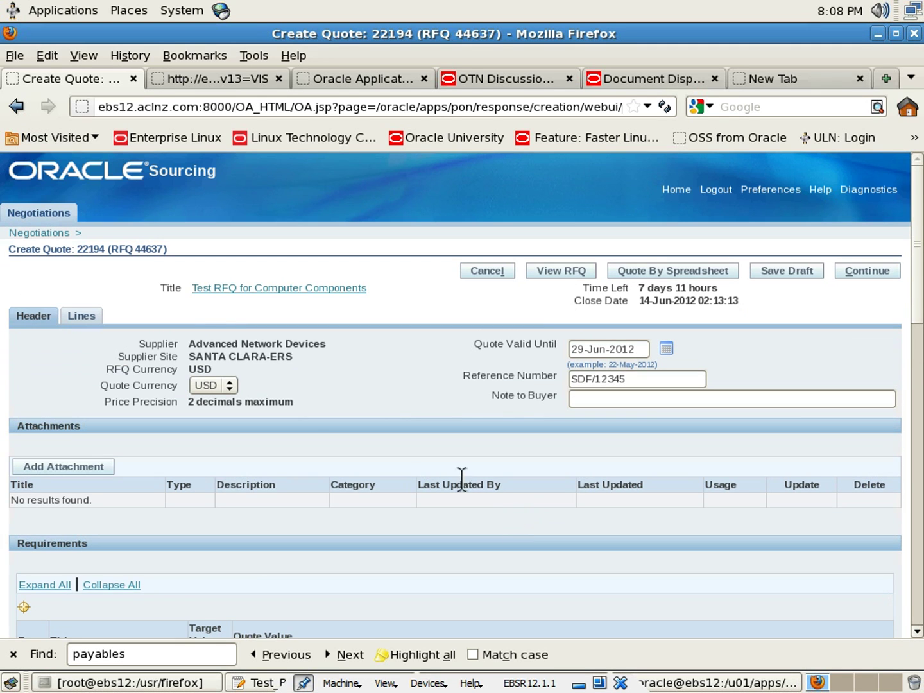
click(81, 316)
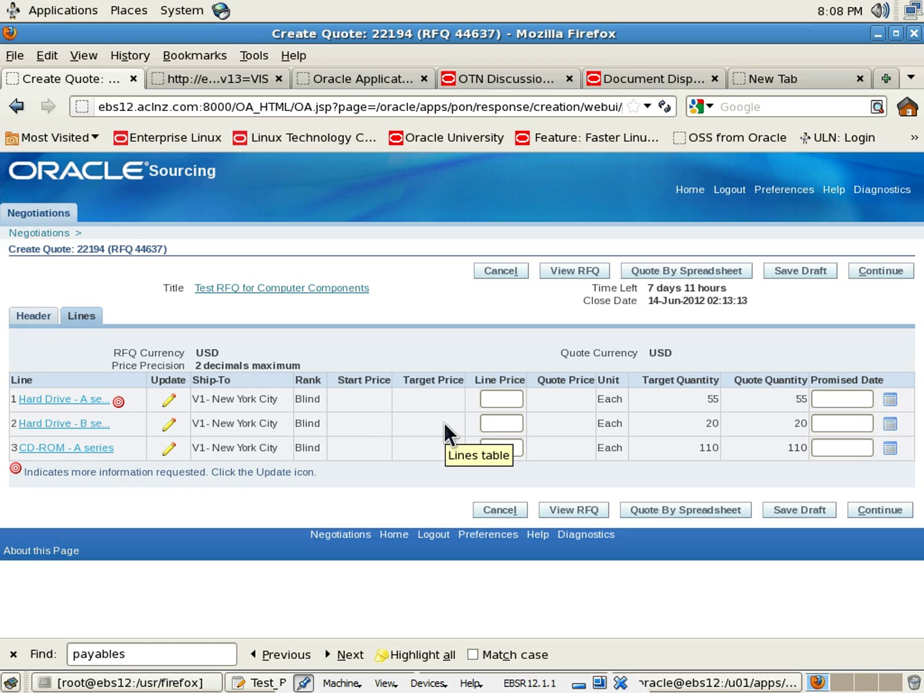
click(507, 399)
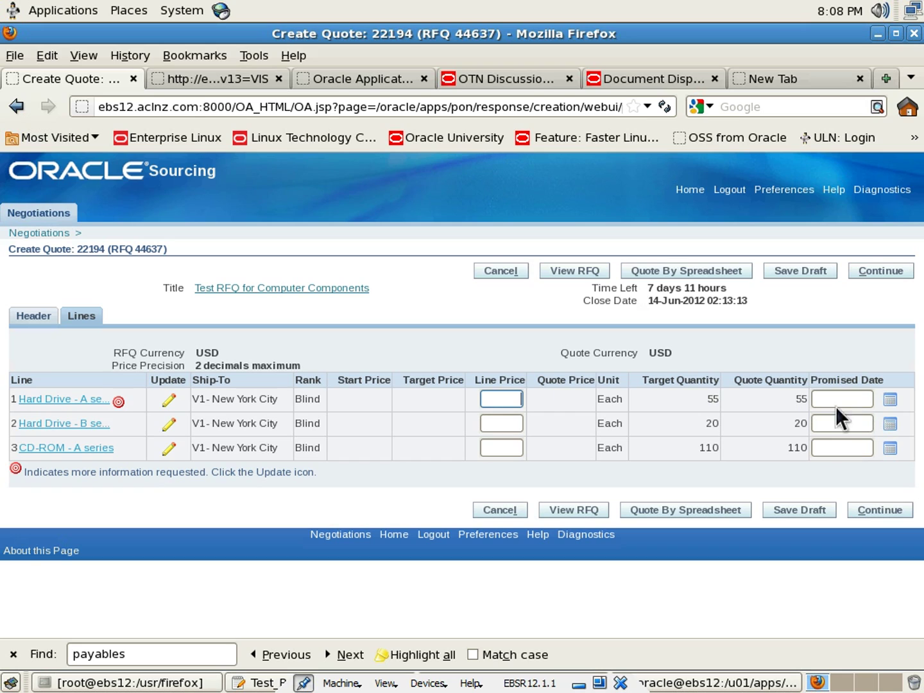
Open Hard Drive - A series details and review its Freight - fixed cost of 20
click(170, 399)
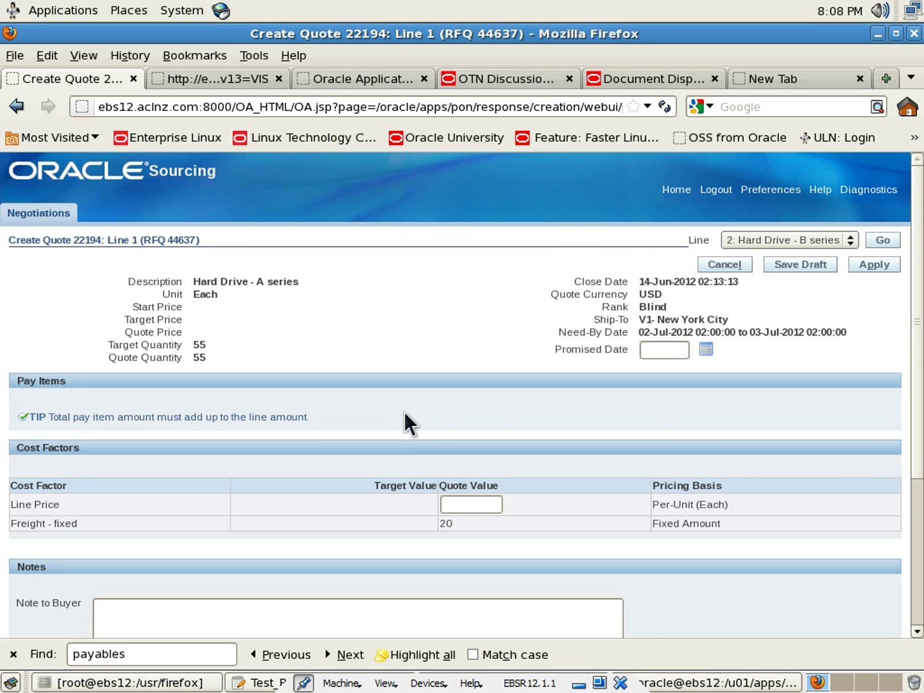
scroll(404, 411, down, 2)
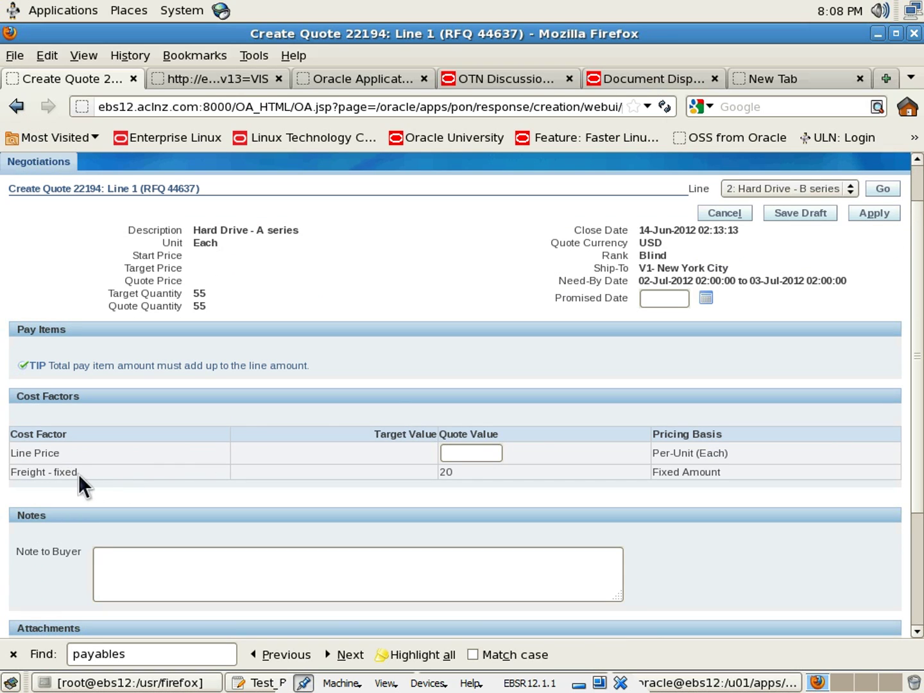
drag(78, 474, 10, 476)
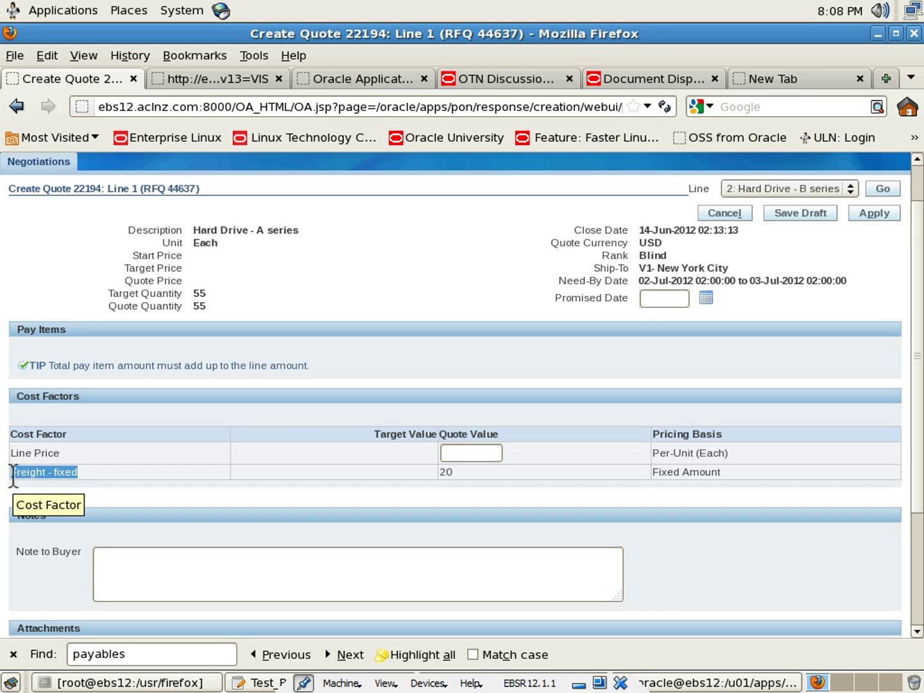
click(87, 473)
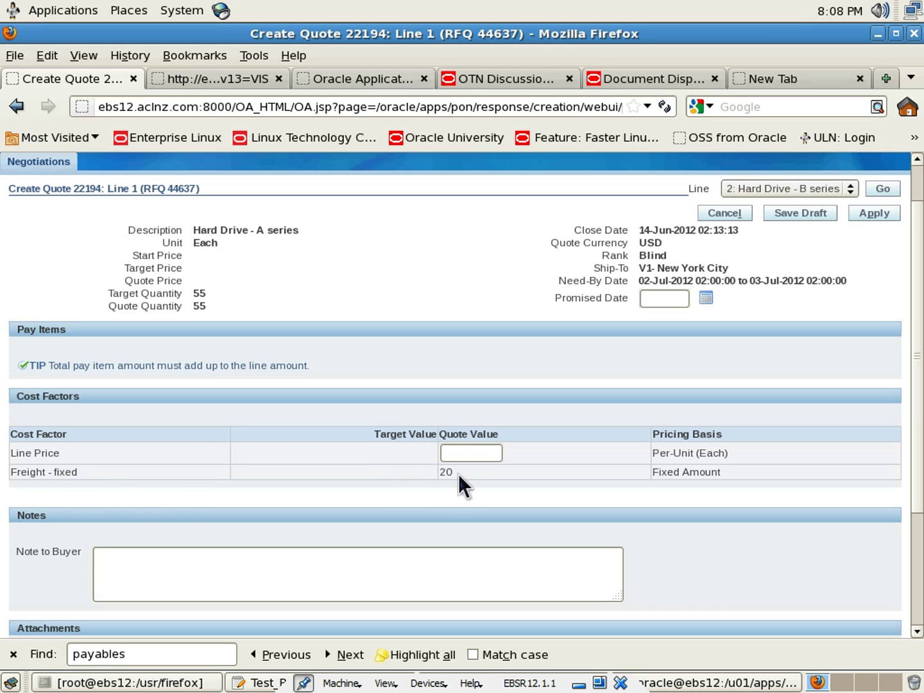
drag(453, 470, 395, 471)
drag(221, 472, 11, 478)
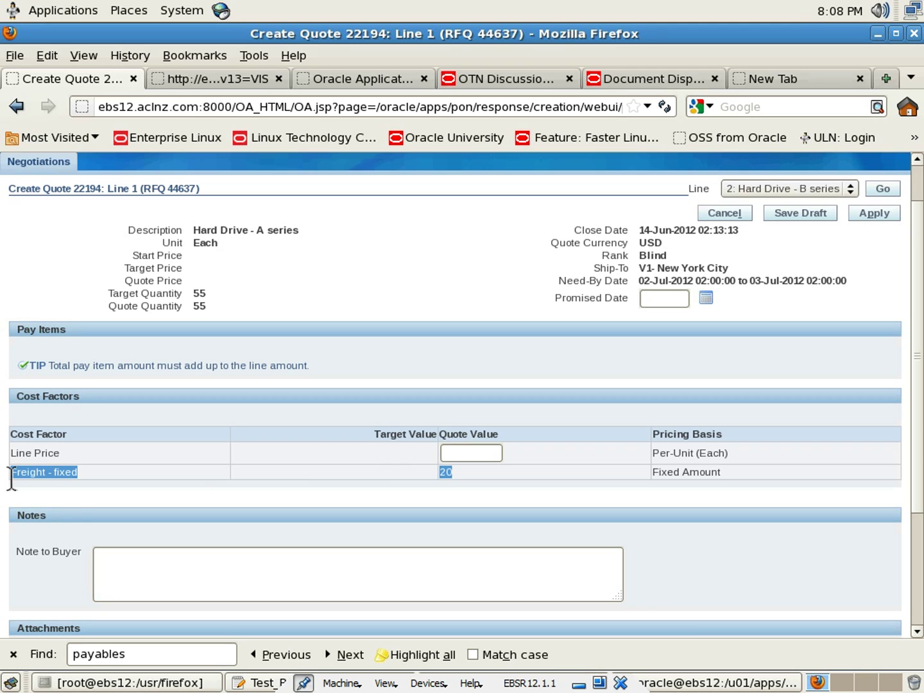
click(261, 471)
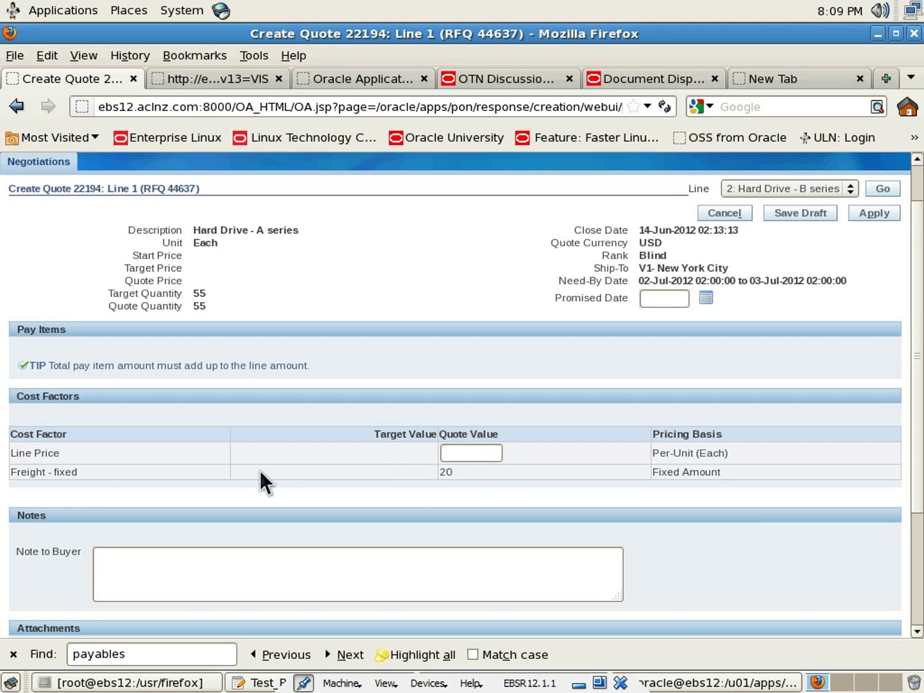
Enter a line price of 100 for Hard Drive A and apply back to the lines
click(496, 460)
text(100)
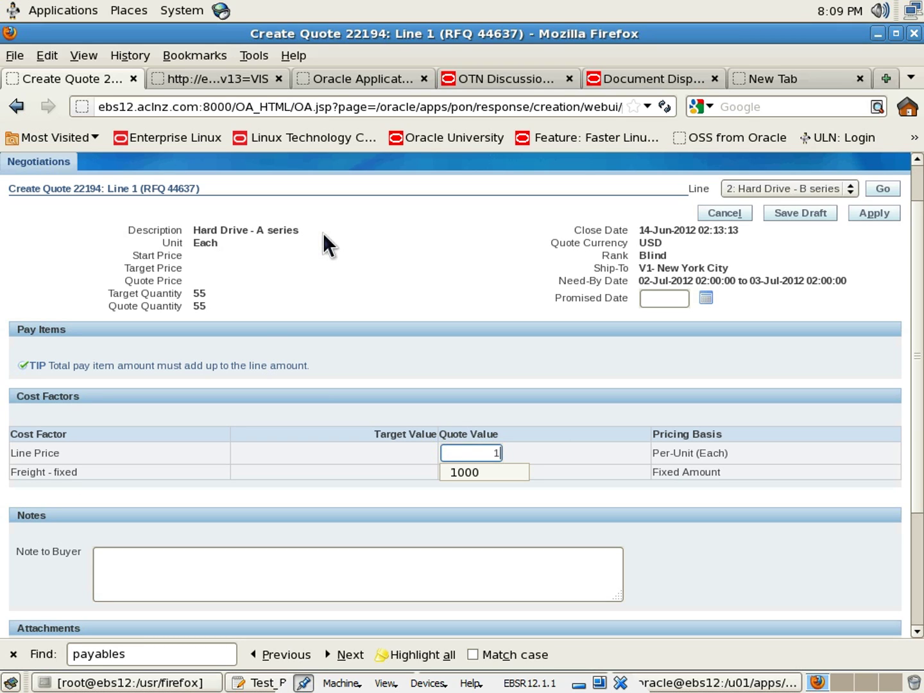
click(574, 341)
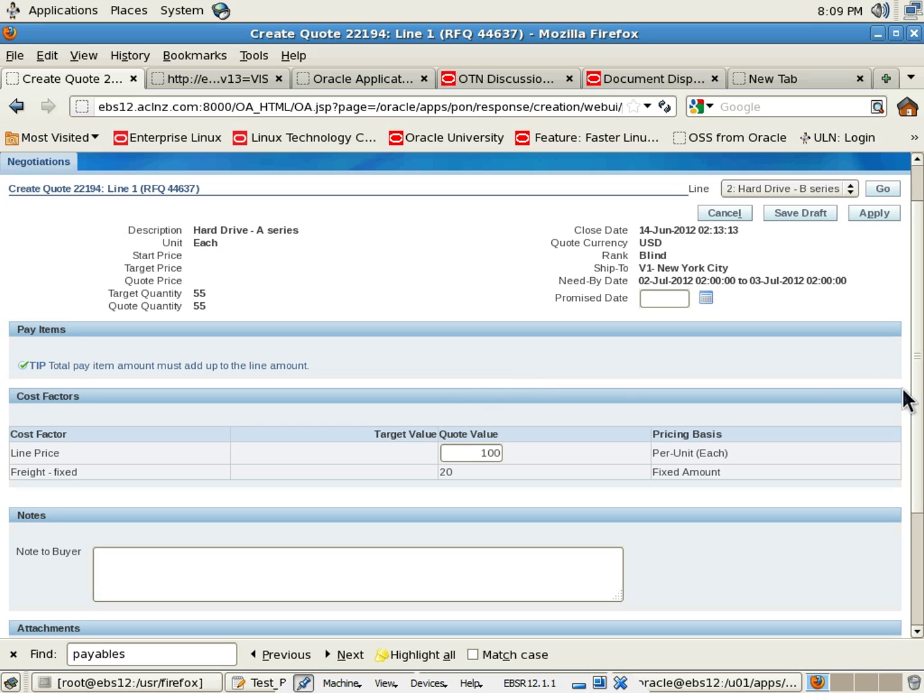
drag(921, 384, 922, 491)
scroll(921, 491, up, 5)
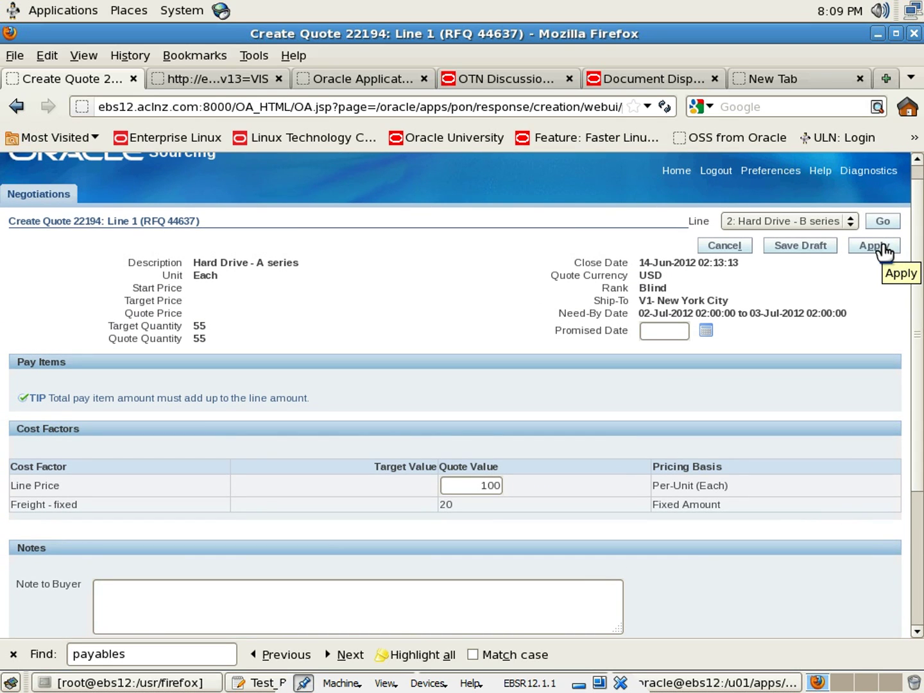
click(807, 248)
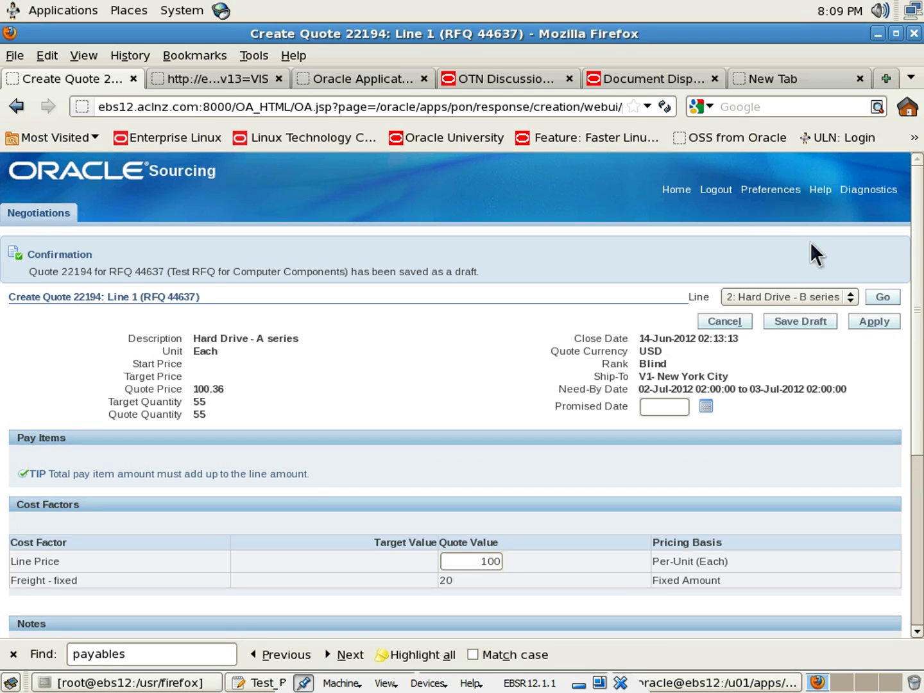
scroll(780, 498, down, 4)
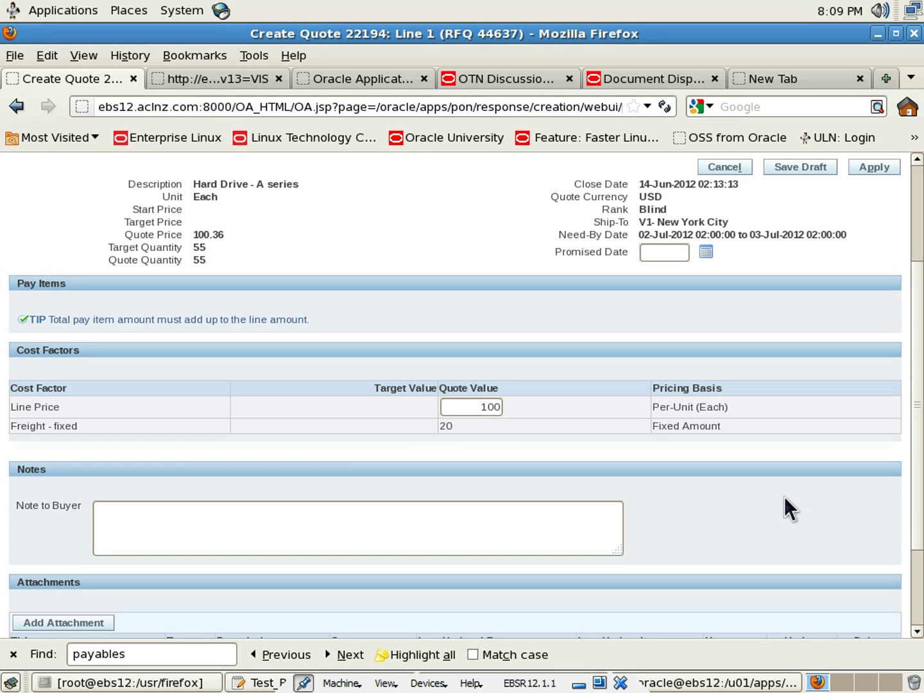
scroll(784, 498, down, 3)
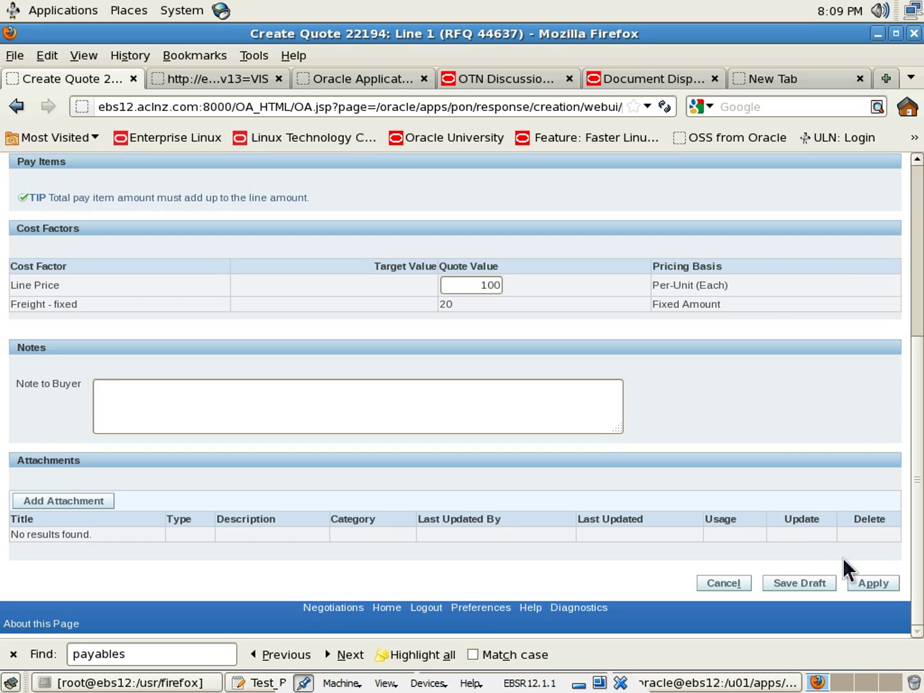
click(875, 583)
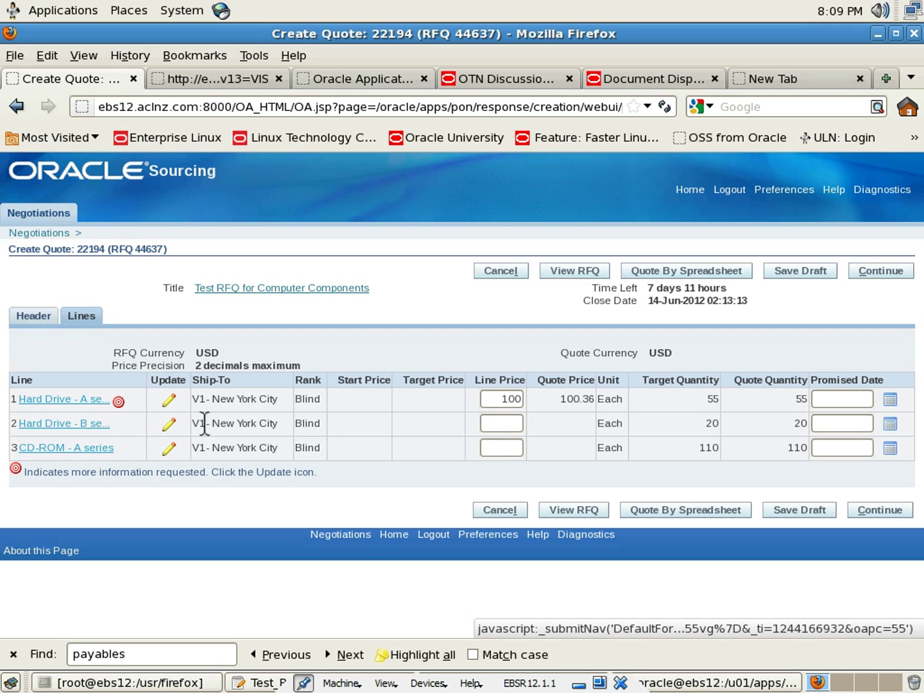
Price Hard Drive B at 200 and CD-ROM A at 50, save the draft, and continue to review
click(517, 425)
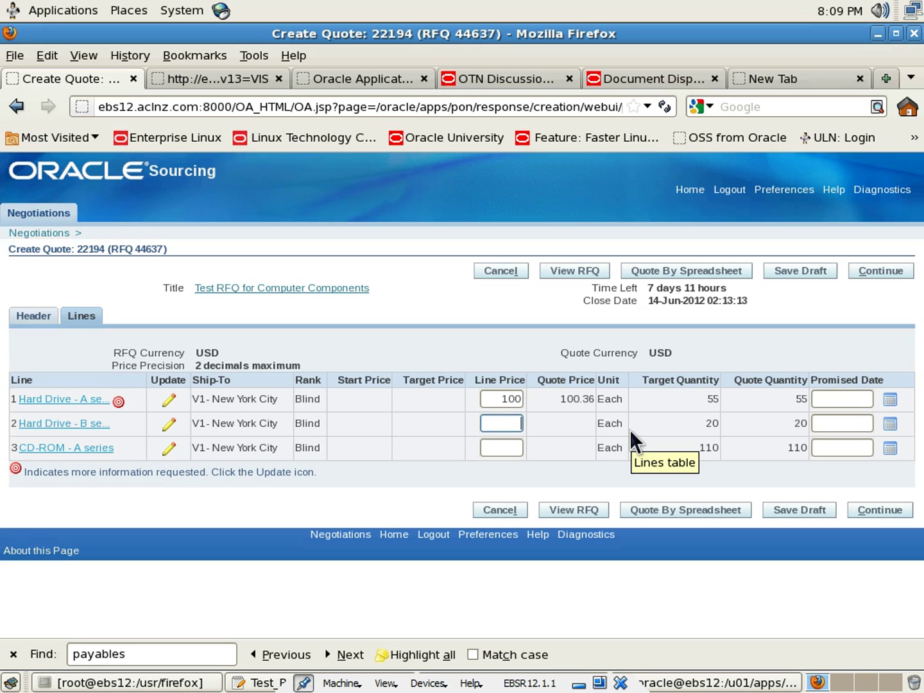
text(2)
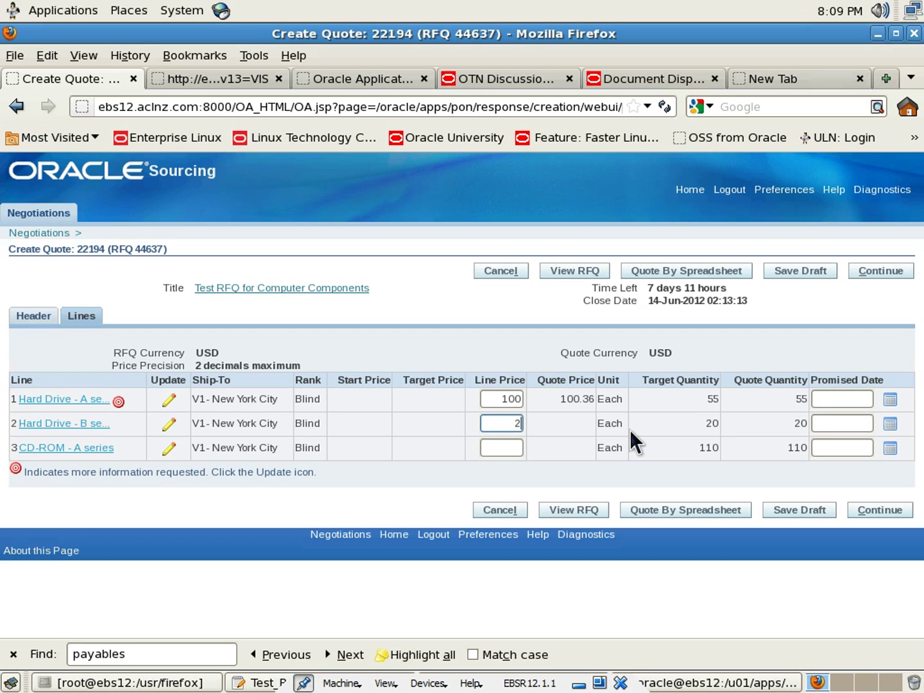
text(00)
key(Tab)
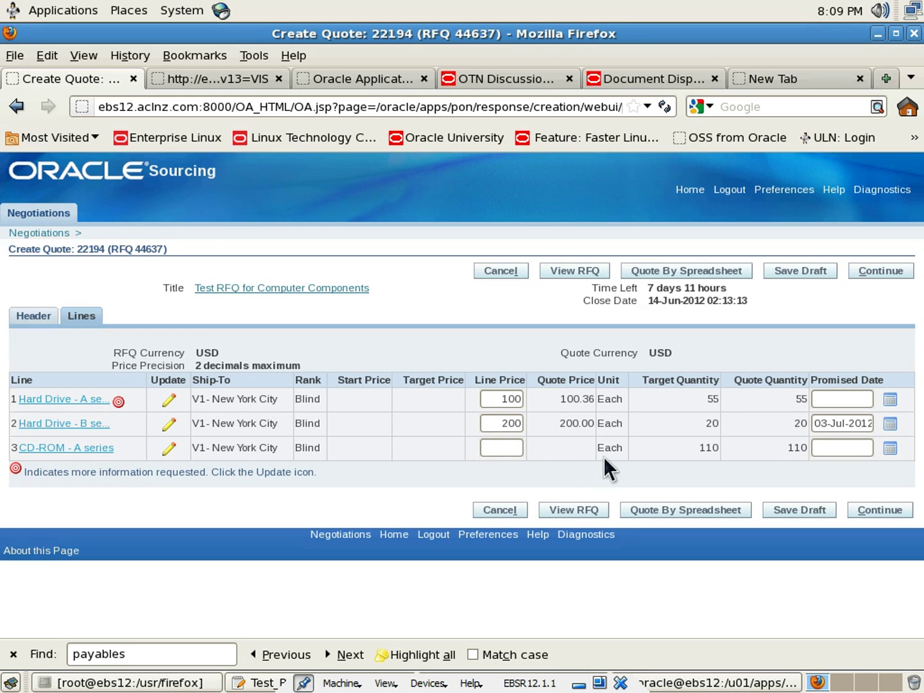
click(506, 447)
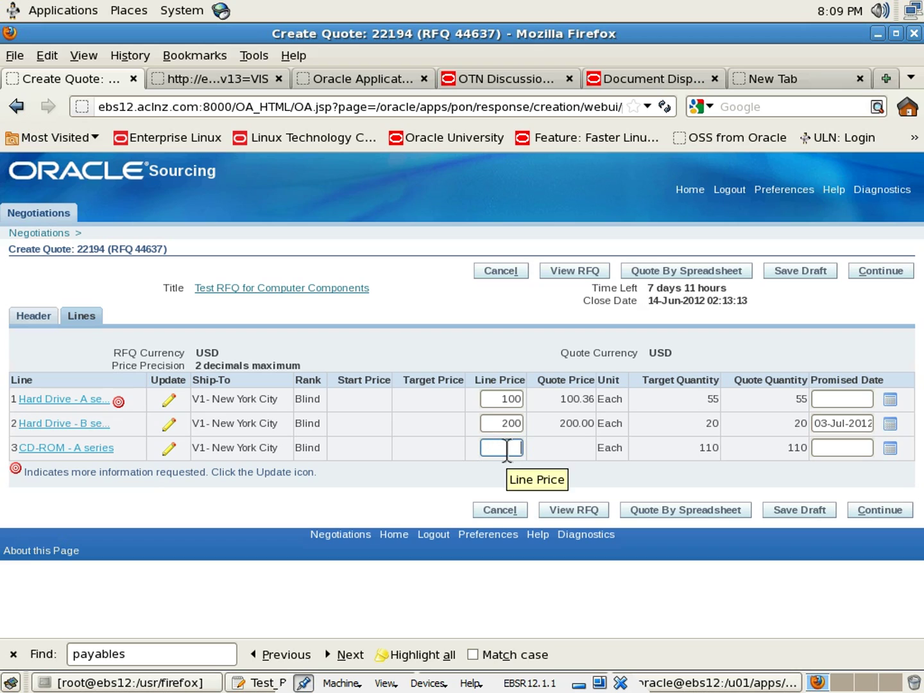
text(50)
key(Tab)
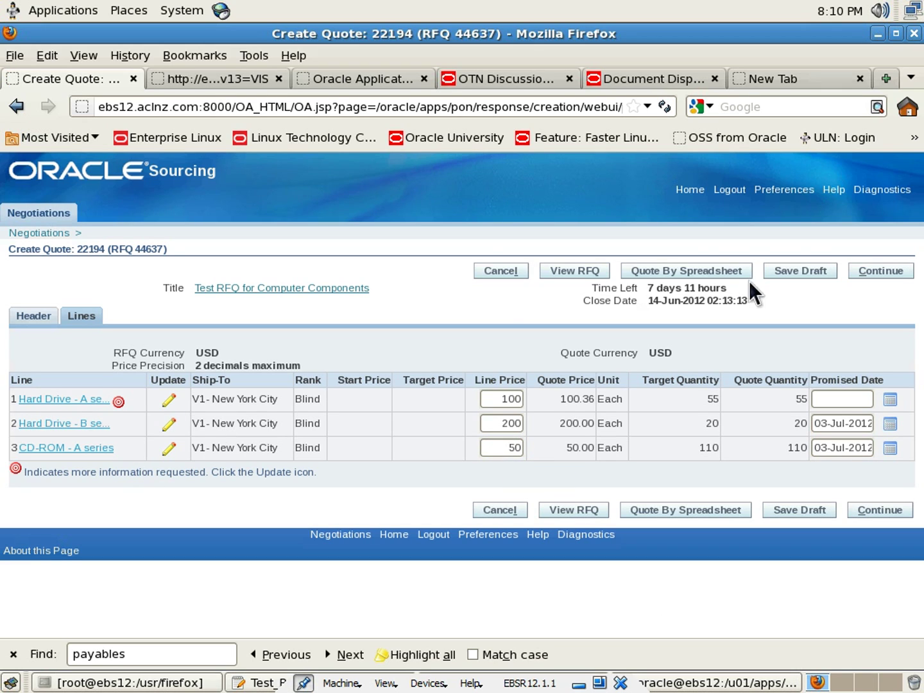
click(800, 511)
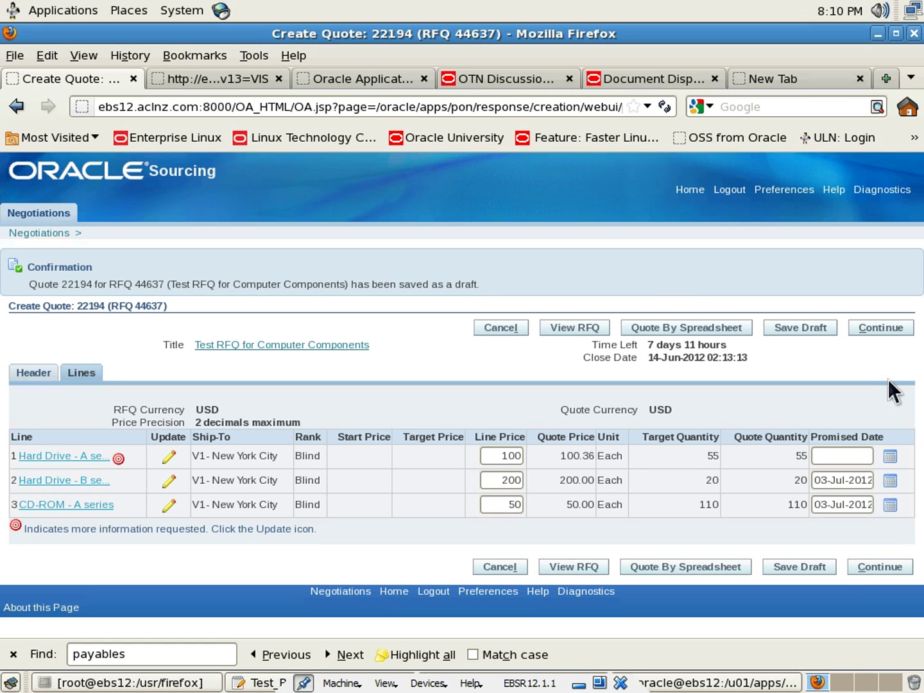
click(872, 345)
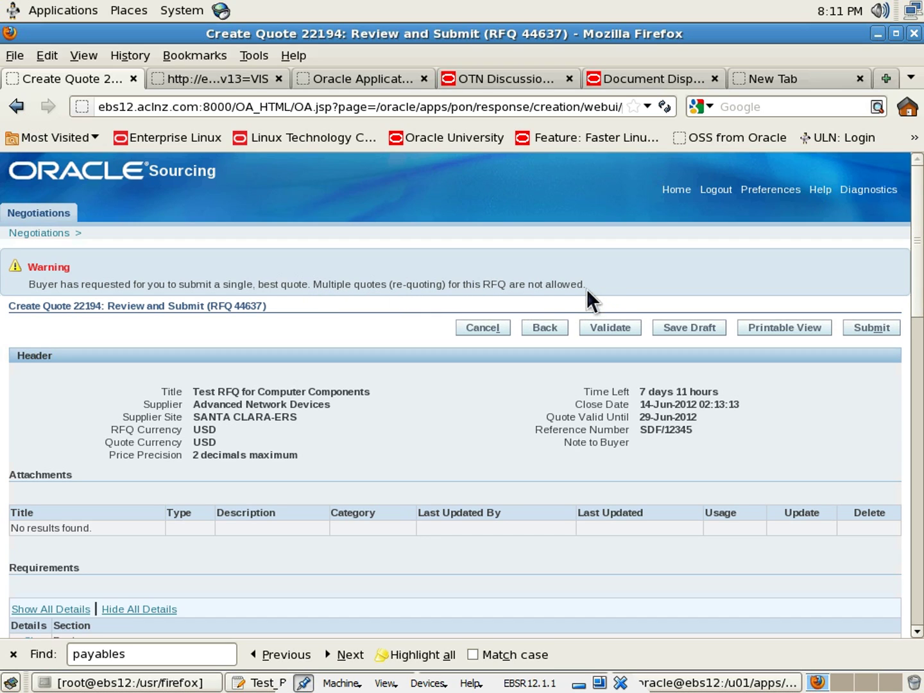
Validate quote 22194 for errors on the Review and Submit page
drag(585, 286, 555, 271)
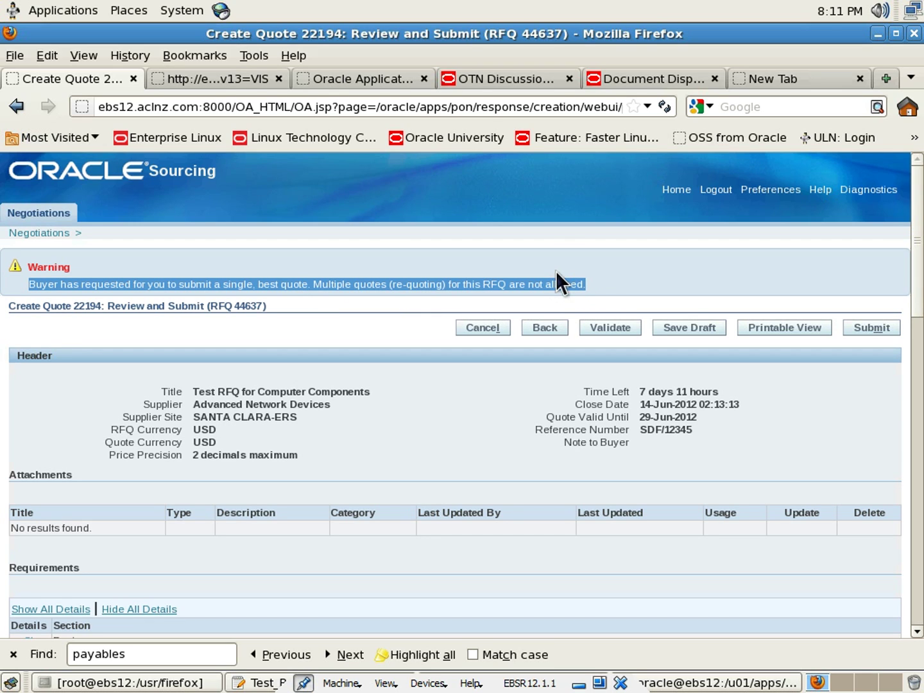
click(556, 271)
scroll(555, 270, down, 3)
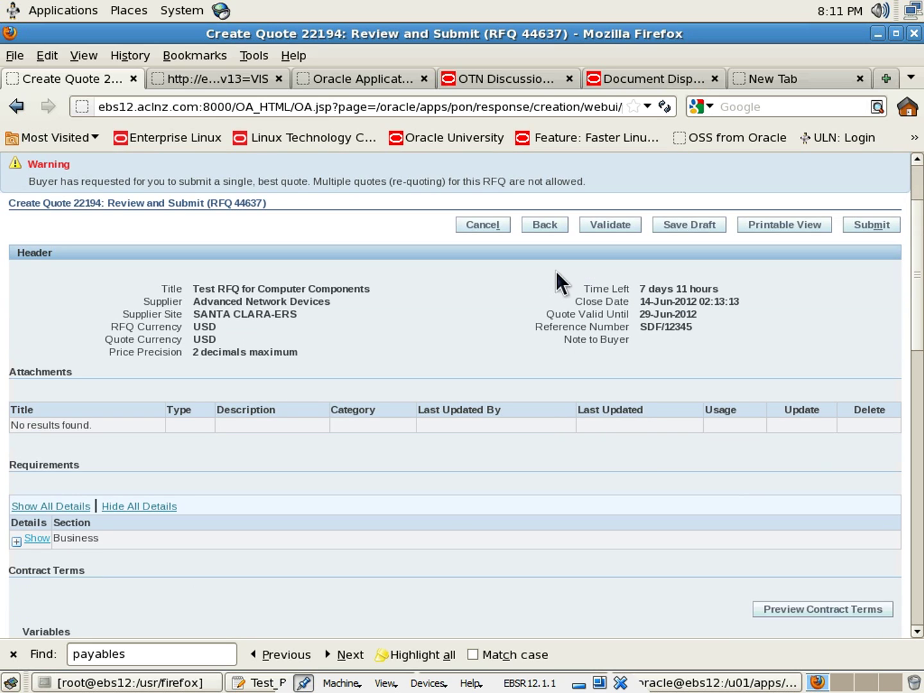
scroll(556, 271, down, 5)
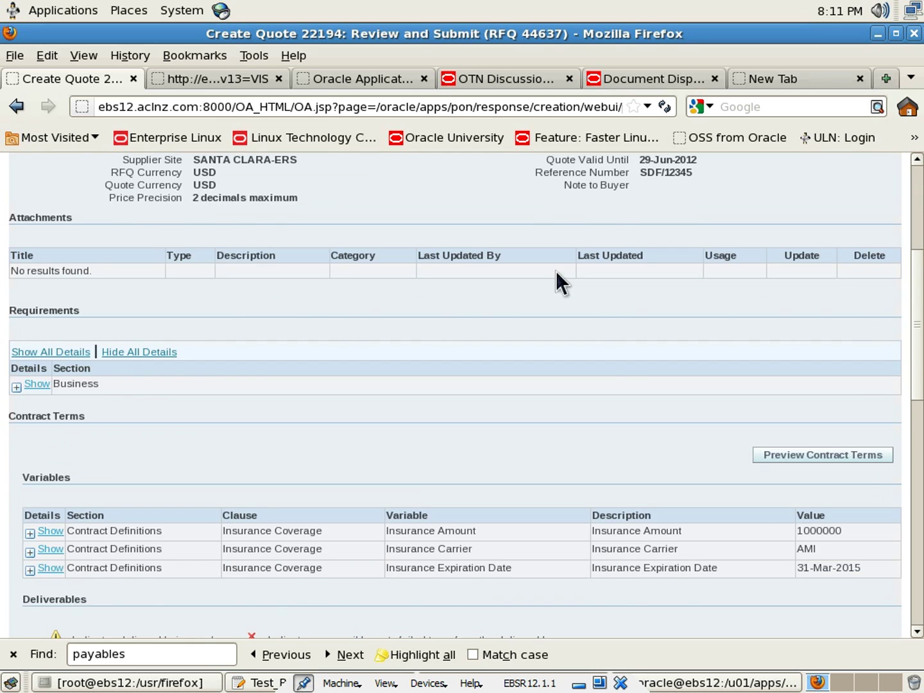
scroll(556, 270, up, 6)
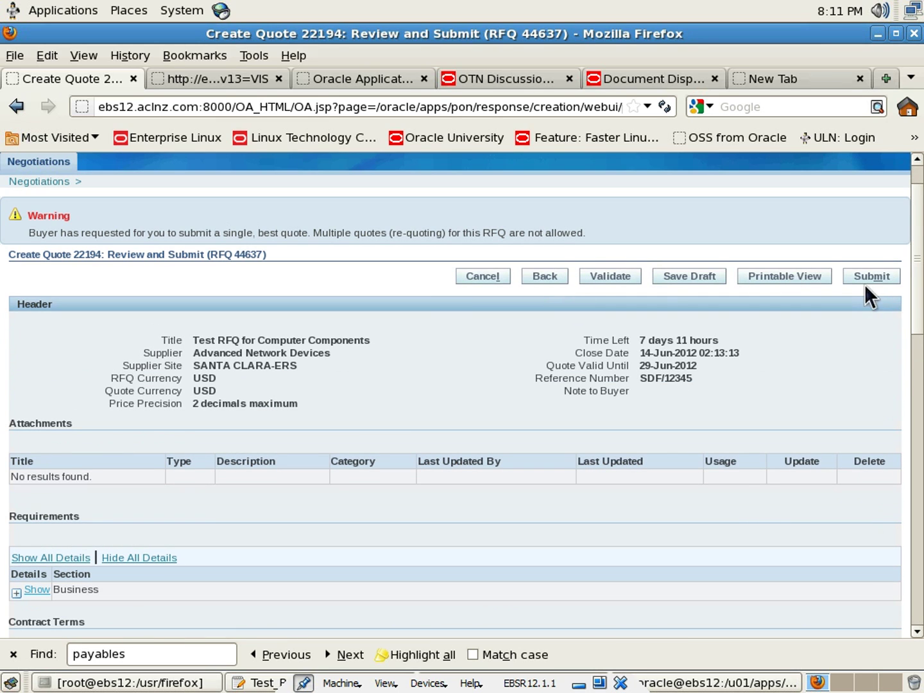
click(605, 278)
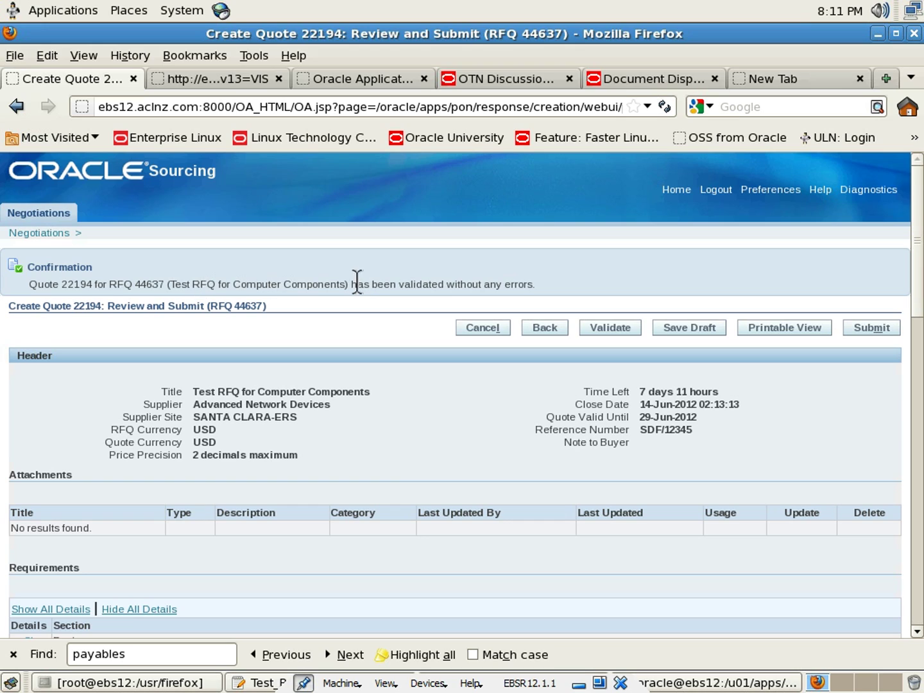
Submit quote 22194 to RFQ 44637 and return to the Sourcing Home Page
drag(445, 284, 539, 286)
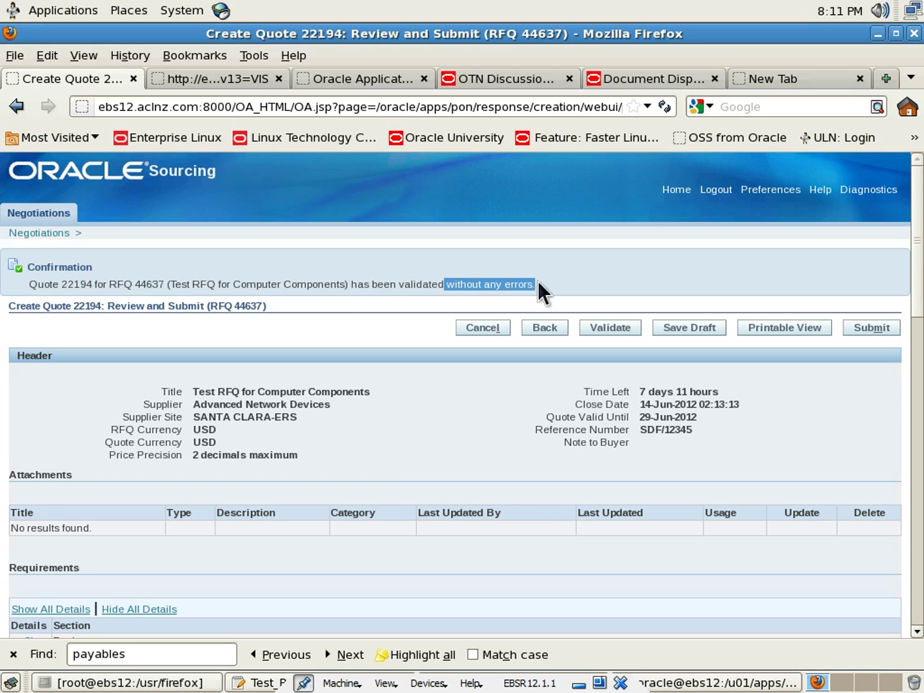
click(848, 310)
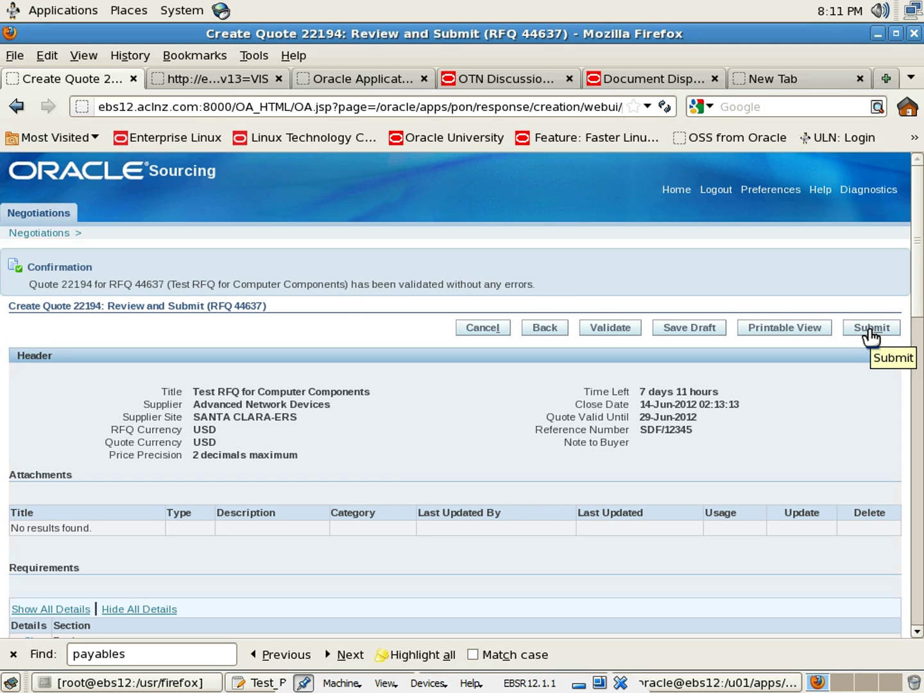
click(870, 329)
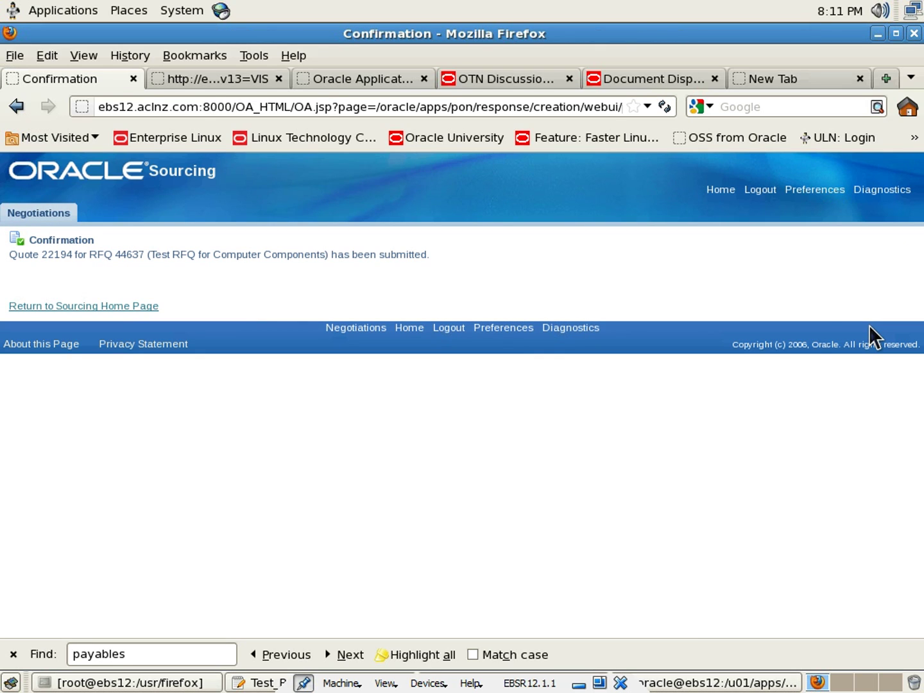
click(76, 306)
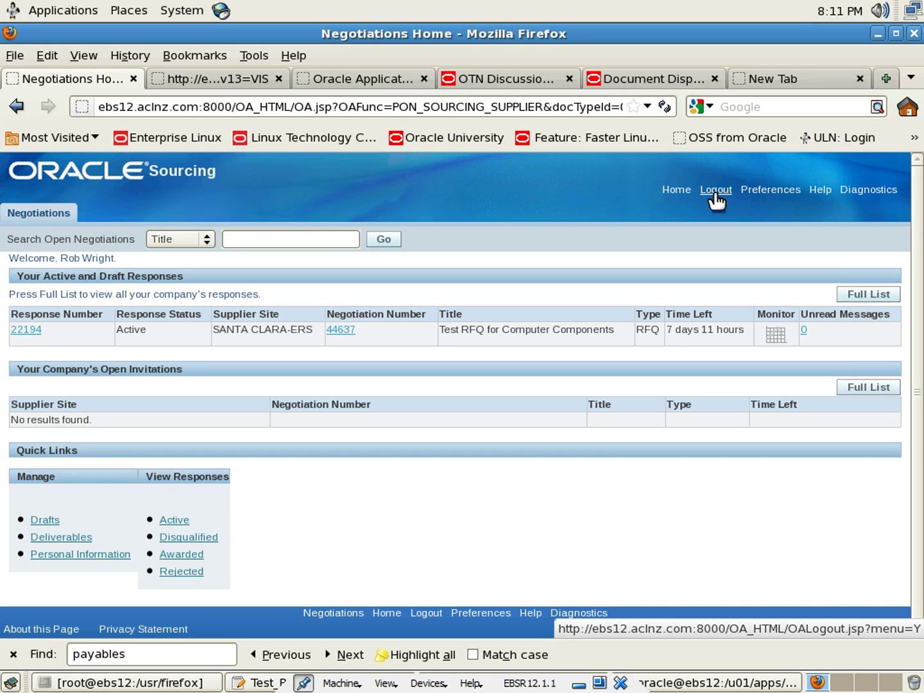
Log out the supplier and sign in with the buyer's user name and password
click(715, 191)
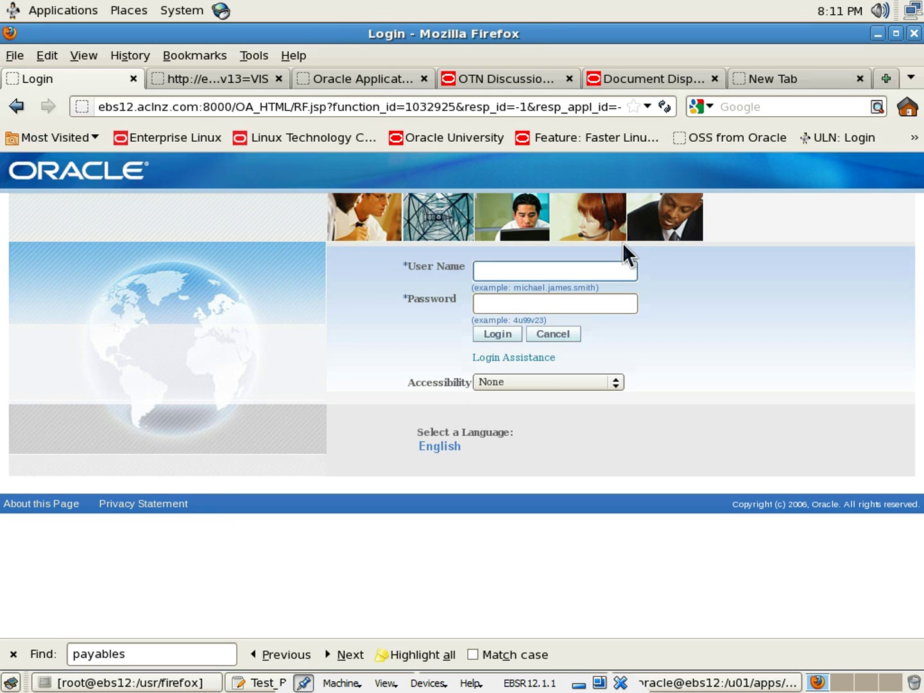
key(Tab)
text(welcome)
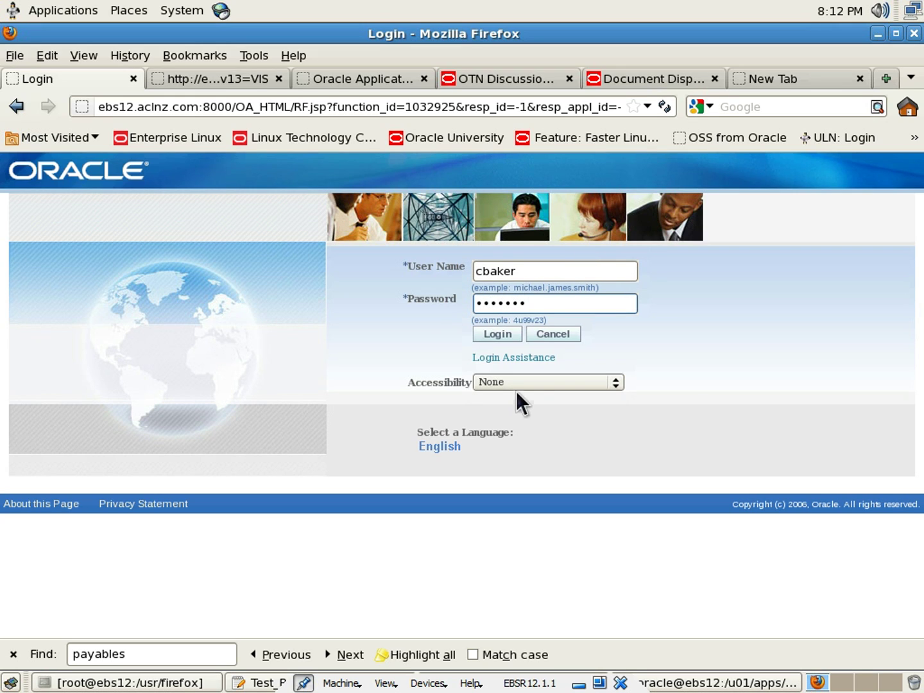
click(675, 371)
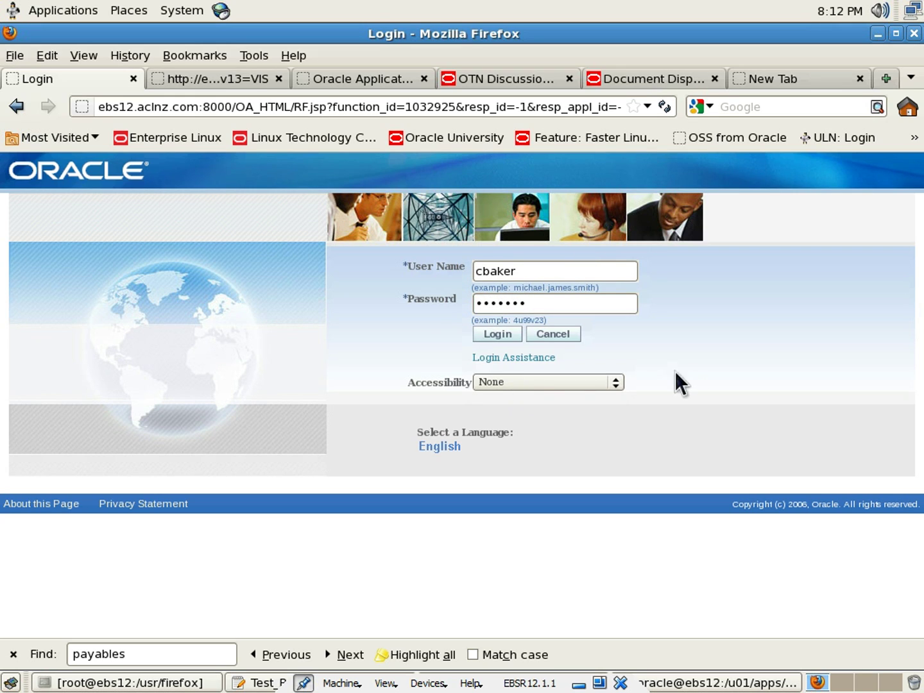
click(502, 338)
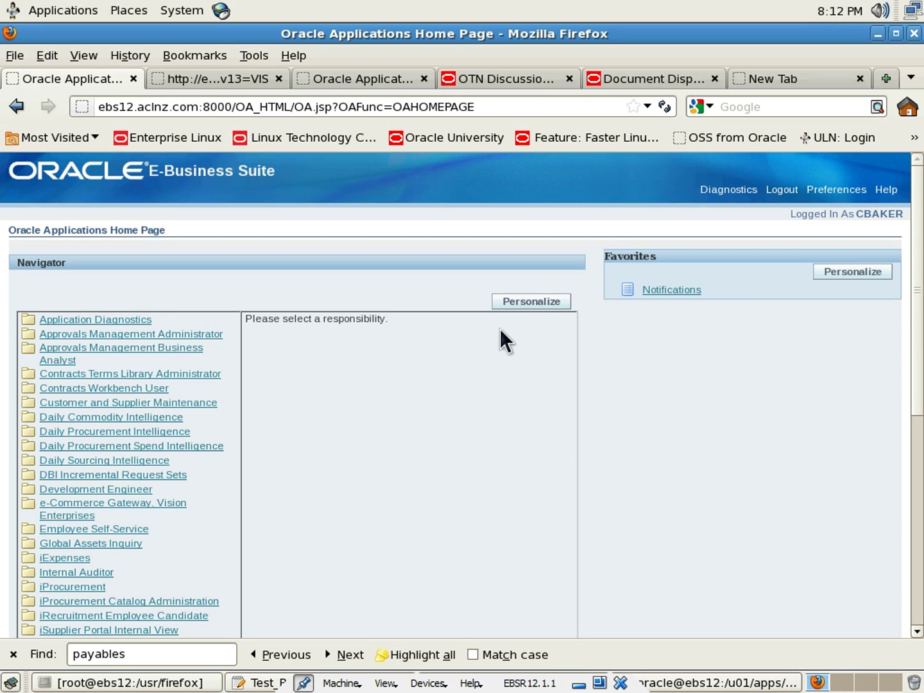
Choose the Sourcing Super User responsibility and open the Sourcing Home Page
scroll(349, 379, down, 3)
scroll(352, 379, down, 5)
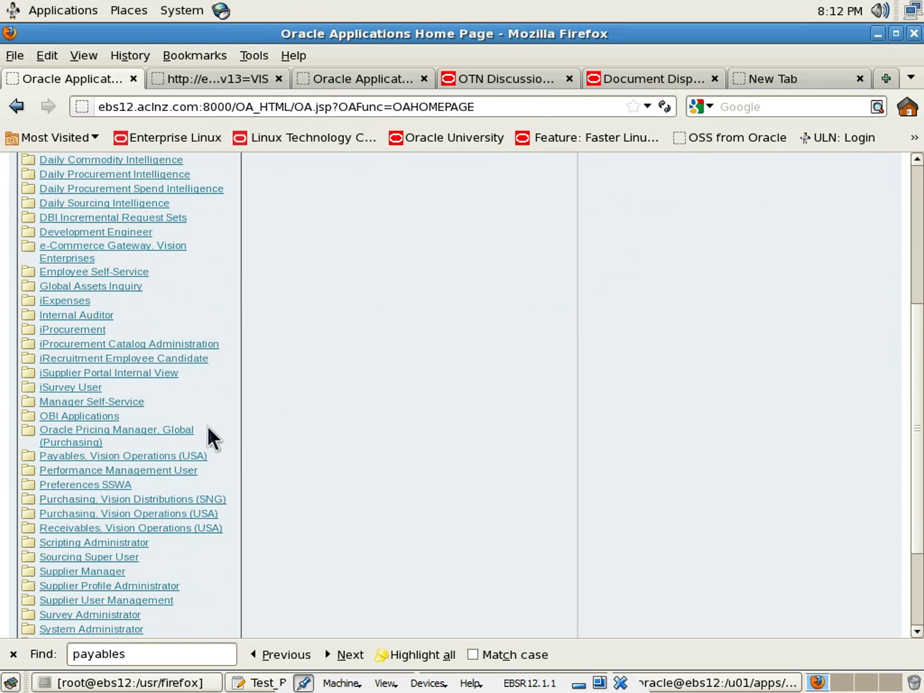
click(86, 557)
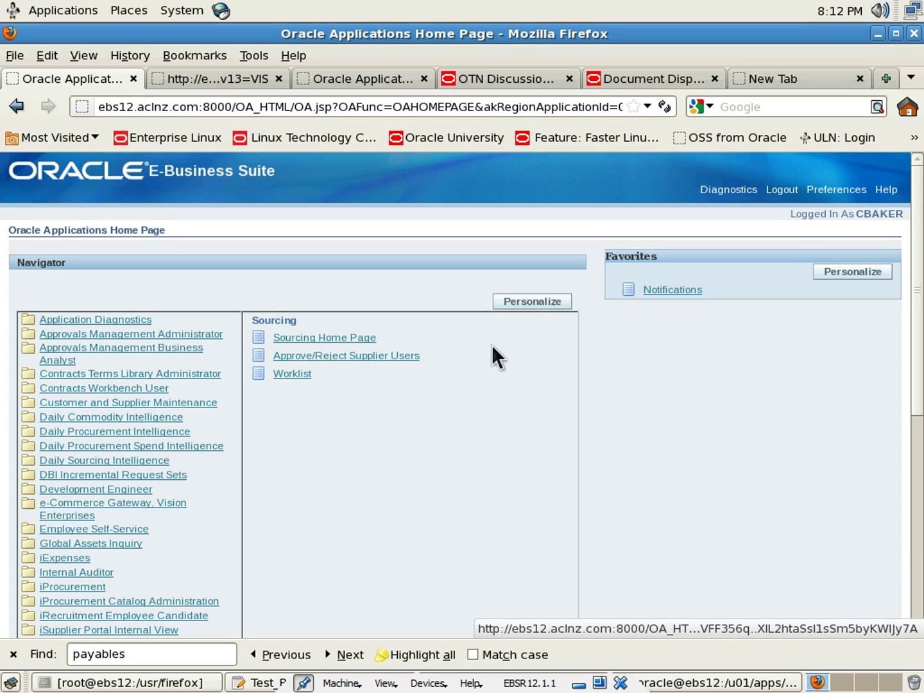
click(339, 349)
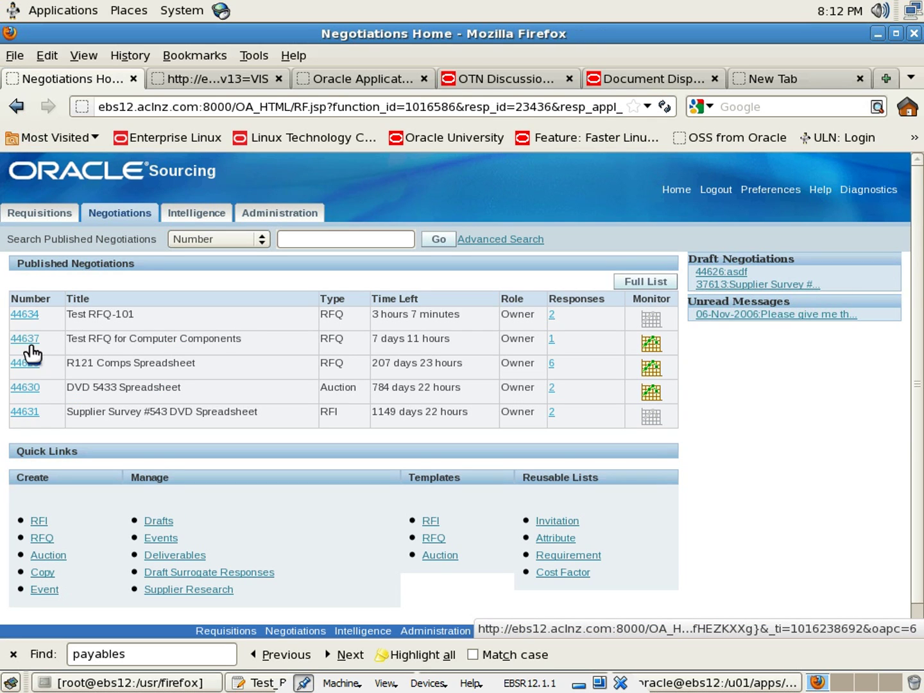
click(552, 339)
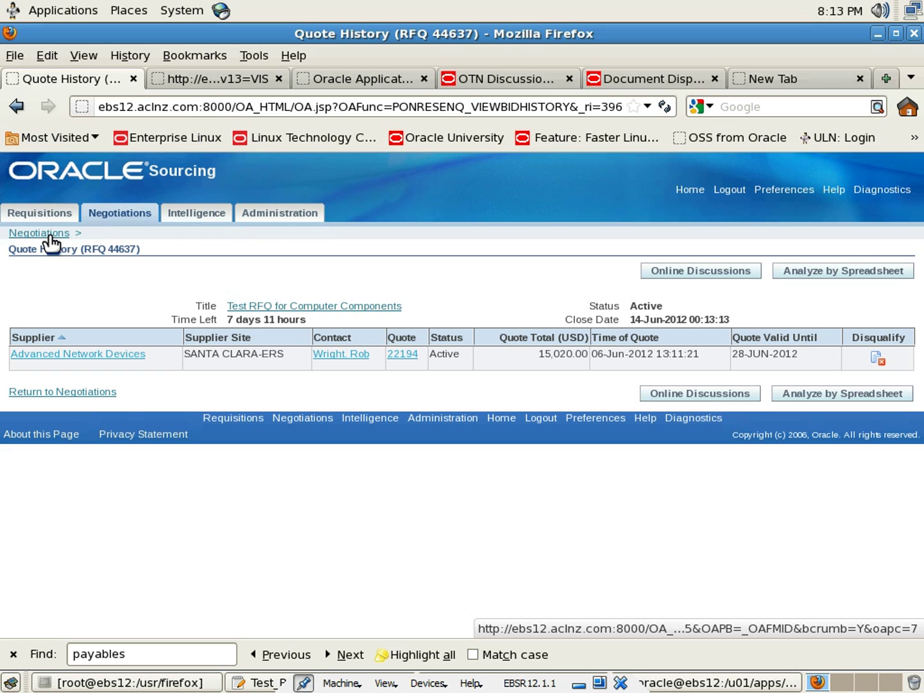
click(50, 237)
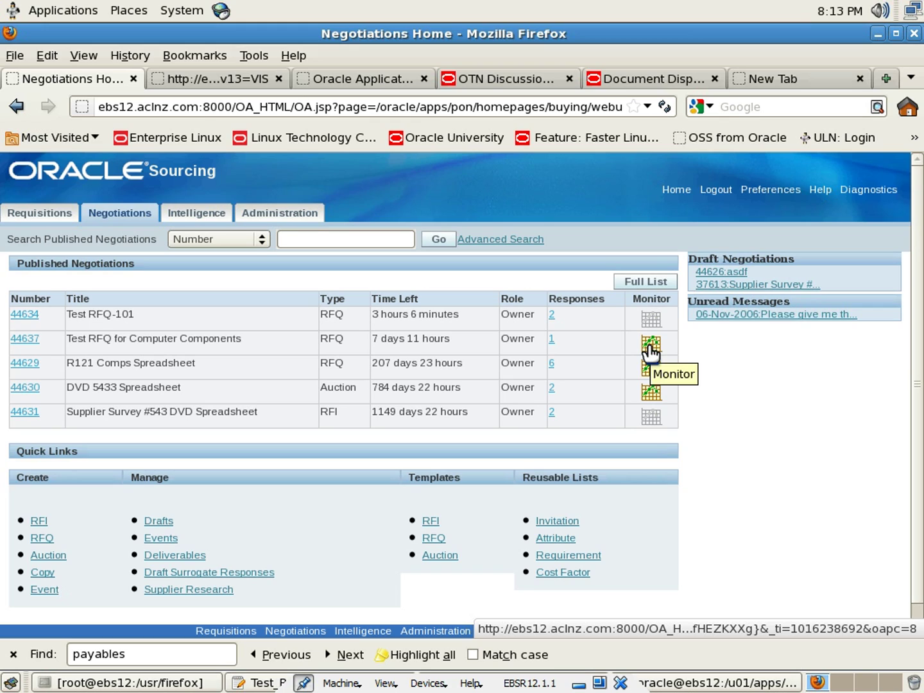
Open RFQ 44637's Live Console and set the left line chart to Best Unit Price by Time
click(651, 346)
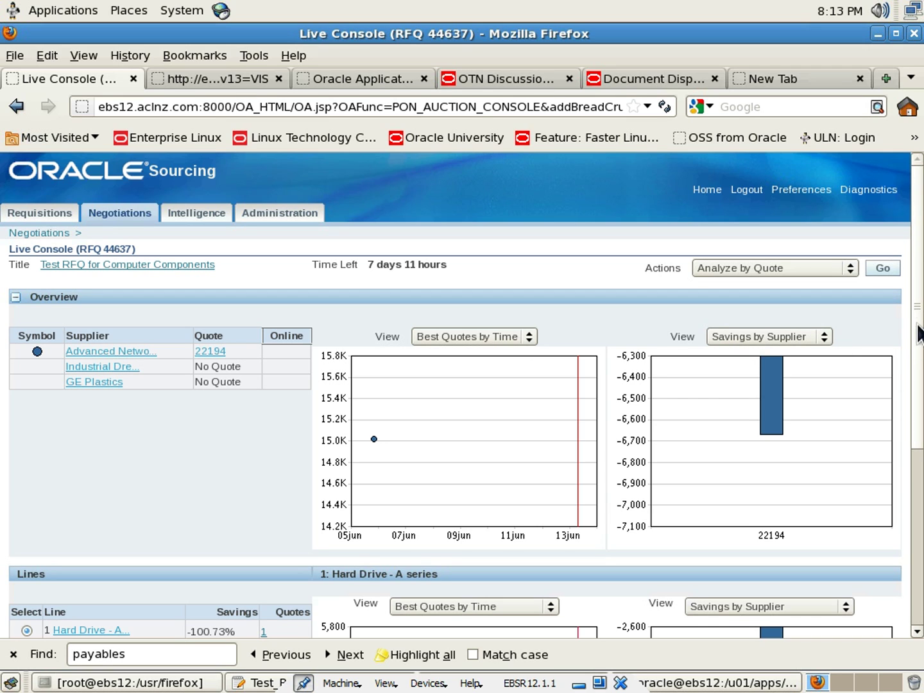
scroll(917, 346, down, 2)
drag(923, 367, 922, 411)
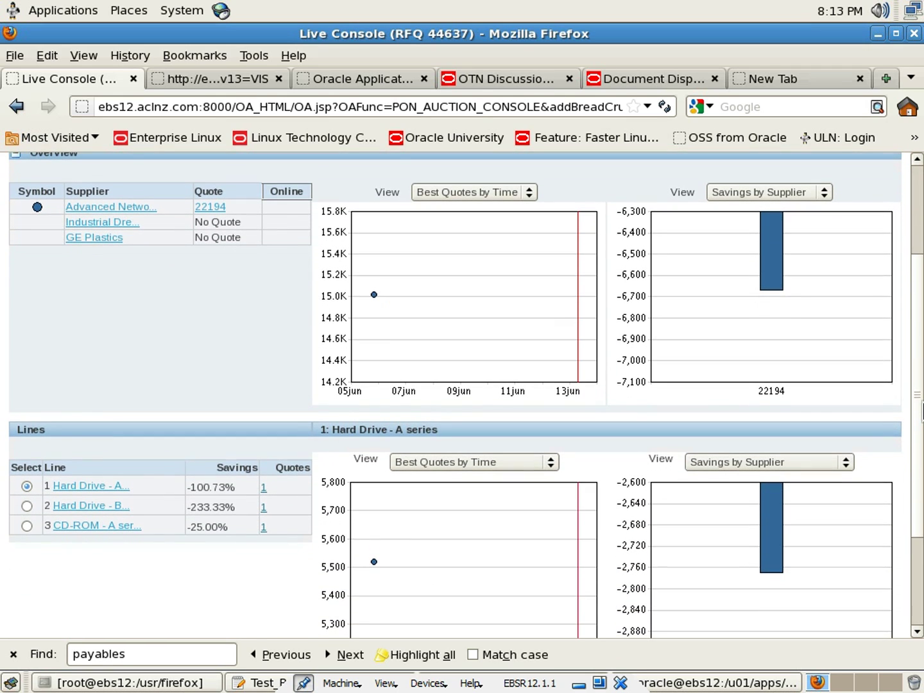
scroll(557, 534, up, 2)
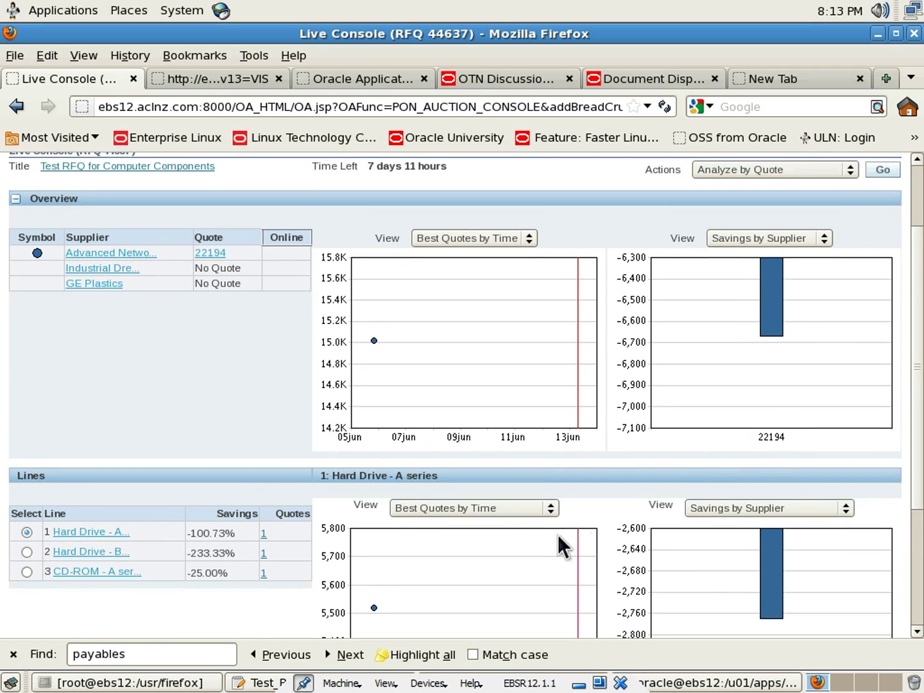
click(550, 508)
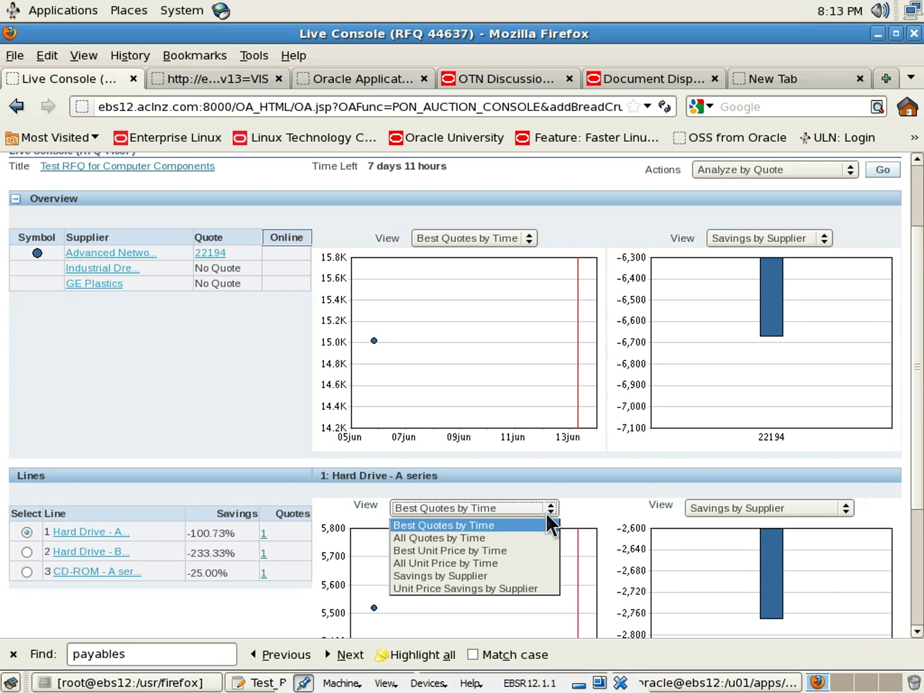
click(532, 550)
Set the right line chart to Unit Price Savings by Supplier, then log out
scroll(918, 446, down, 2)
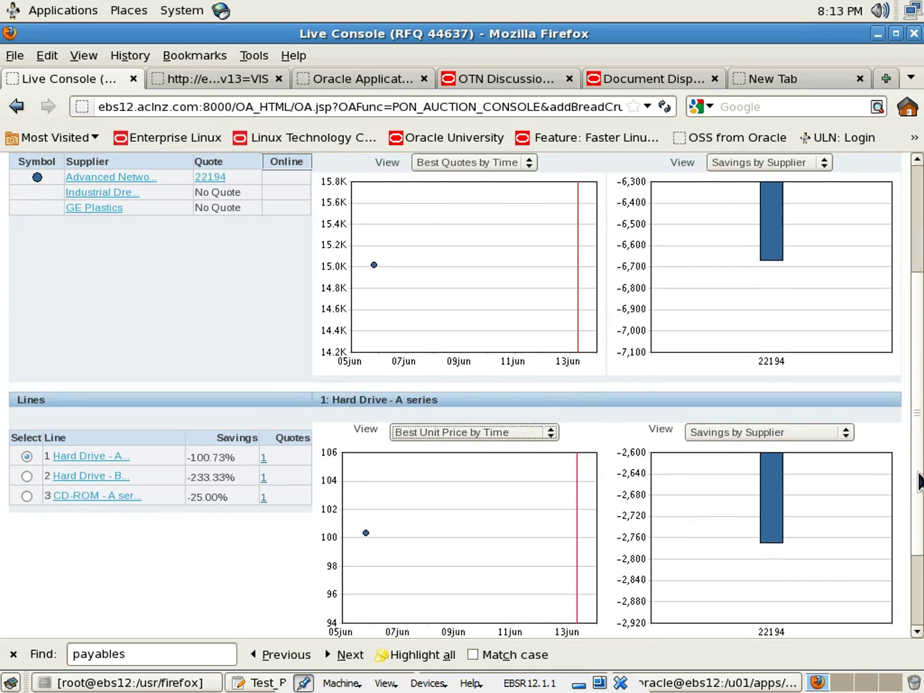
click(841, 429)
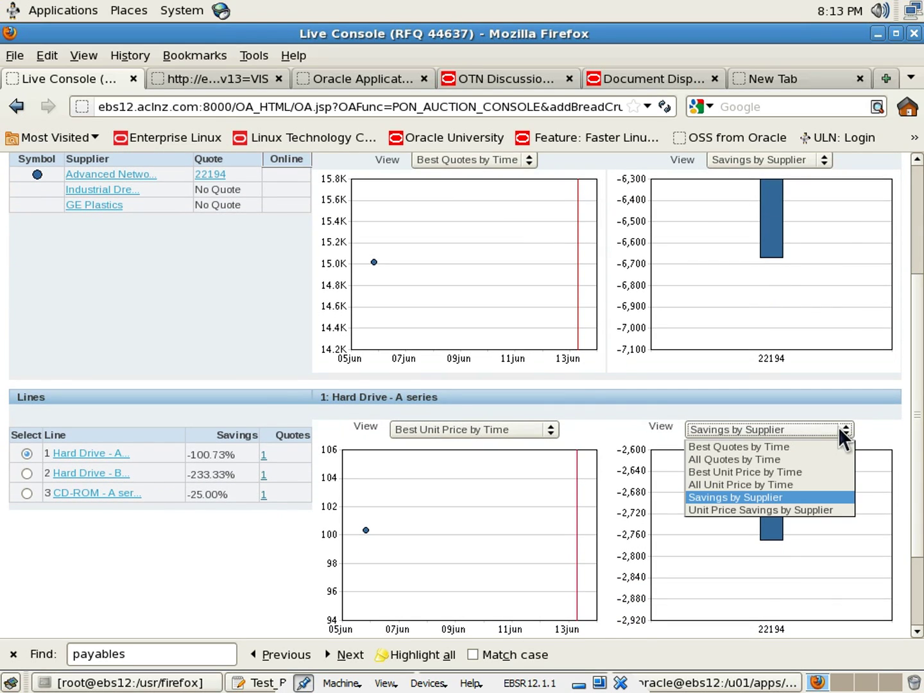
click(796, 508)
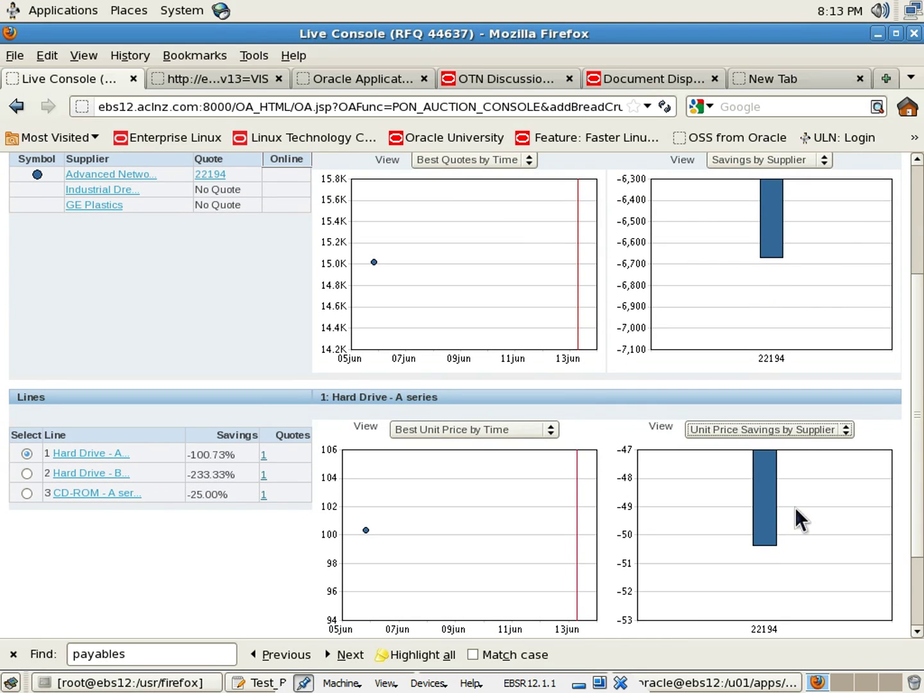
click(846, 431)
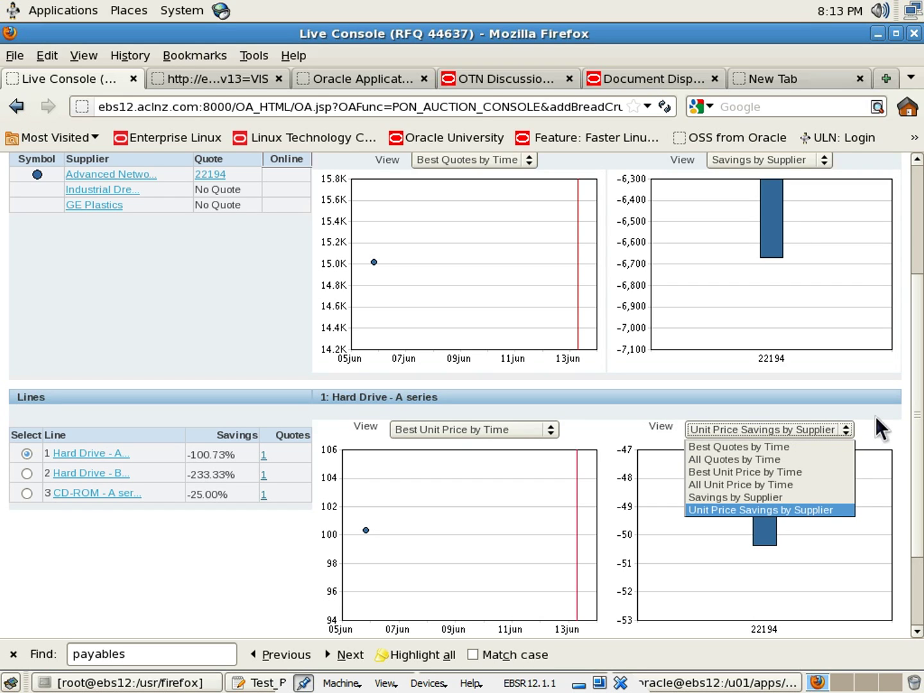
click(875, 416)
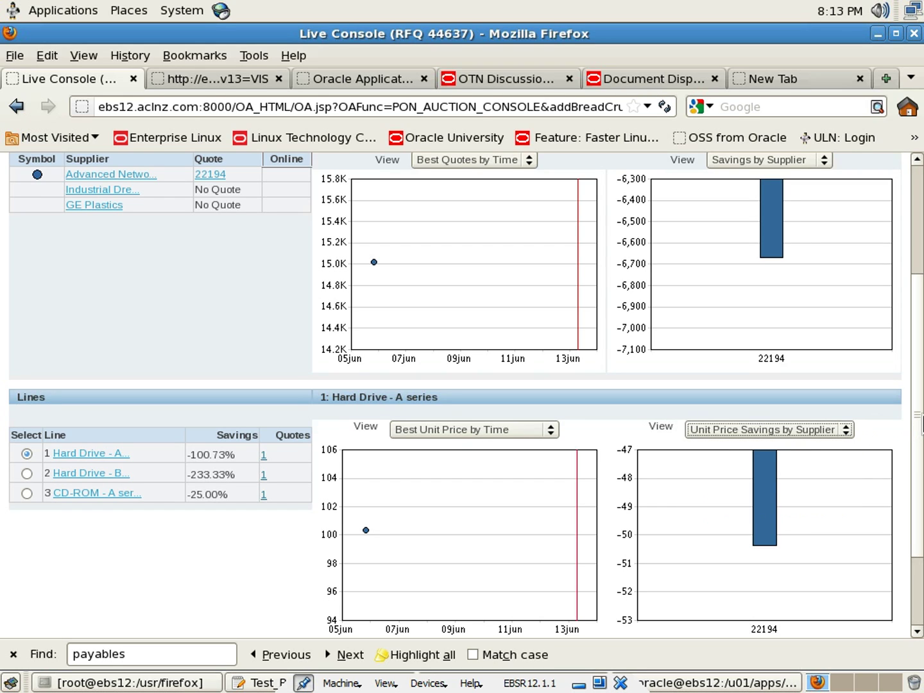
drag(922, 423, 910, 303)
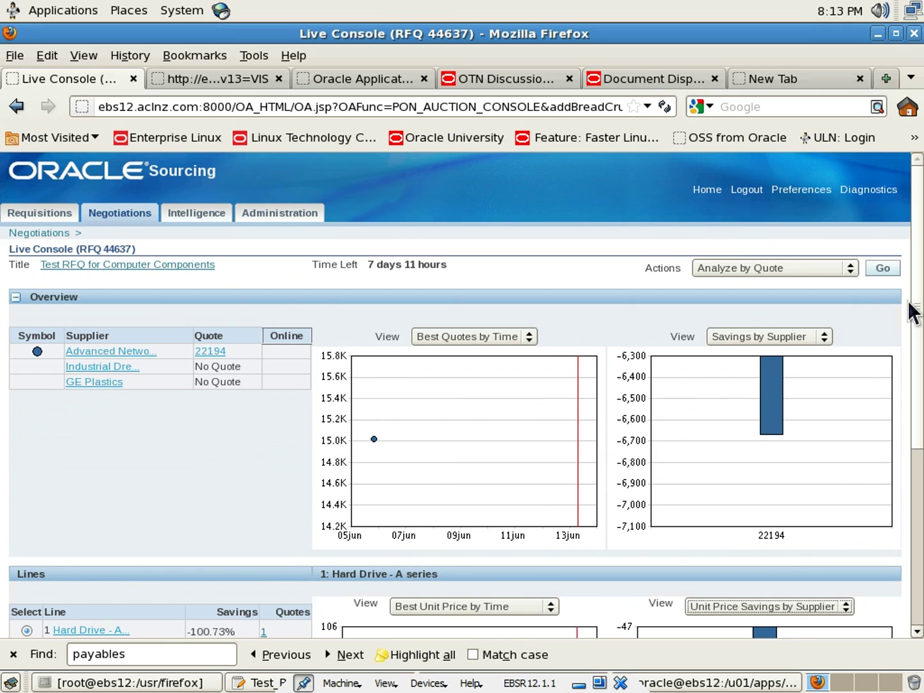
click(749, 188)
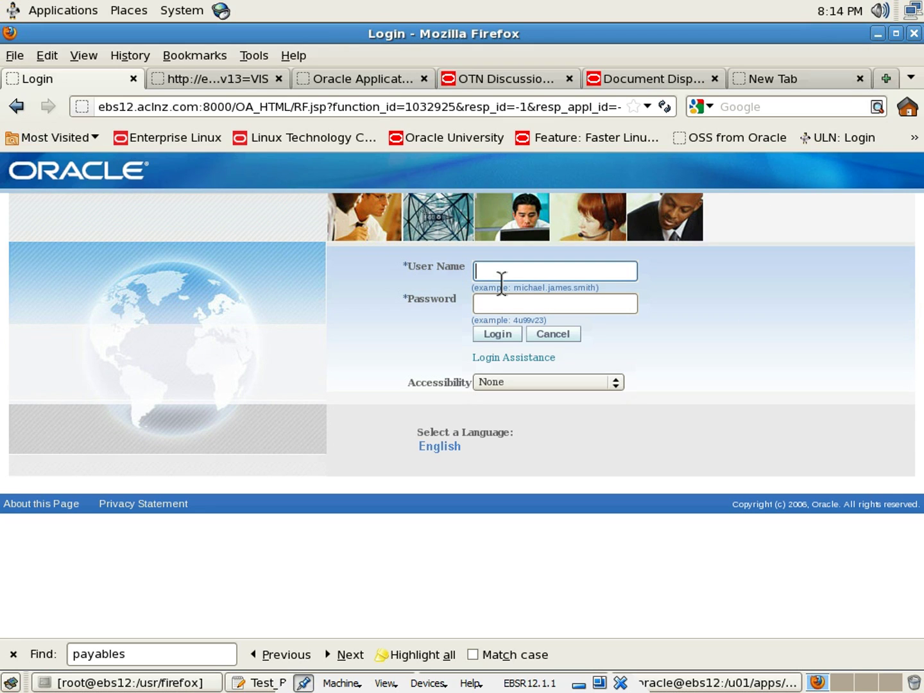
Log in as the second supplier user with its user name and password, retrying after the failed first attempt
text(GE)
key(Tab)
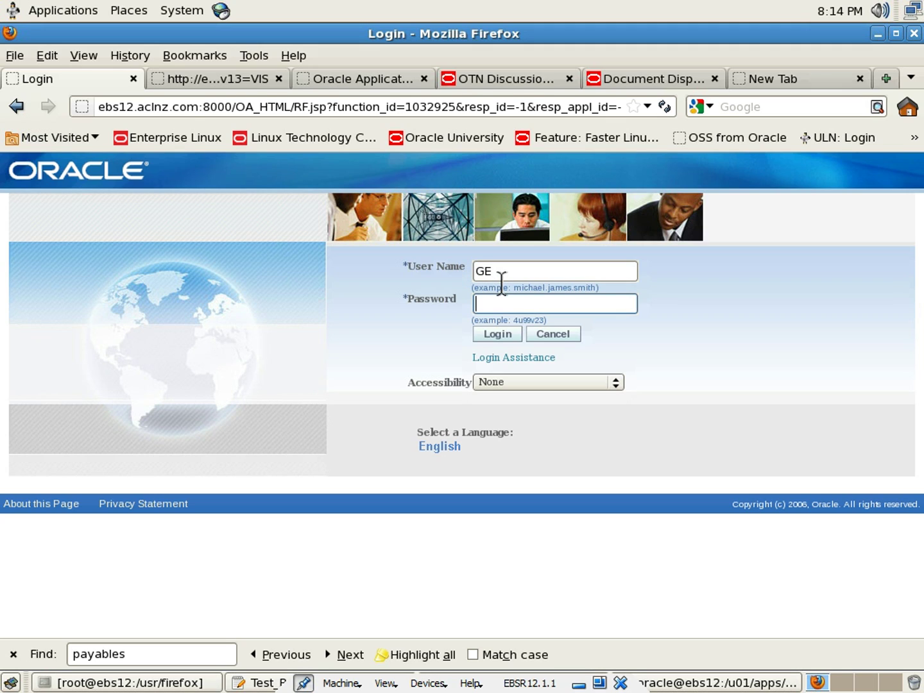
text(welcome)
click(493, 335)
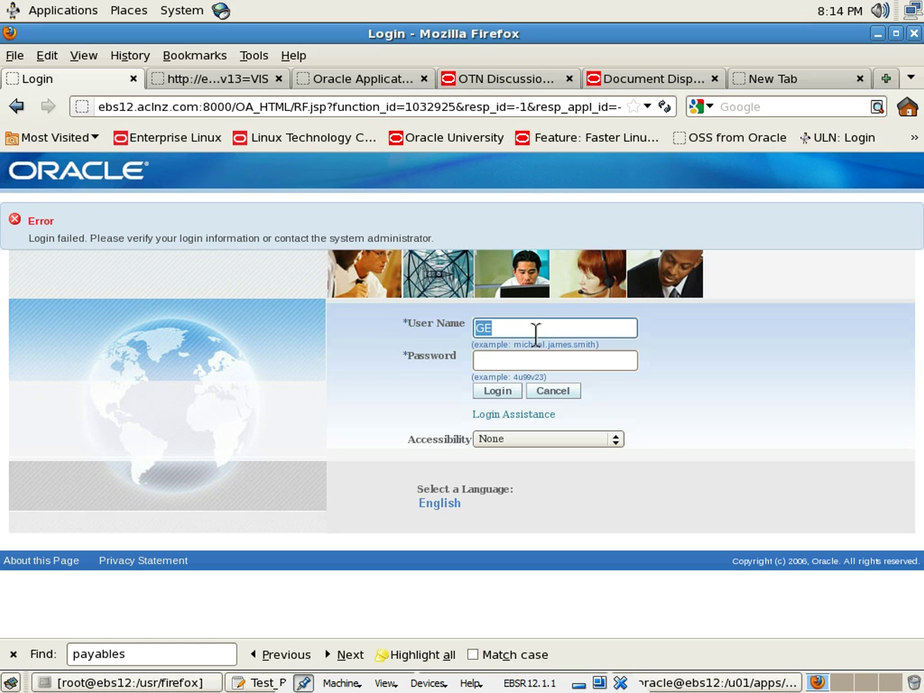
text(industrial)
key(Tab)
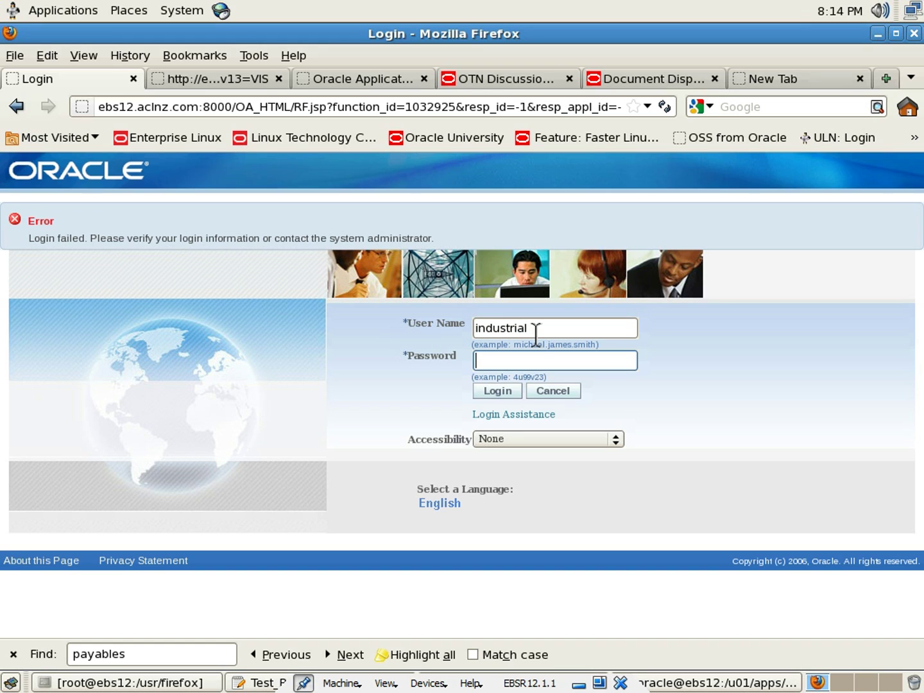
text(welcome)
click(493, 391)
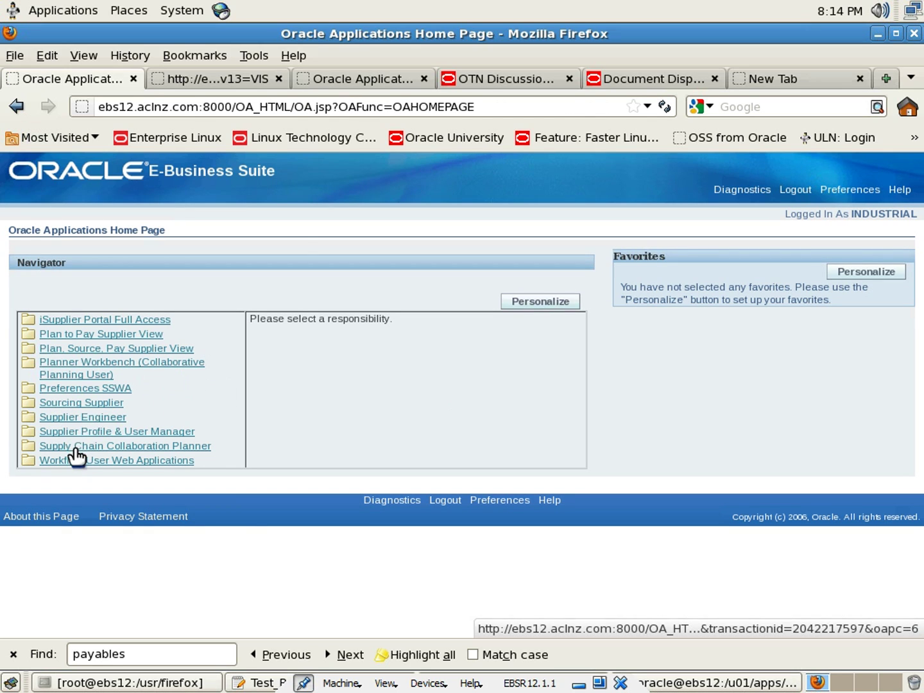
Under Sourcing Supplier, open RFQ 44637 and acknowledge participation with Yes
click(77, 404)
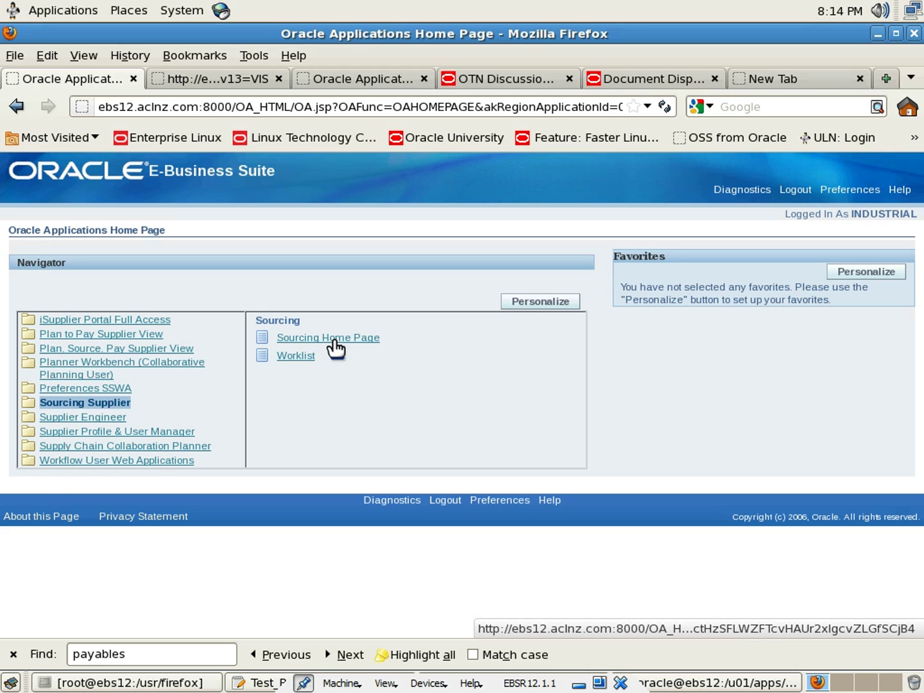
click(335, 347)
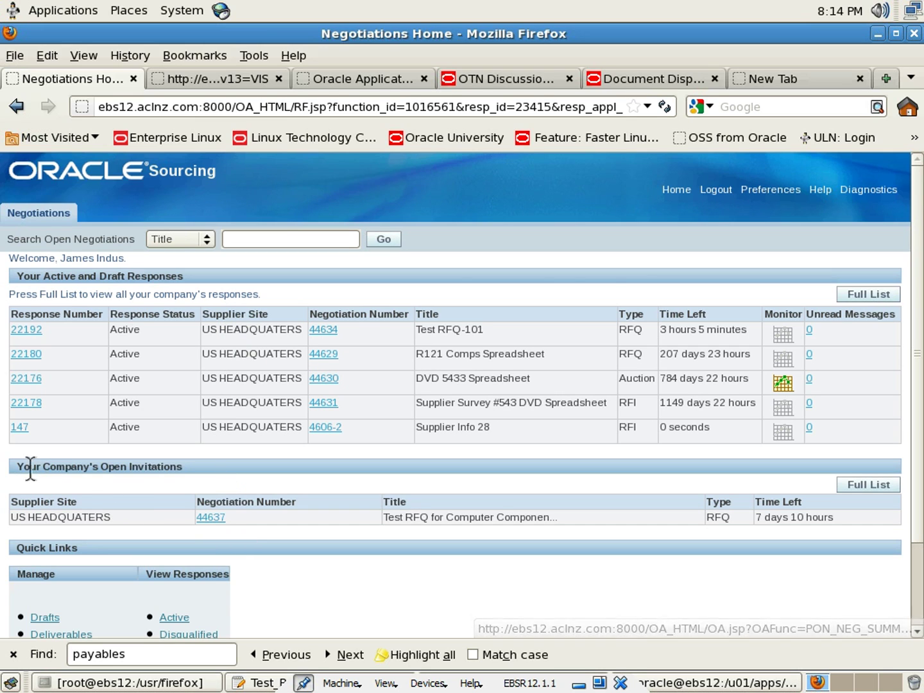
click(208, 518)
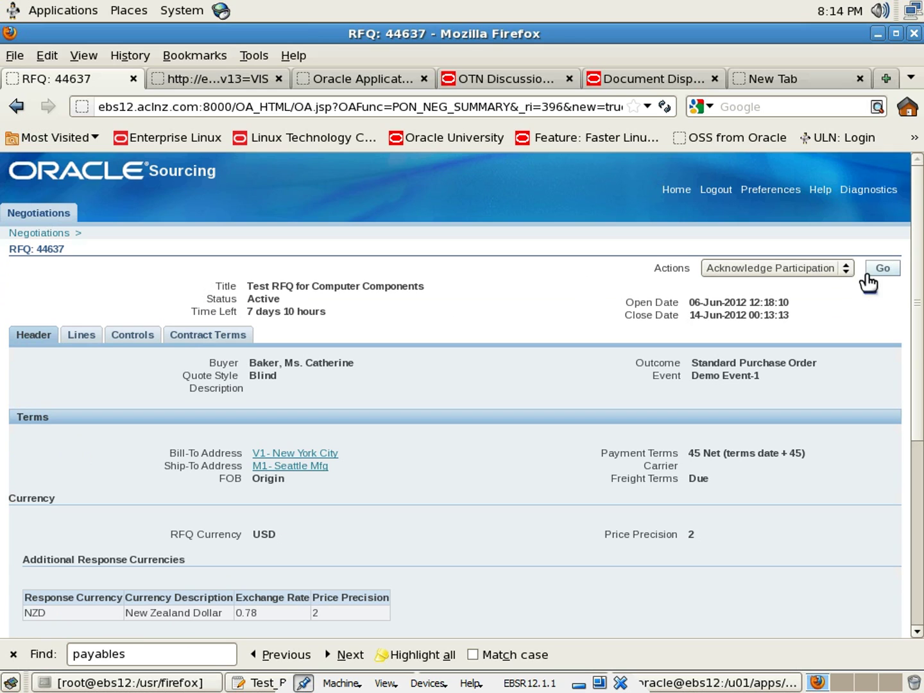
click(879, 271)
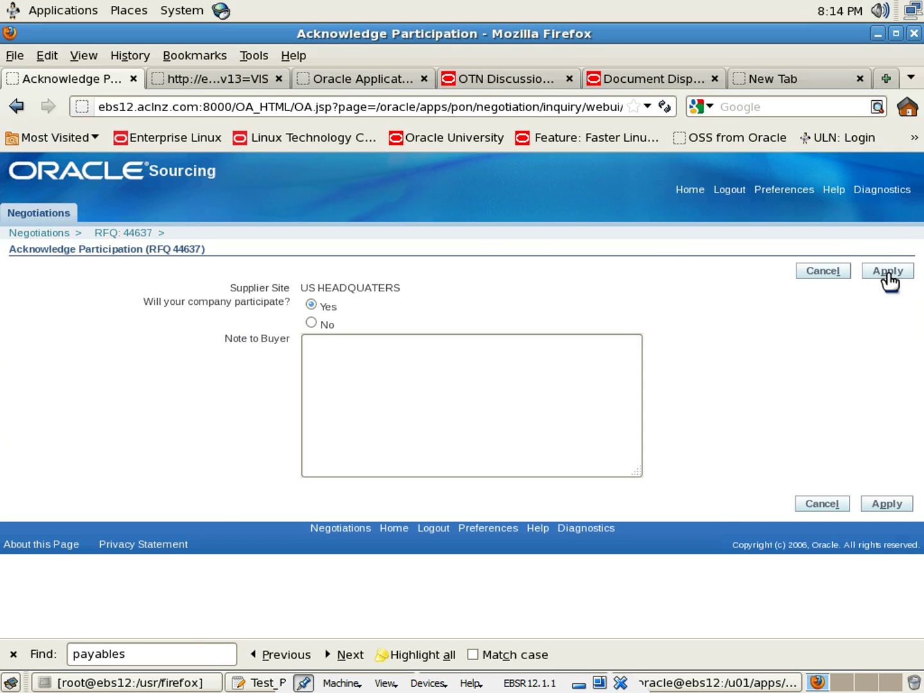
click(885, 273)
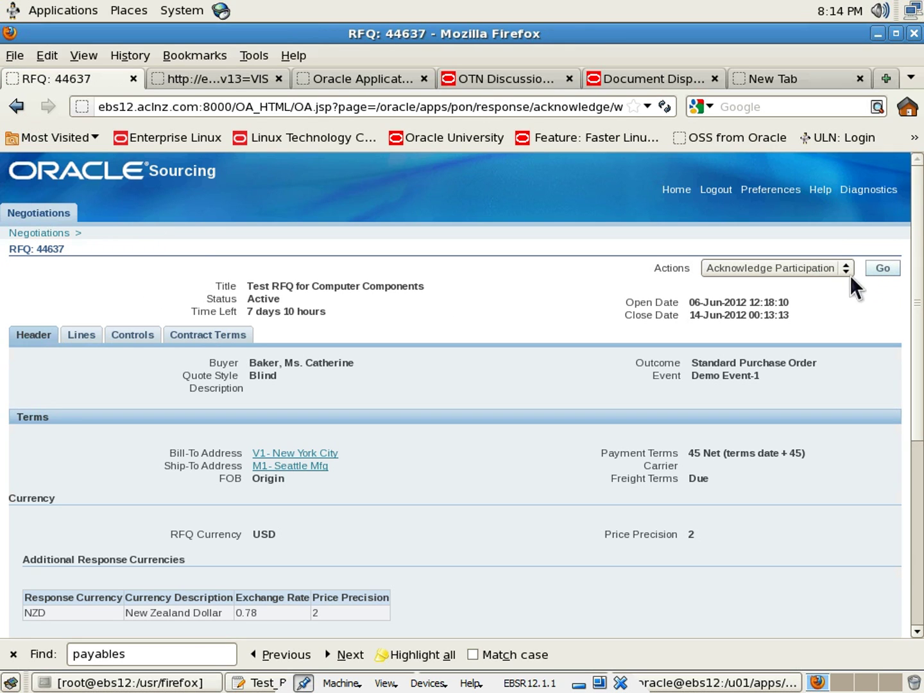
Start a new quote on RFQ 44637 with the Create Quote action
click(847, 269)
click(832, 297)
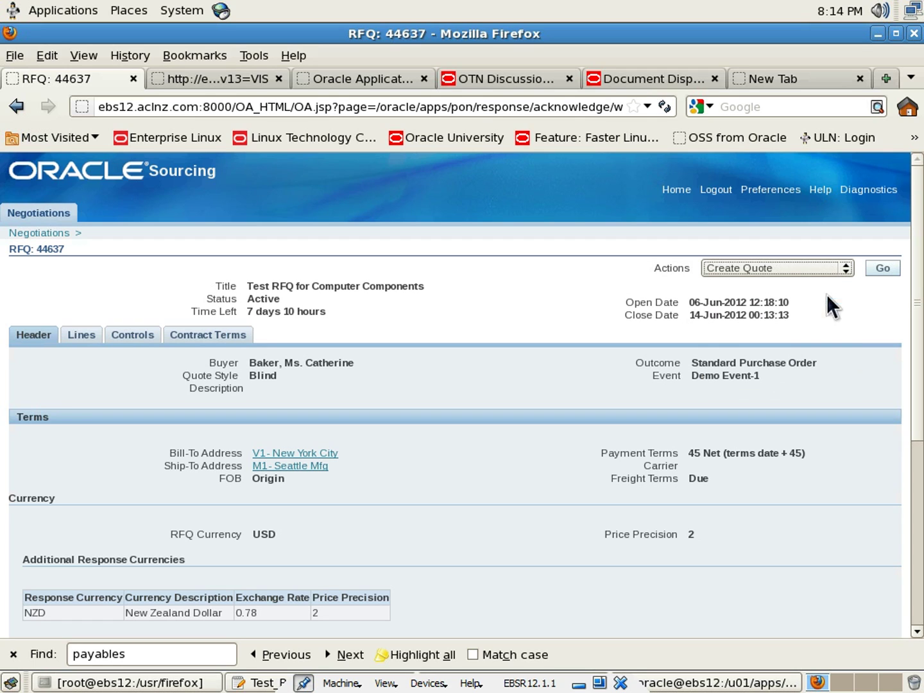
click(882, 269)
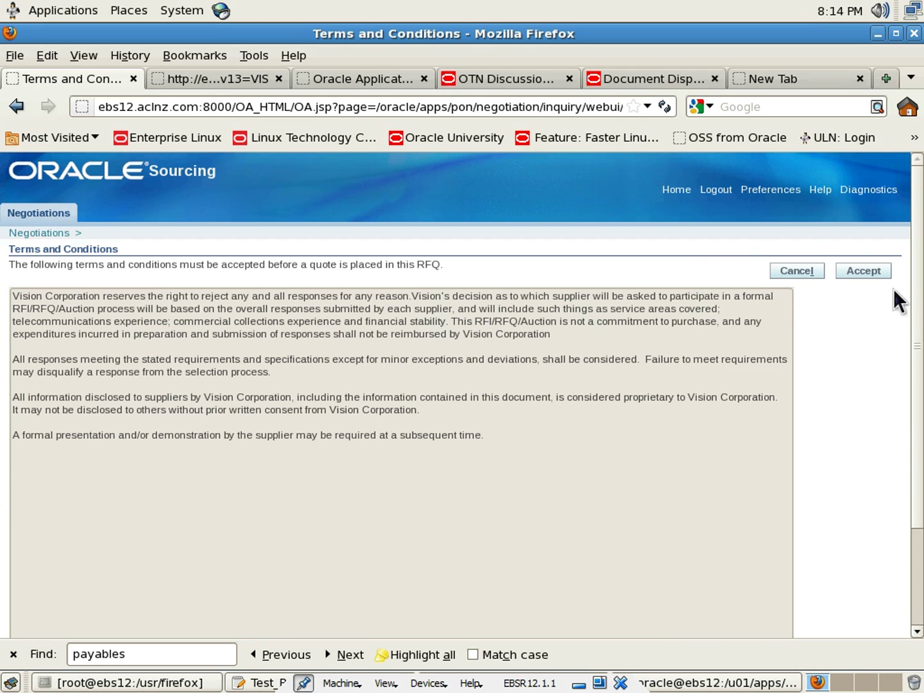
Accept the terms and conditions and make the quote valid until 30-Jun-2012
click(865, 271)
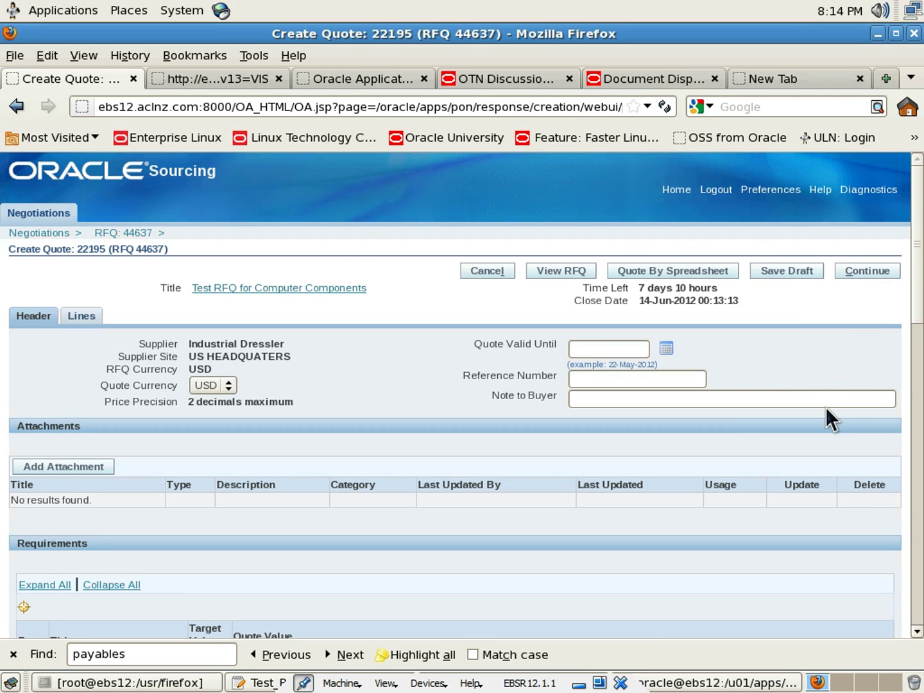
click(665, 349)
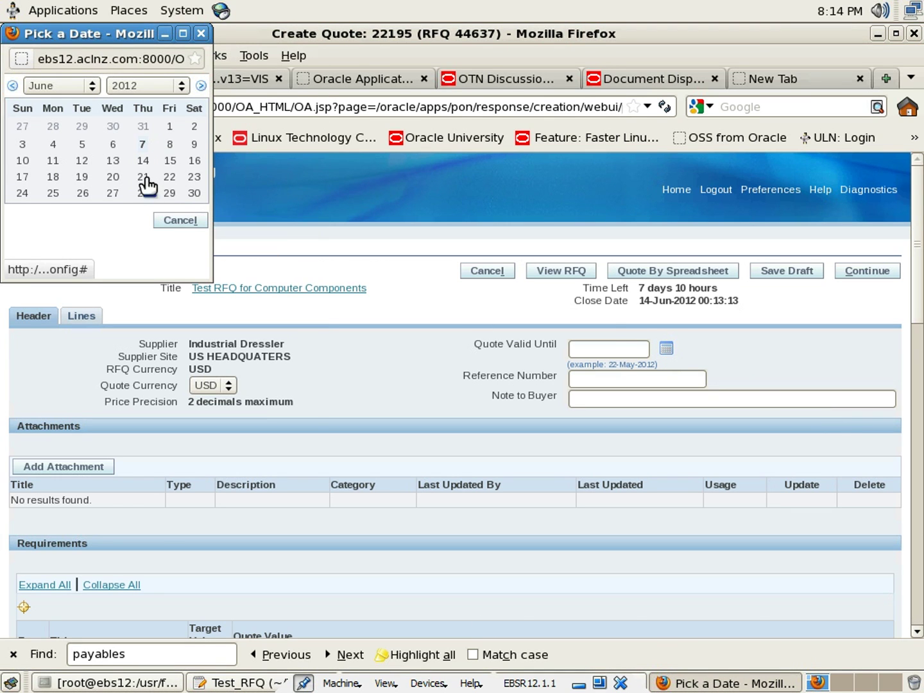
click(194, 192)
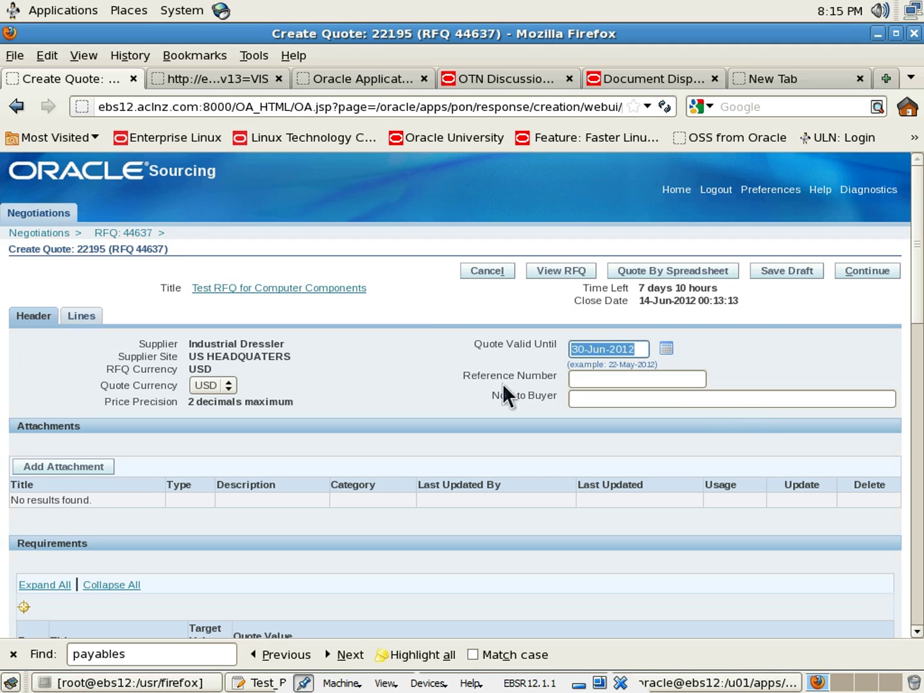
scroll(445, 383, down, 4)
scroll(415, 391, down, 1)
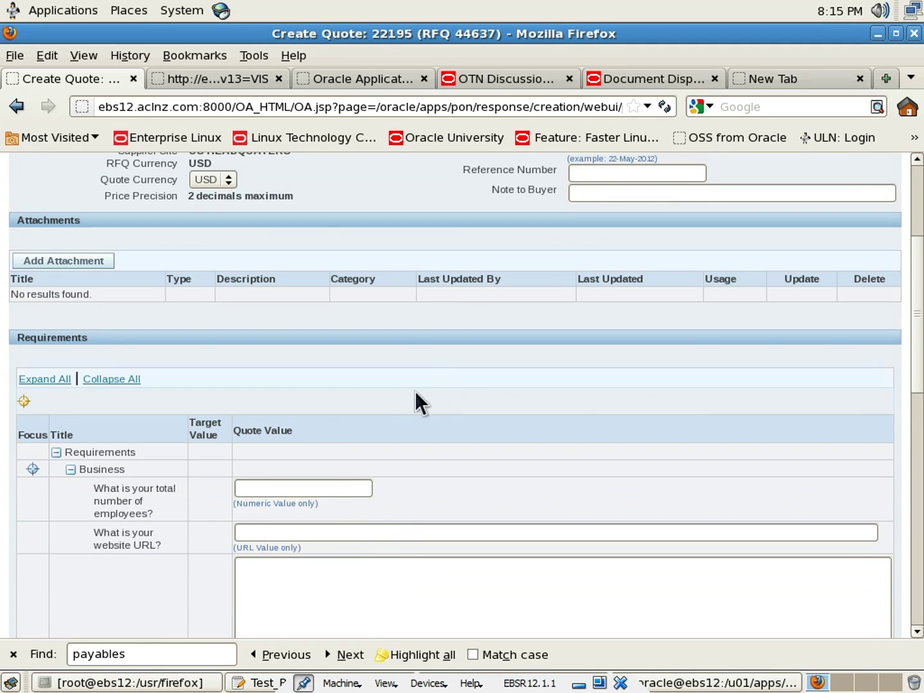
click(321, 489)
text(8900)
key(BackSpace)
key(BackSpace)
key(BackSpace)
text(00)
key(Tab)
scroll(424, 458, down, 1)
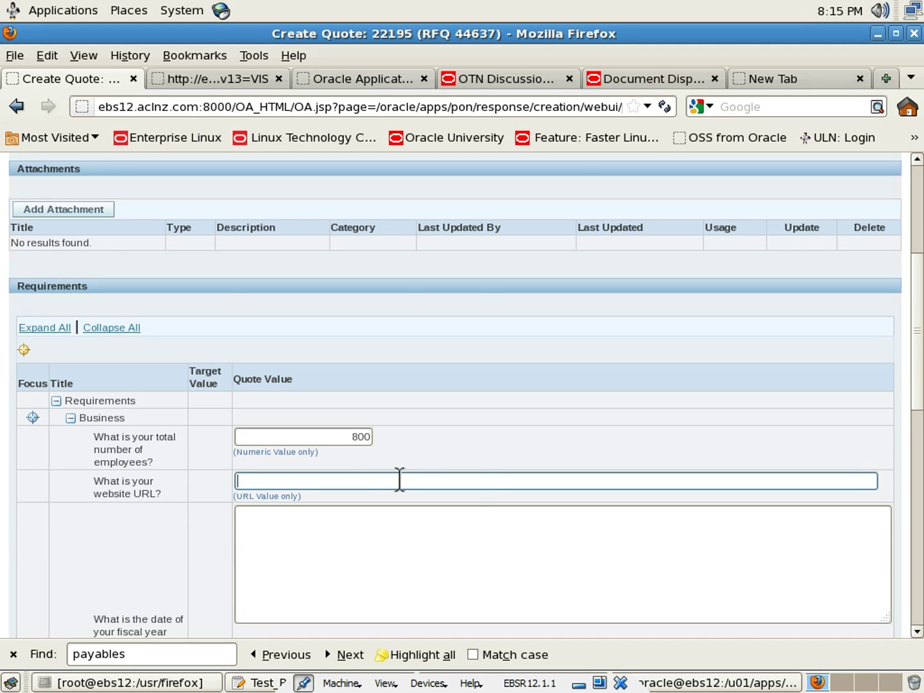
text(www)
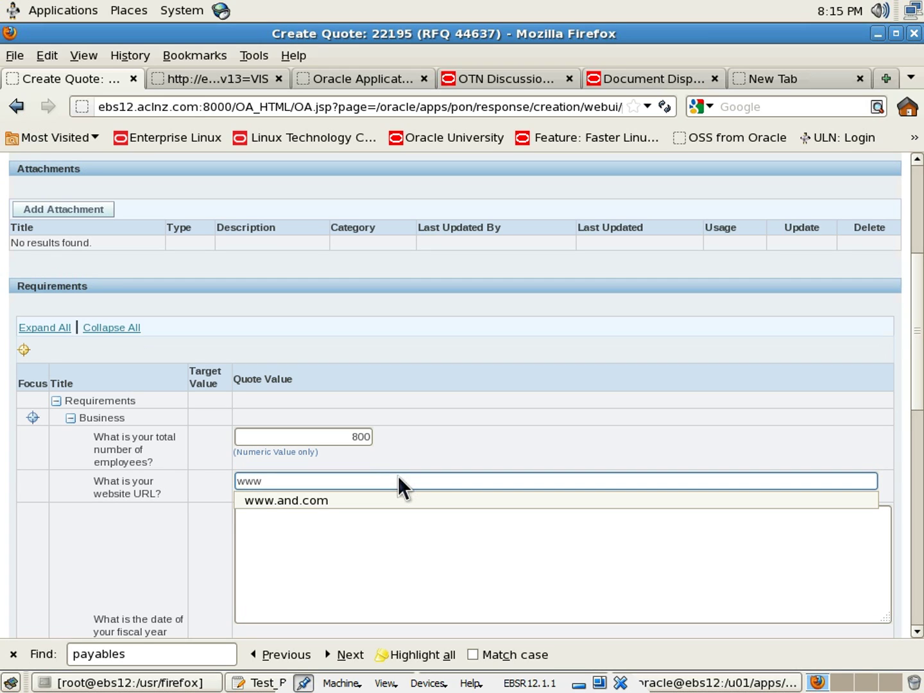
text(.id.com)
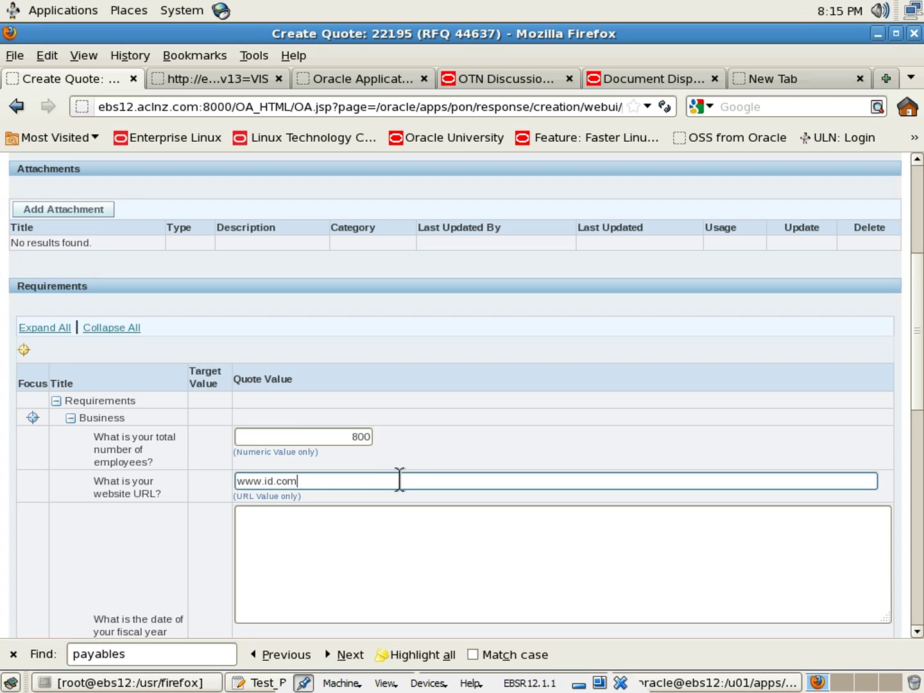
Answer fiscal year end 31-March and company philosophy 'fair employment practices'
scroll(399, 480, down, 3)
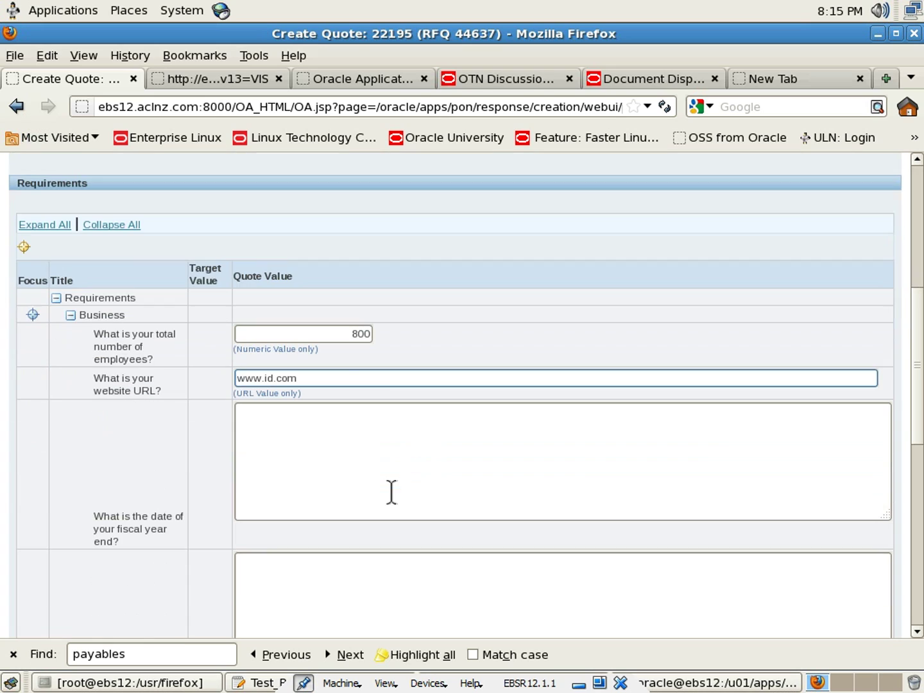
click(372, 458)
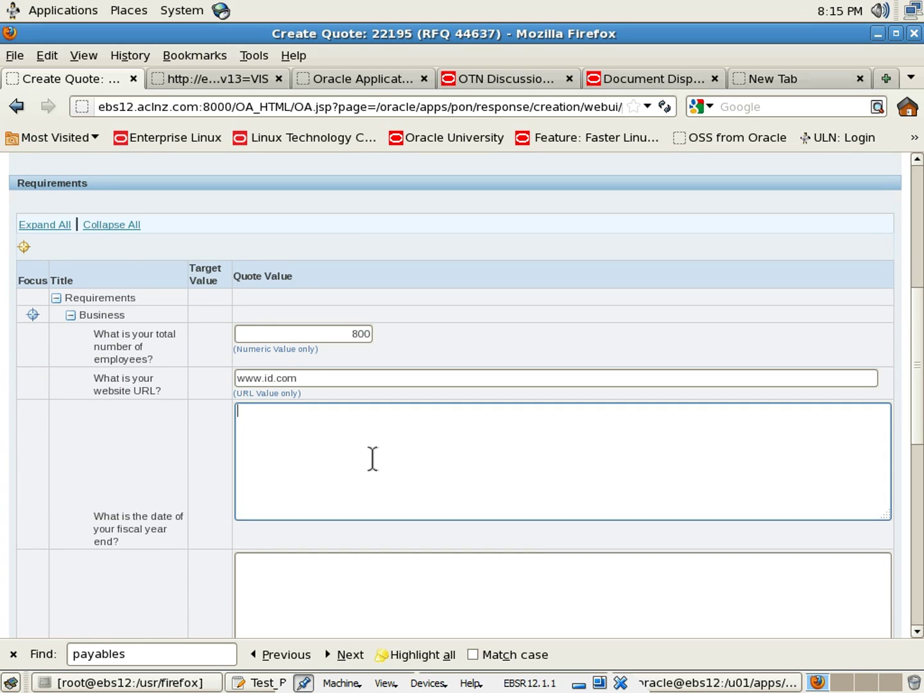
text(31-March)
scroll(372, 462, down, 3)
click(372, 478)
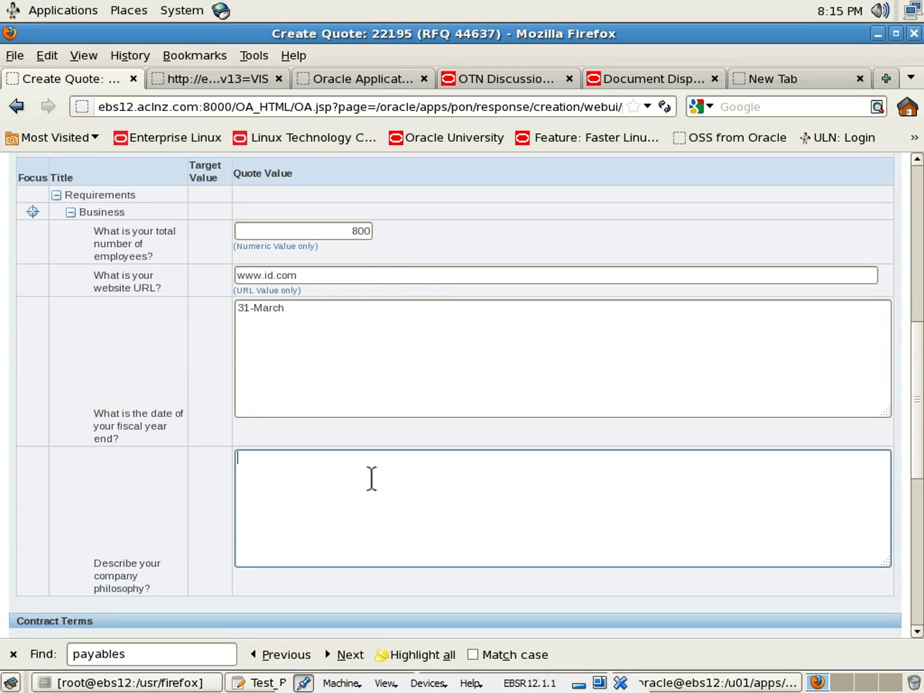
scroll(371, 478, down, 3)
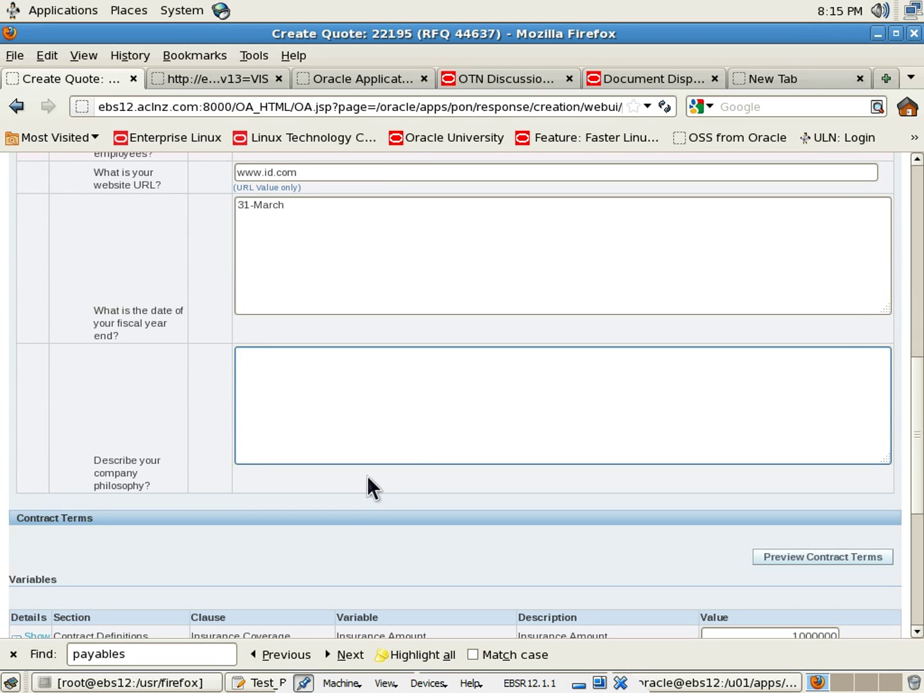
text(s)
key(BackSpace)
text(w)
key(BackSpace)
text(fair employment practices)
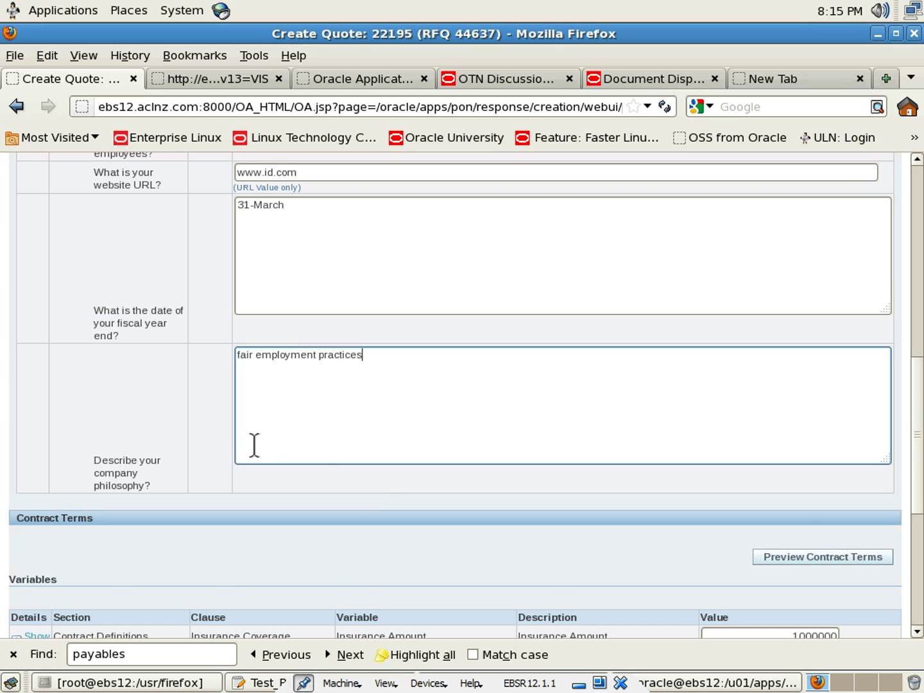
scroll(247, 442, down, 3)
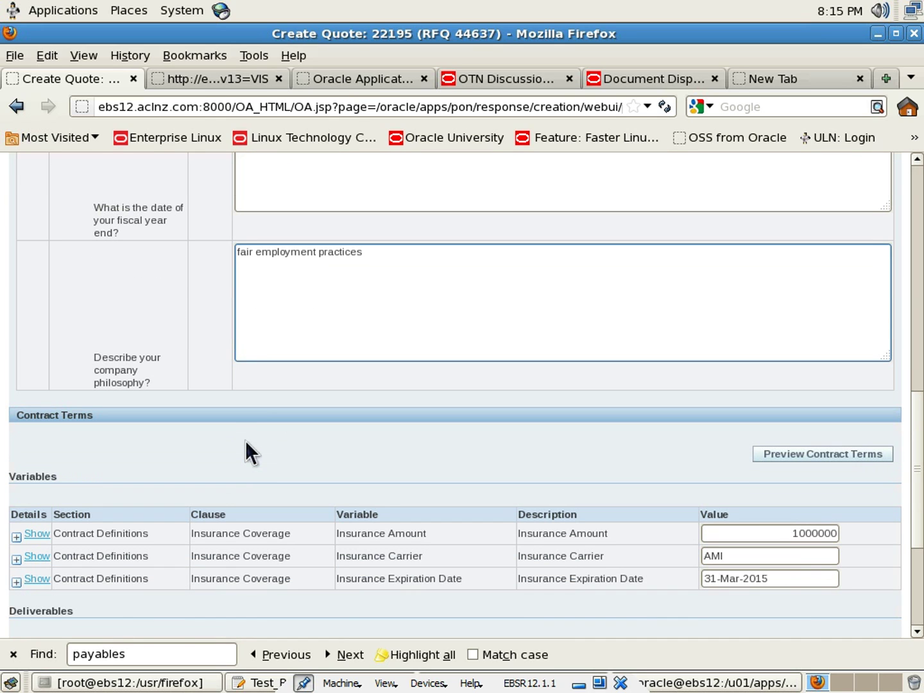
scroll(245, 431, down, 1)
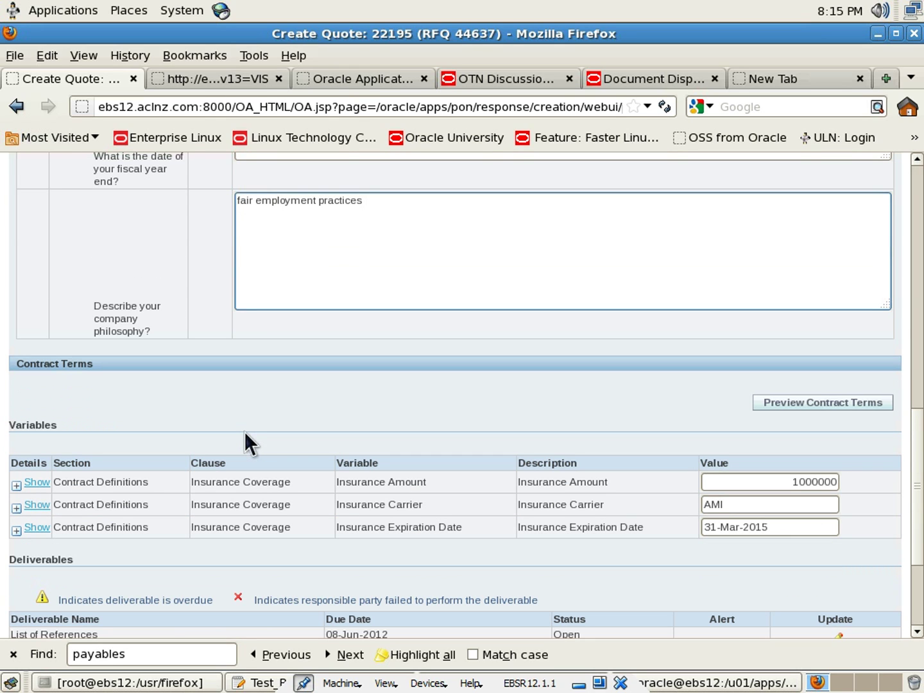
Set Insurance Amount 1500000, Carrier State and Expiration Date 31-Mar-2016
click(786, 482)
drag(789, 482, 904, 491)
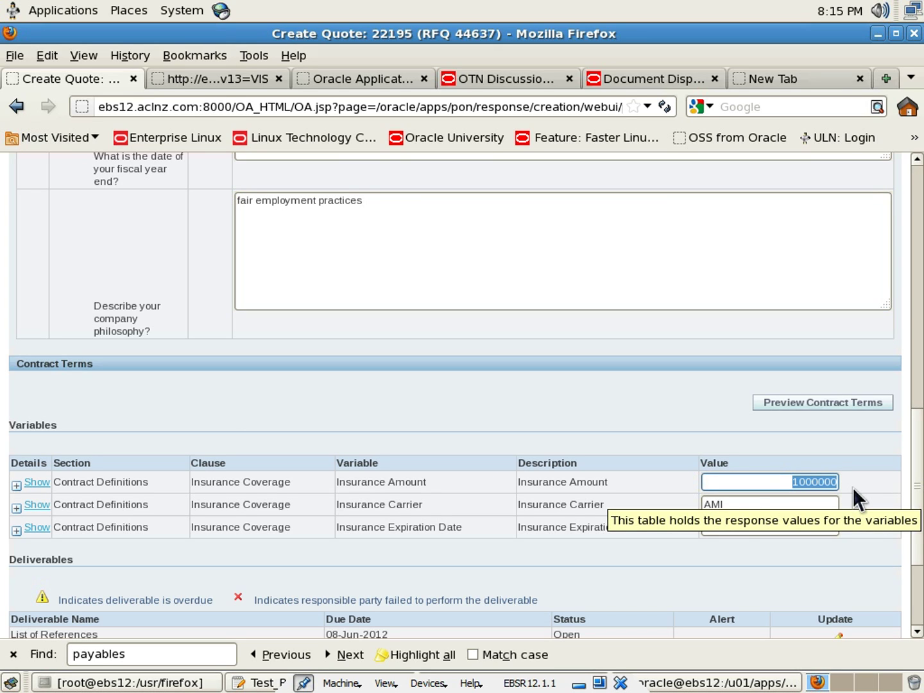
text(1500000)
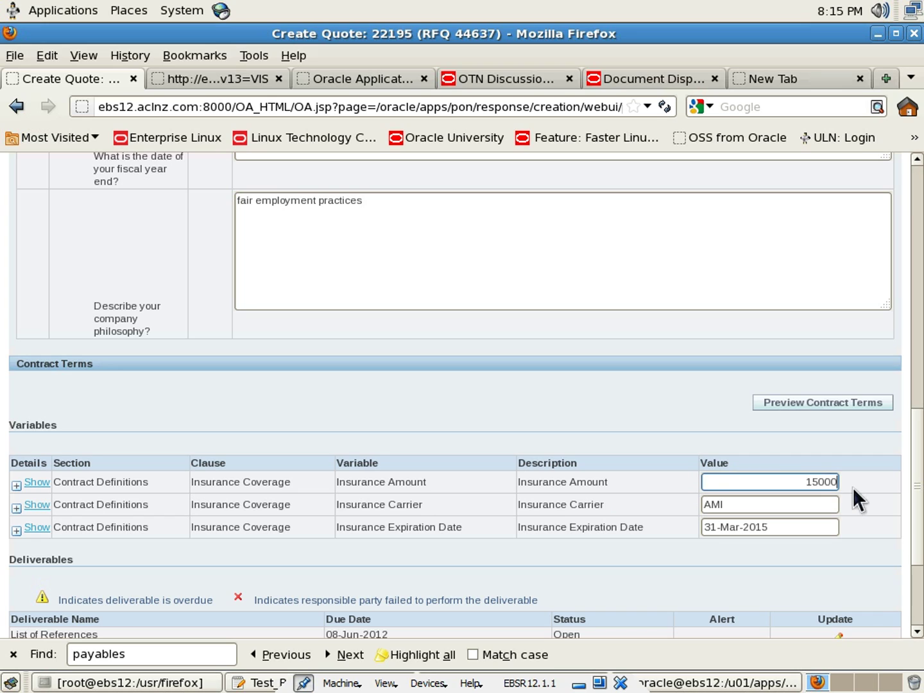
key(Tab)
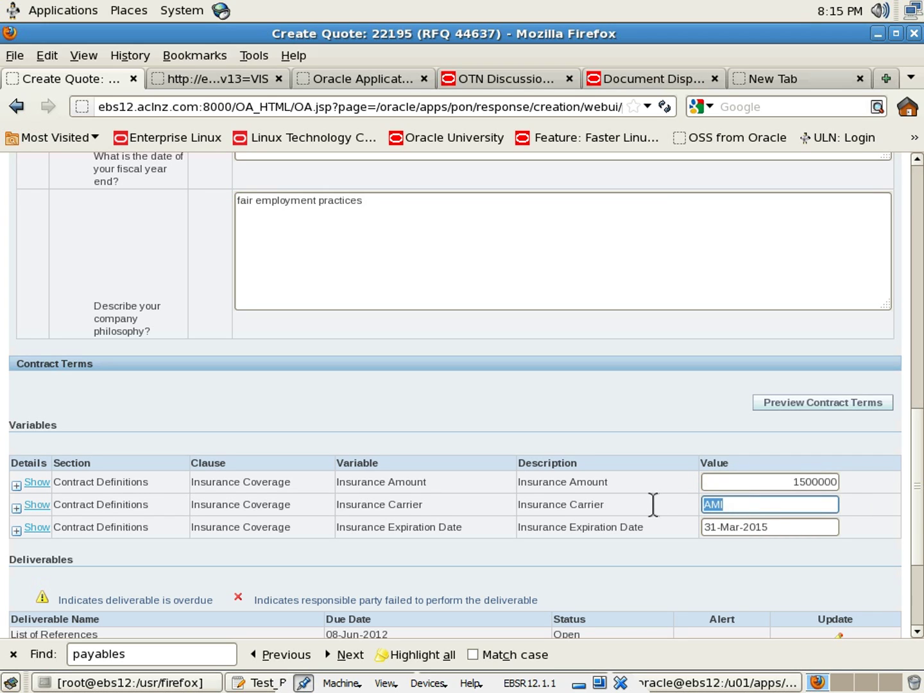
text(State)
click(793, 527)
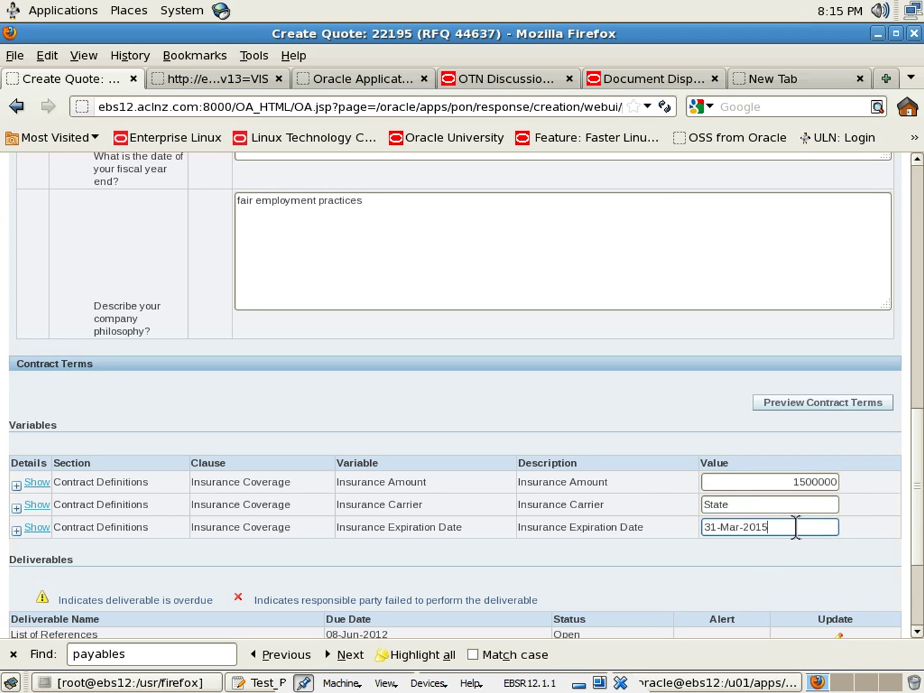
key(BackSpace)
text(6)
click(647, 486)
Open the Proof of Insurance deliverable and cancel back to the quote unchanged
scroll(647, 487, down, 2)
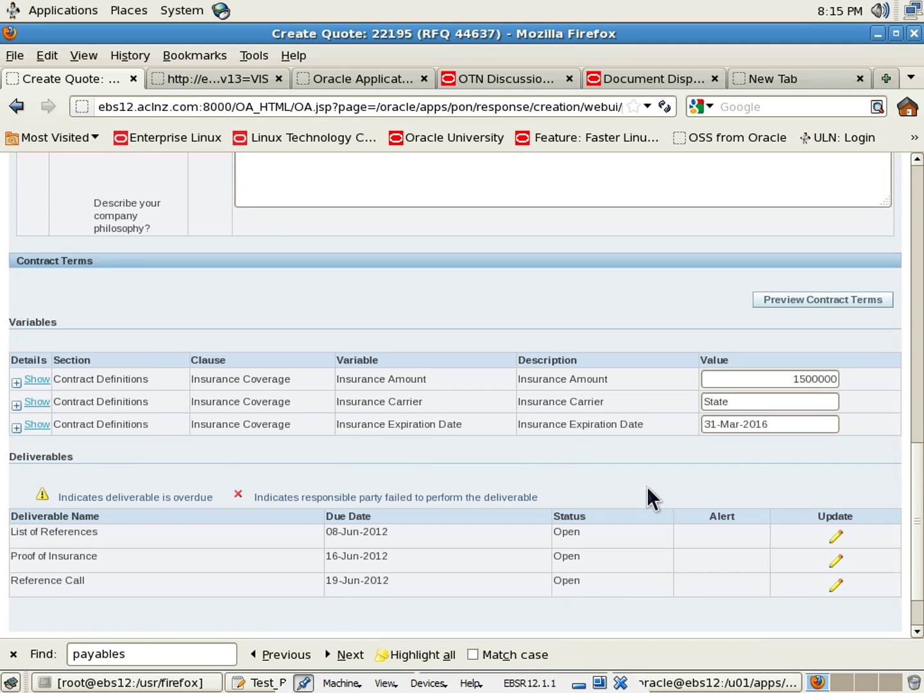
scroll(647, 486, up, 8)
scroll(648, 488, down, 4)
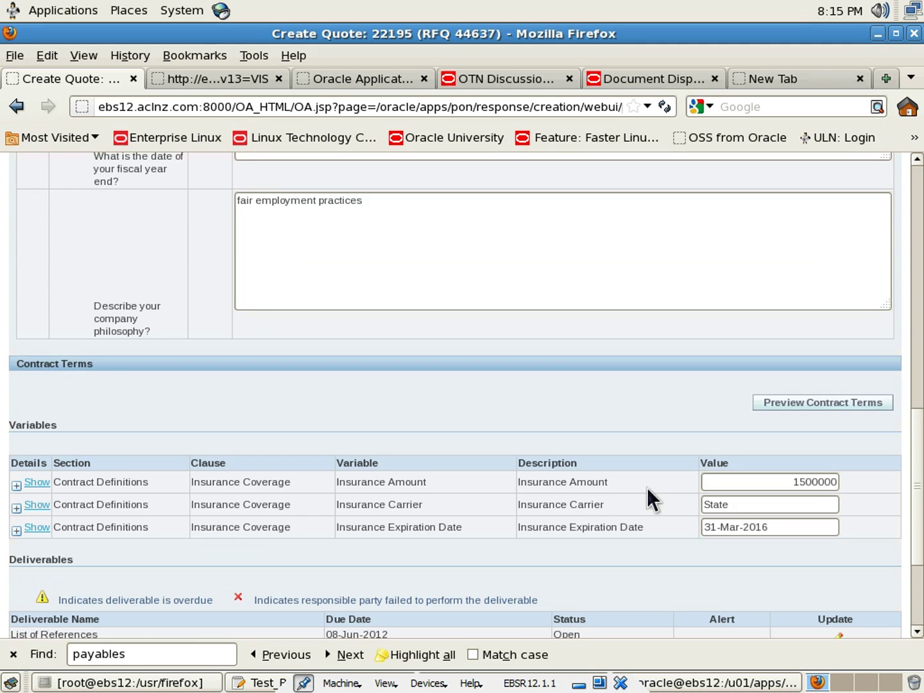
scroll(648, 488, down, 5)
click(835, 560)
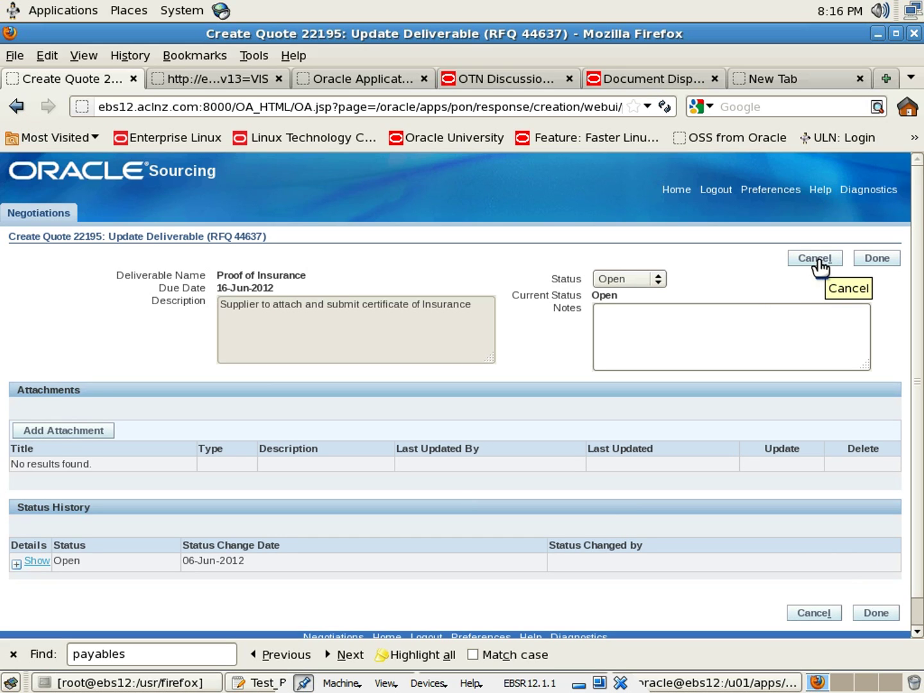
click(818, 260)
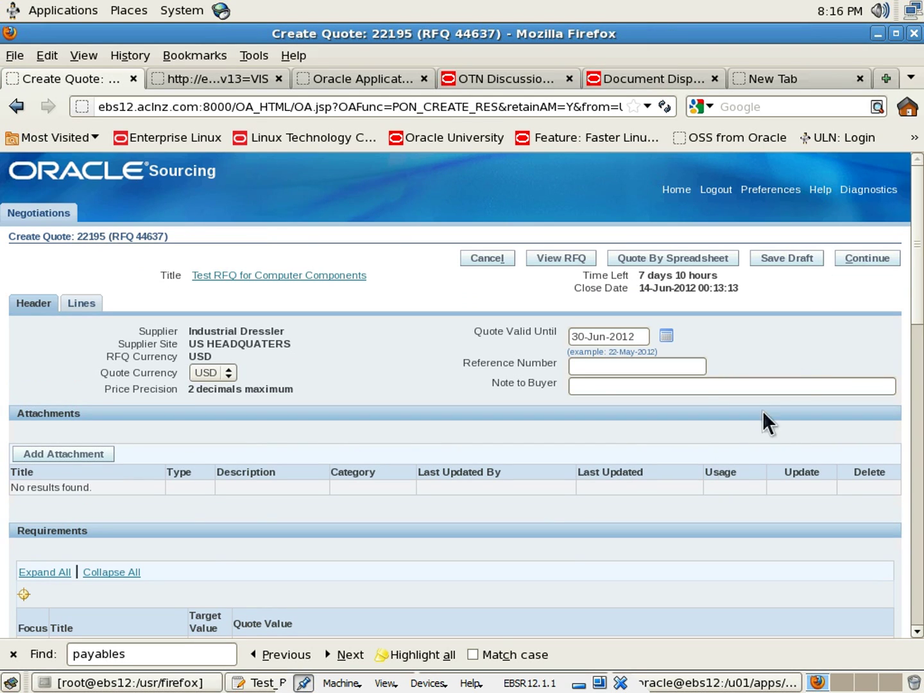
mouse_move(918, 270)
mouse_down()
mouse_move(922, 604)
mouse_move(919, 262)
mouse_up()
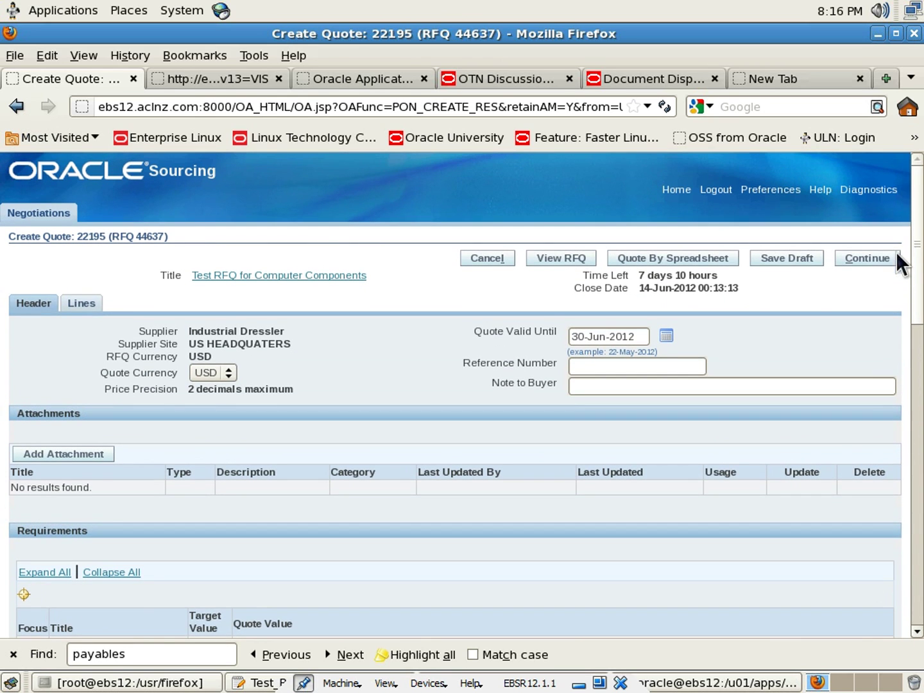
Enter line prices 120, 180 and 6 on the quote's three lines
click(85, 307)
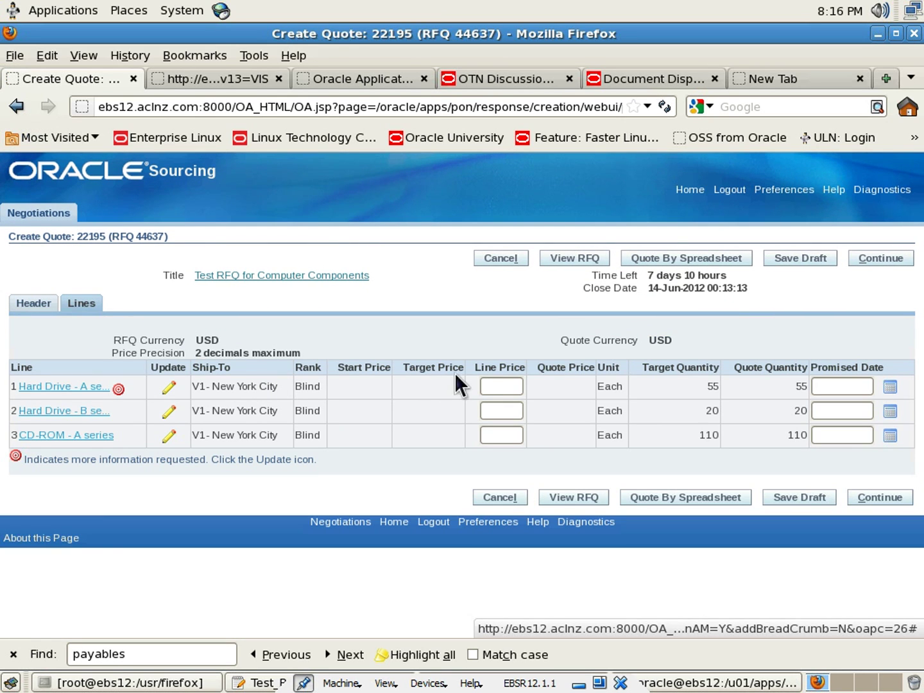
click(501, 387)
text(1)
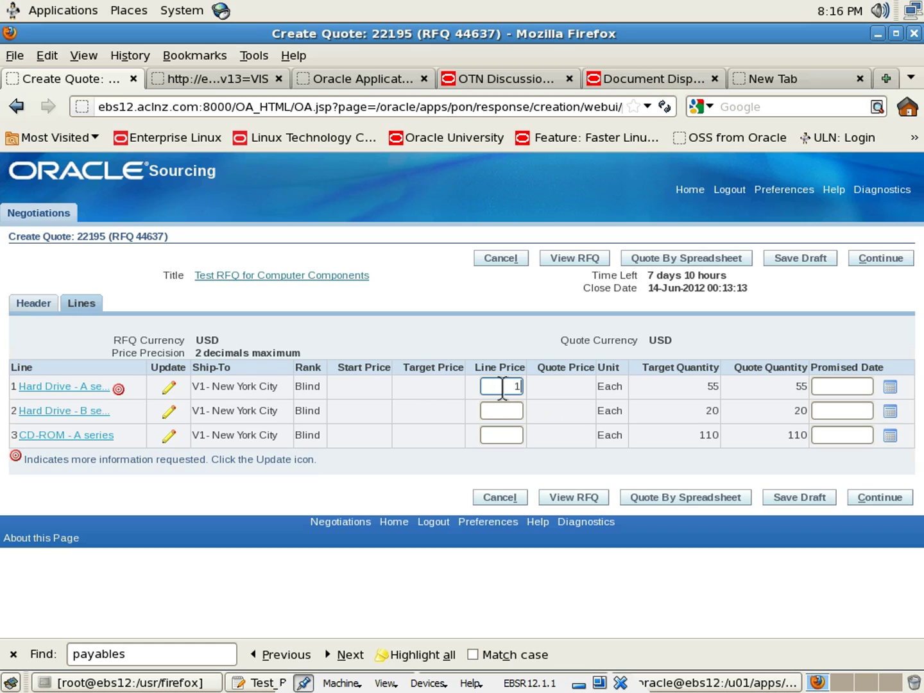
text(20)
key(Tab)
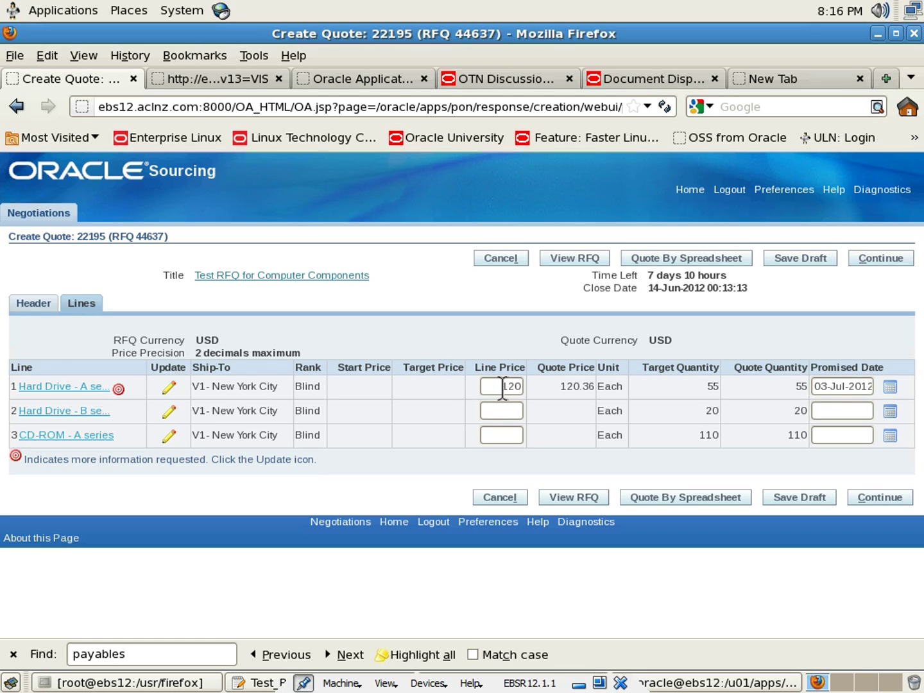
click(517, 411)
text(180)
key(Tab)
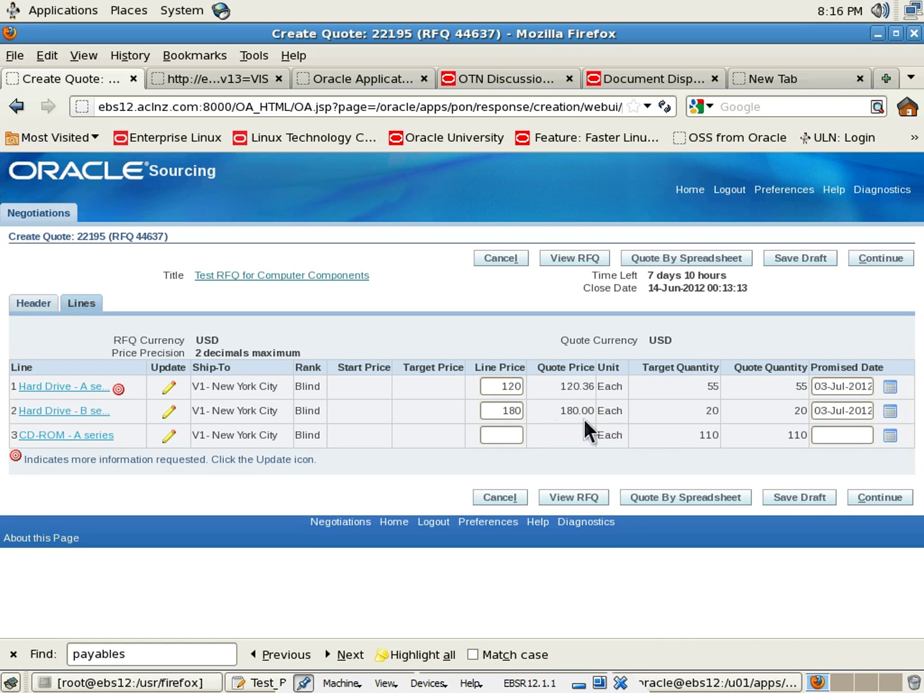
click(487, 434)
text(60)
key(Tab)
Validate and submit quote 22195, then log out of the supplier session
click(883, 498)
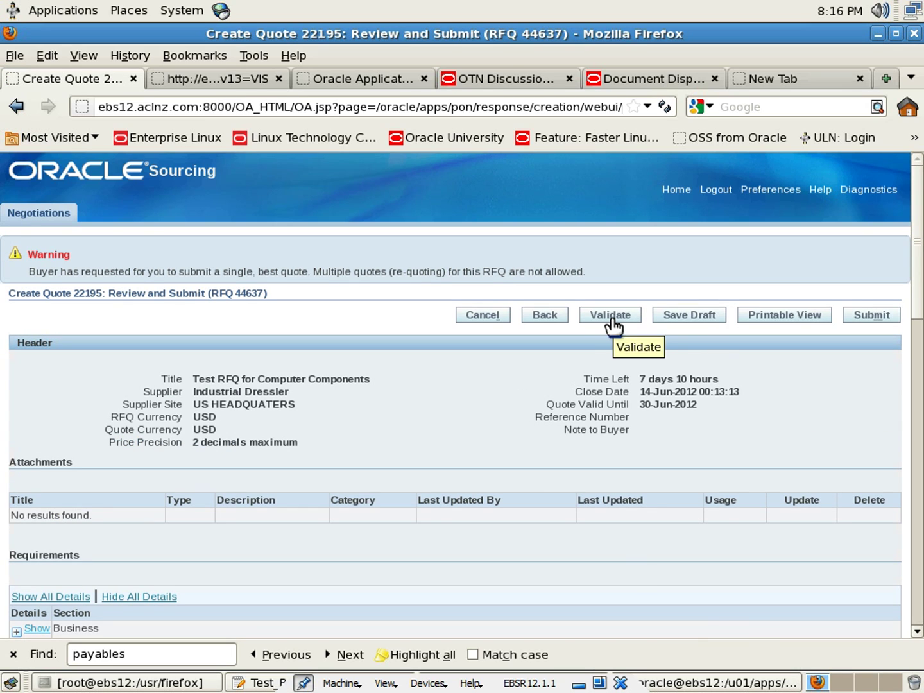
click(611, 325)
click(871, 315)
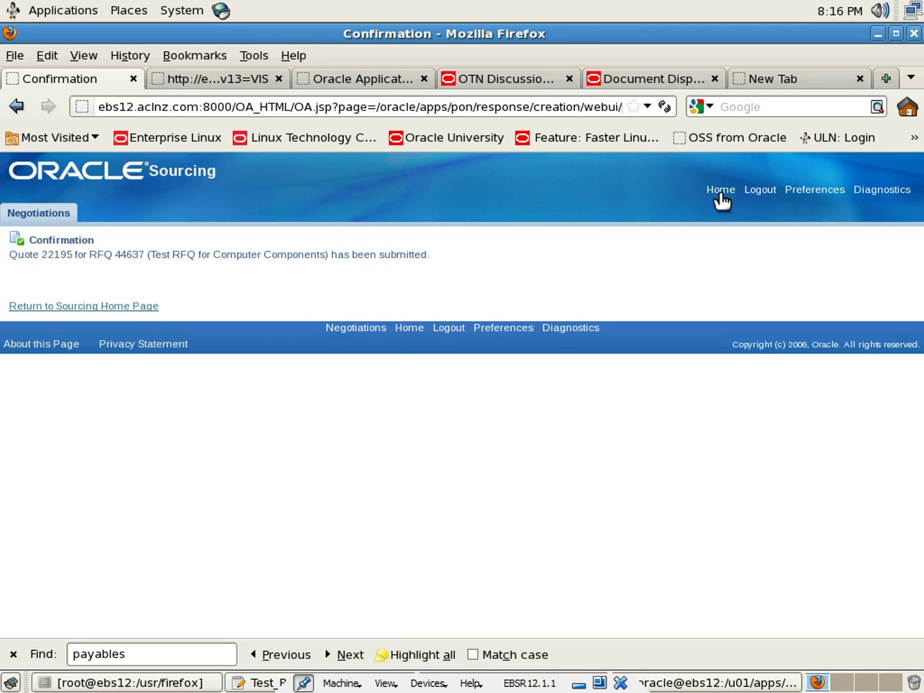
click(760, 192)
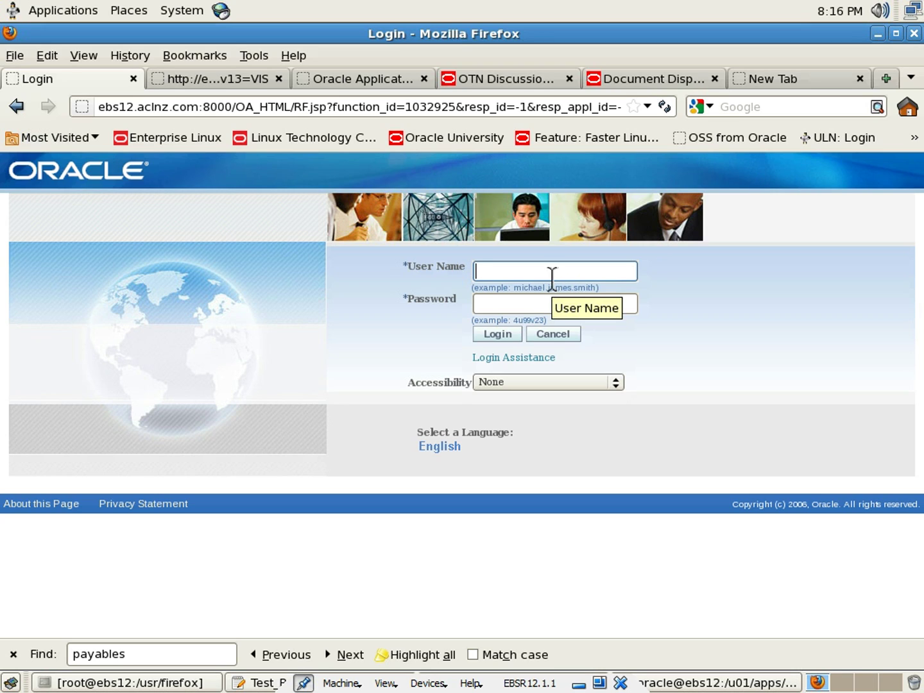
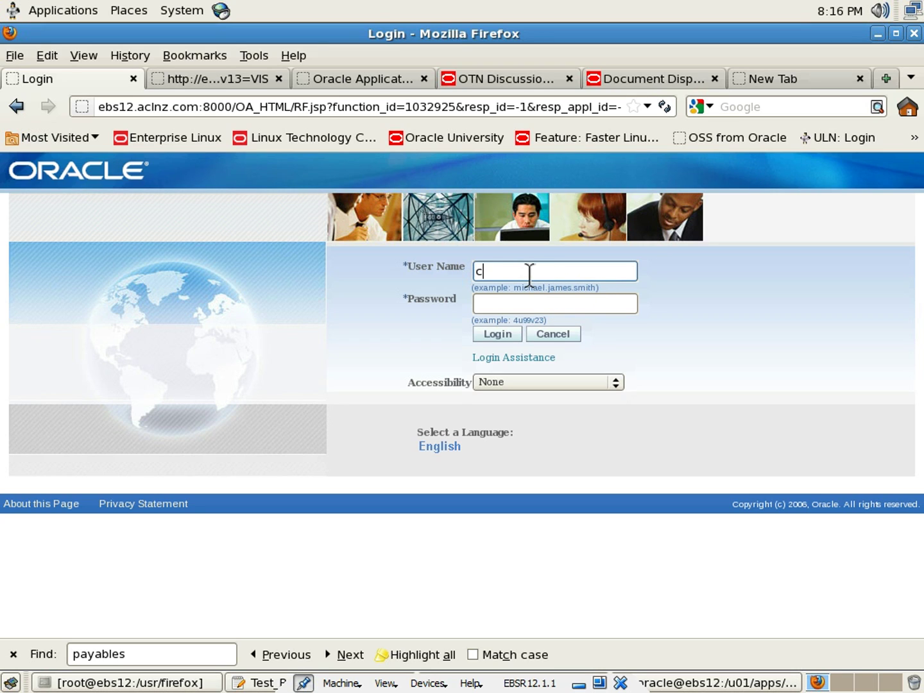
Sign in with the buyer's credentials and open the Sourcing Super User home page
key(Tab)
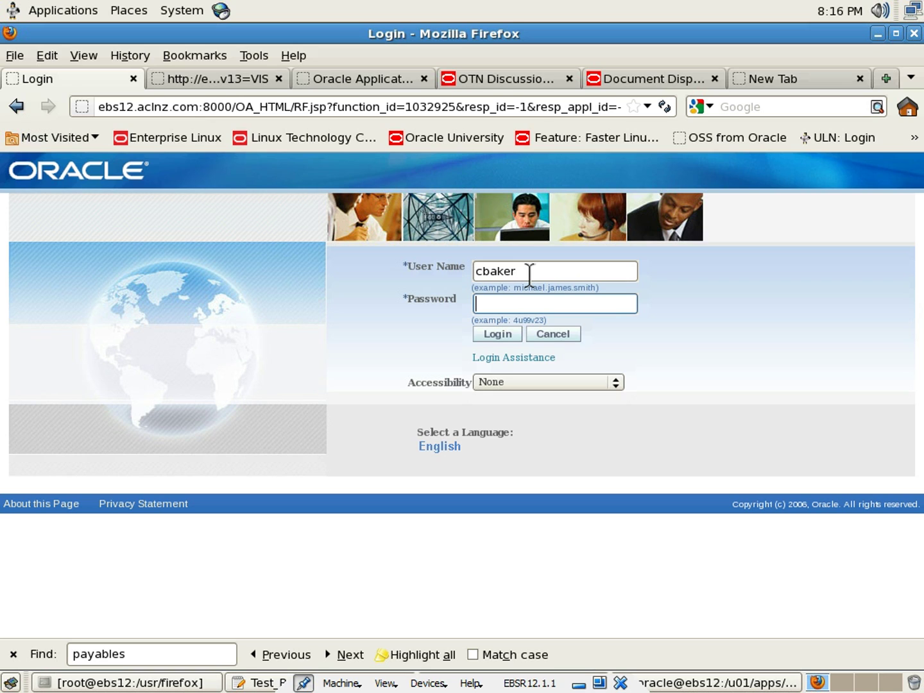
text(welcome)
click(500, 335)
scroll(383, 449, down, 8)
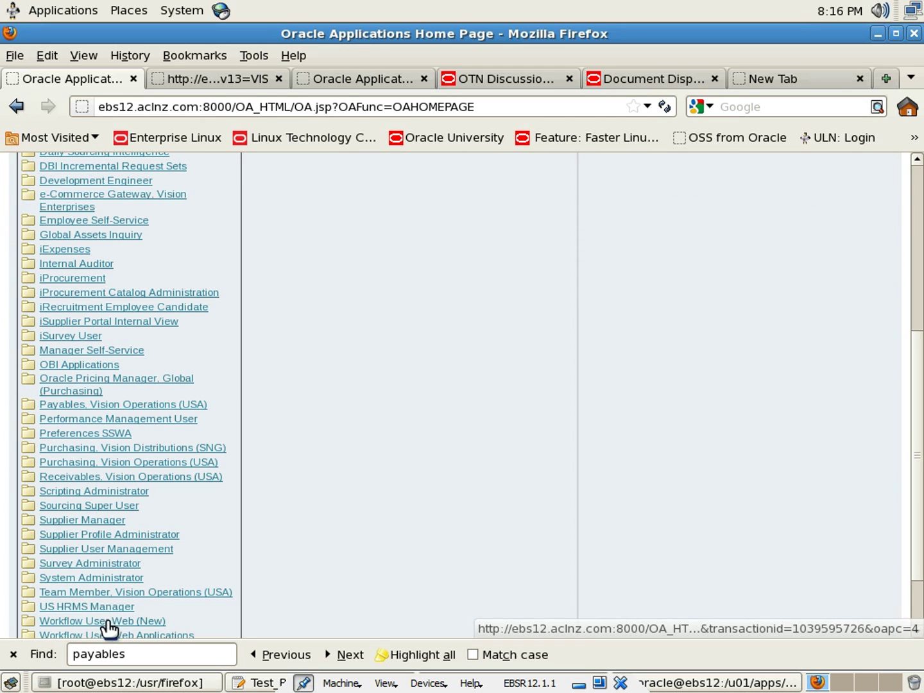
click(96, 509)
click(323, 344)
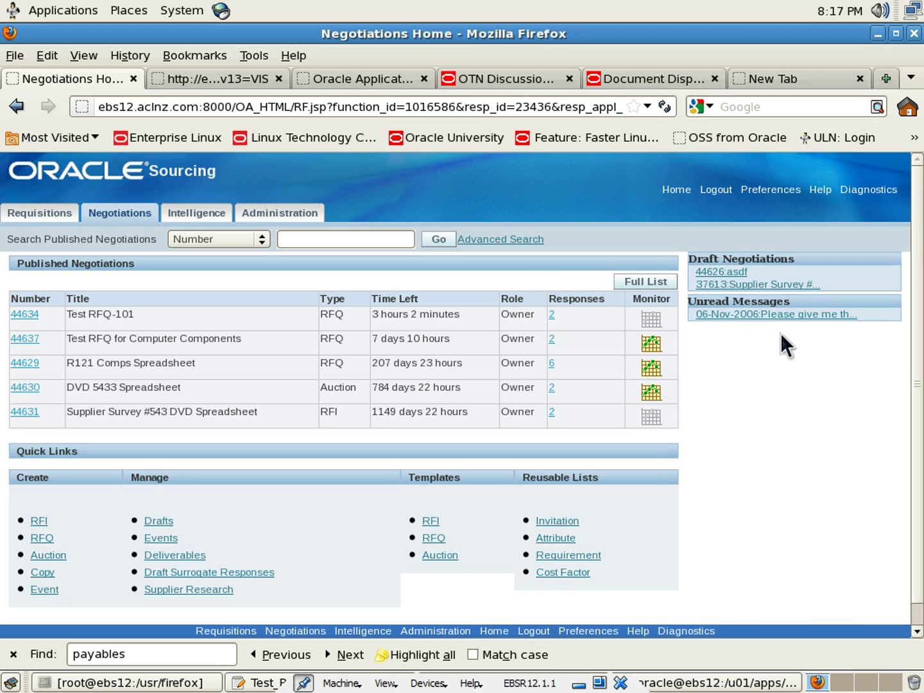
Open RFQ 44637's Live Console and chart the line as Unit Price Savings by Supplier
click(649, 347)
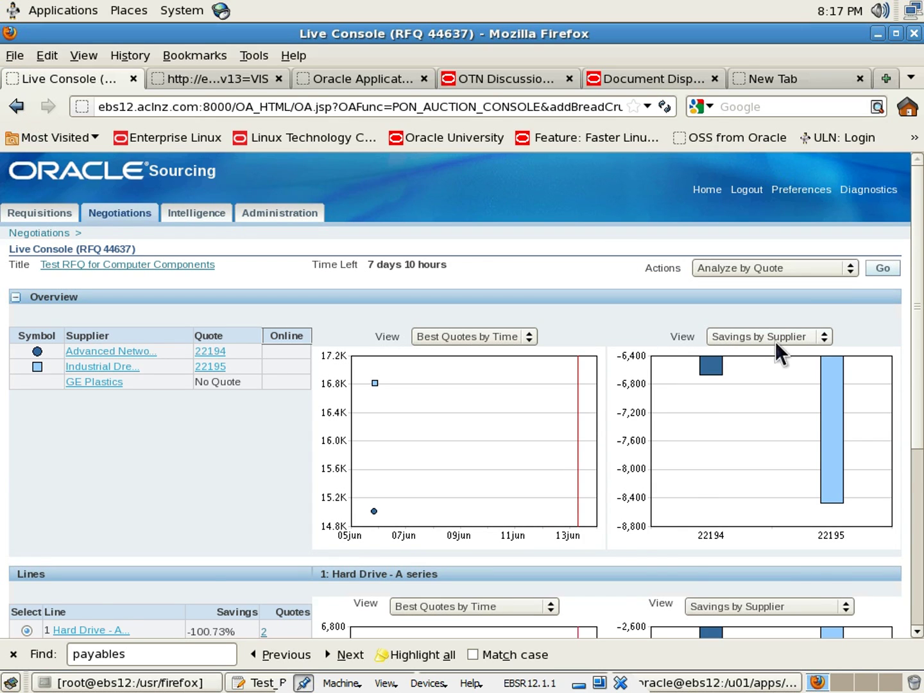
scroll(775, 341, down, 2)
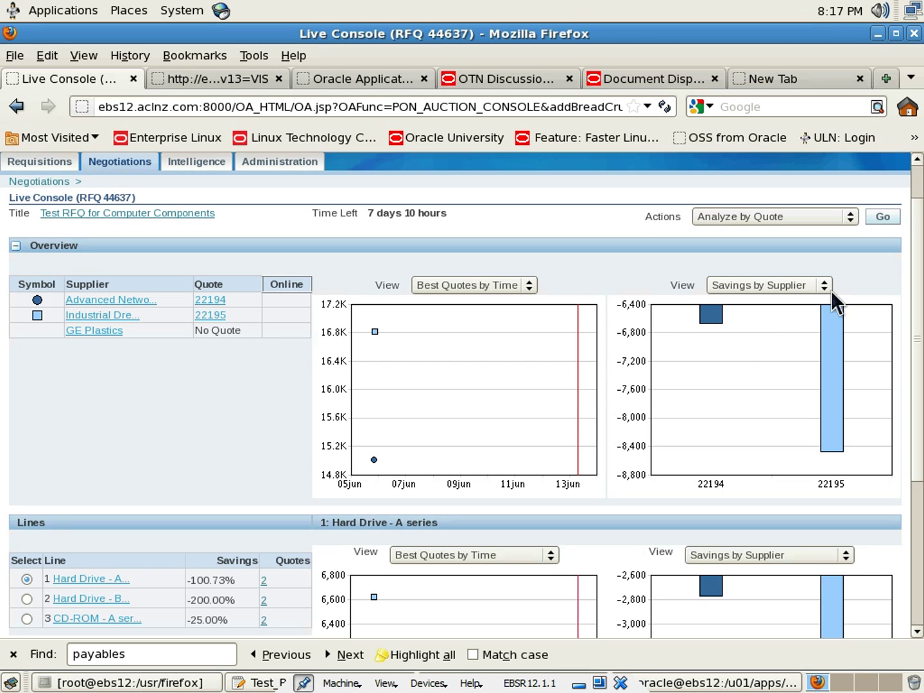
scroll(581, 402, down, 2)
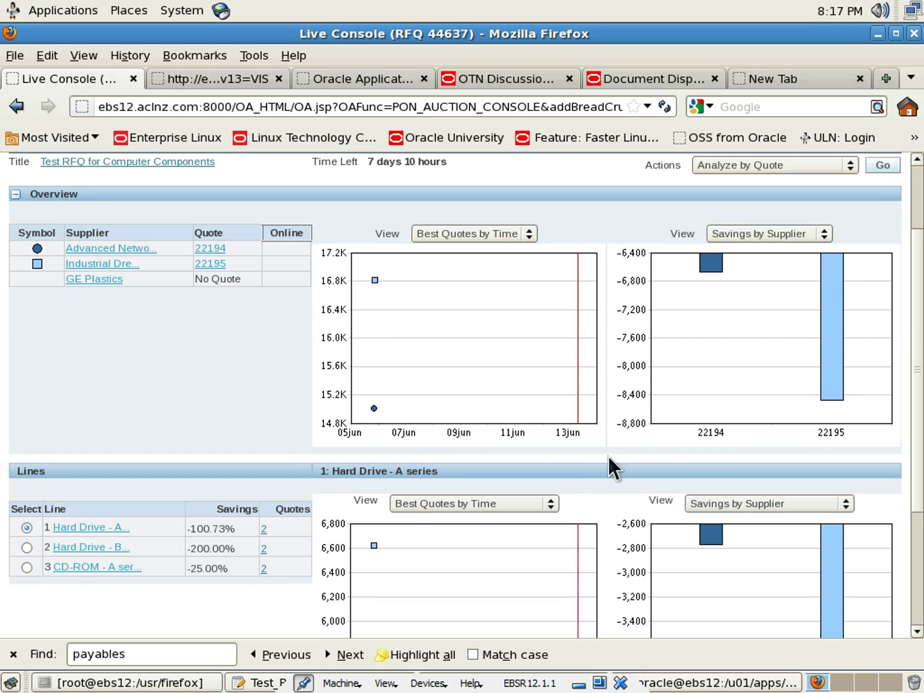
click(550, 506)
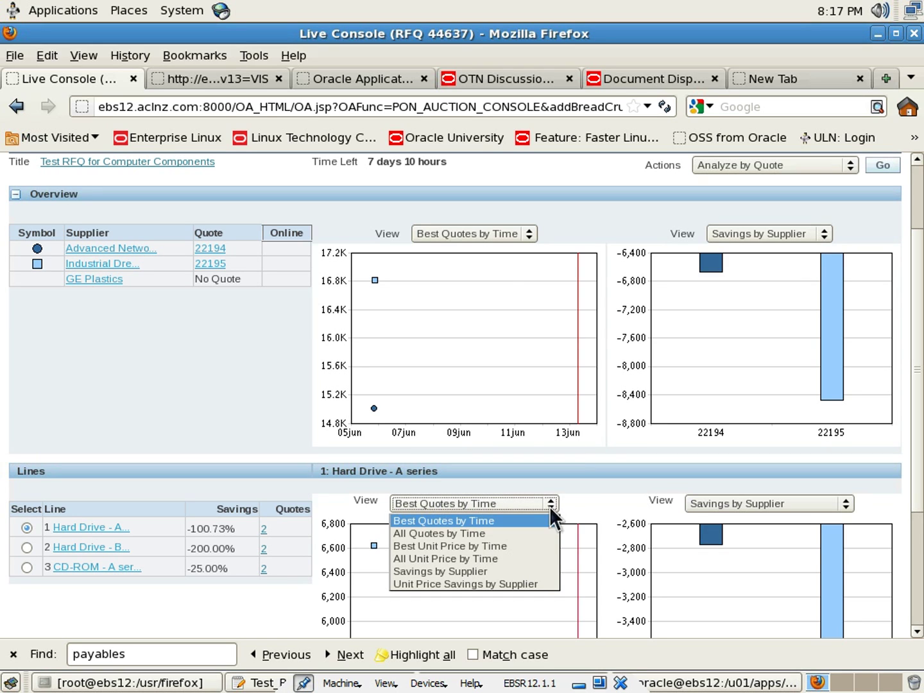
click(528, 582)
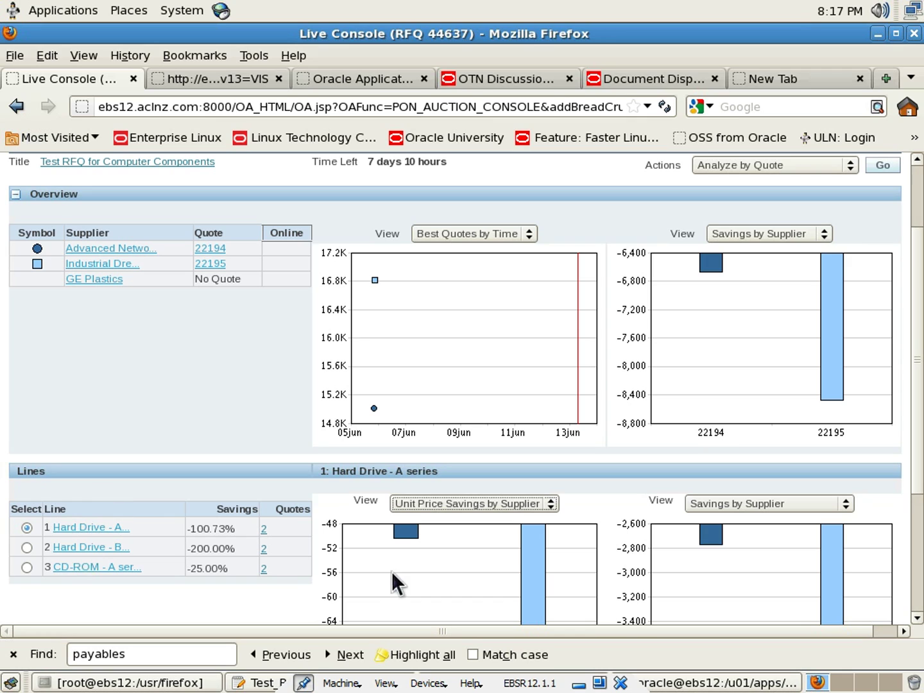
Show the charts for line 2, Hard Drive - B series, and line 3, CD-ROM - A series
click(27, 546)
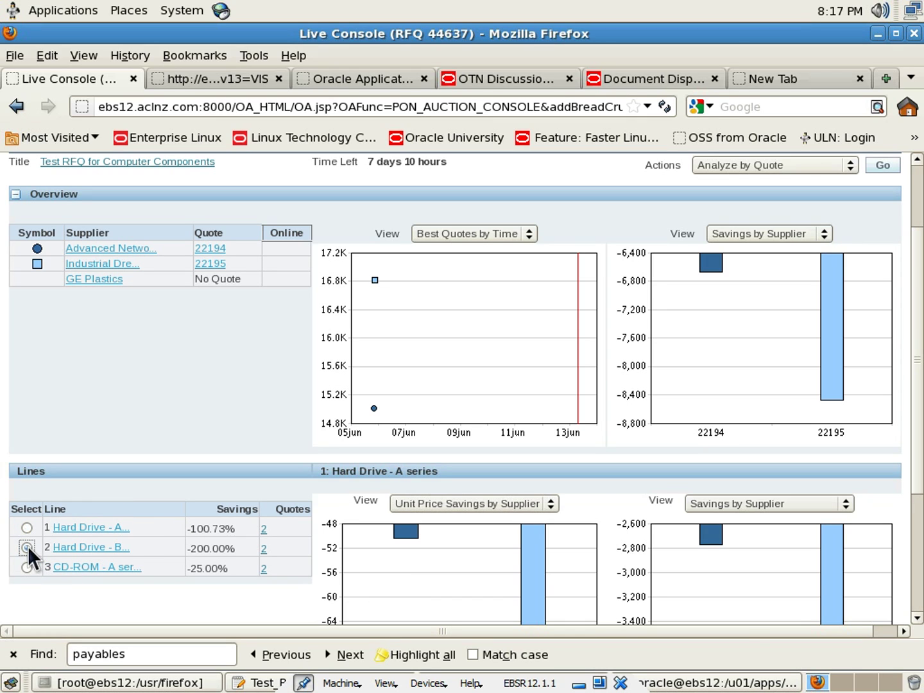
scroll(107, 535, down, 2)
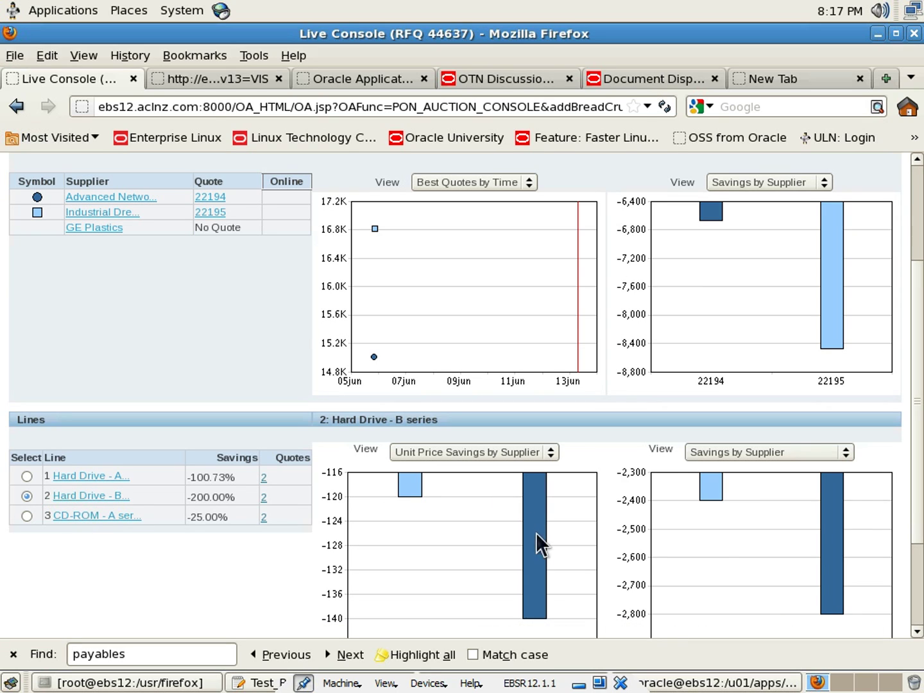
click(26, 517)
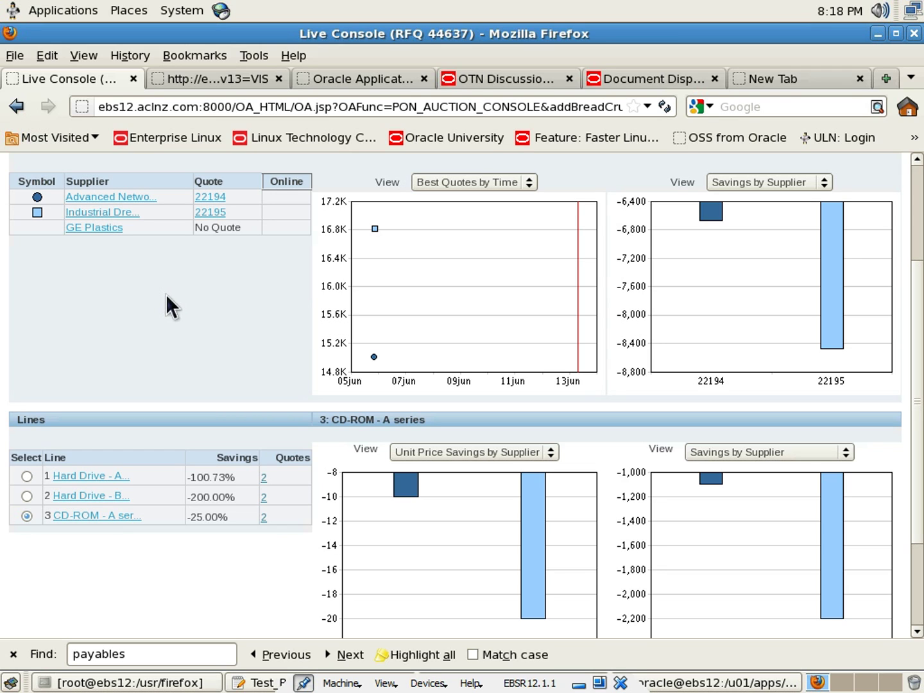
scroll(278, 319, up, 5)
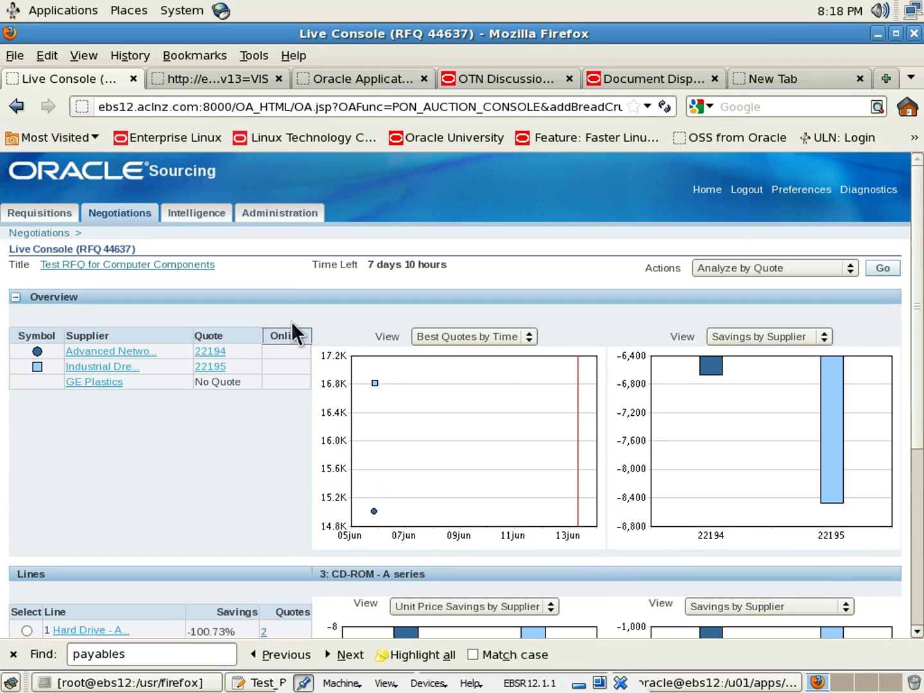
Review RFQ 44637's quote history, then open its Suppliers tab showing quotes 22194 and 22195
click(45, 234)
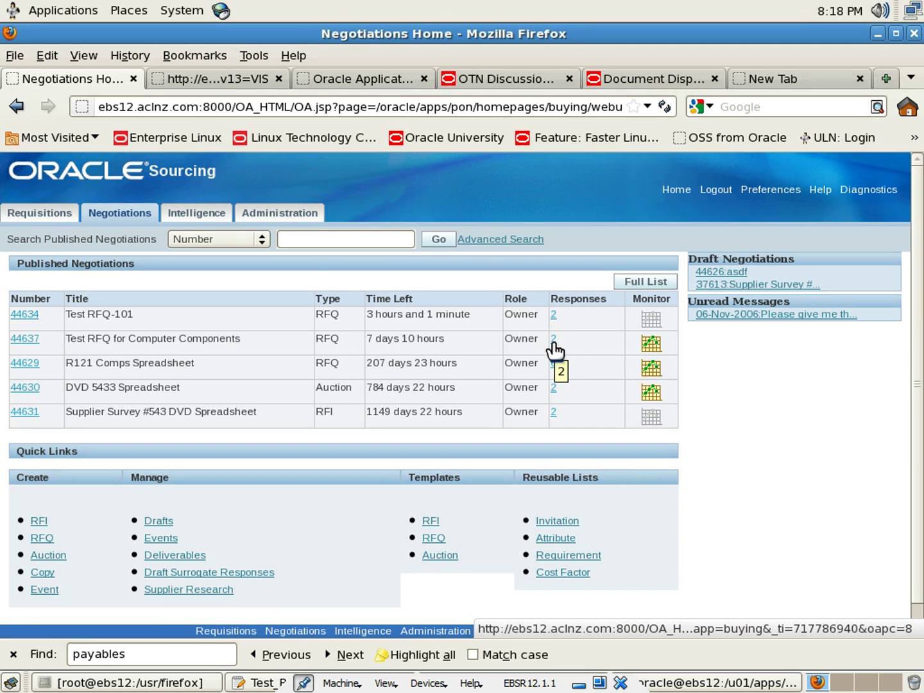
click(553, 341)
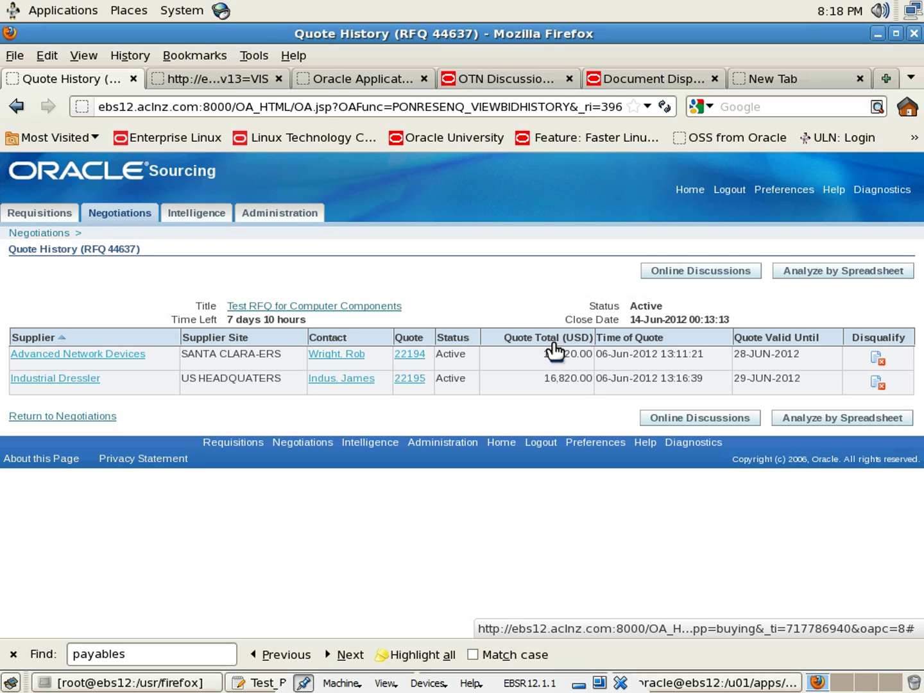
click(54, 235)
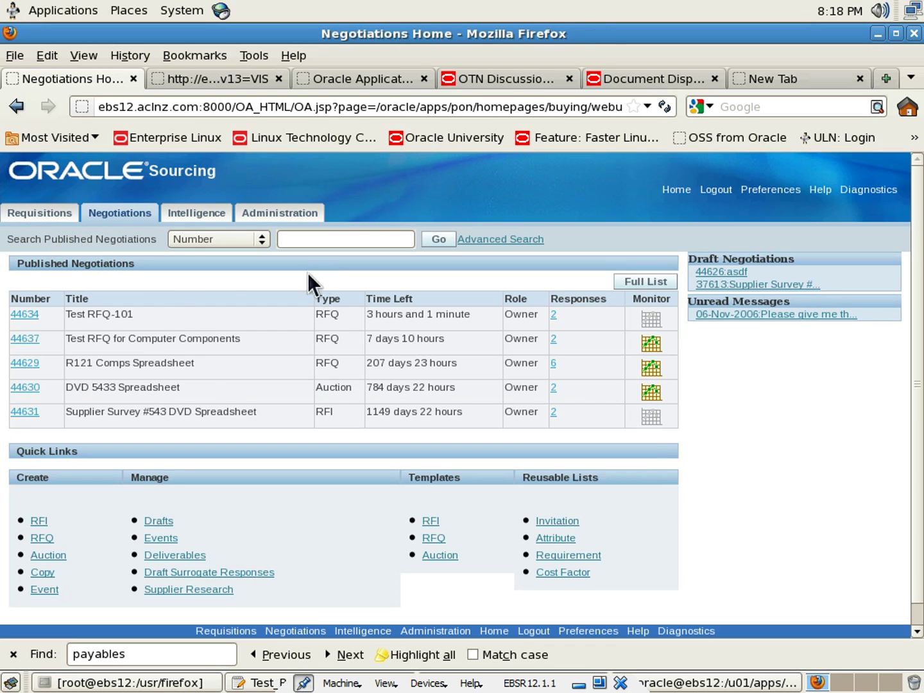
click(26, 339)
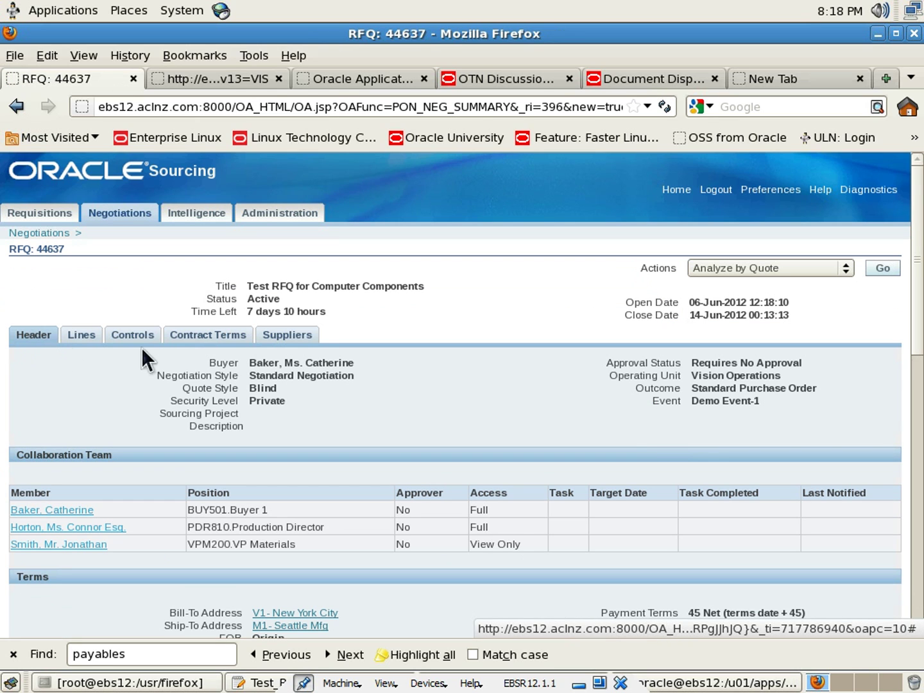
click(286, 341)
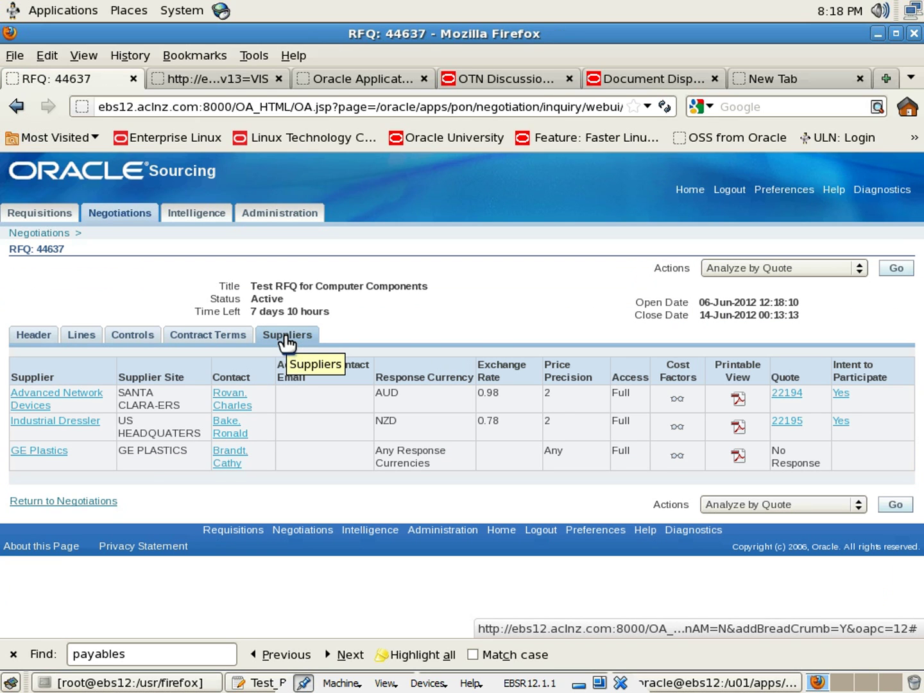
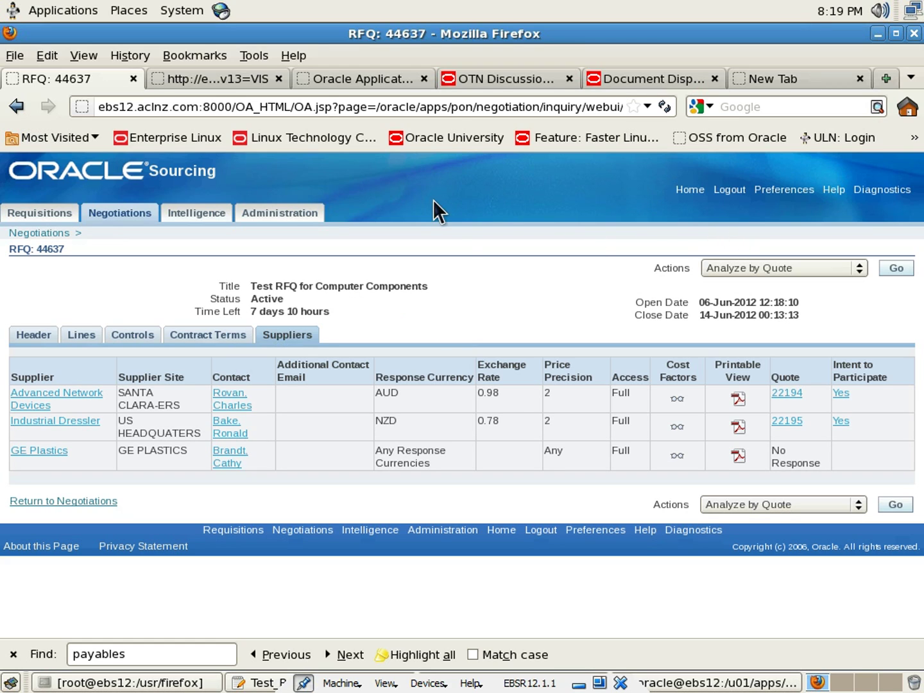
Log out of the buyer session and sign in with the supplier user's name and password
click(688, 191)
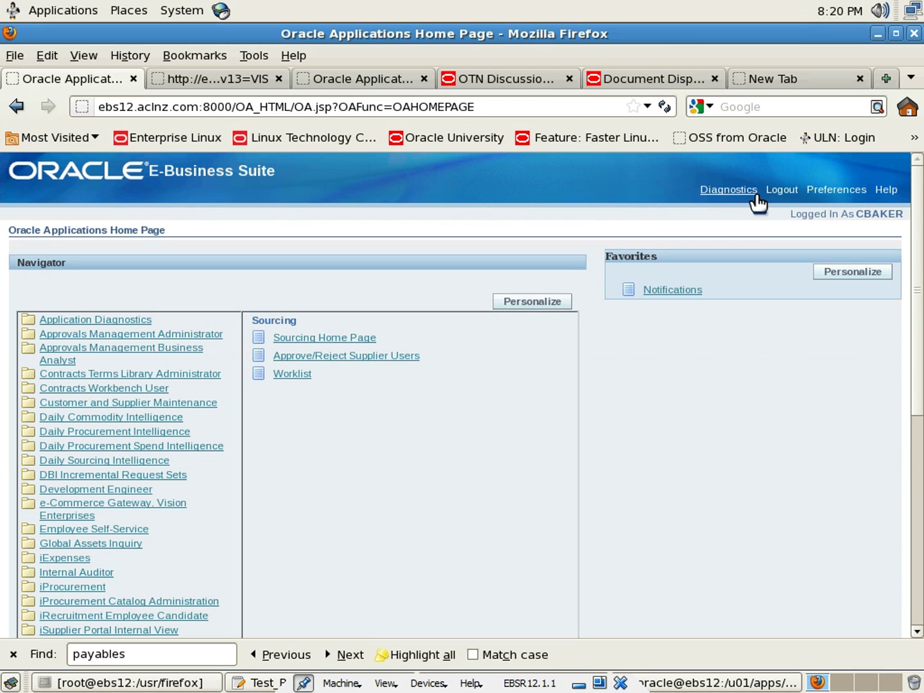
click(777, 193)
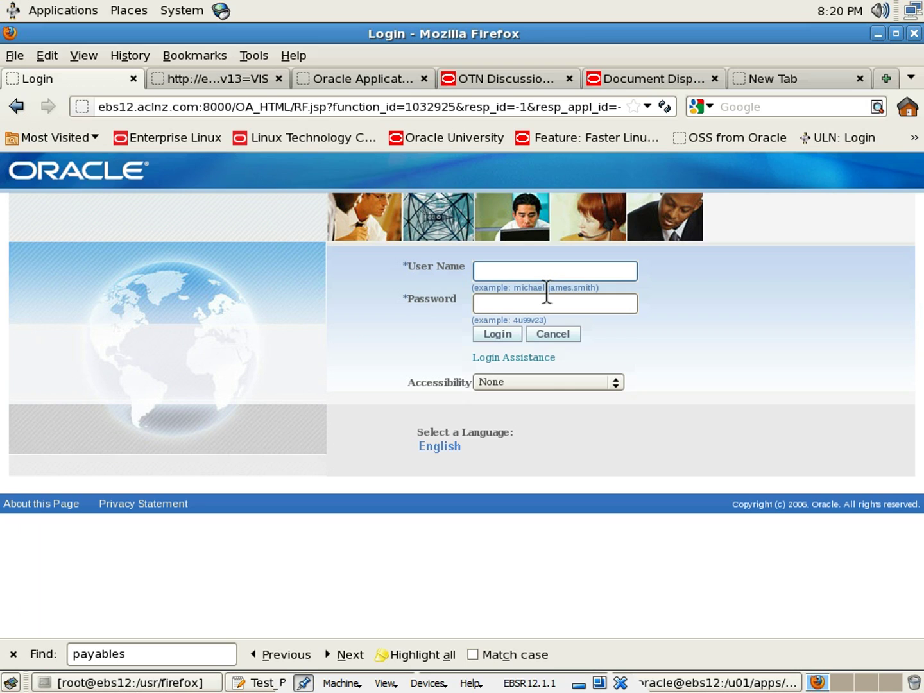
text(GEPLASTICS)
key(BackSpace)
key(Tab)
text(welcome)
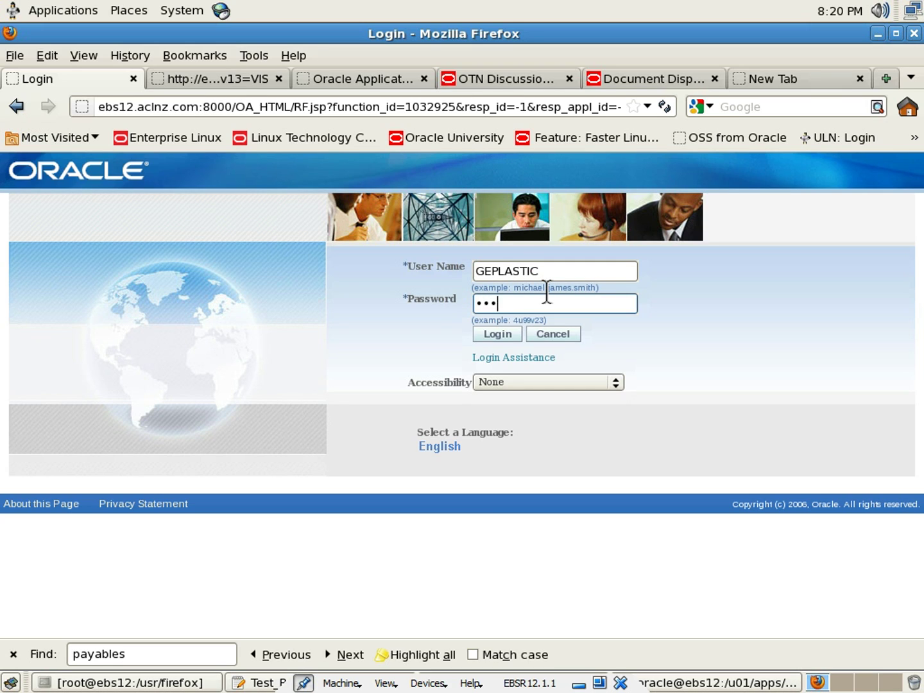
click(504, 336)
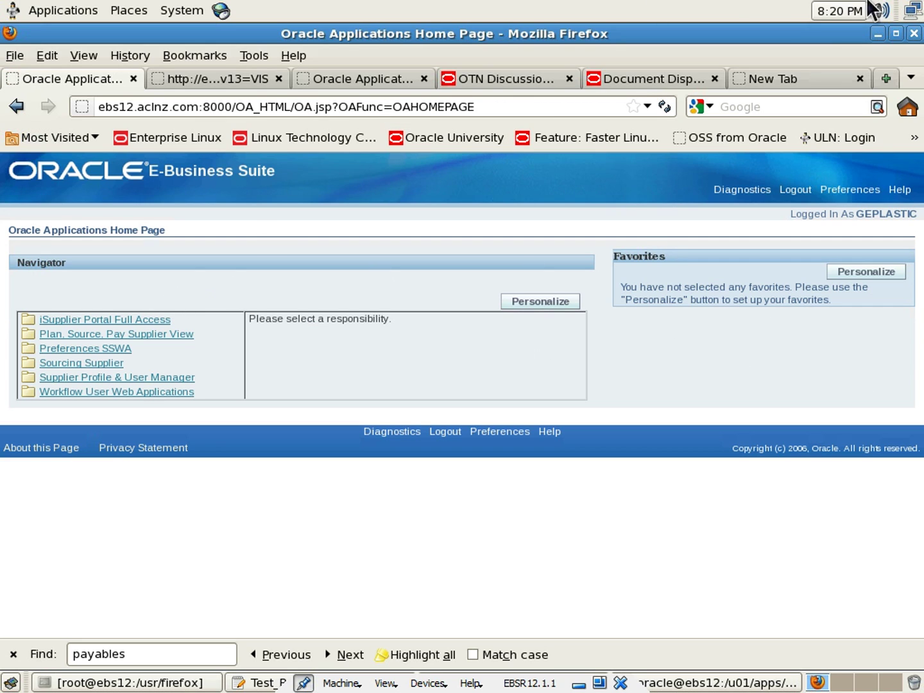
Open the Sourcing Supplier home page, then show the Sourcing business flow and Agenda slides
click(83, 364)
click(344, 341)
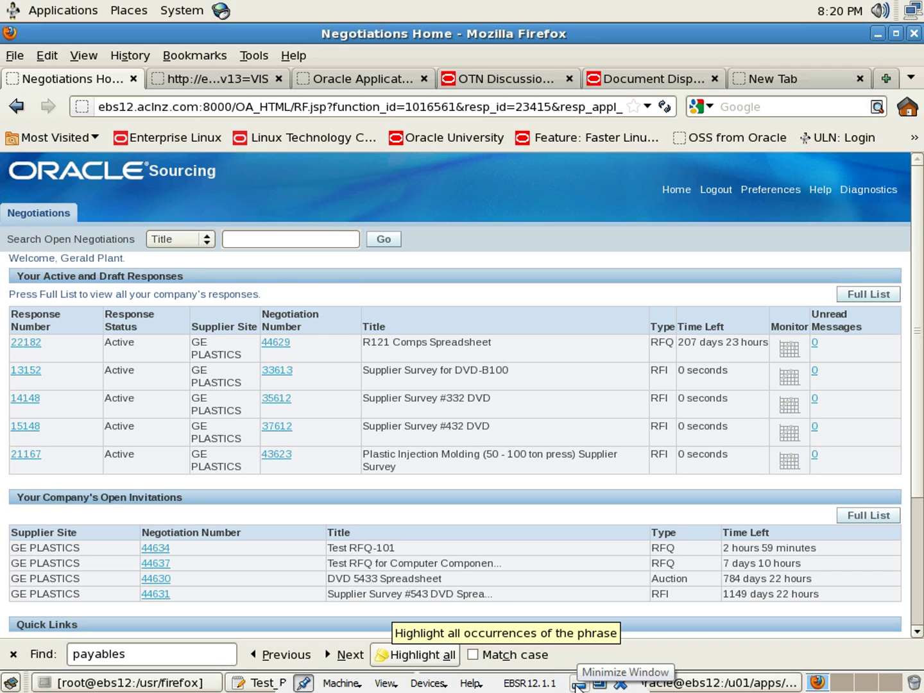
key(alt+Tab)
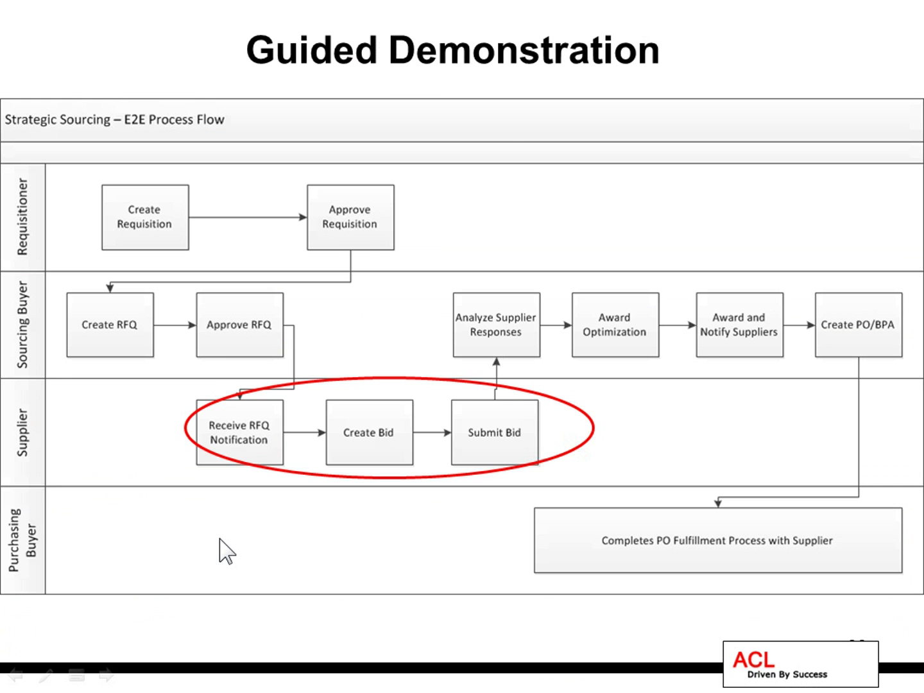
click(226, 552)
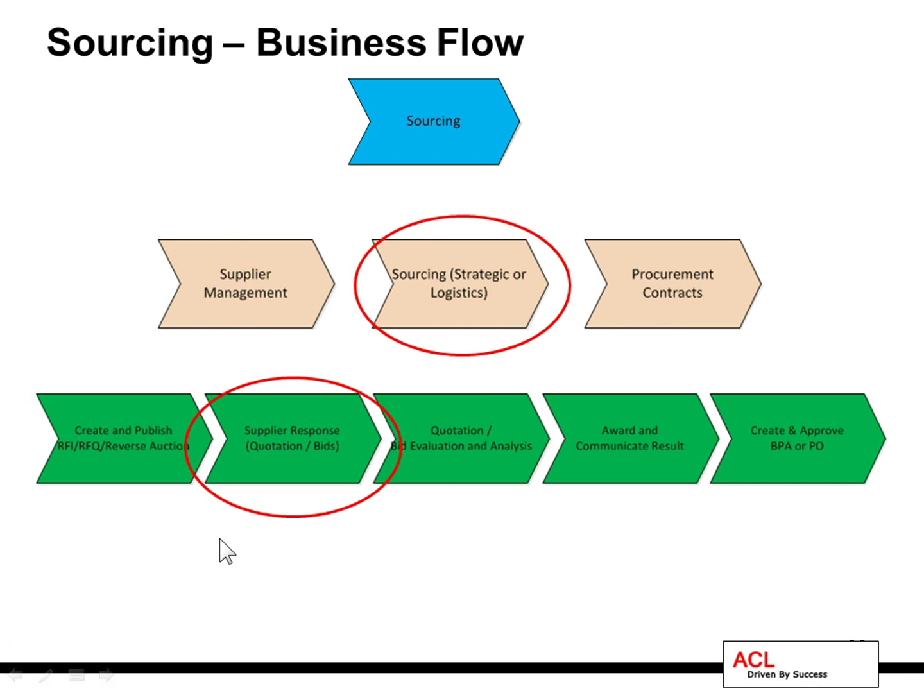
click(220, 540)
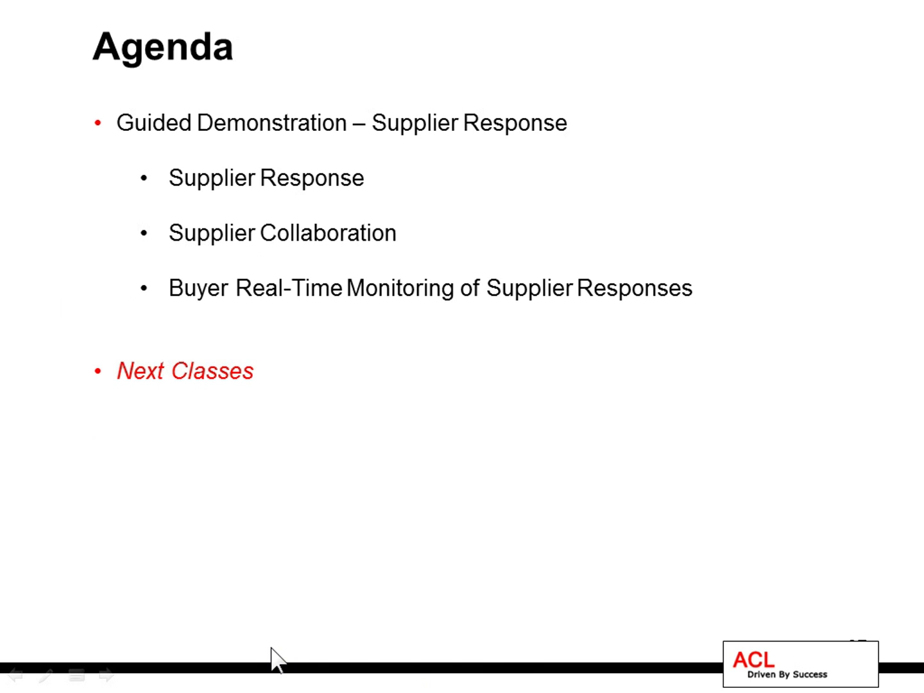
key(alt+Tab)
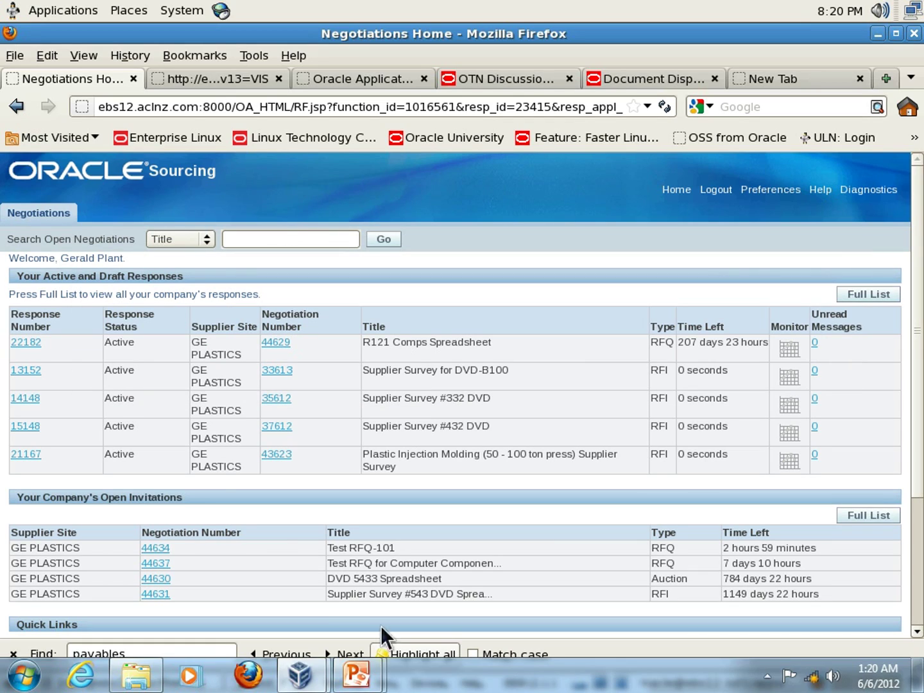
Open the RFQ 44637 invitation and acknowledge participation with Yes
scroll(233, 474, down, 2)
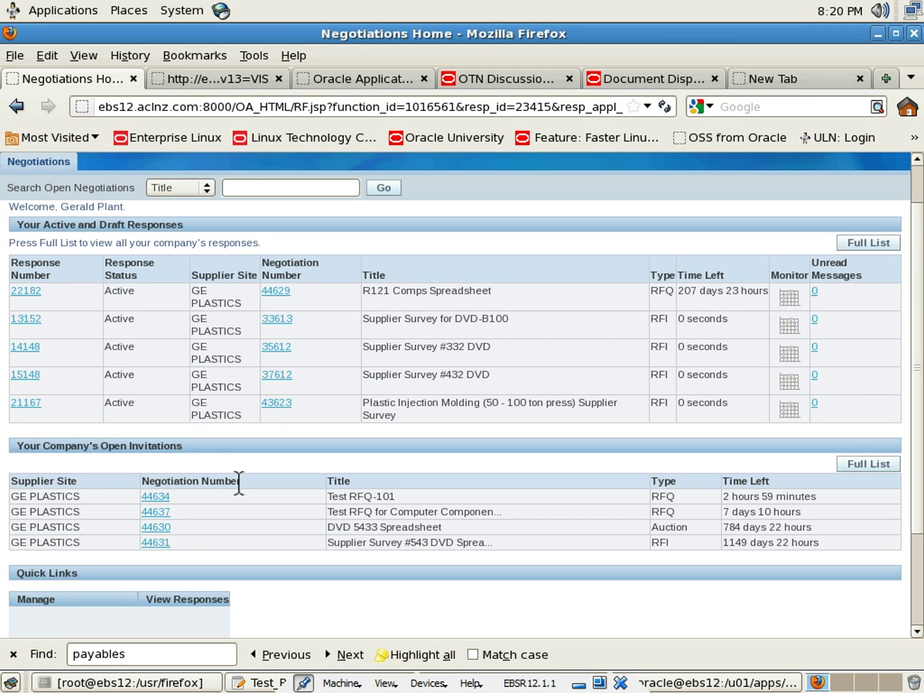
click(153, 514)
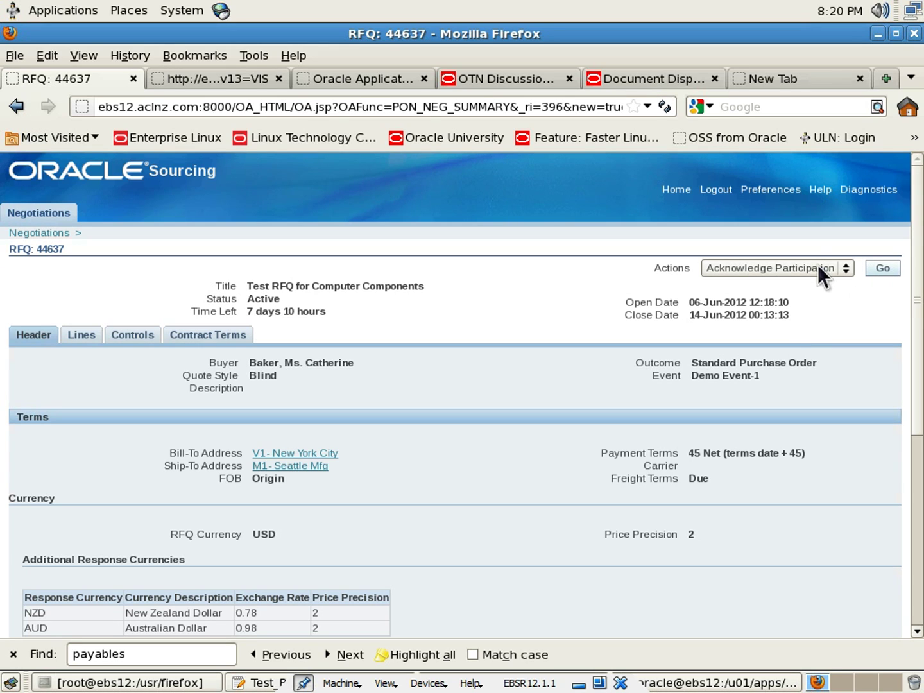
click(845, 270)
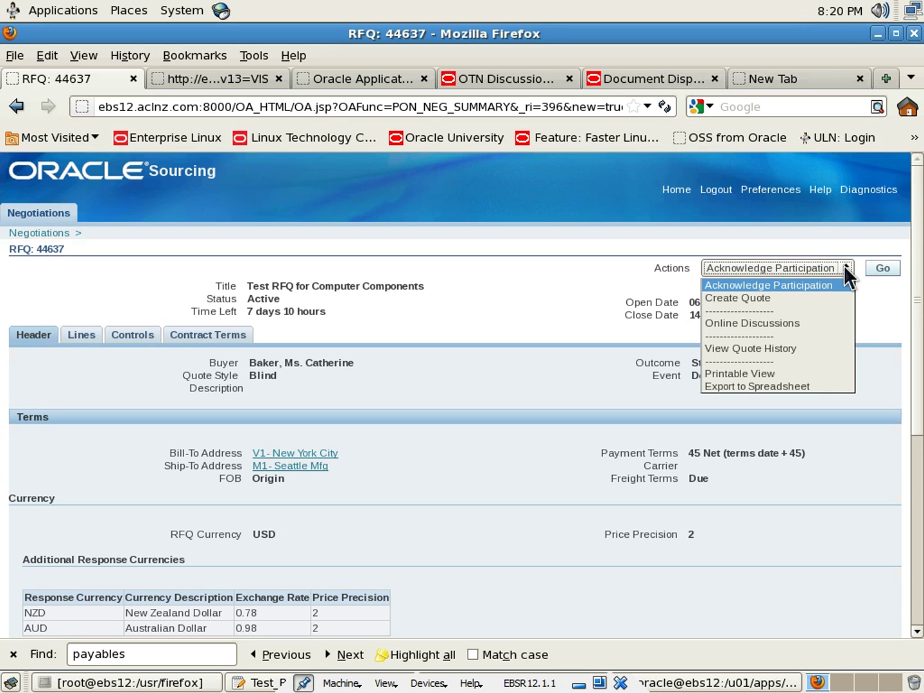
click(845, 268)
click(882, 270)
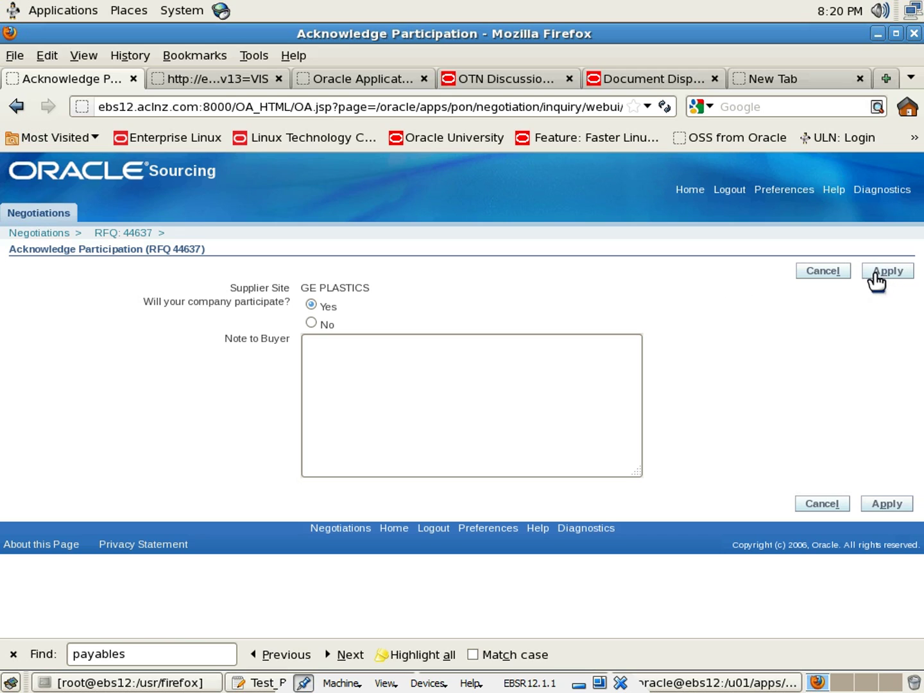
click(877, 276)
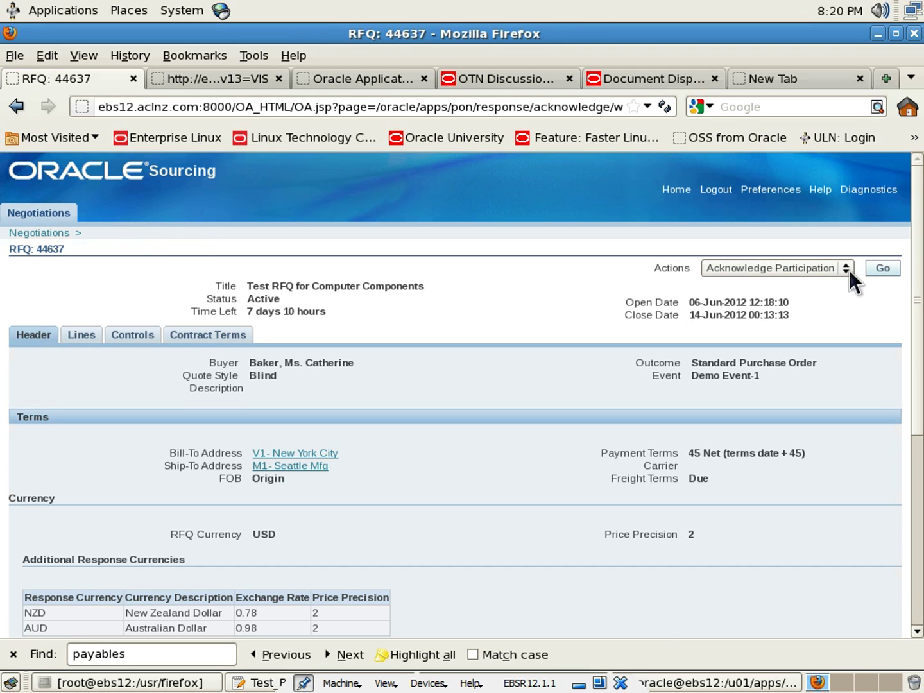
Pick Create Quote from RFQ 44637's actions list
click(849, 270)
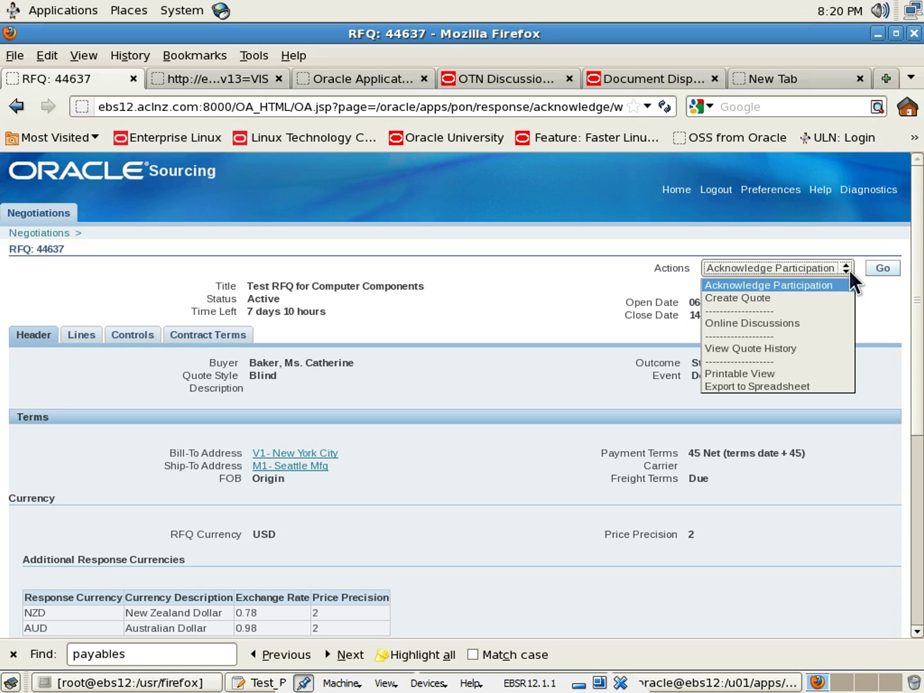
click(635, 312)
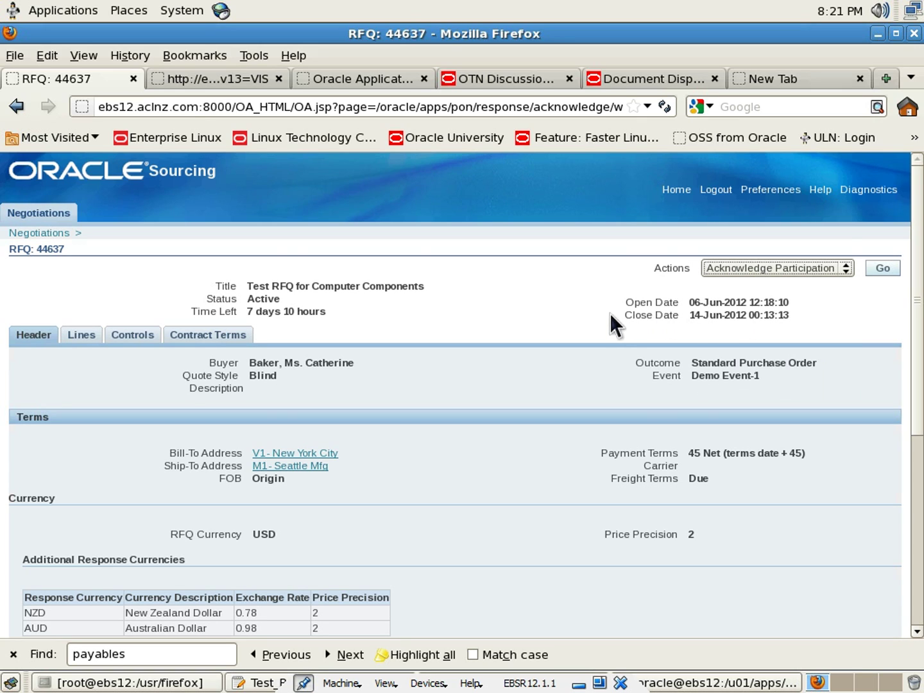
scroll(600, 310, down, 1)
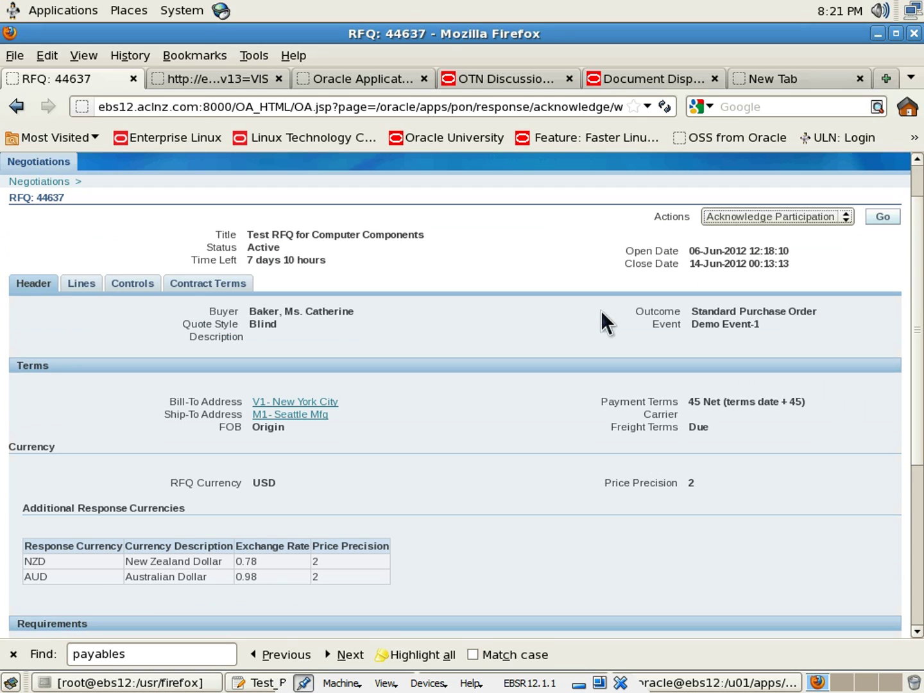
scroll(602, 311, up, 1)
click(843, 271)
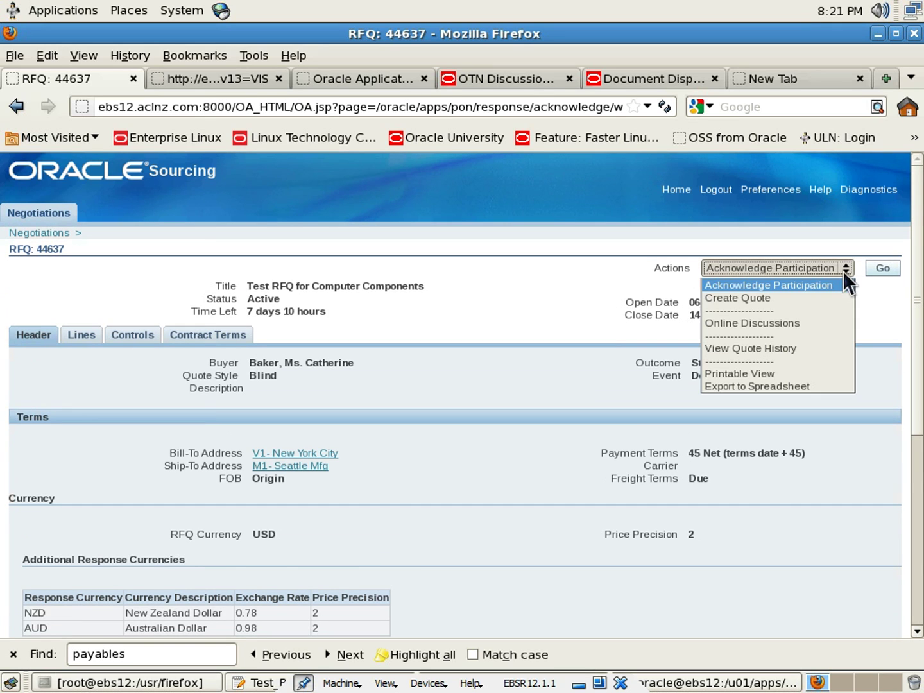
click(729, 297)
Start quote 22196, accept the terms, and switch quote currency to AUD at 0.98
click(886, 270)
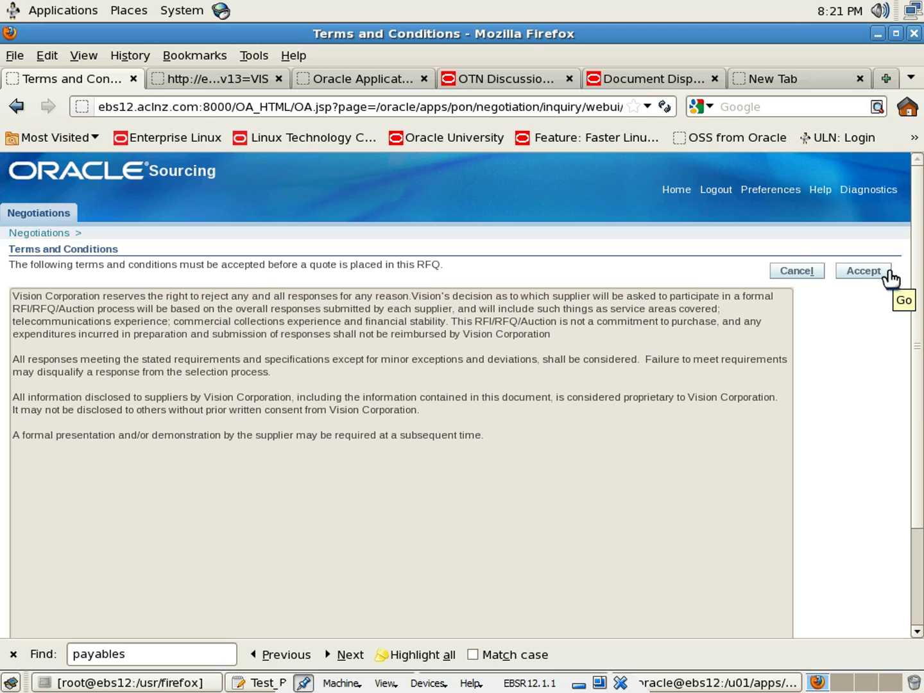
click(857, 273)
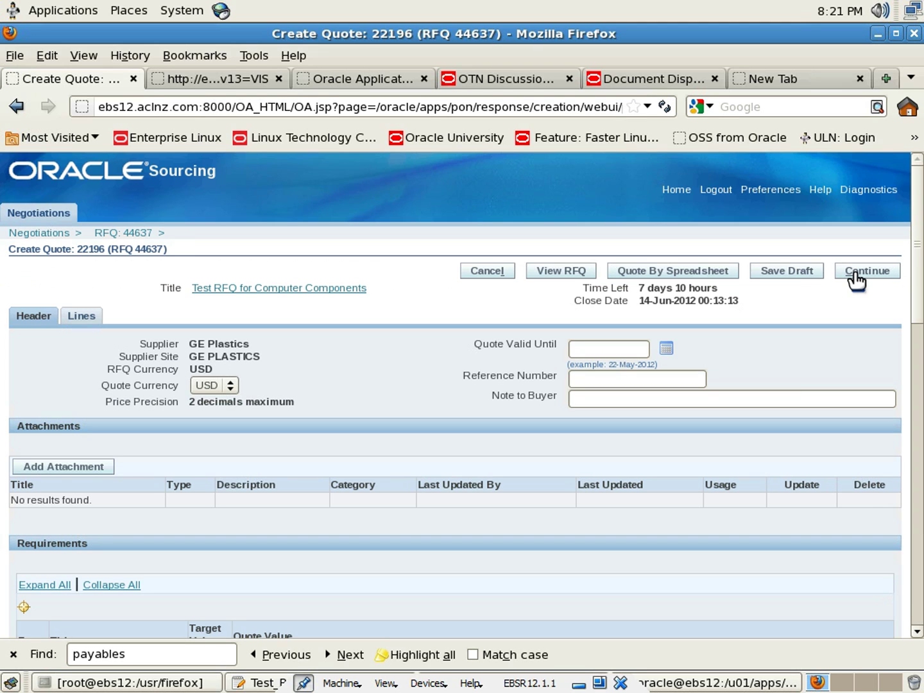
click(230, 385)
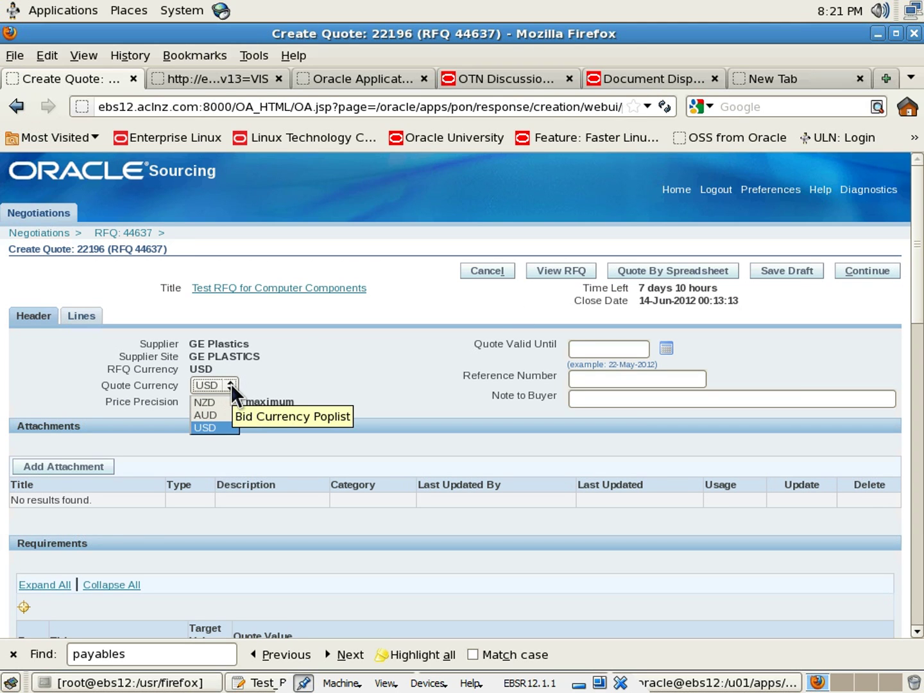
click(362, 365)
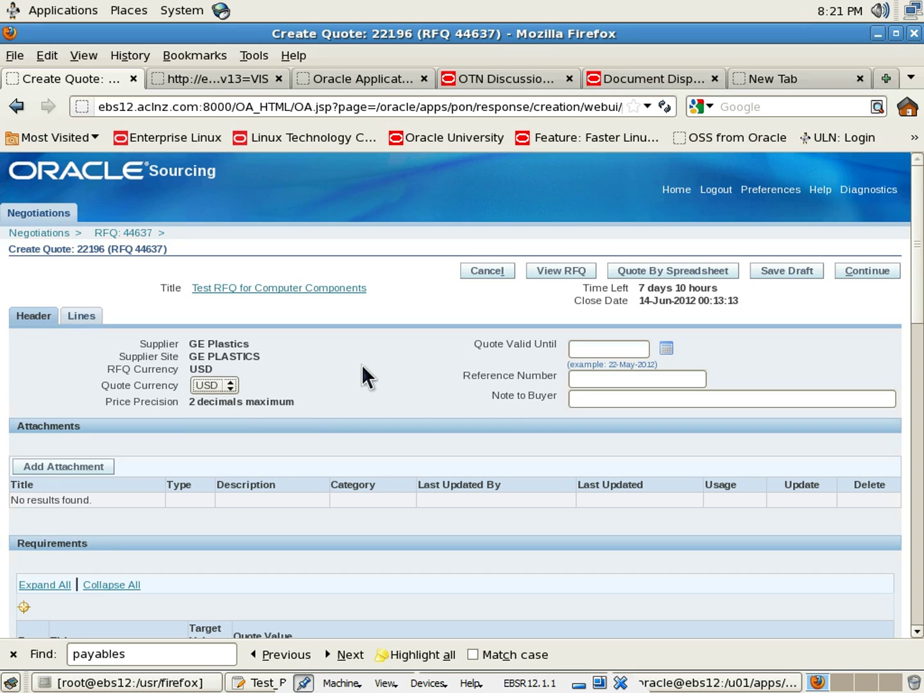
click(220, 385)
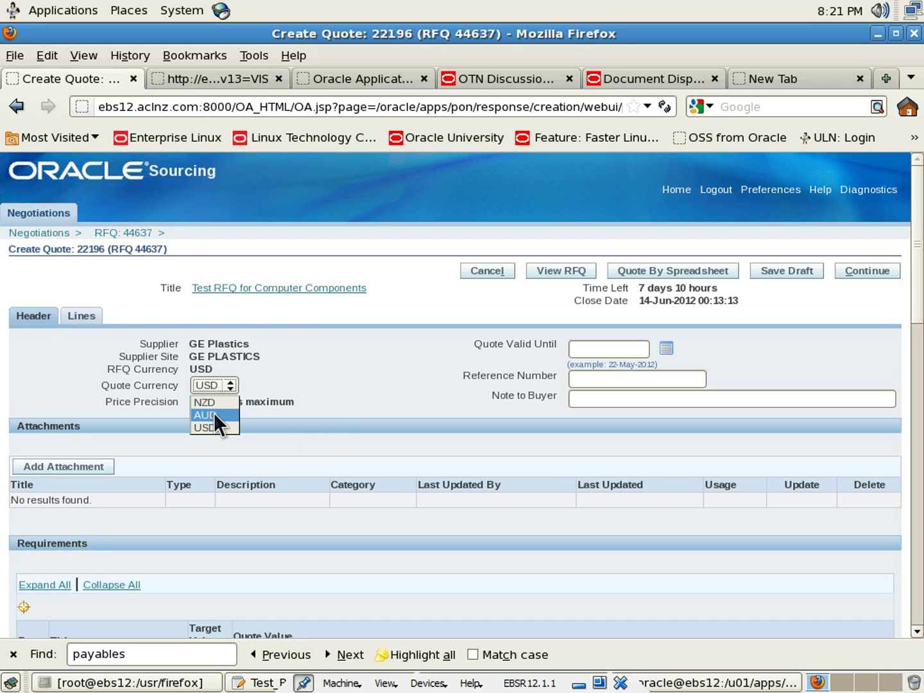
click(213, 413)
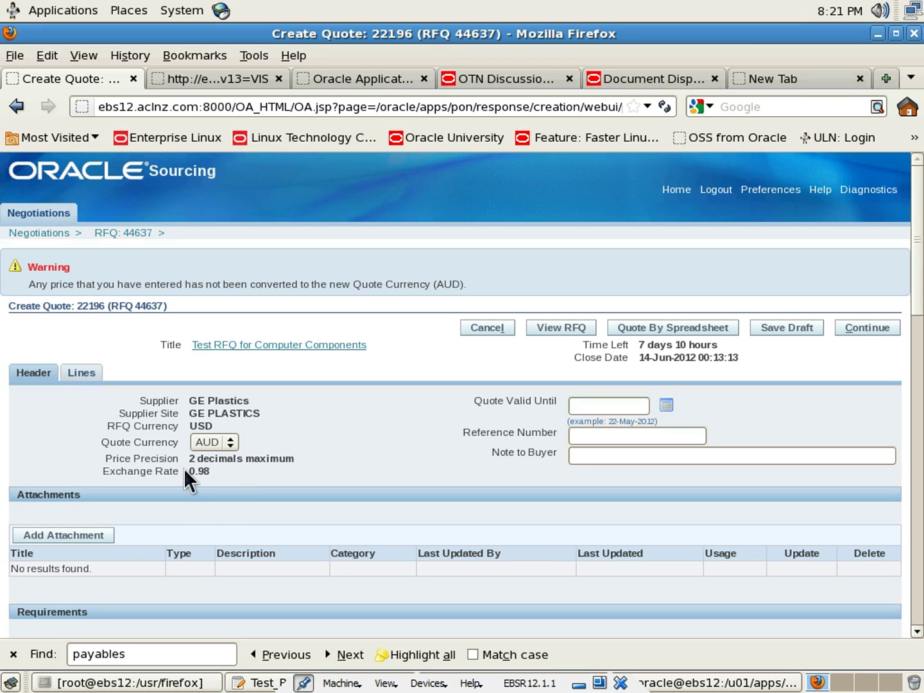
drag(188, 471, 206, 472)
click(240, 470)
Answer the total employees requirement with 7000
scroll(371, 439, down, 2)
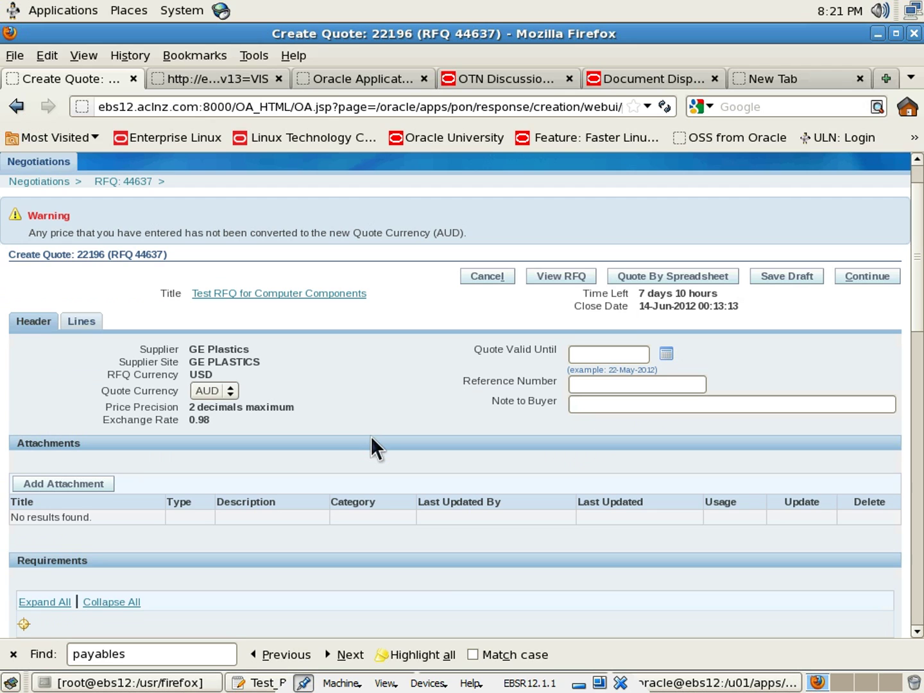
scroll(371, 437, down, 3)
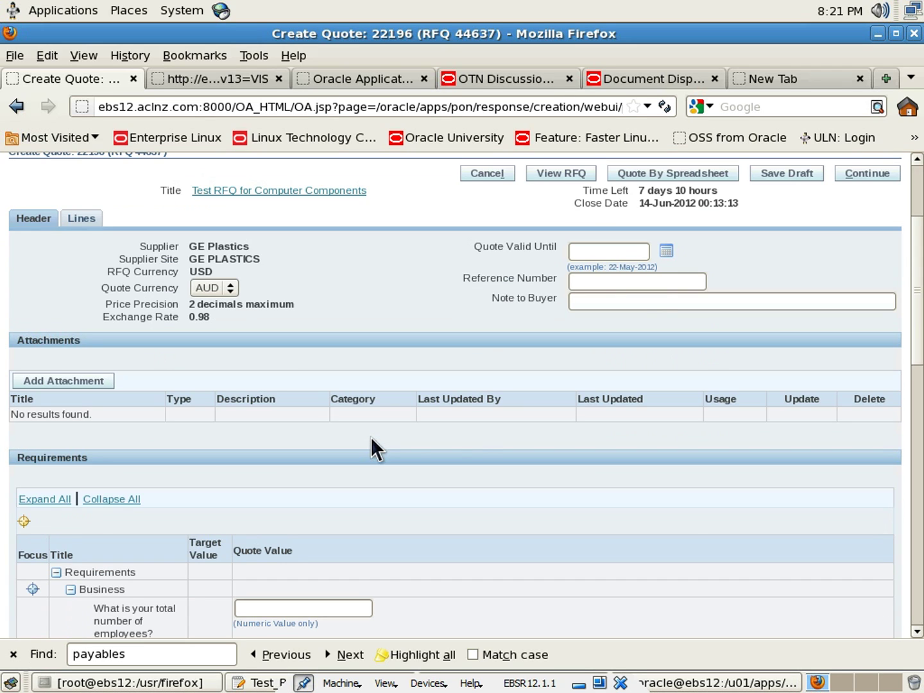
scroll(371, 437, up, 3)
scroll(371, 437, down, 3)
scroll(371, 436, down, 4)
click(303, 453)
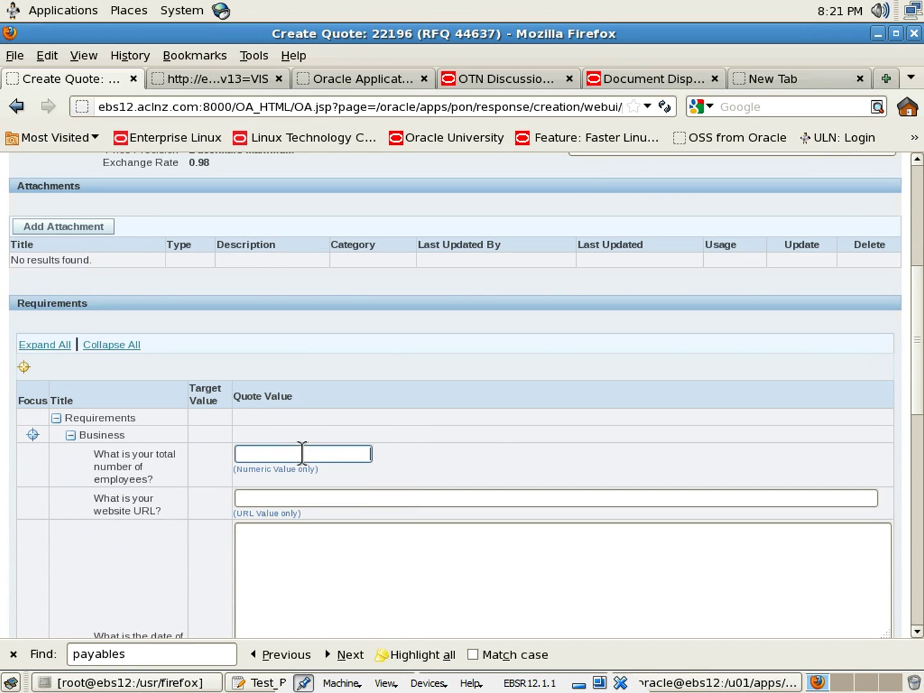
text(79090)
key(BackSpace)
key(BackSpace)
key(BackSpace)
key(BackSpace)
key(BackSpace)
text(700)
scroll(369, 364, down, 1)
click(310, 447)
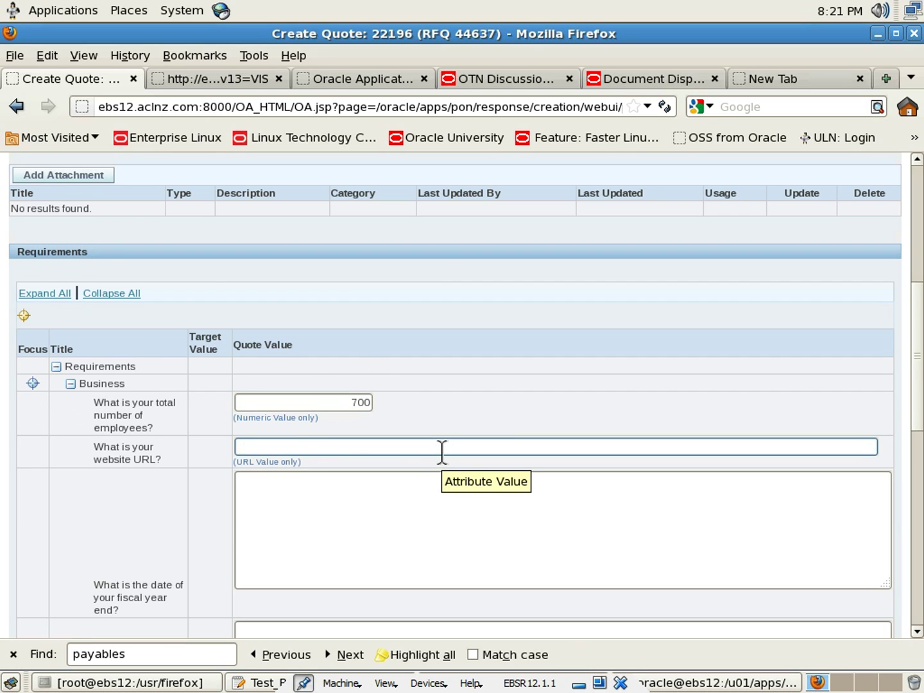
scroll(442, 453, down, 1)
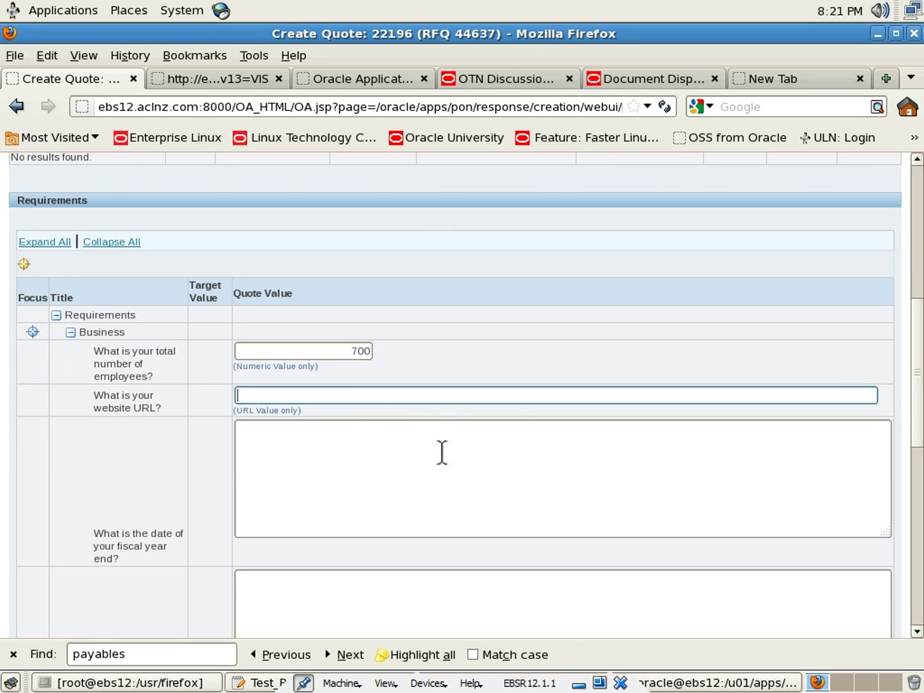
click(372, 351)
text(0)
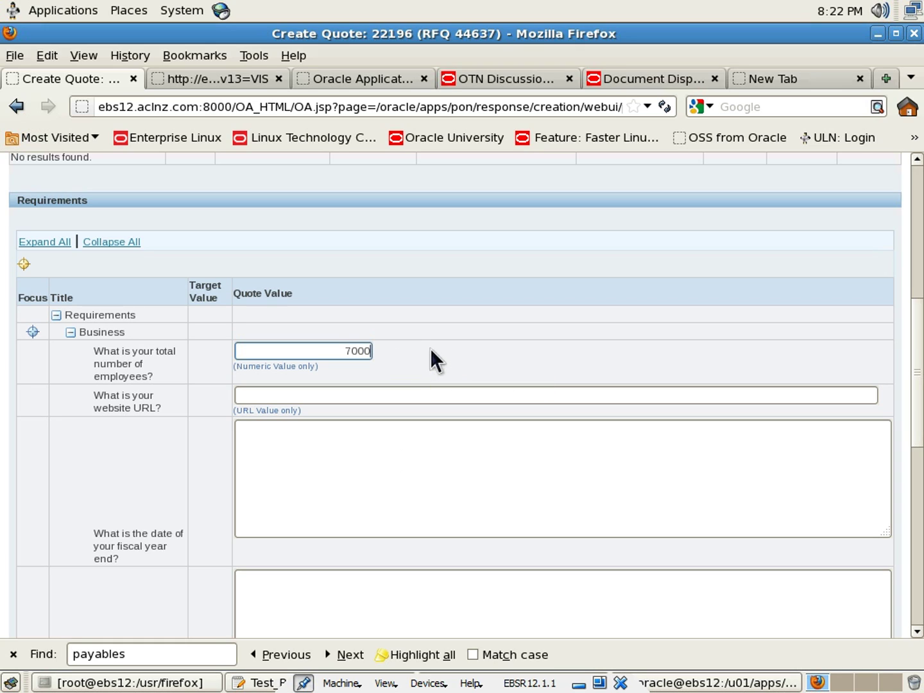
click(369, 394)
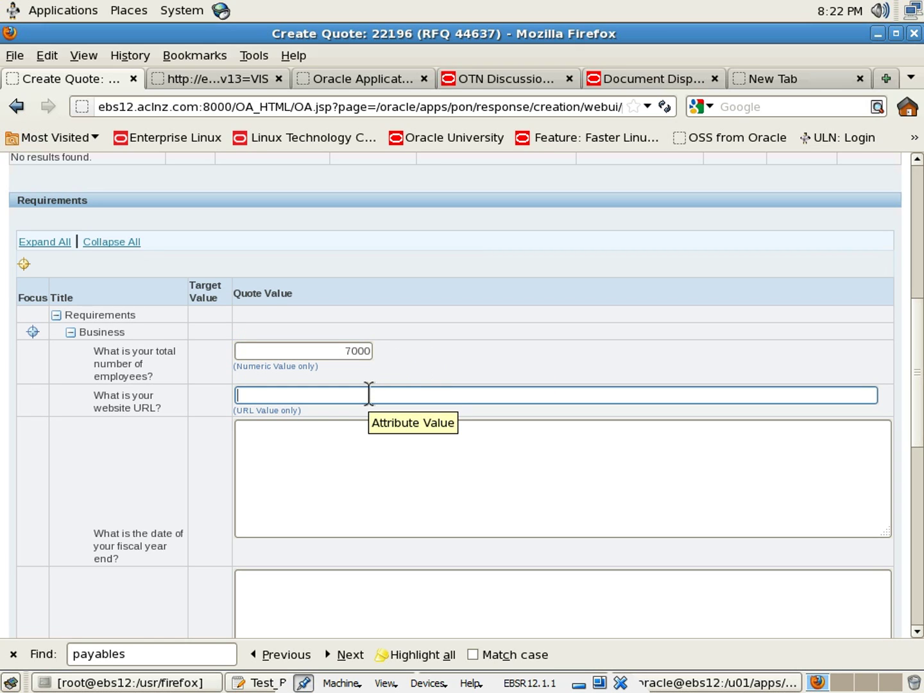
text(w)
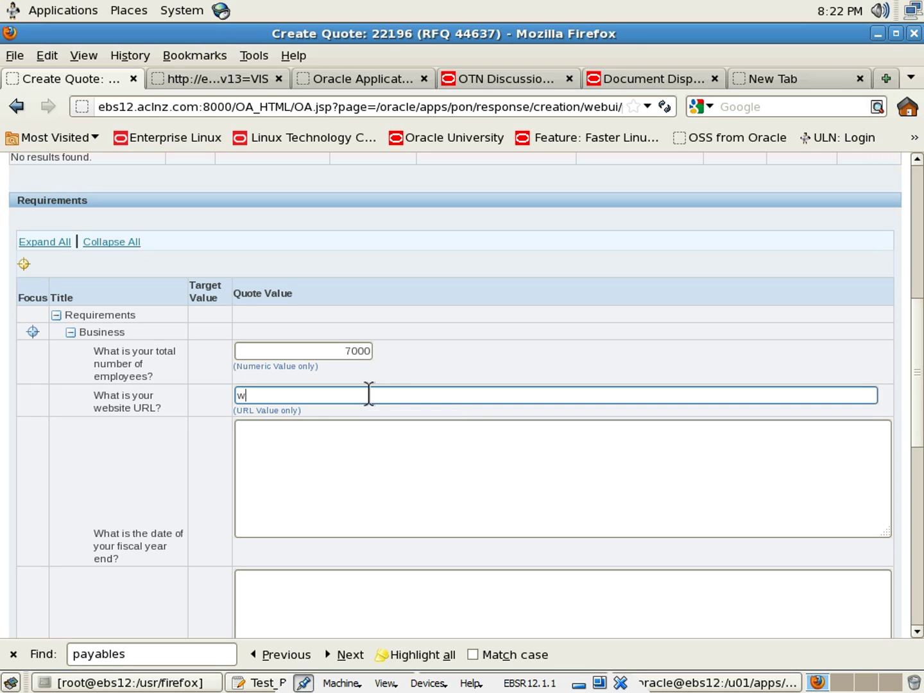
text(ww.ge.com)
click(381, 466)
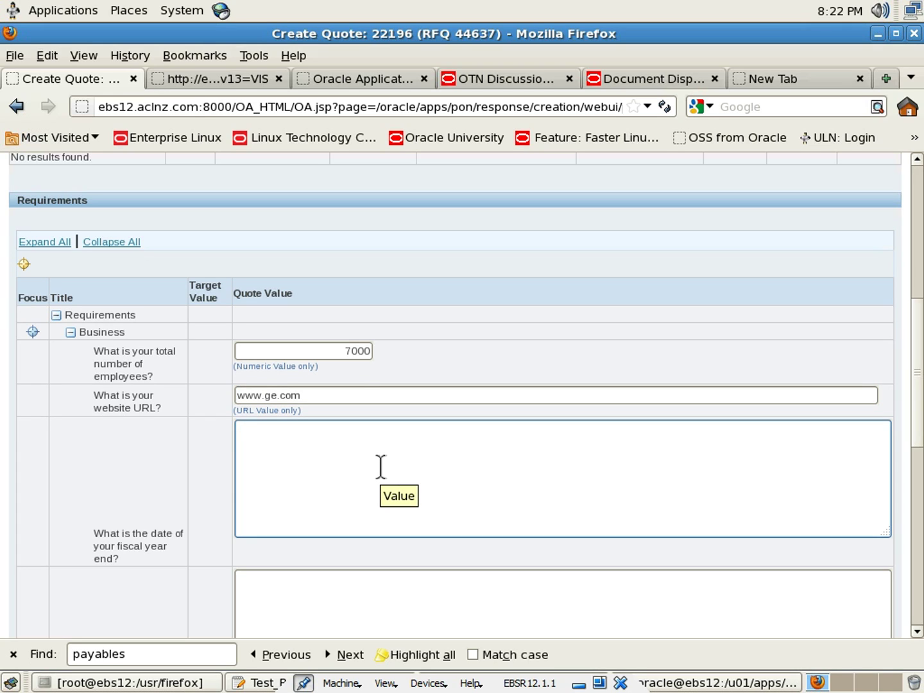
text(31)
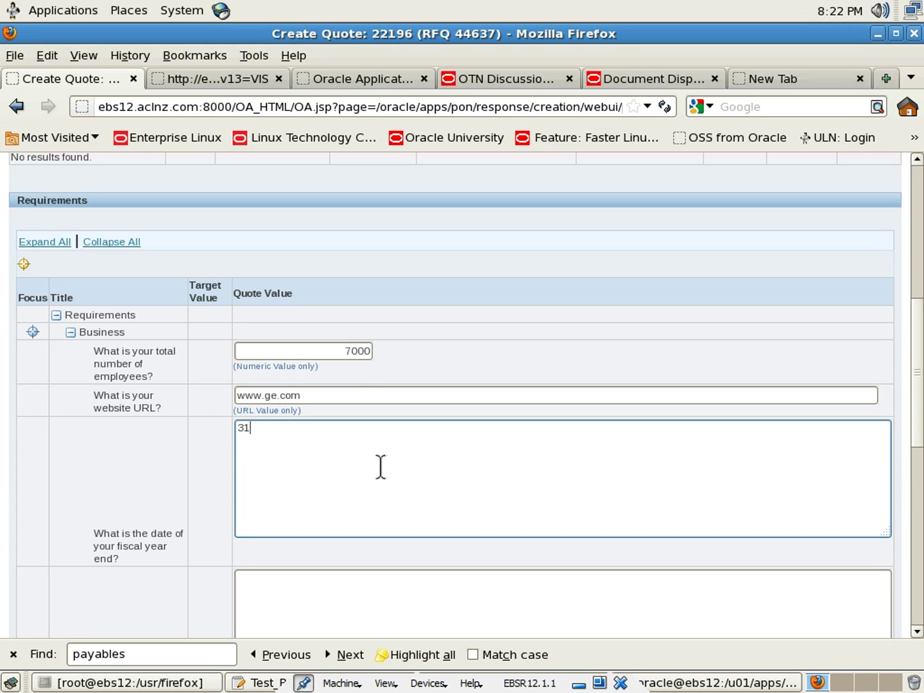
text(-Dec)
scroll(160, 435, down, 3)
click(379, 505)
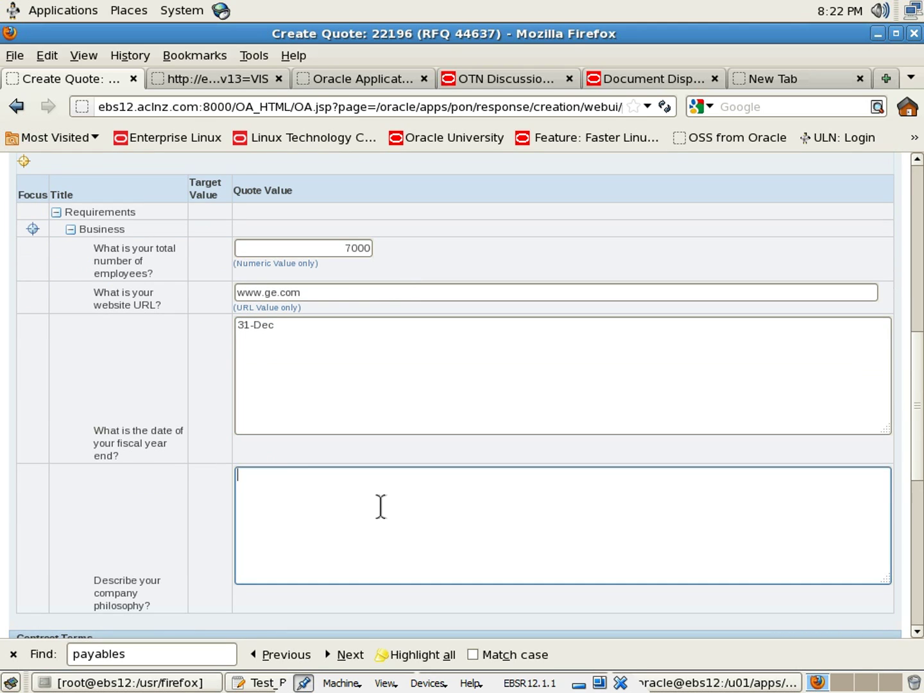
scroll(381, 505, down, 2)
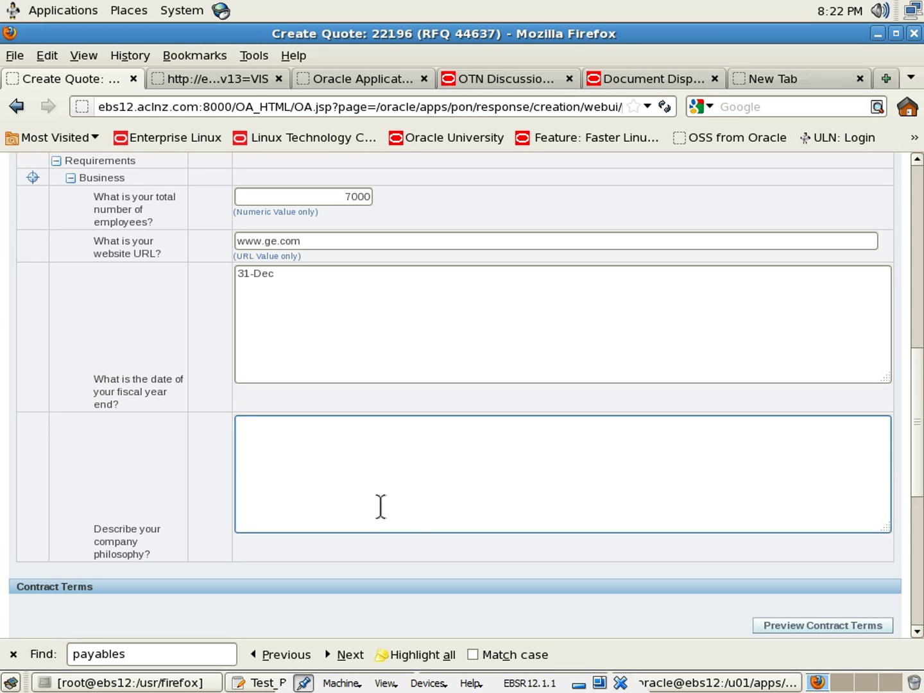
text(Best industry practices)
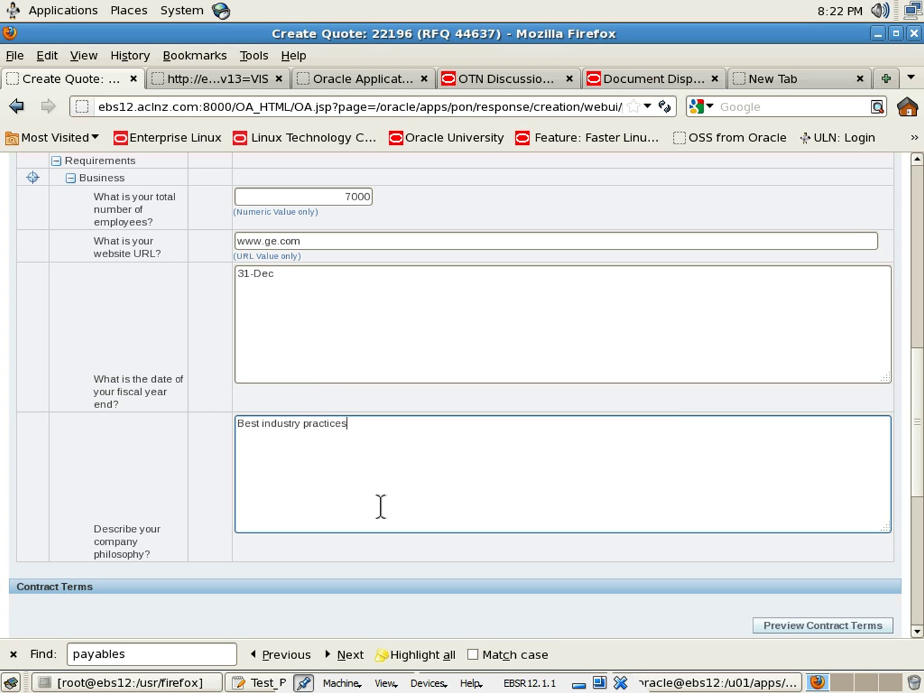
text(, higher savings and)
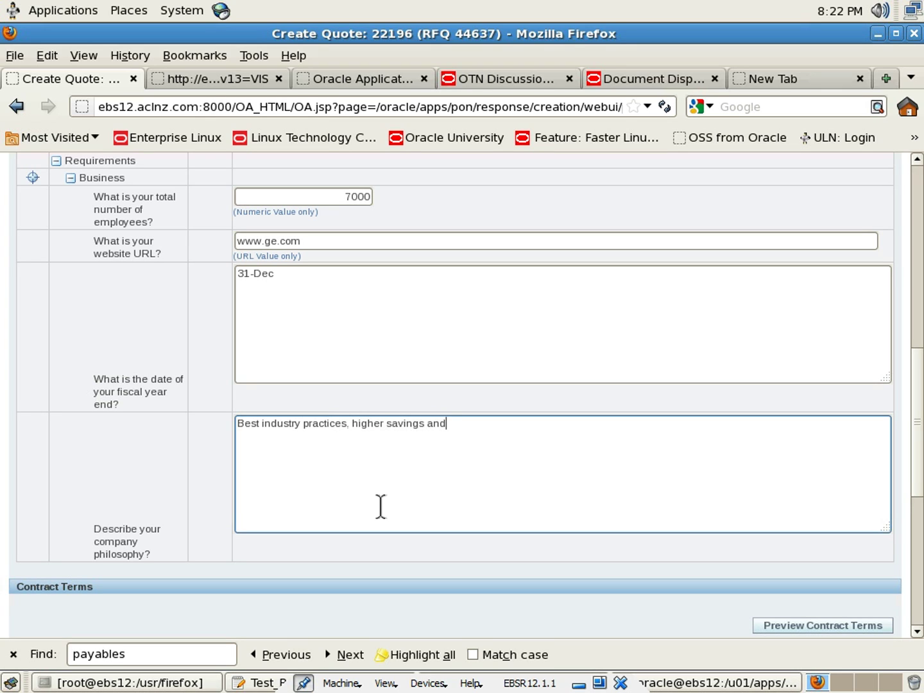
text( competitive rates)
scroll(331, 514, down, 5)
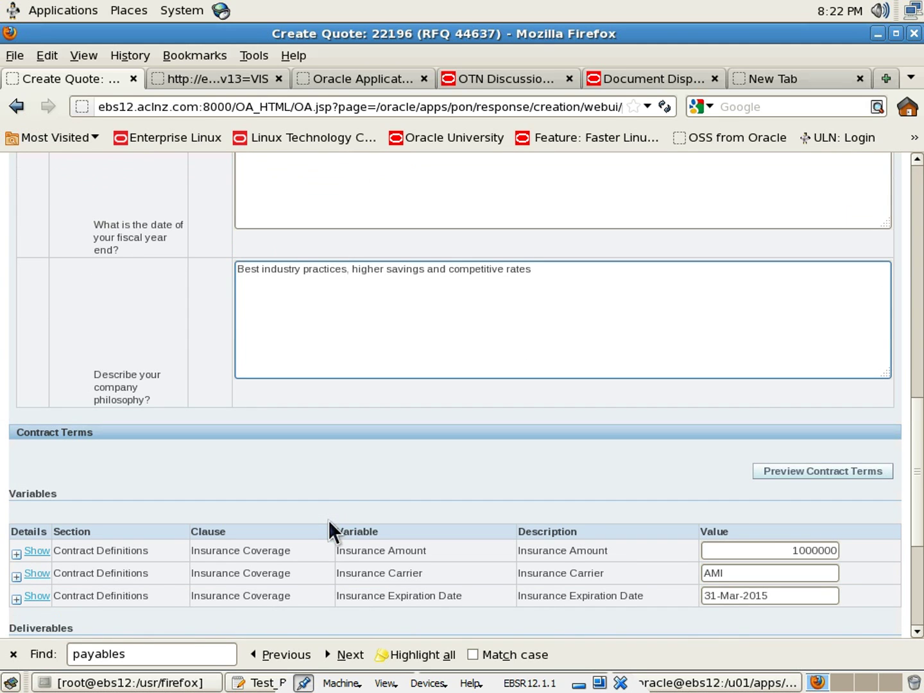
scroll(328, 519, down, 3)
Change the Insurance Amount contract variable to 2000000
drag(735, 471, 679, 471)
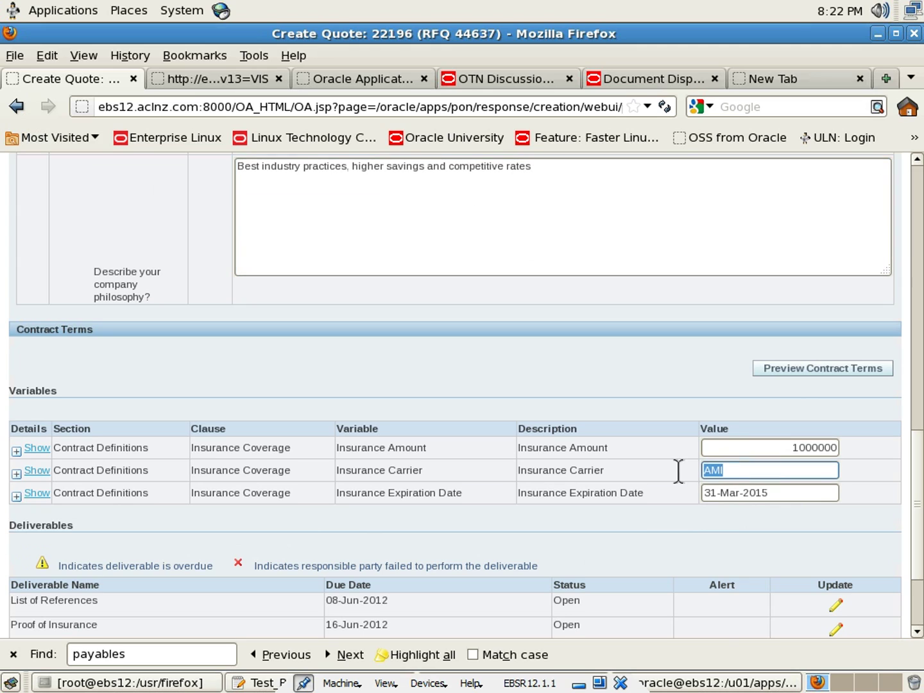
click(794, 446)
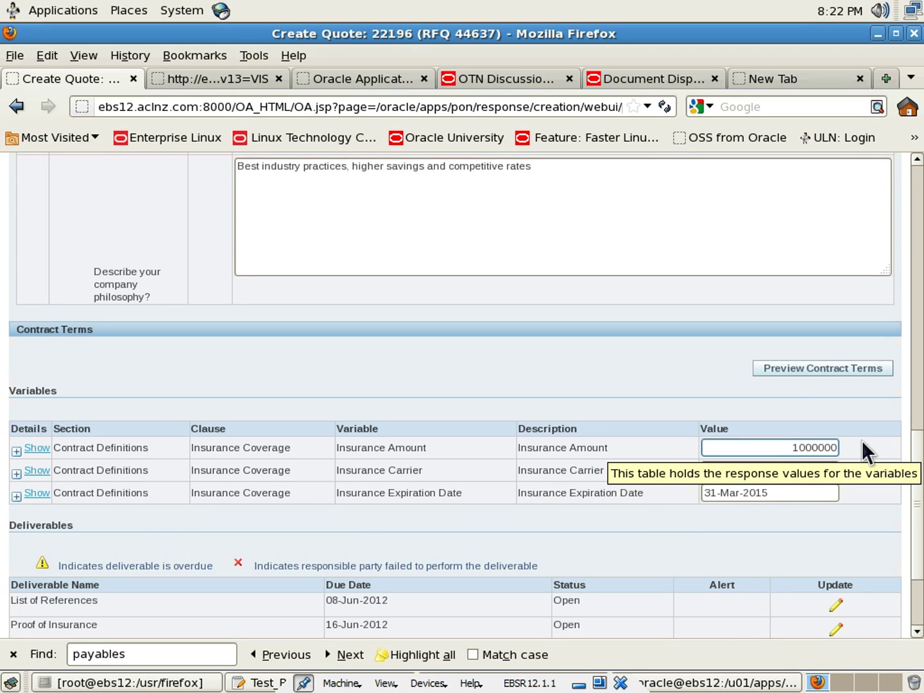
key(BackSpace)
text(2)
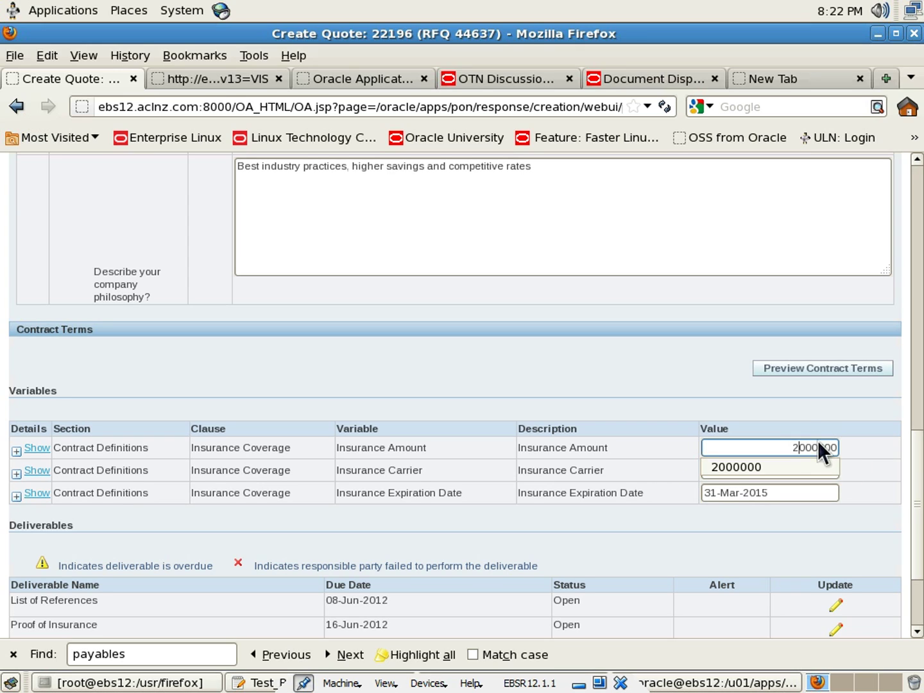
click(578, 409)
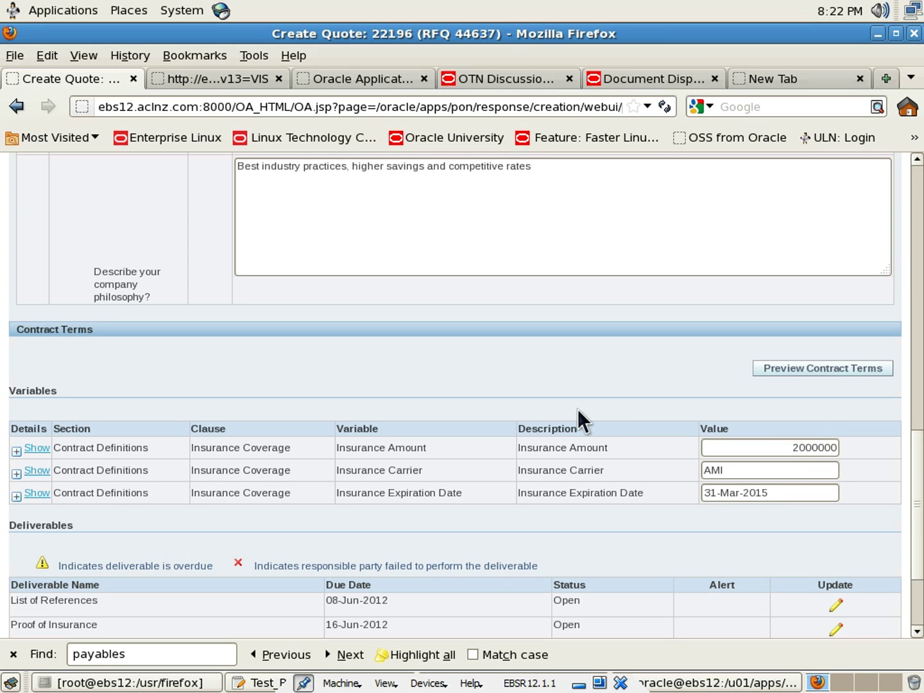
Set the Insurance Expiration Date to 31-Dec-2015
click(719, 494)
click(736, 493)
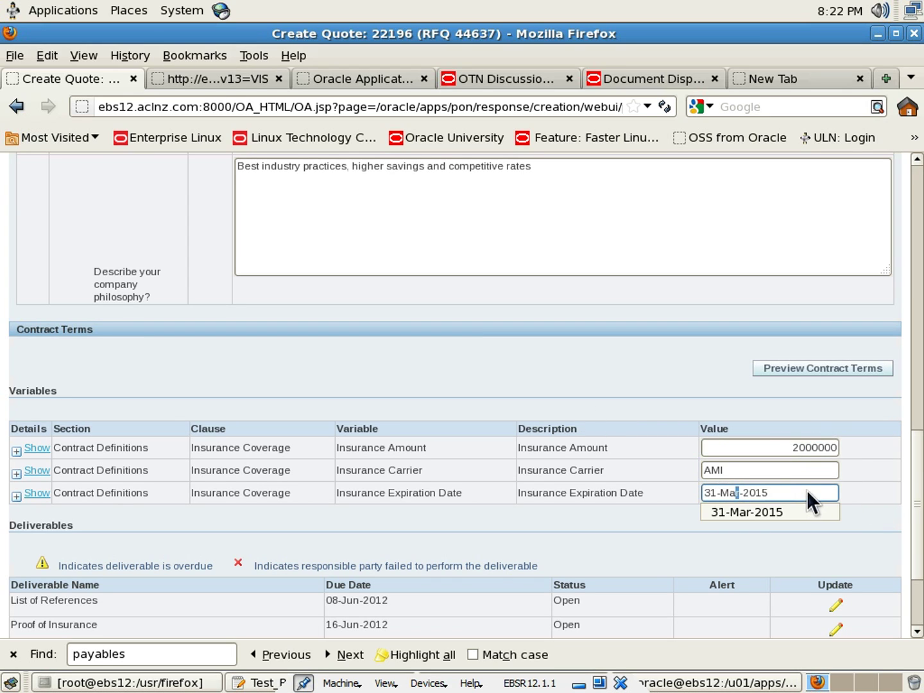
key(BackSpace)
key(BackSpace)
key(BackSpace)
text(Dec)
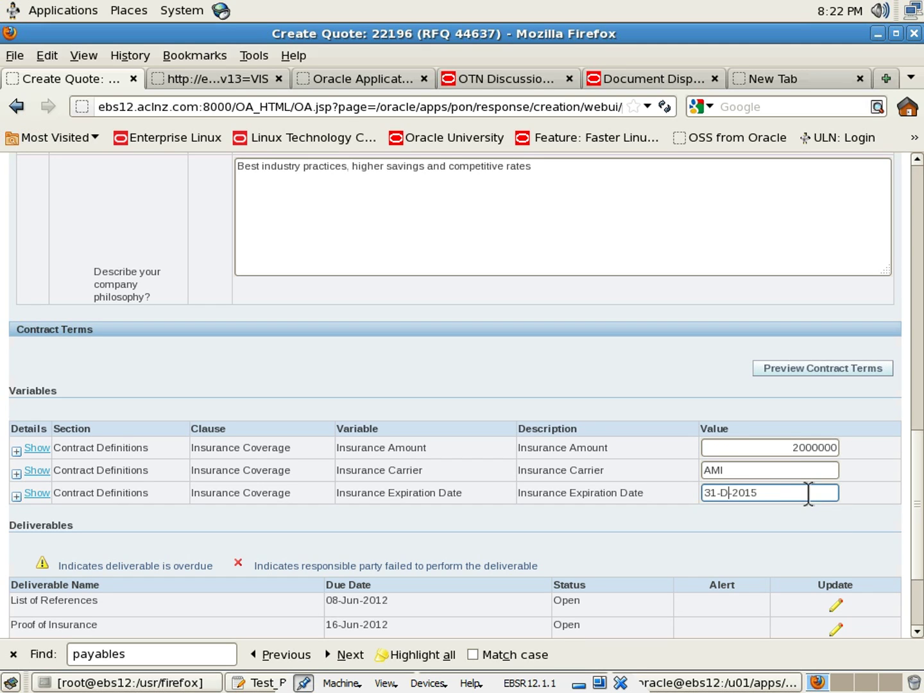
click(564, 485)
scroll(564, 482, down, 4)
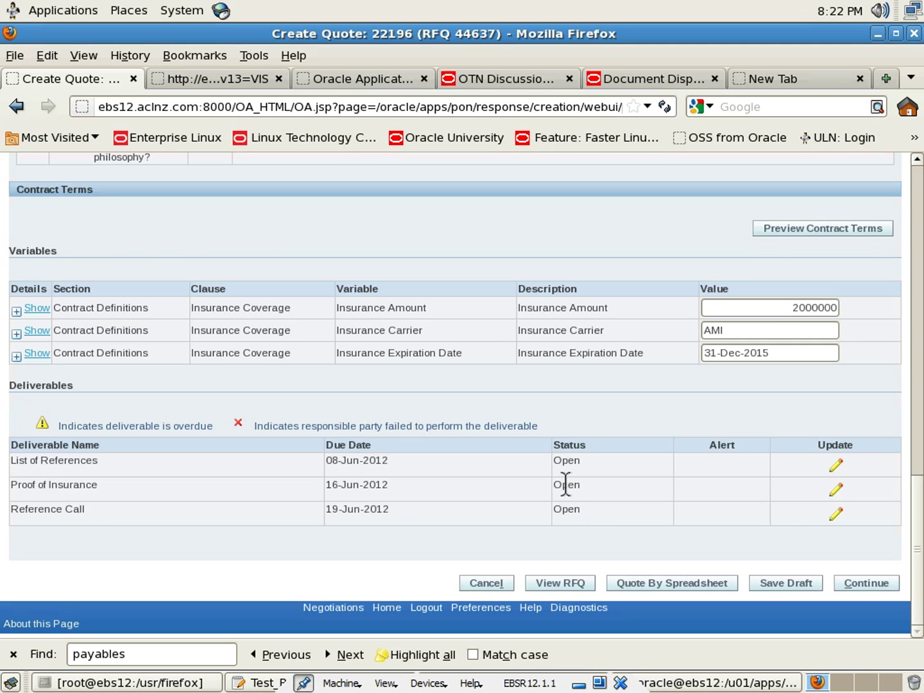
scroll(566, 484, up, 16)
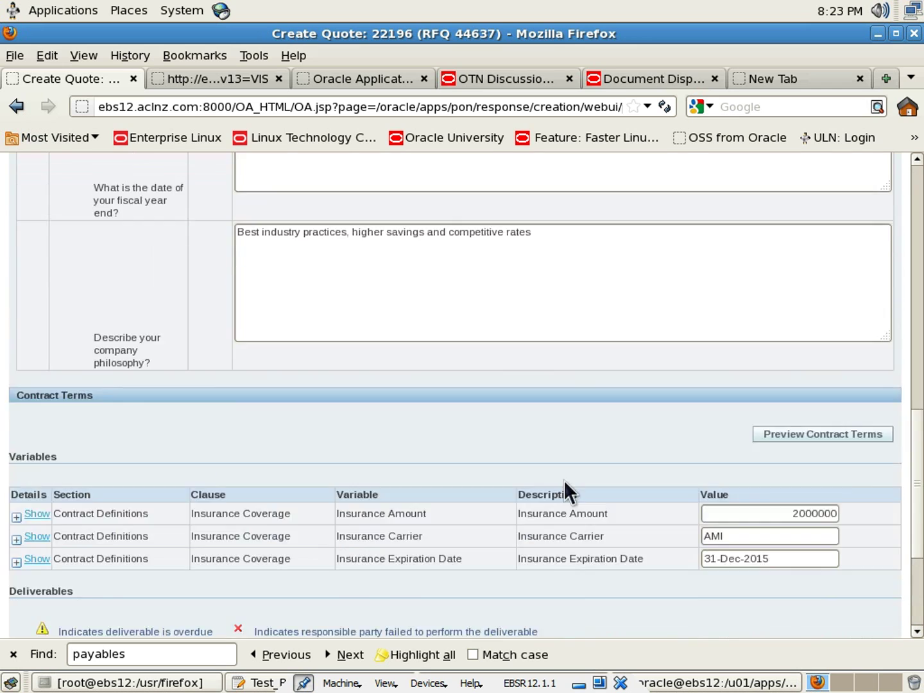
scroll(136, 259, up, 6)
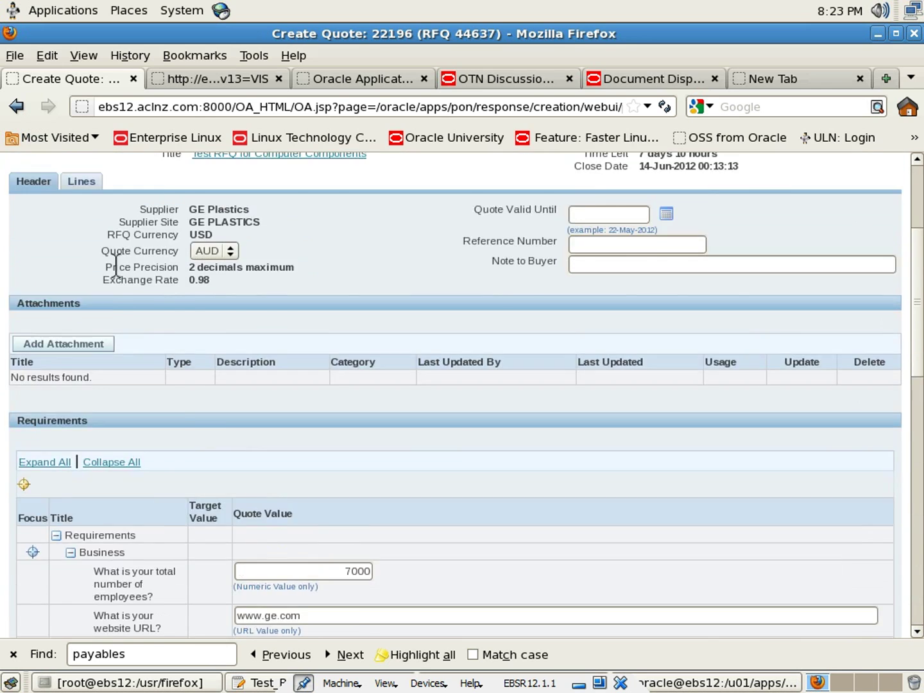
Price Hard Drive A at 90 and Hard Drive B at 210 on the quote's Lines
click(80, 236)
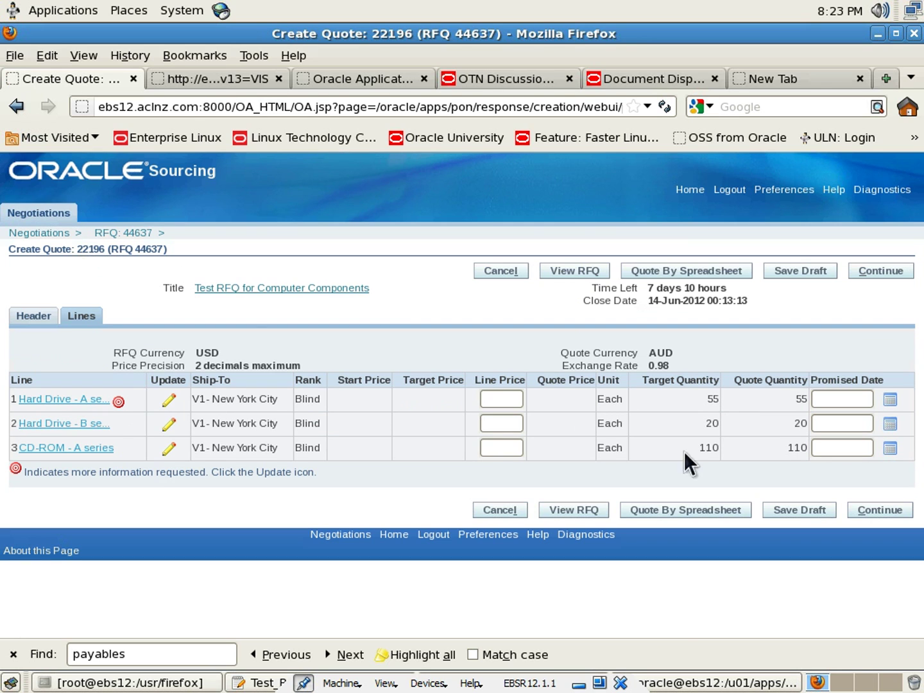
click(511, 399)
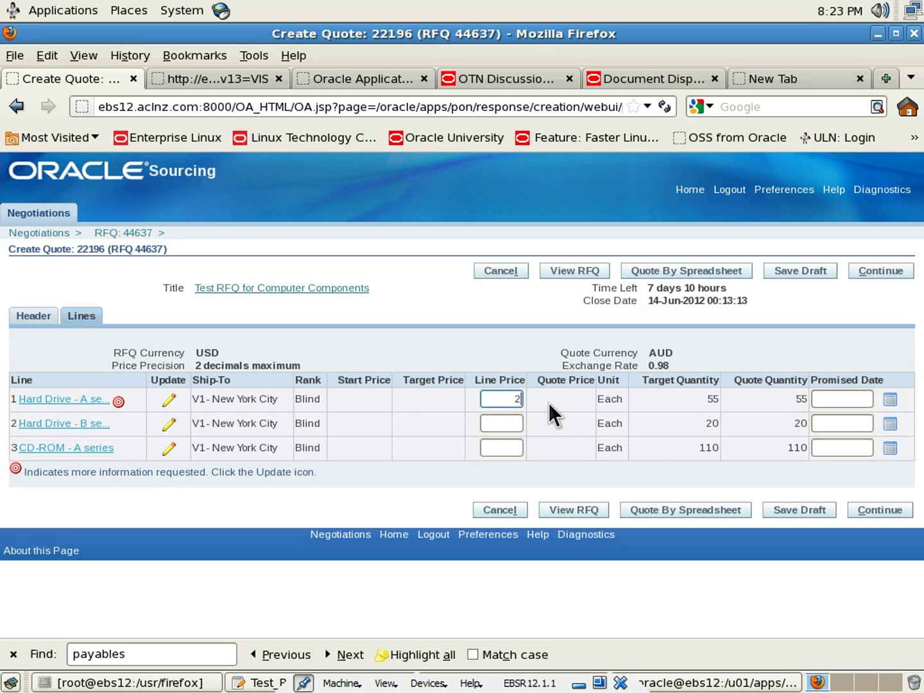
text(190)
drag(501, 399, 537, 402)
text(210)
key(Tab)
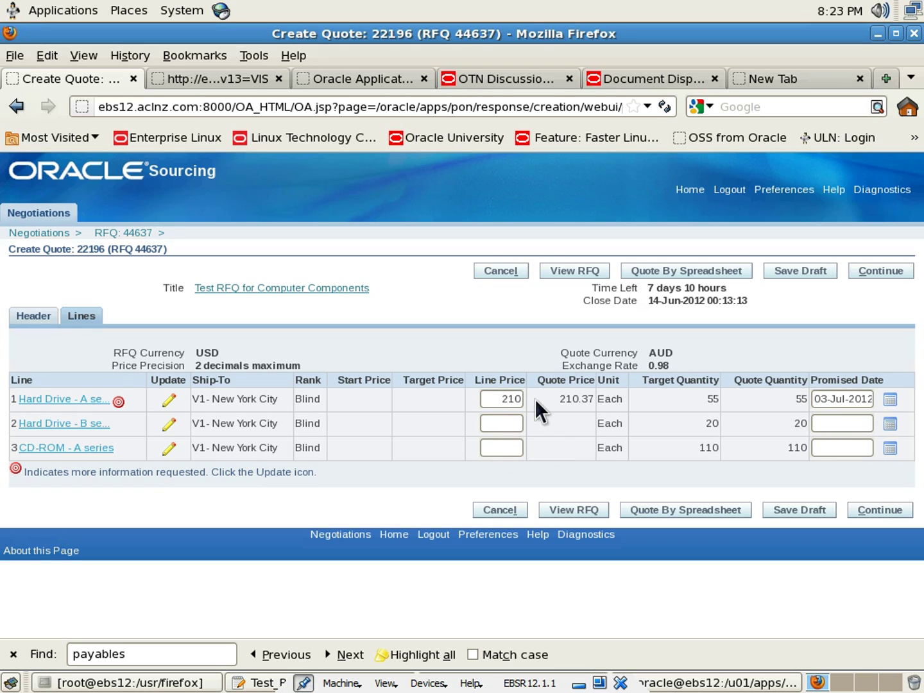
key(Tab)
click(504, 422)
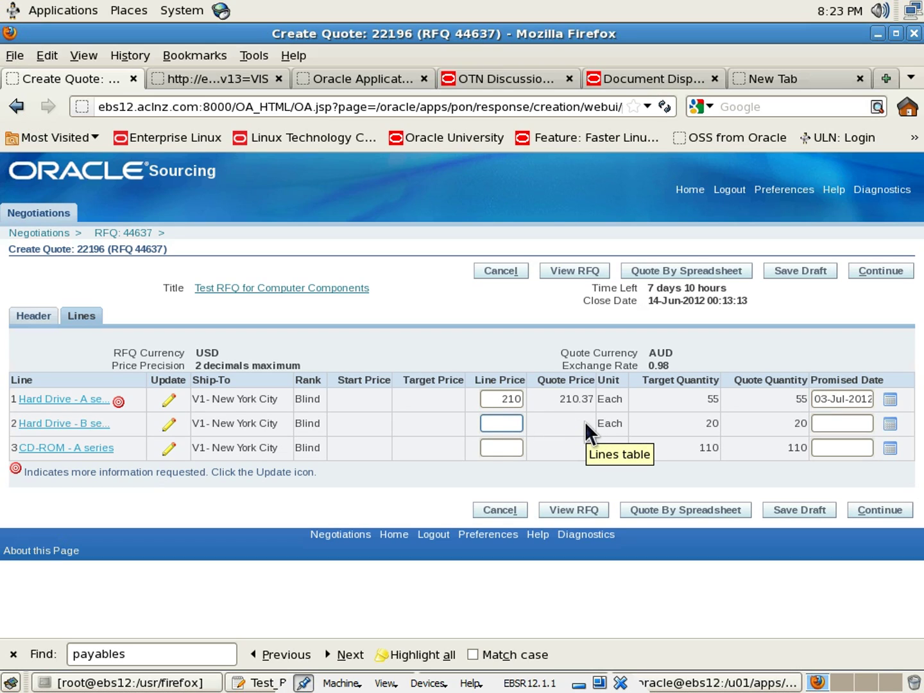
drag(499, 399, 550, 398)
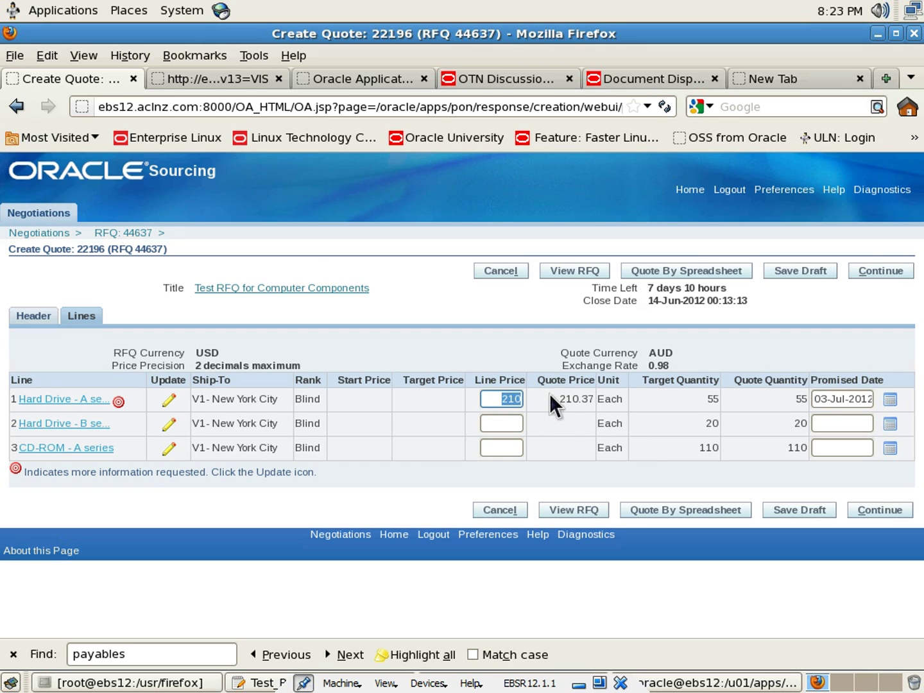
text(90)
click(563, 429)
click(498, 431)
text(210)
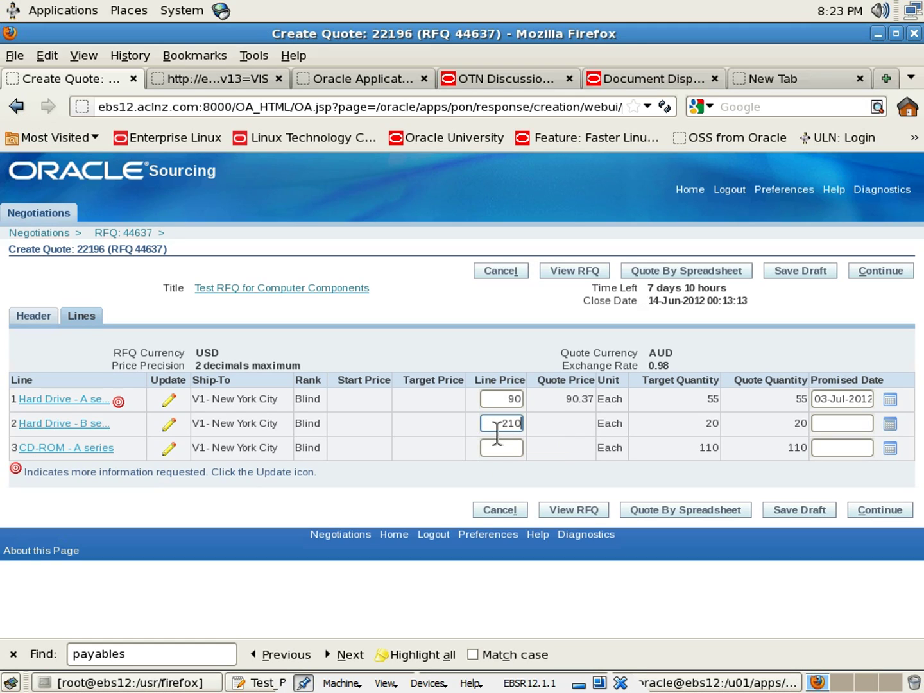
click(513, 449)
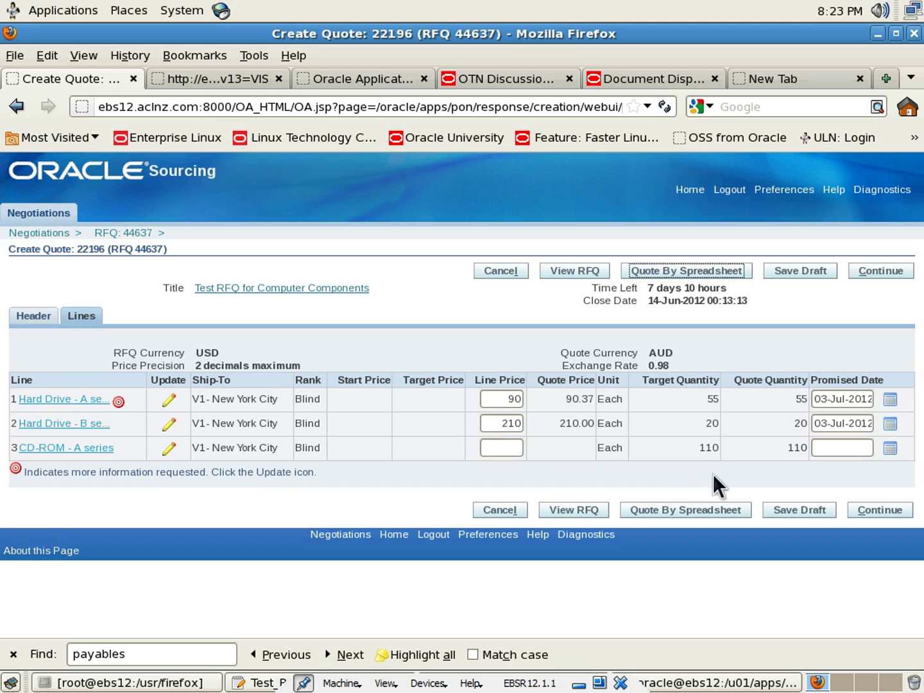
click(171, 402)
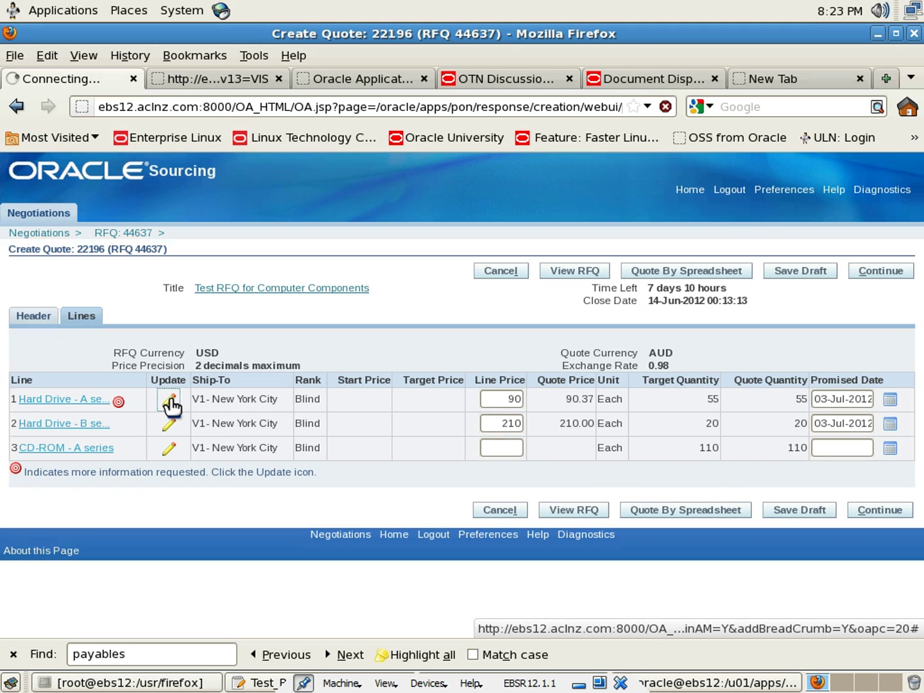
scroll(186, 404, down, 3)
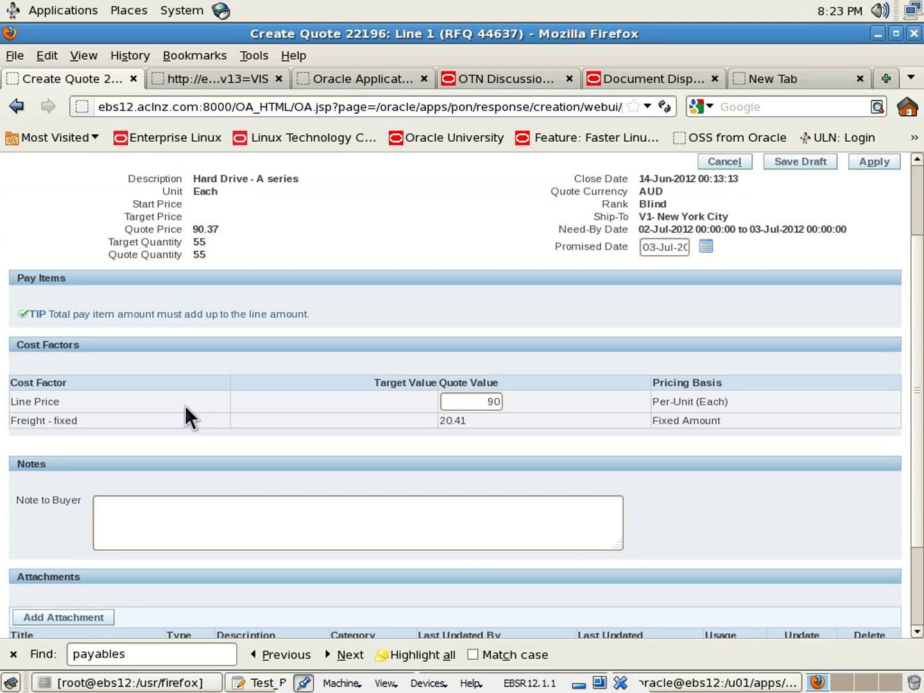
scroll(184, 405, down, 3)
scroll(187, 409, up, 3)
scroll(325, 403, up, 3)
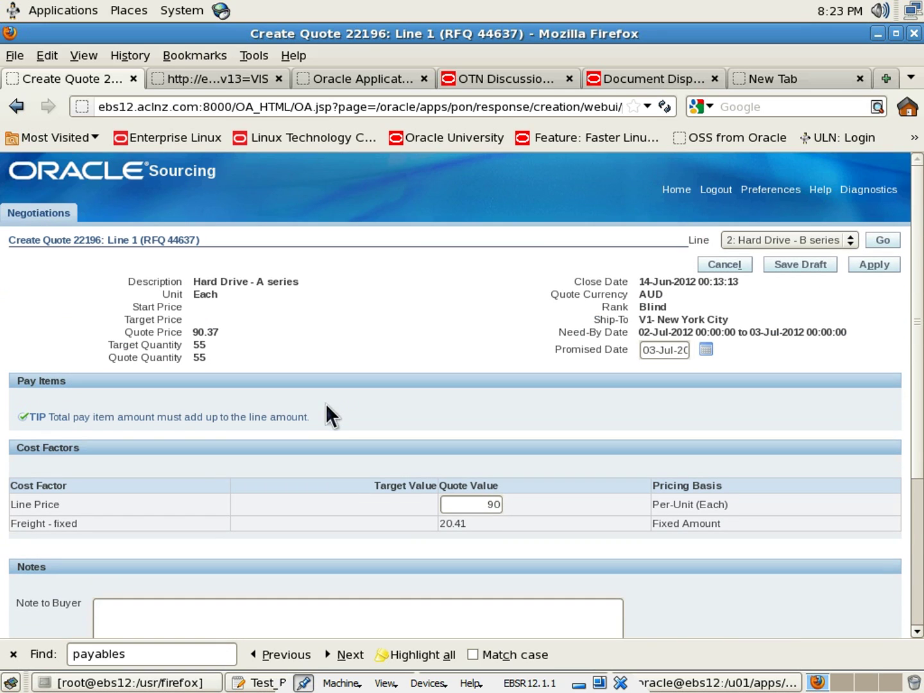
click(874, 266)
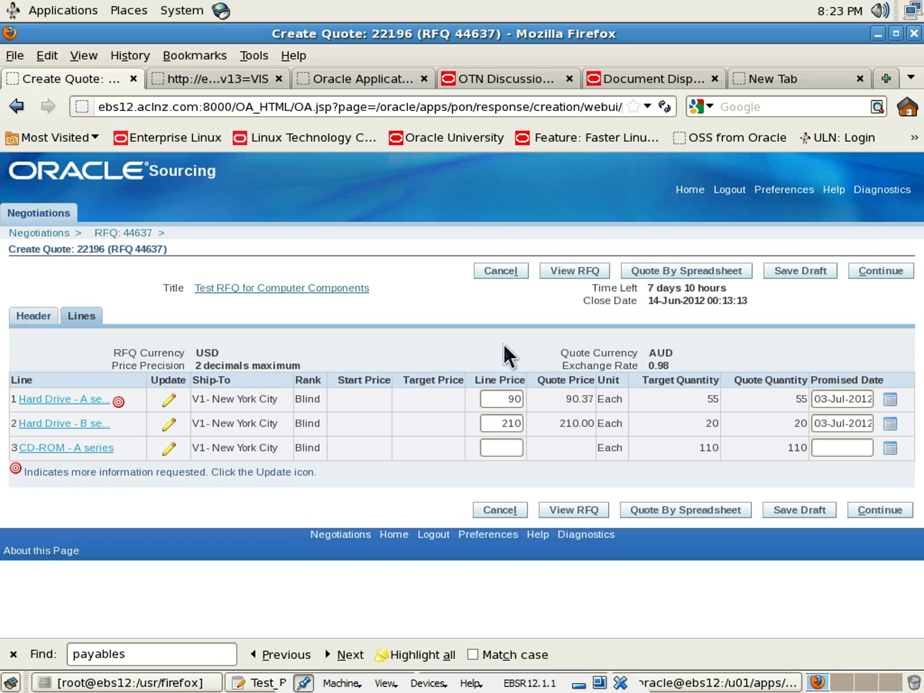
Price the CD-ROM line at 45, save the draft, and continue to Review and Submit
click(508, 449)
text(45)
click(695, 526)
click(804, 512)
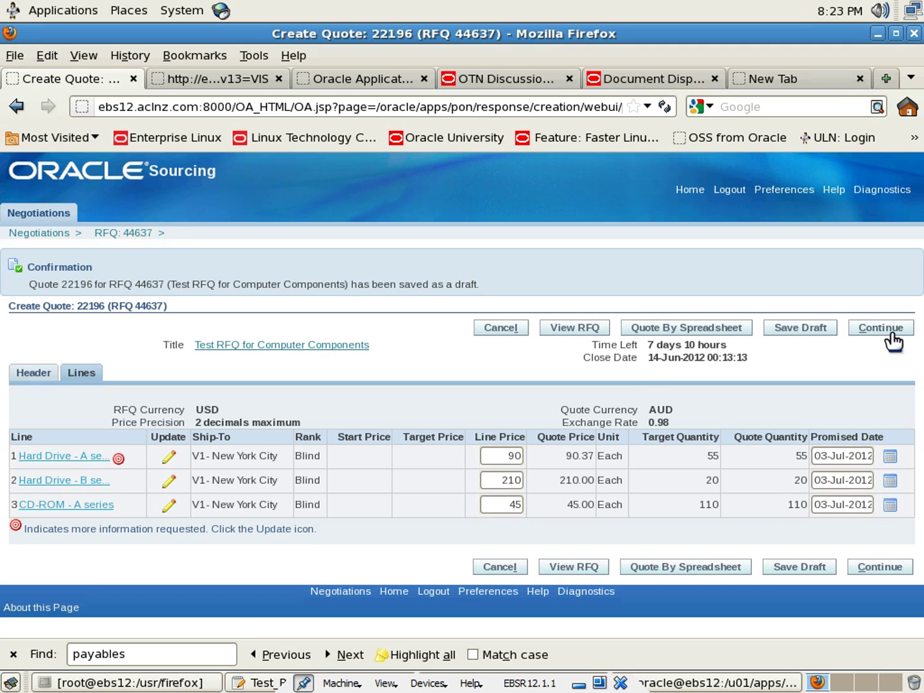
click(892, 329)
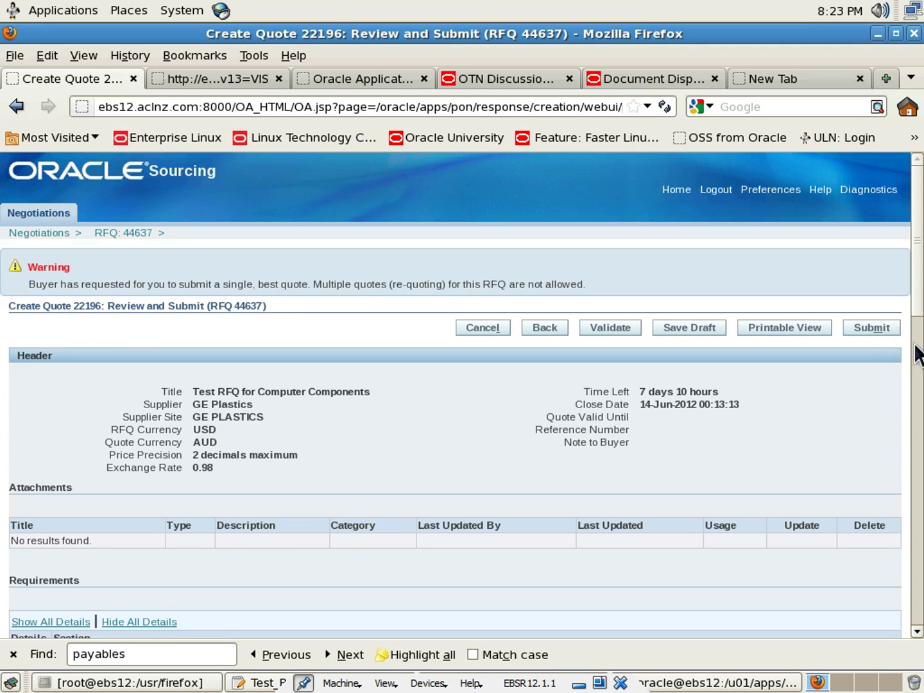
click(609, 333)
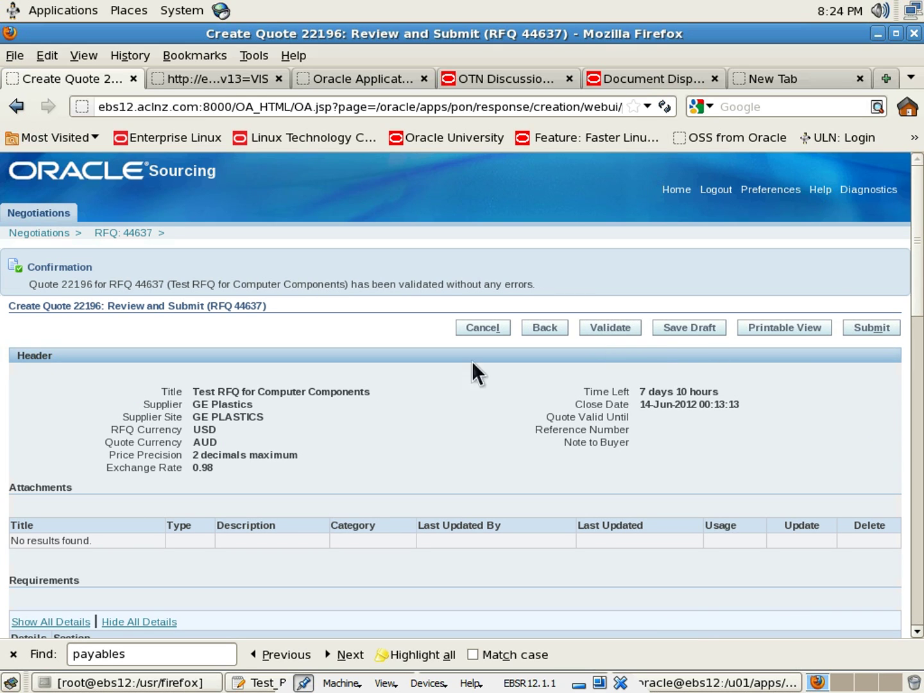
scroll(361, 389, down, 5)
scroll(361, 392, down, 6)
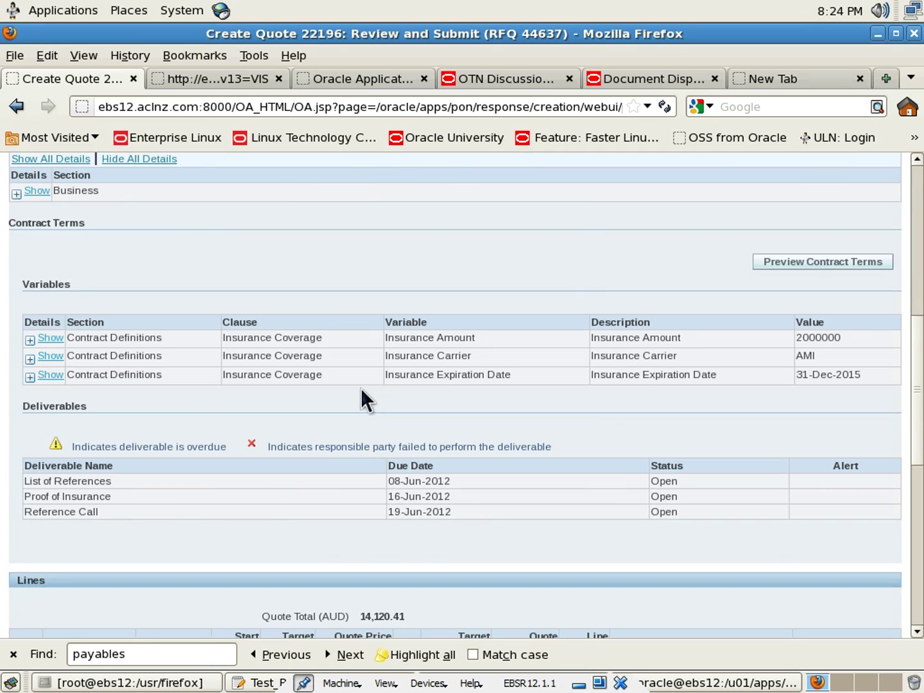
scroll(361, 389, down, 10)
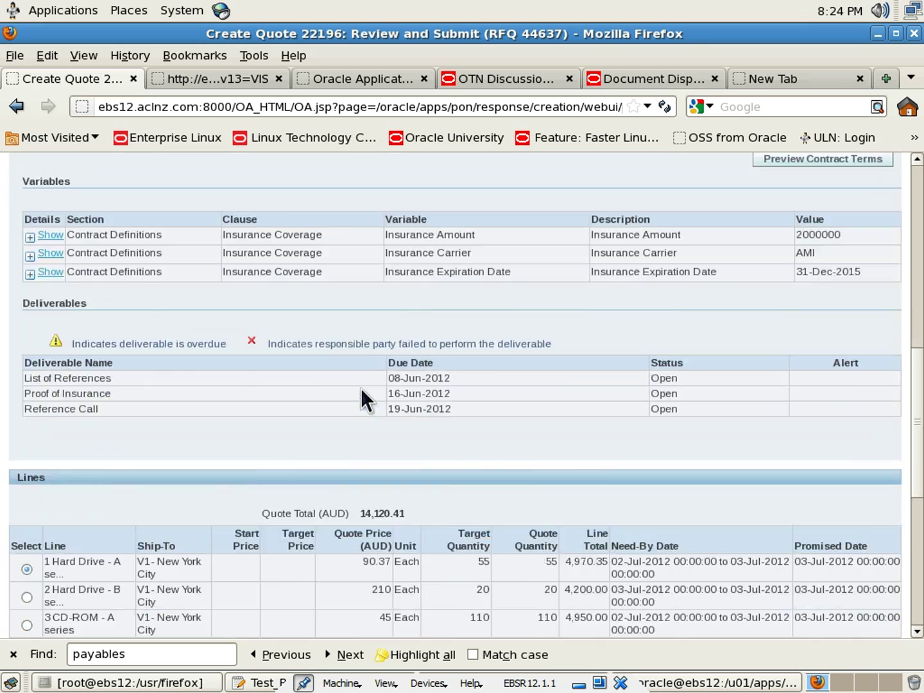
scroll(361, 389, up, 20)
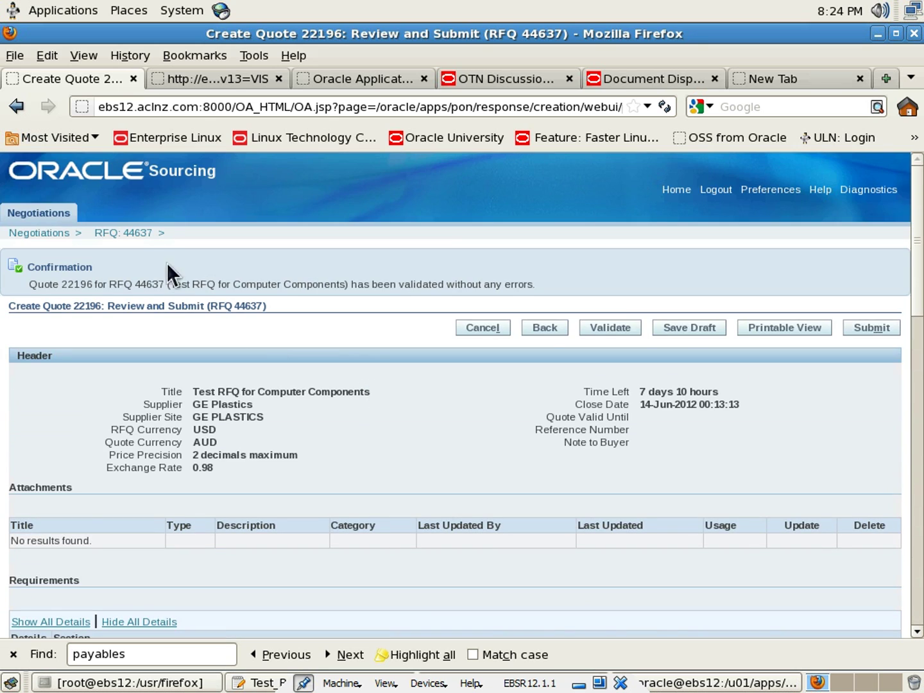
click(124, 232)
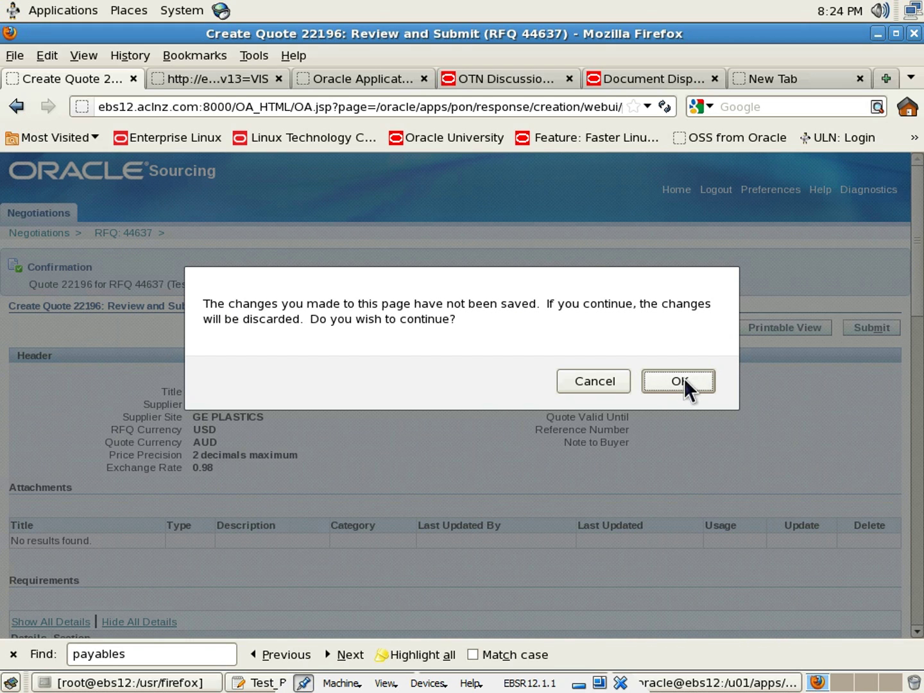
click(600, 378)
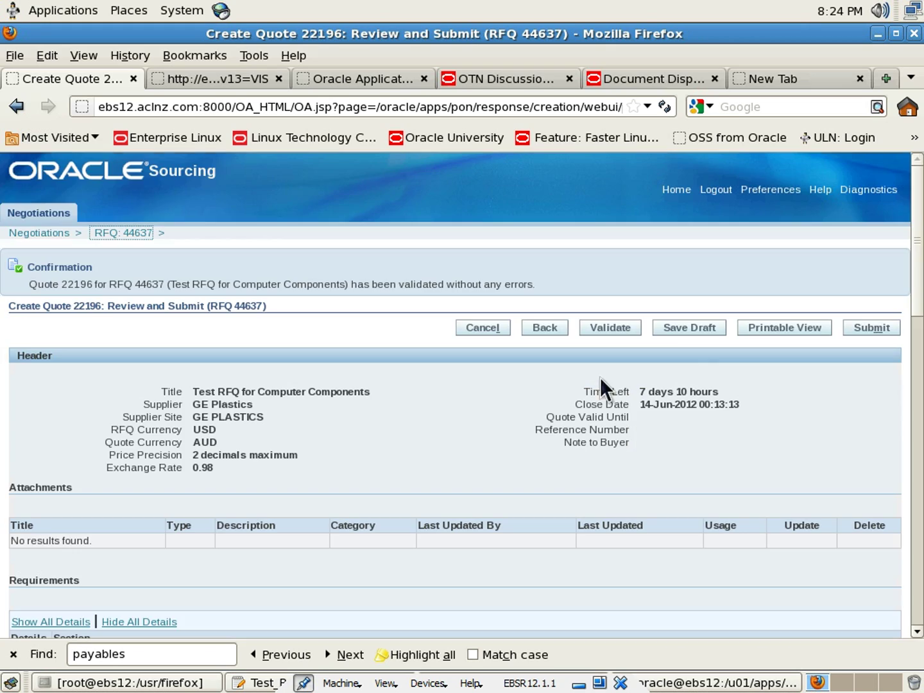
Save quote 22196 as a draft and check it appears as Draft on Negotiations Home
click(683, 332)
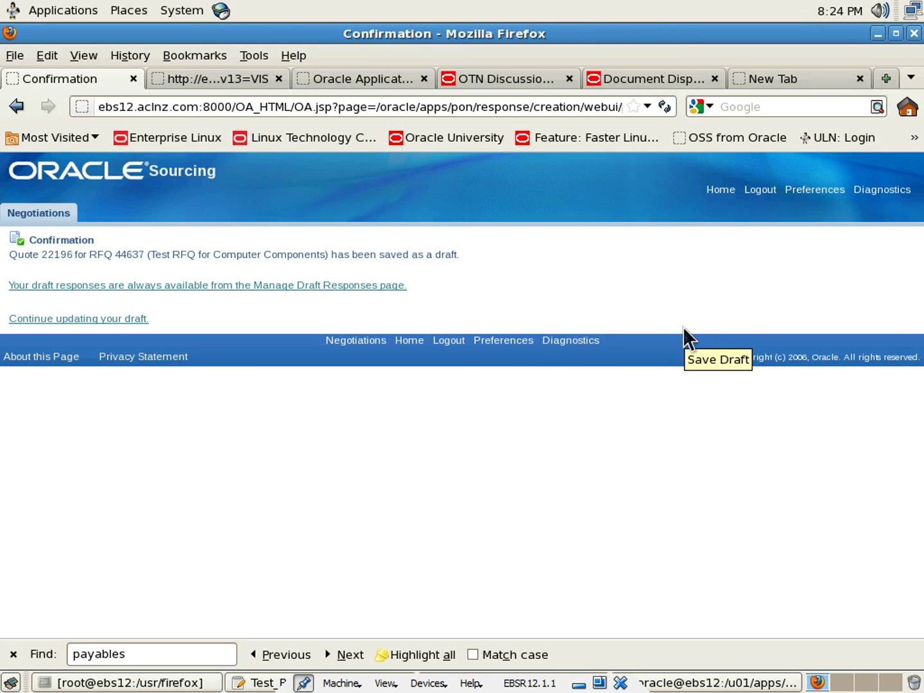
click(136, 285)
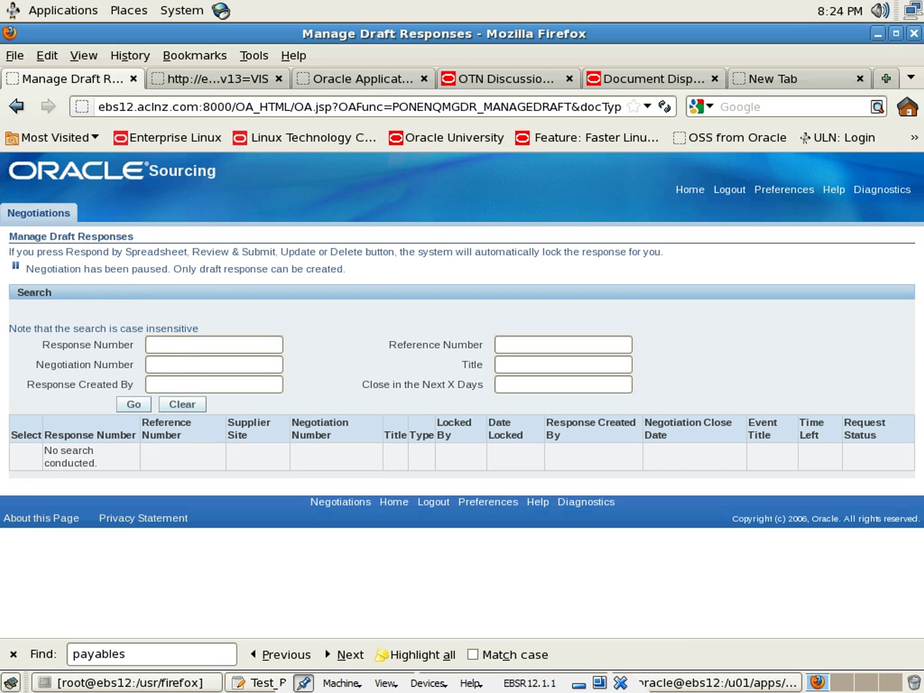
click(43, 214)
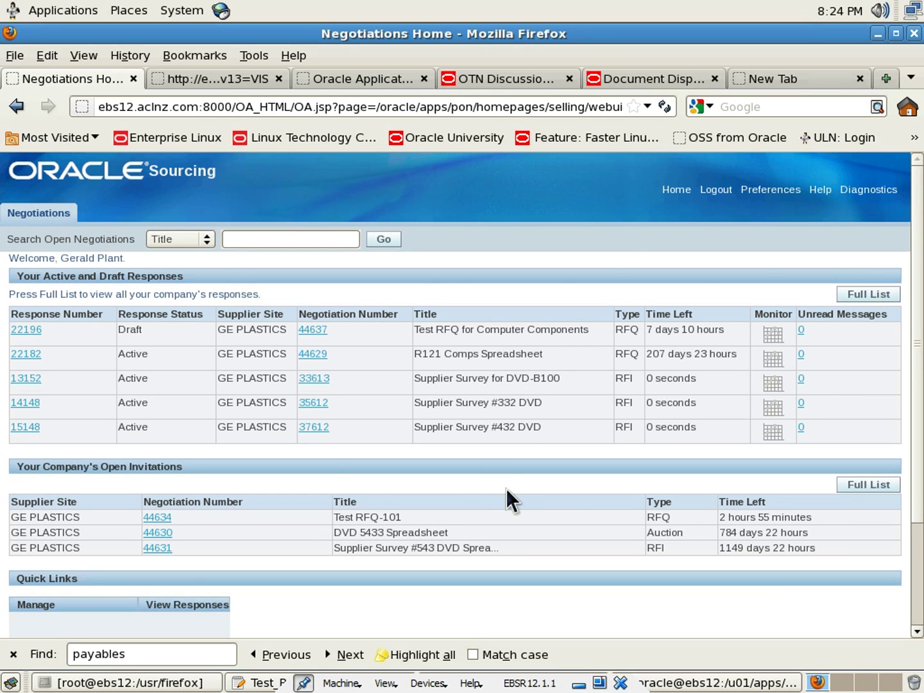
scroll(505, 488, down, 3)
scroll(506, 501, up, 2)
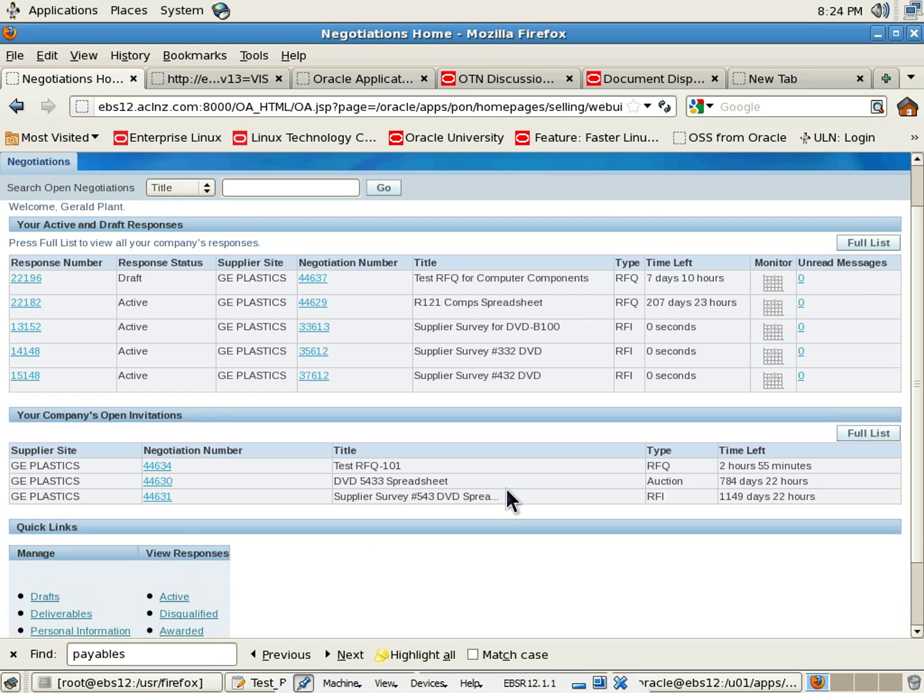
scroll(506, 489, up, 2)
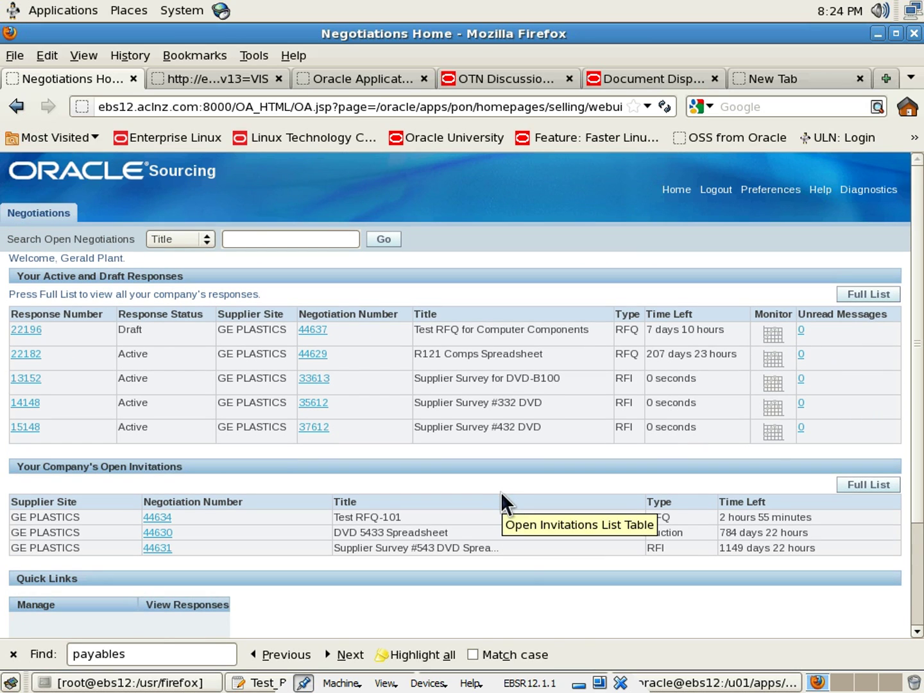
scroll(500, 492, down, 2)
scroll(501, 499, down, 2)
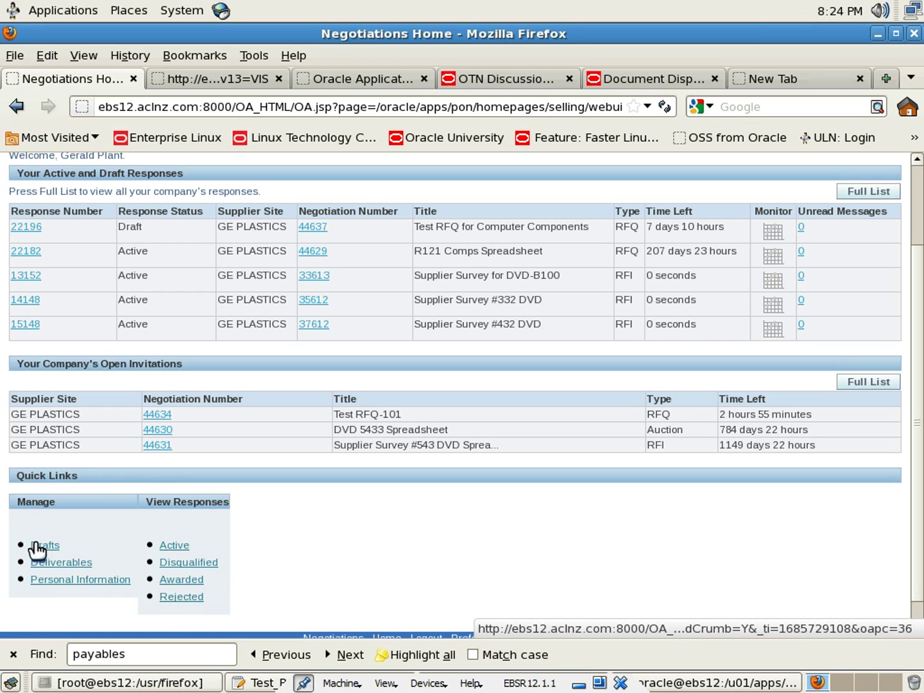
Search draft responses for negotiation 44637 and select draft 22196
click(45, 546)
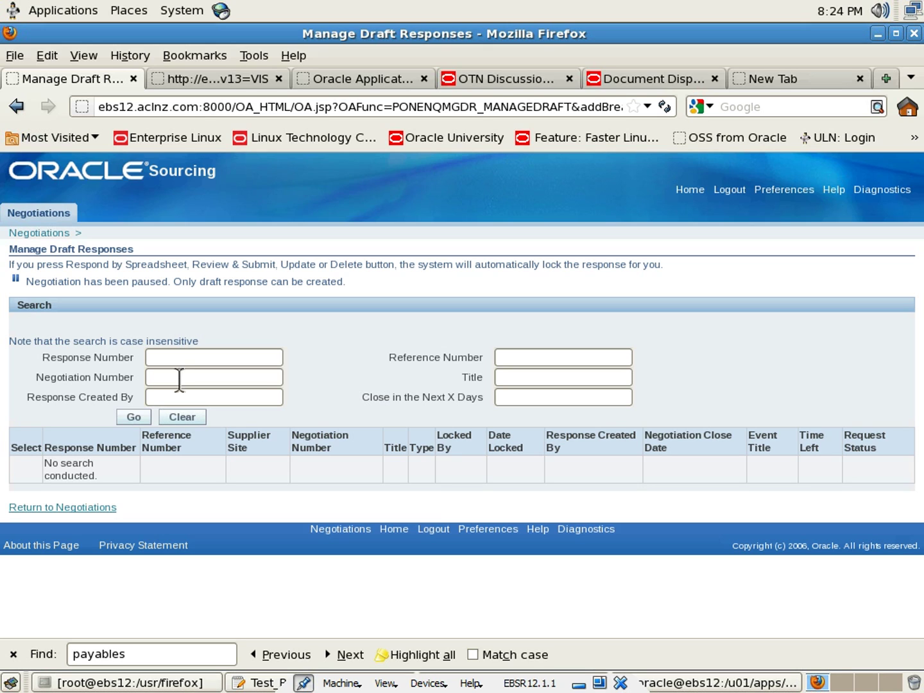
click(136, 419)
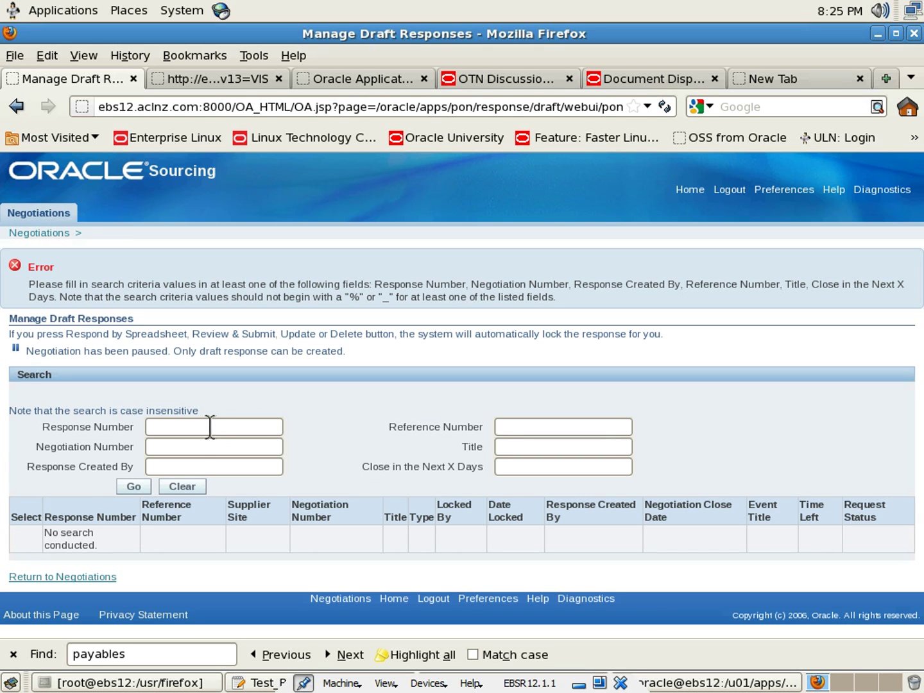
click(527, 427)
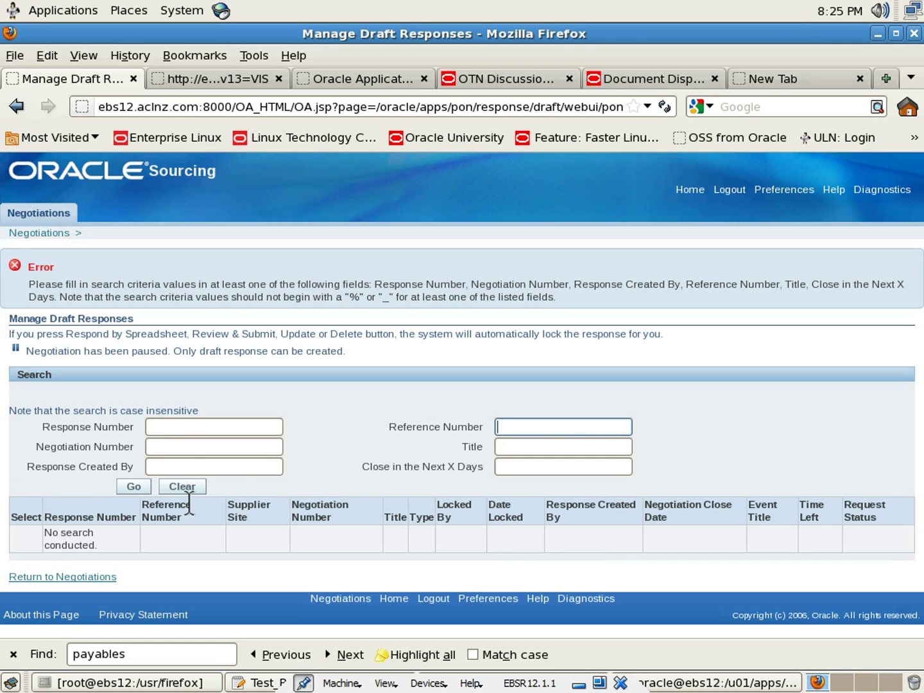
click(193, 448)
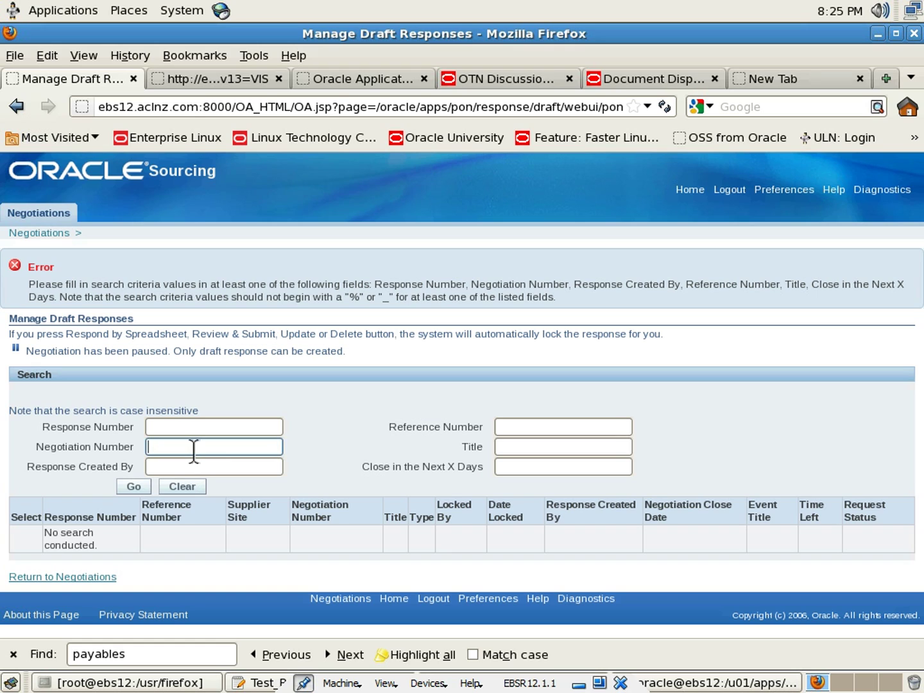
text(44637)
click(133, 487)
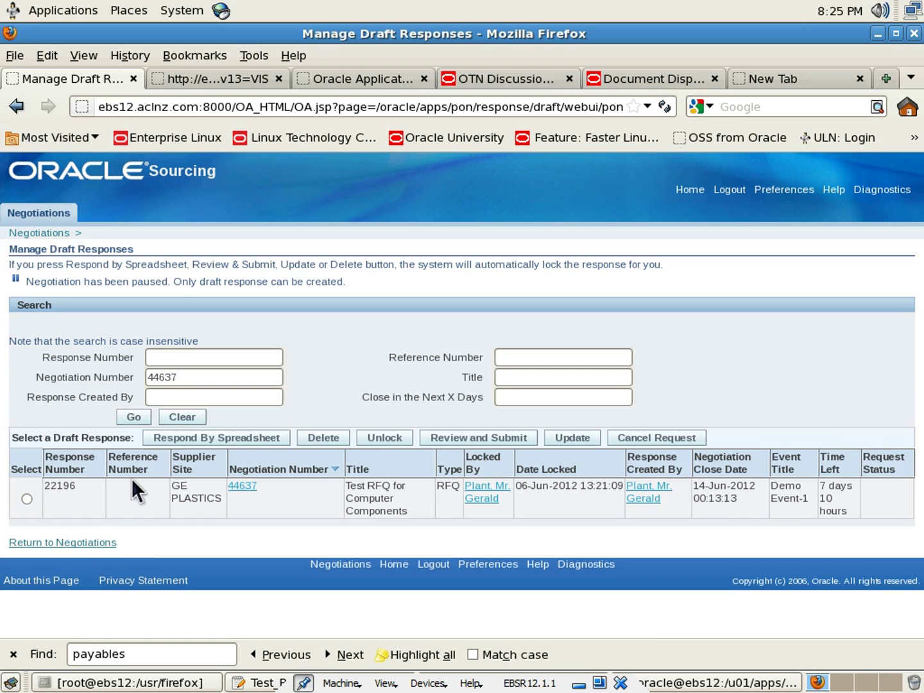
click(25, 498)
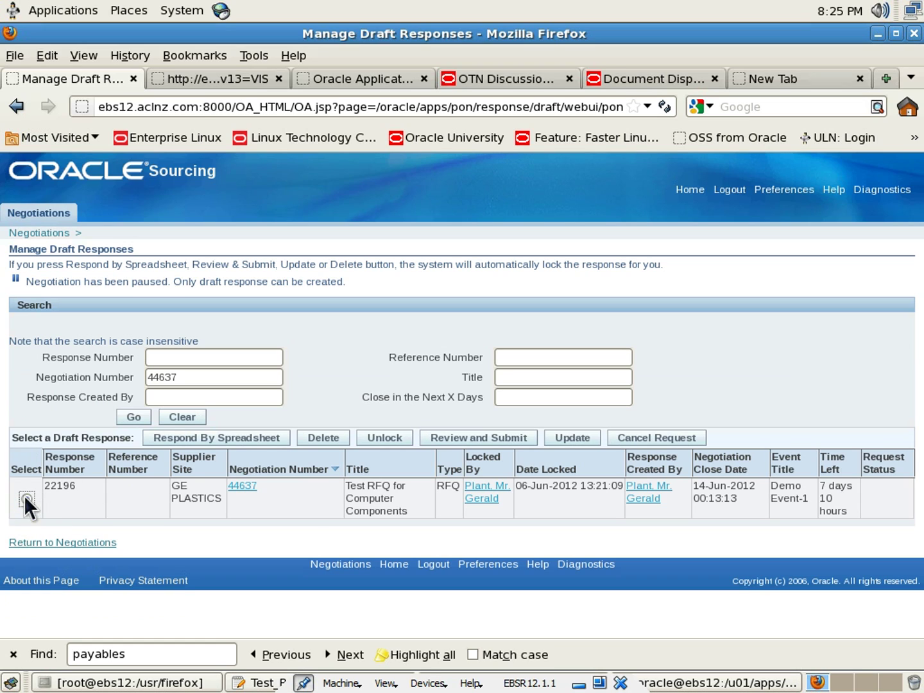
click(244, 489)
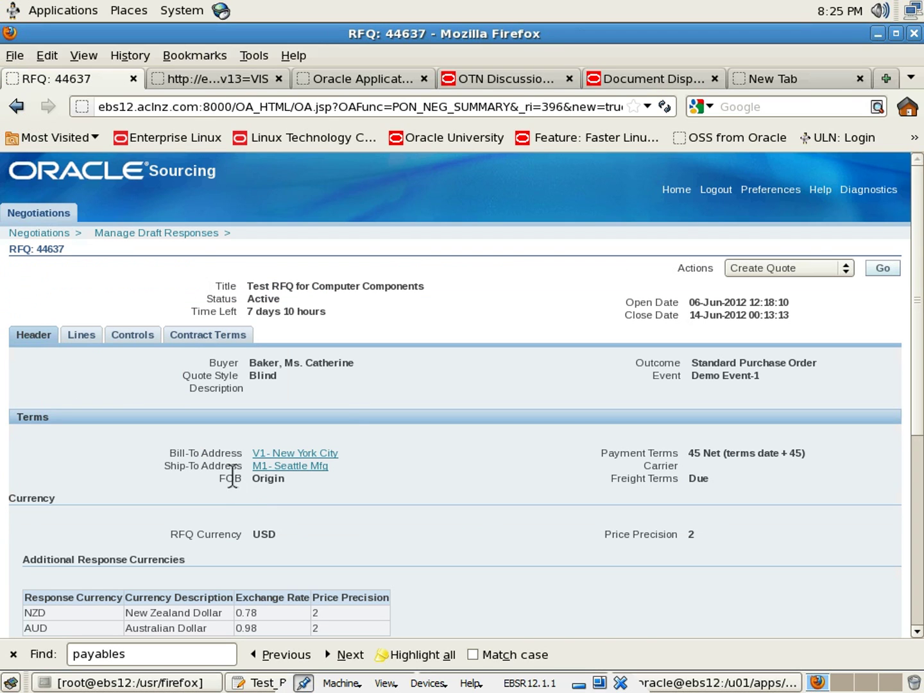
click(813, 264)
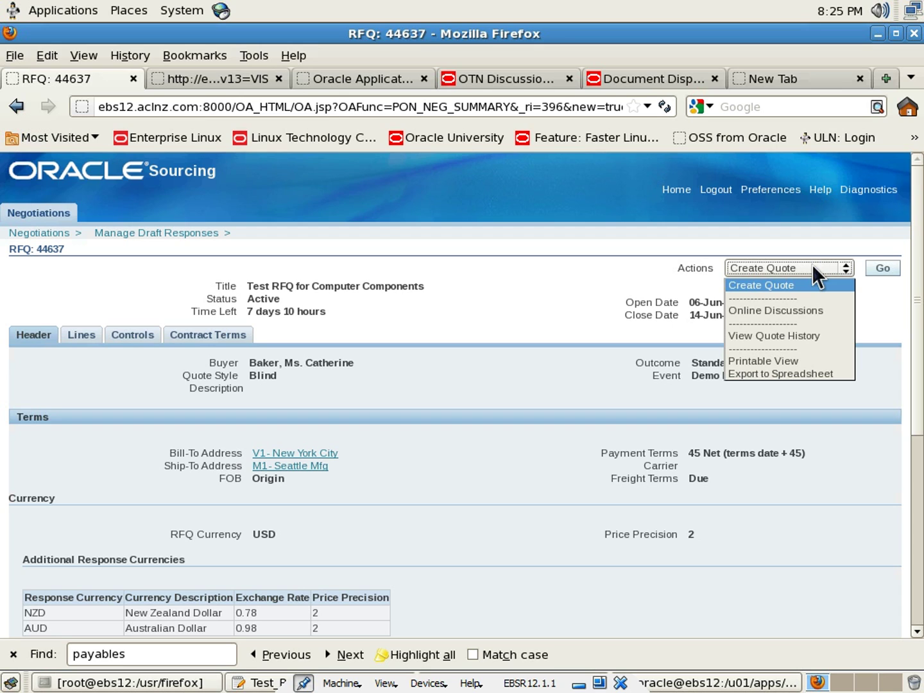
click(813, 266)
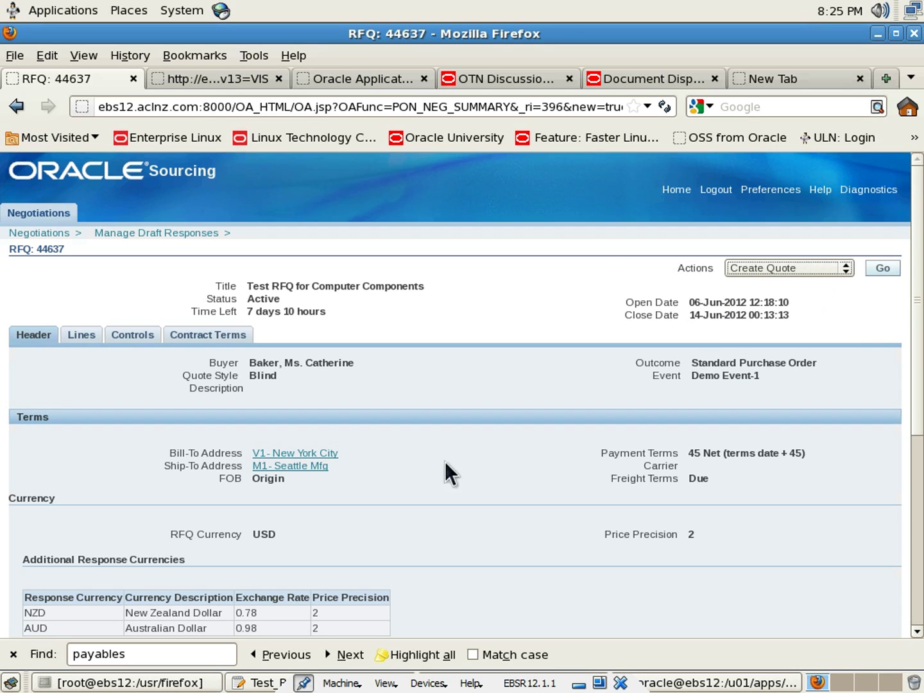
scroll(546, 465, down, 5)
scroll(546, 462, down, 3)
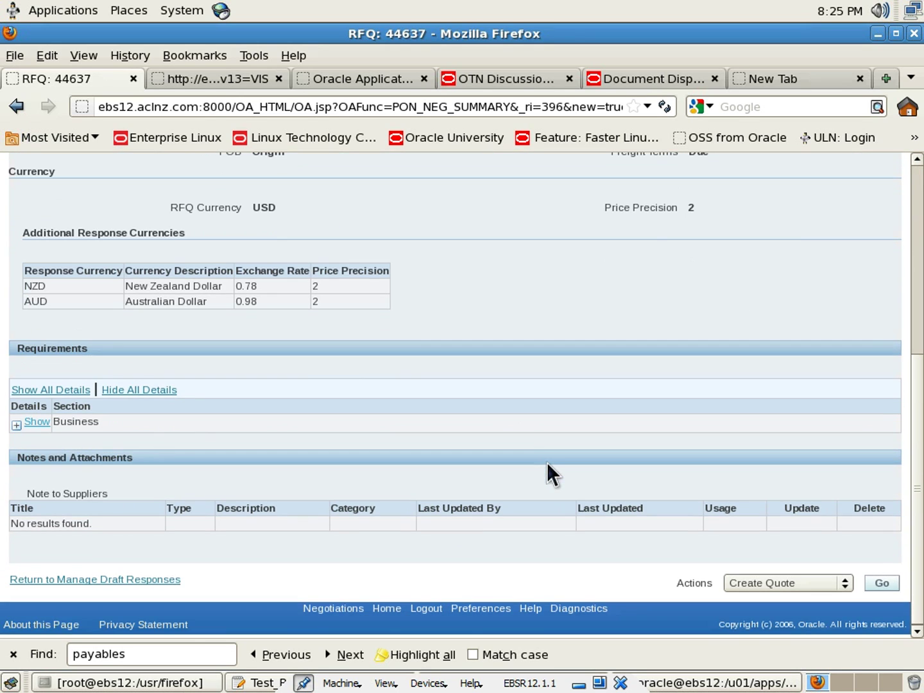
scroll(547, 462, up, 8)
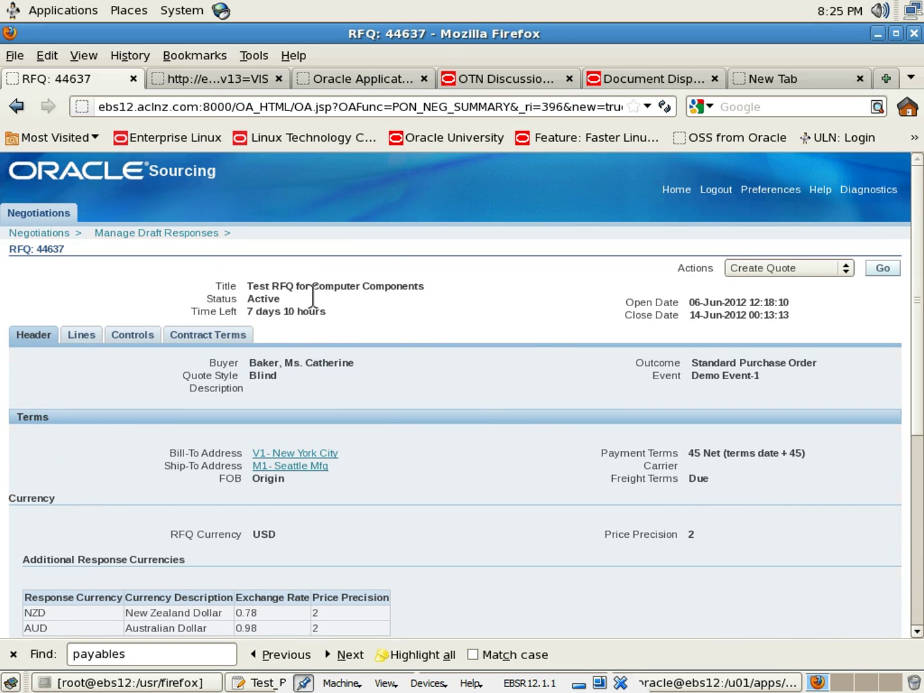
click(800, 267)
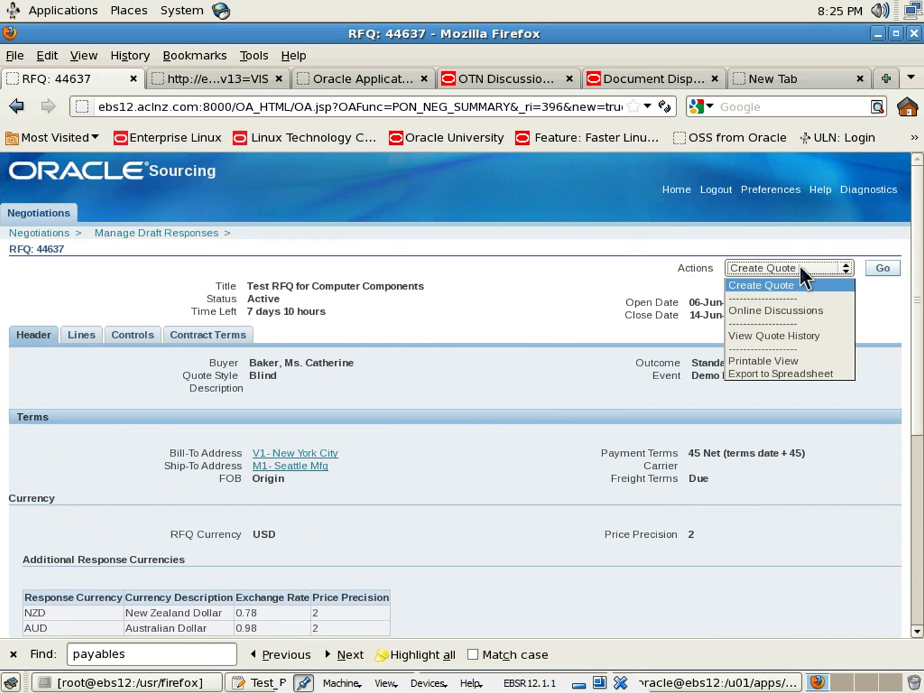
click(800, 265)
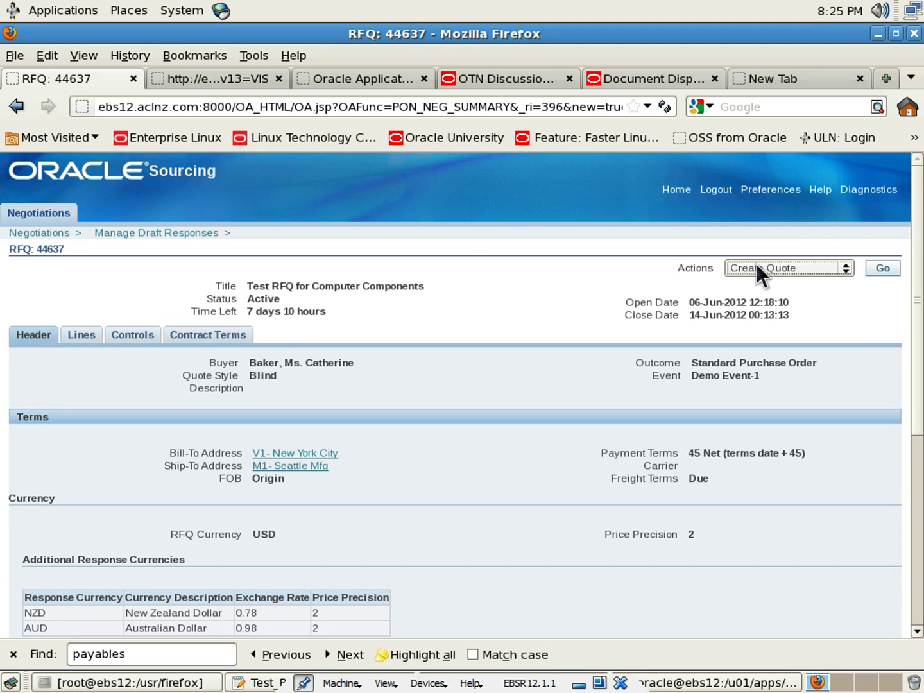
click(171, 239)
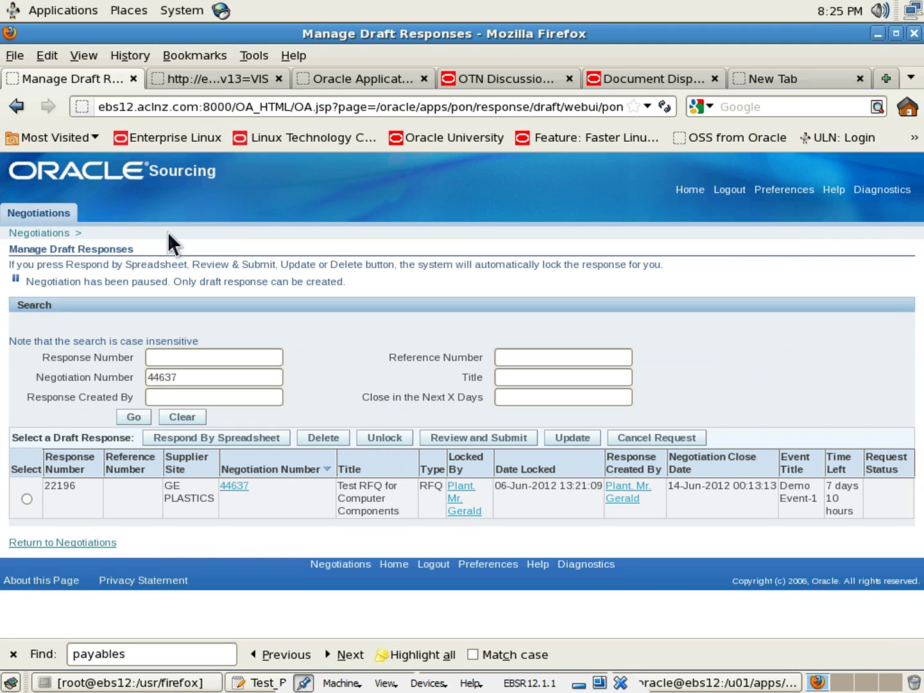
Review draft quote 22196 for RFQ 44637 and submit it to the buyer
click(26, 499)
click(471, 443)
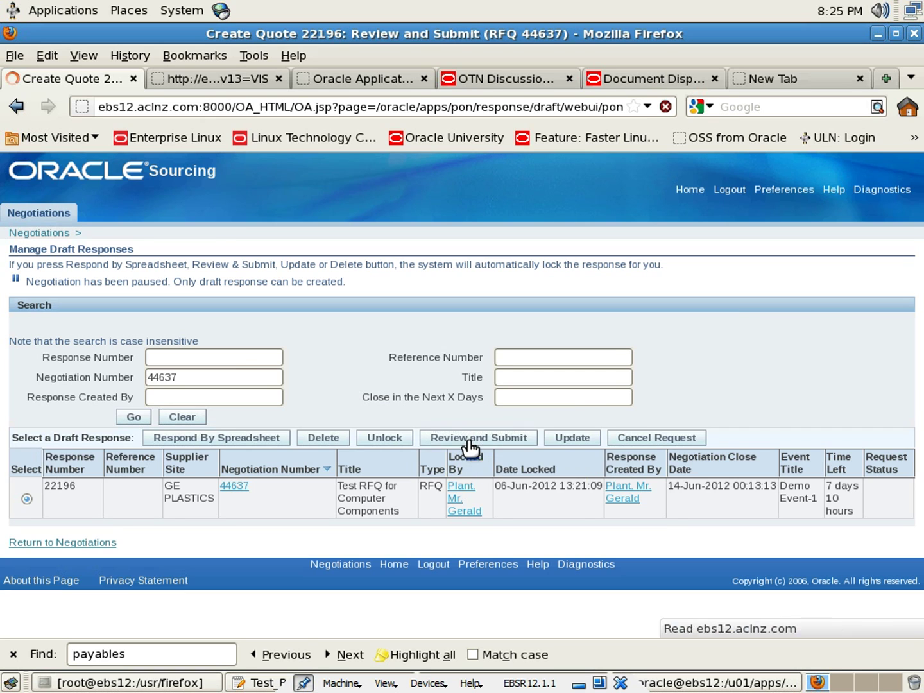
scroll(415, 430, down, 8)
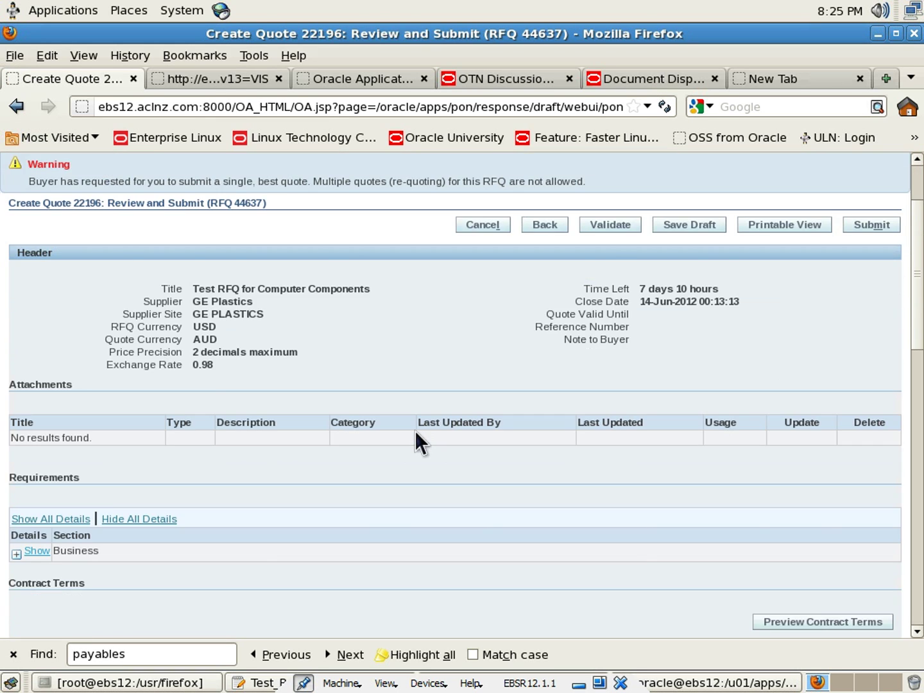
scroll(414, 430, up, 8)
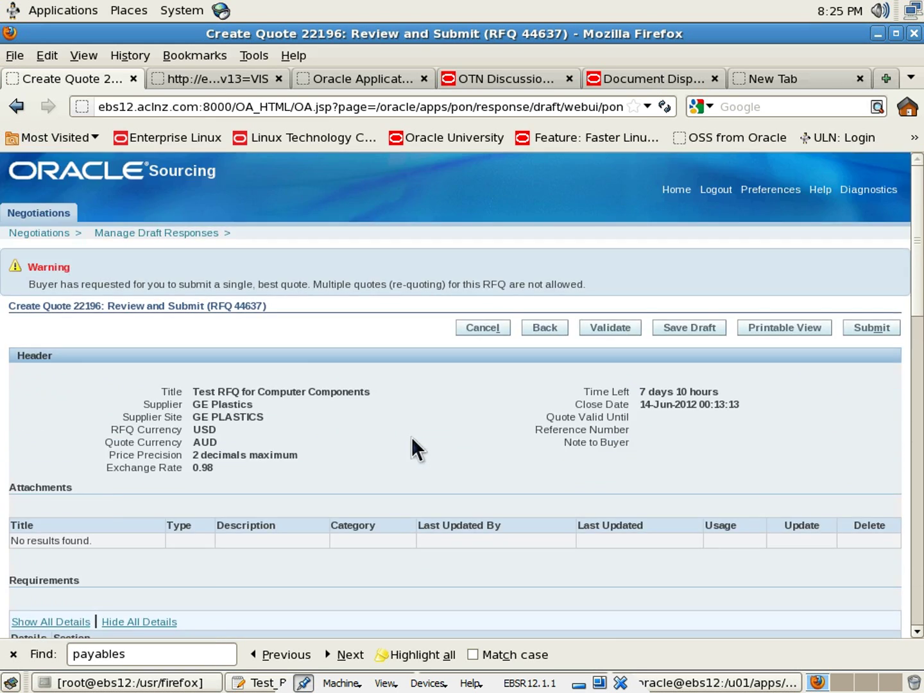
click(867, 327)
Return to the supplier's Negotiations Home and scroll through the Active and Draft Responses table
click(78, 306)
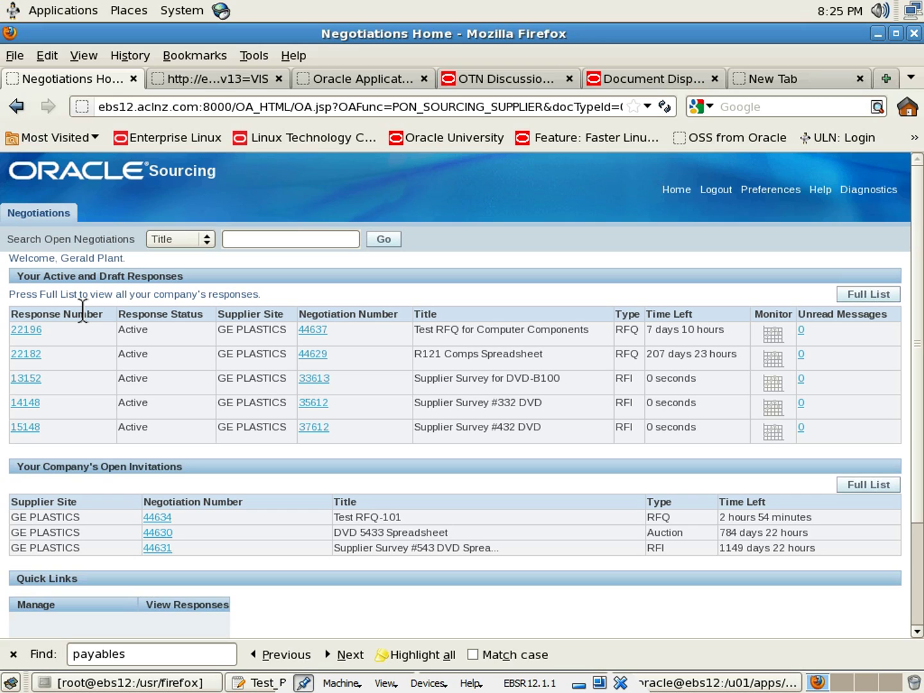
scroll(83, 315, down, 2)
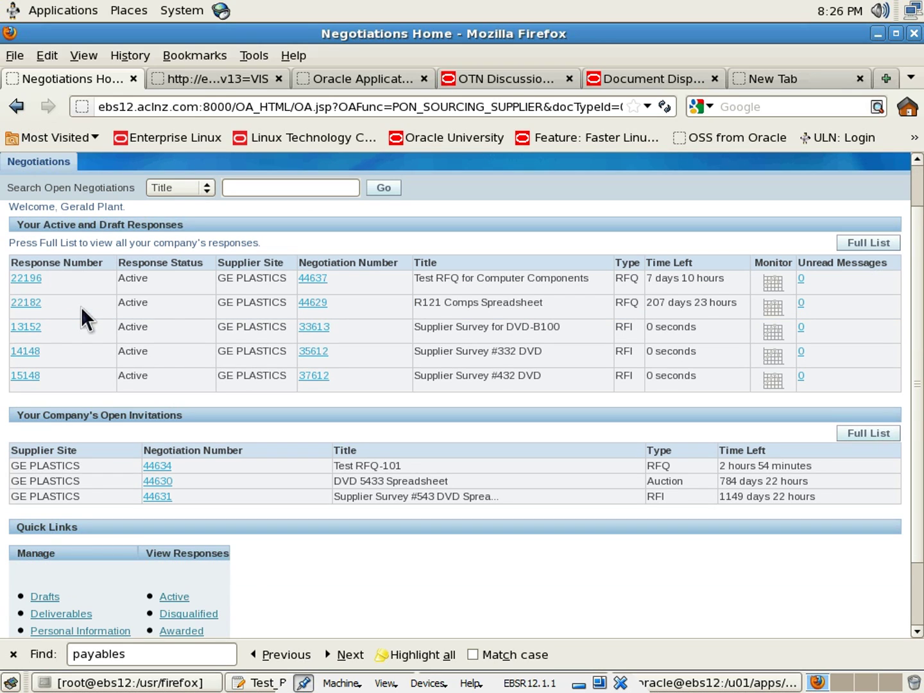
scroll(81, 306, up, 2)
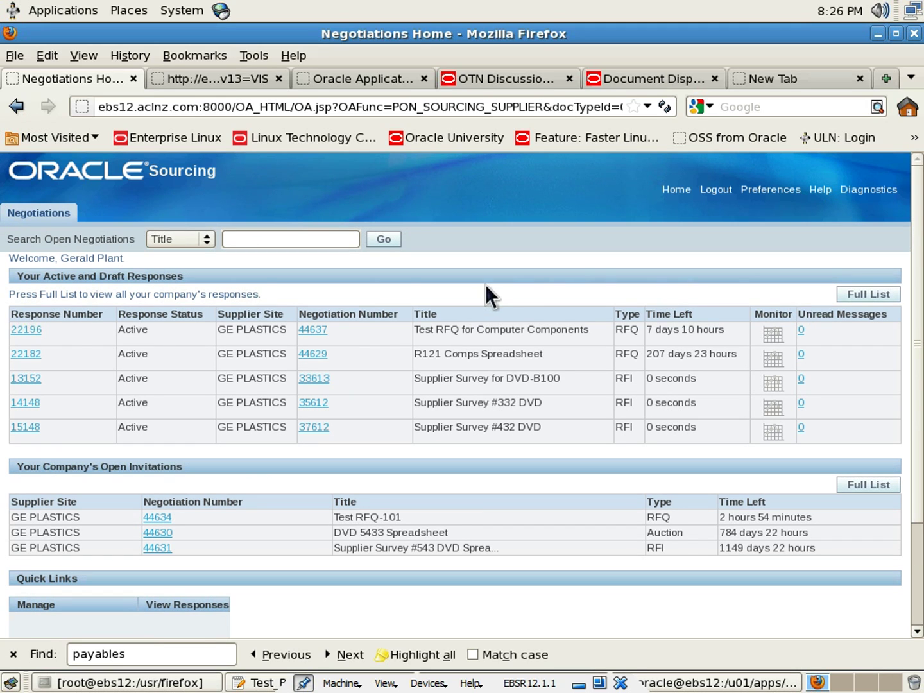
scroll(483, 284, down, 3)
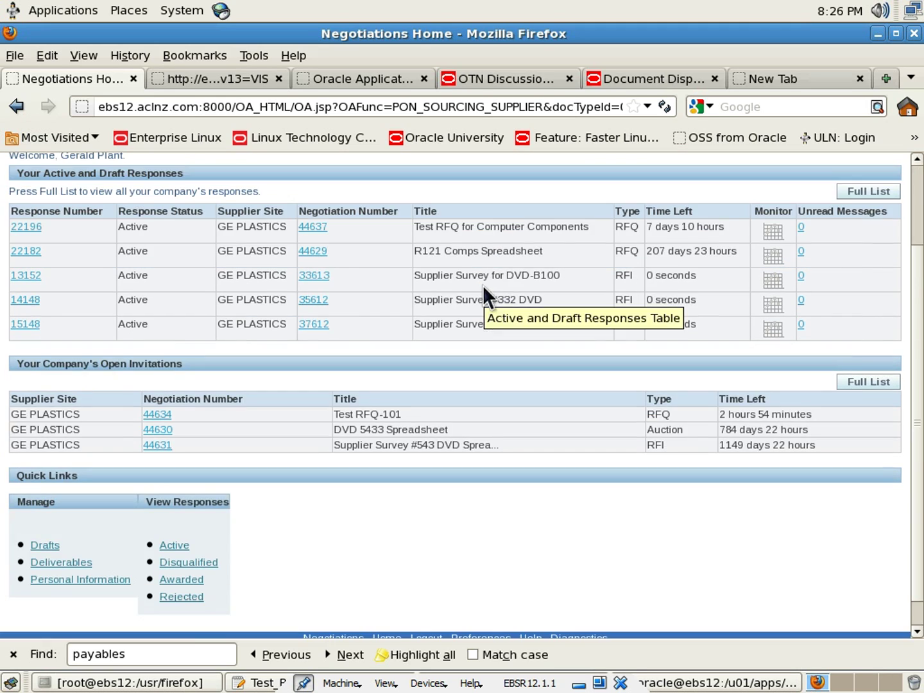
scroll(484, 286, up, 3)
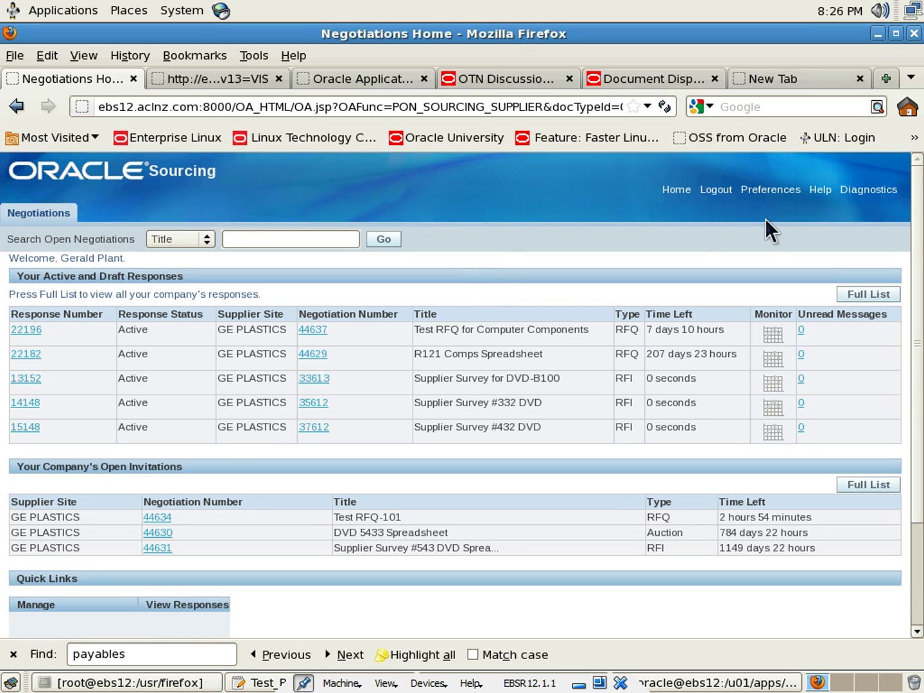
Sign out of the supplier session, sign in with the buyer's credentials, and choose Sourcing Super User
click(715, 191)
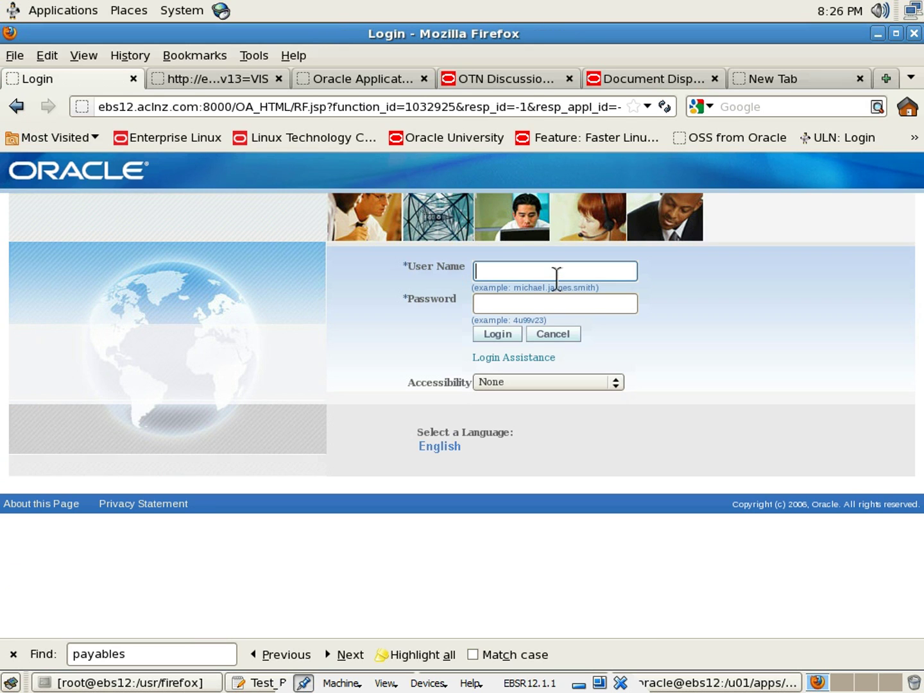
key(Tab)
text(welcome)
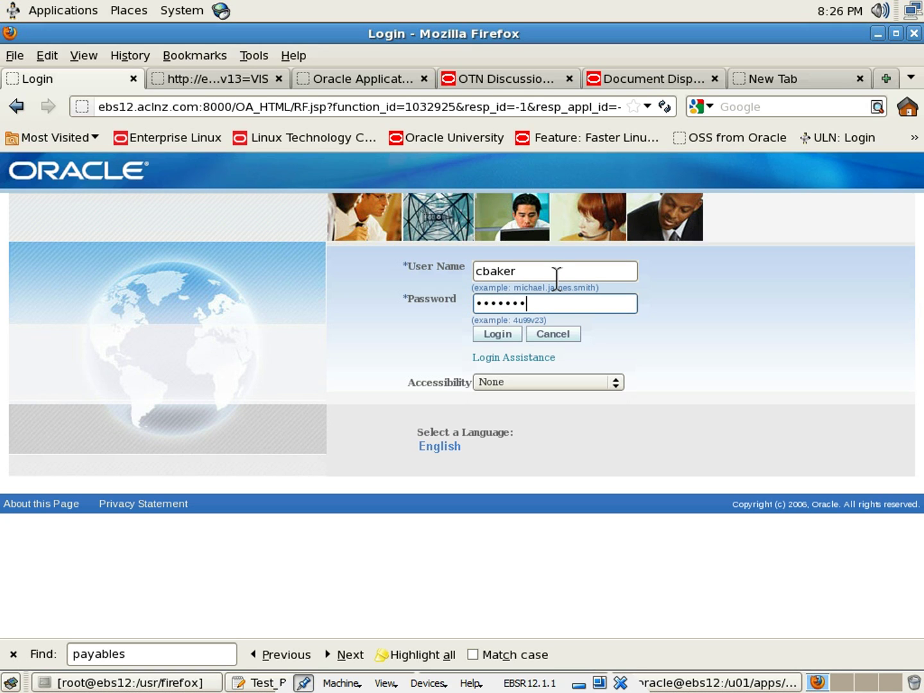
click(497, 333)
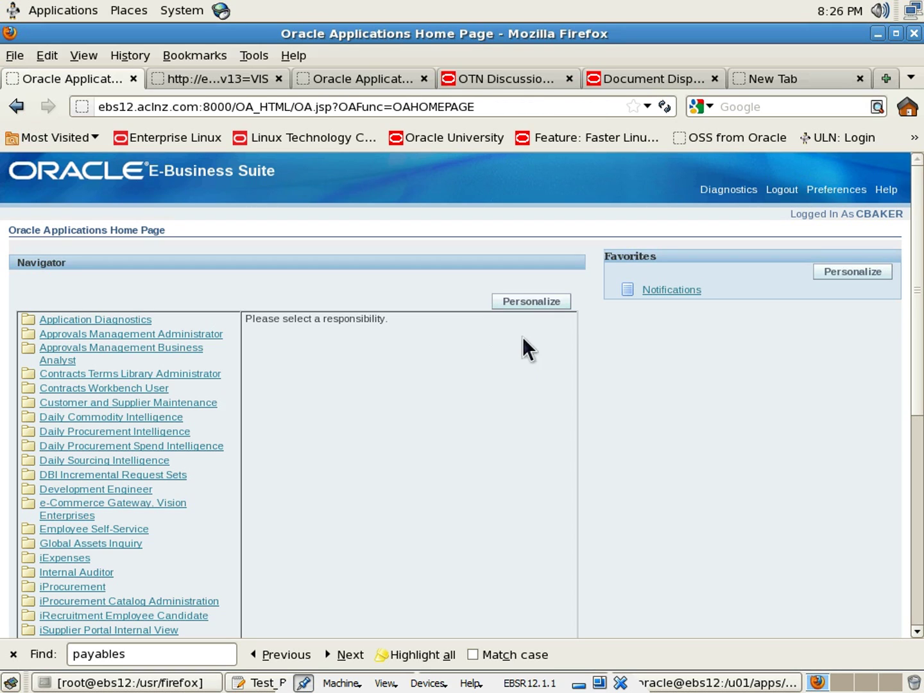
scroll(343, 439, down, 1)
scroll(341, 437, down, 5)
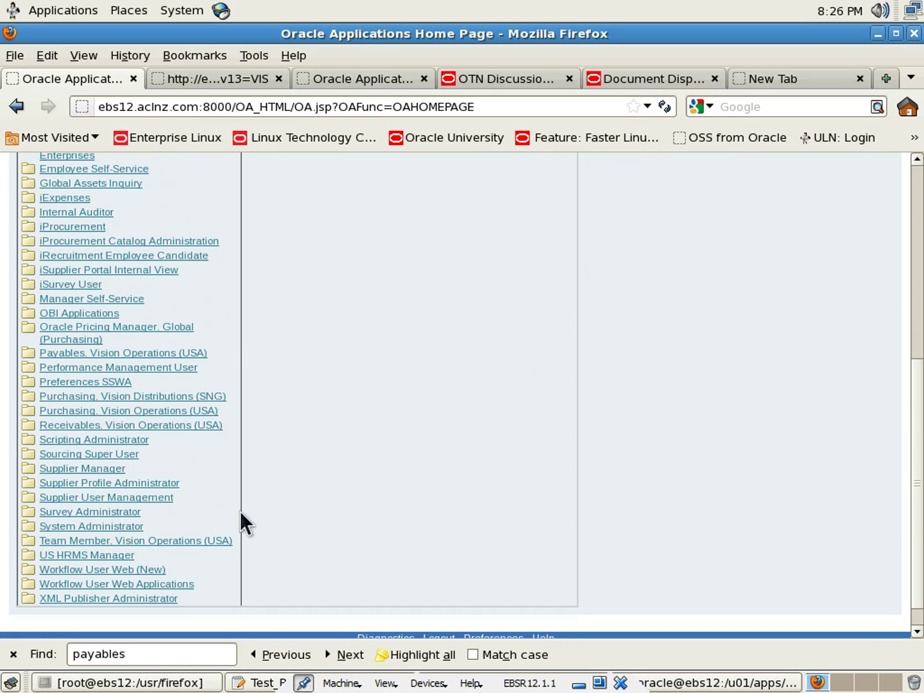
click(95, 452)
From the buyer's Sourcing home, open RFQ 44637's quotes, its online discussions, and start a new message
click(343, 338)
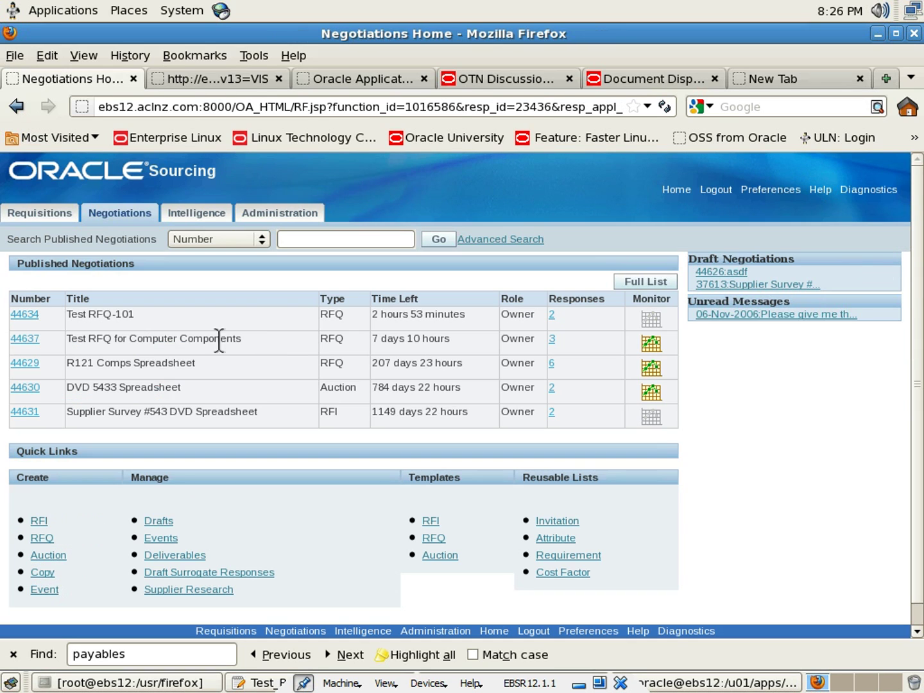
click(551, 339)
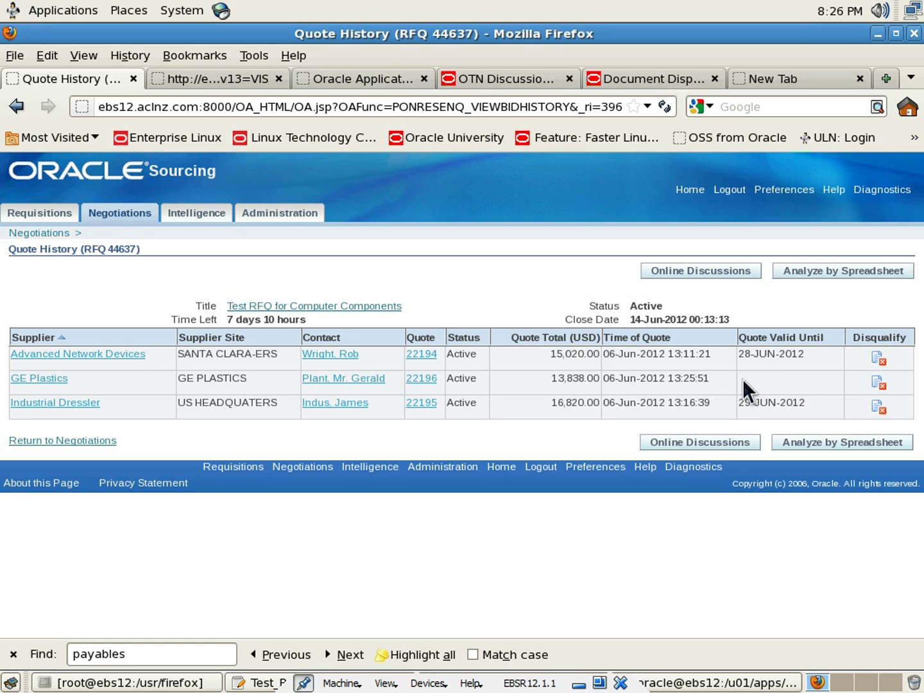
click(713, 447)
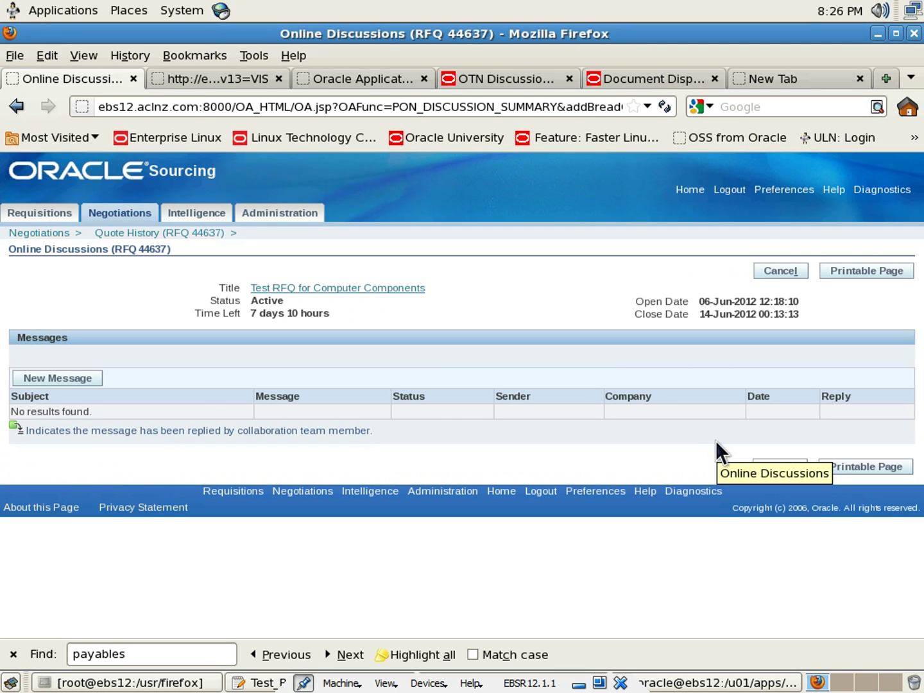
click(55, 383)
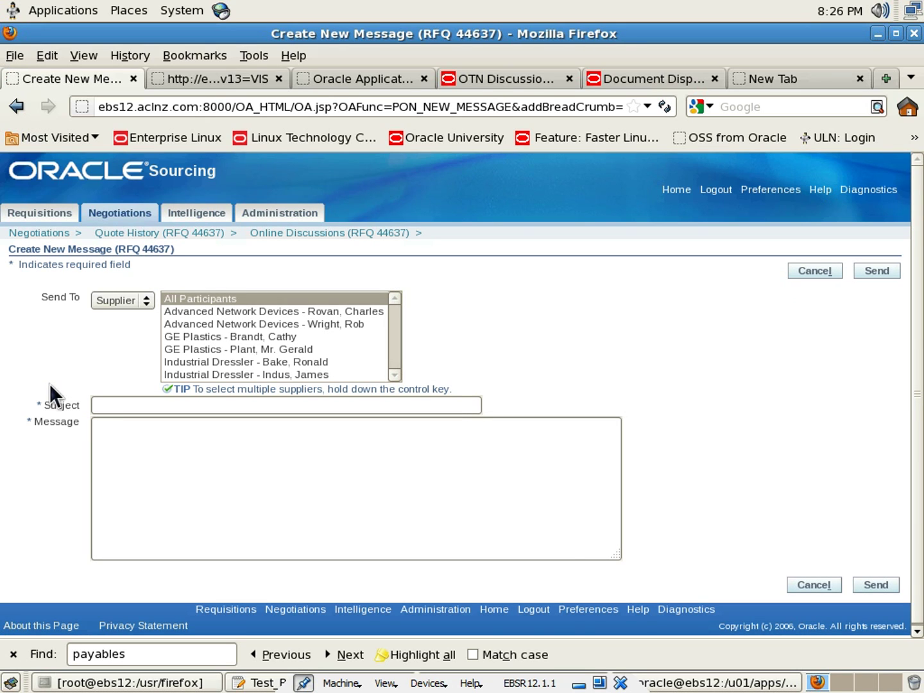
Enter subject 'Thank you' and a body saying the RFQ will shortly be closed for further processing
click(164, 409)
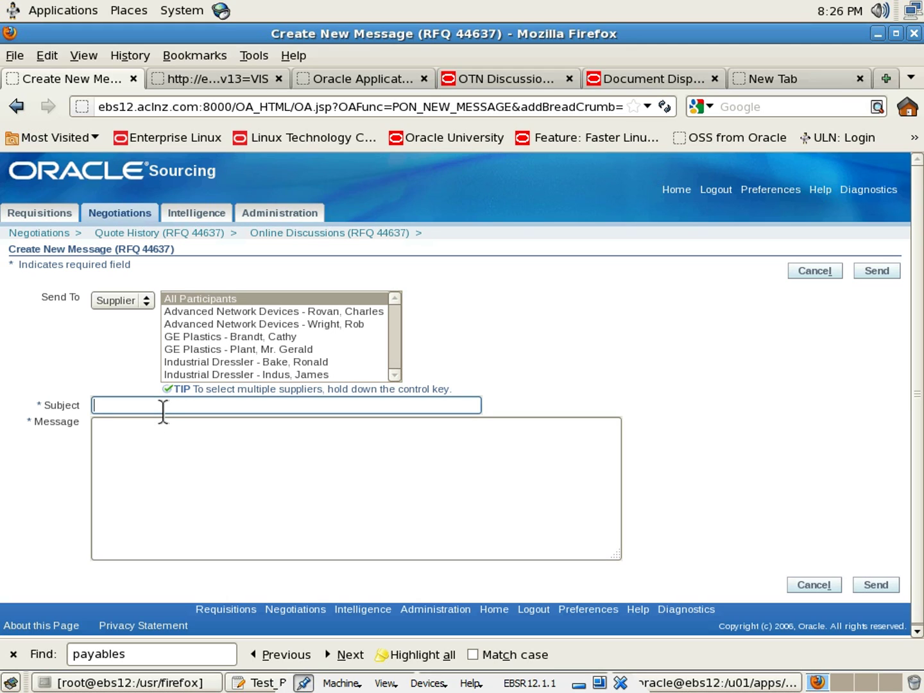
text(Thank you)
key(Tab)
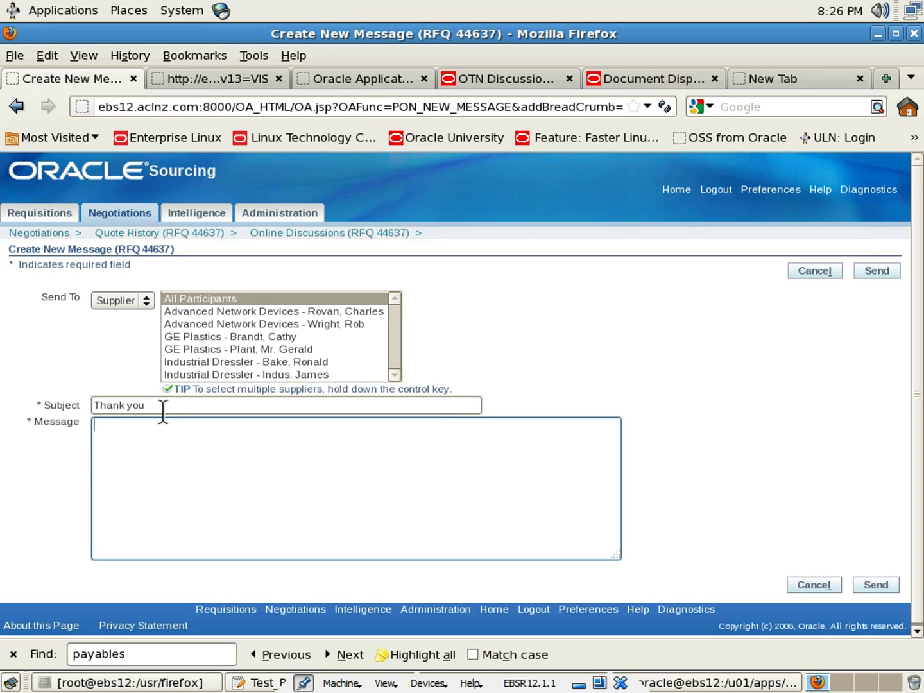
text(Thank you for your quotation. Th)
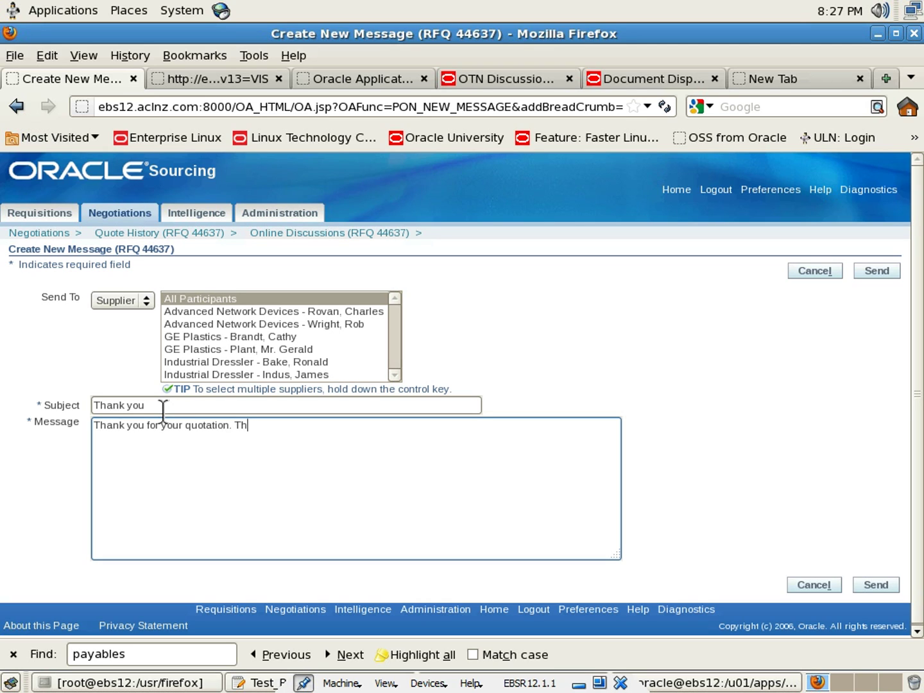
text(e)
key(BackSpace)
key(BackSpace)
key(BackSpace)
text(Shortly we will proceeed)
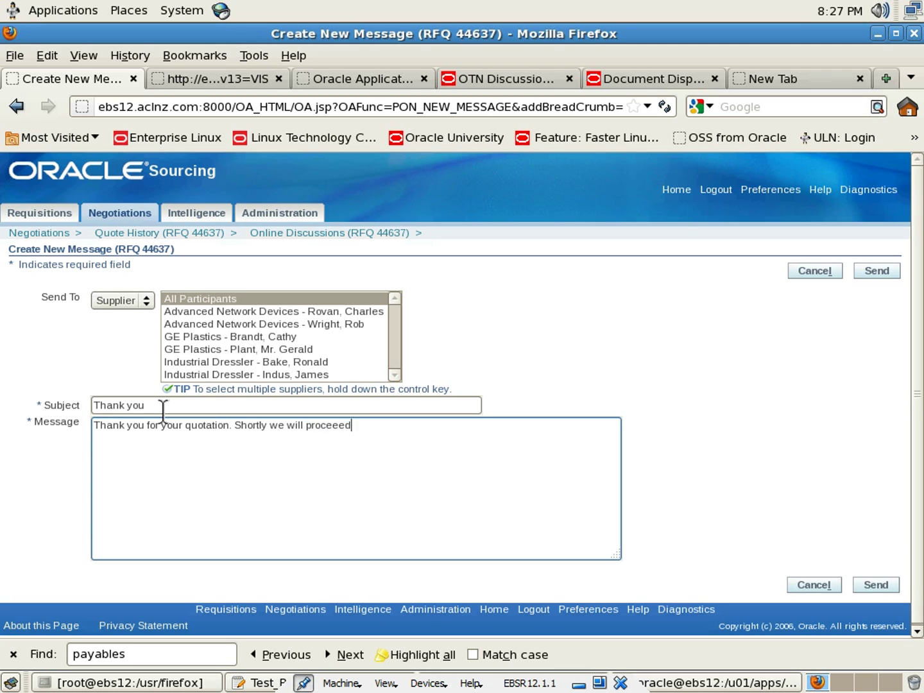
key(BackSpace)
key(BackSpace)
text(d to close the RFQ a)
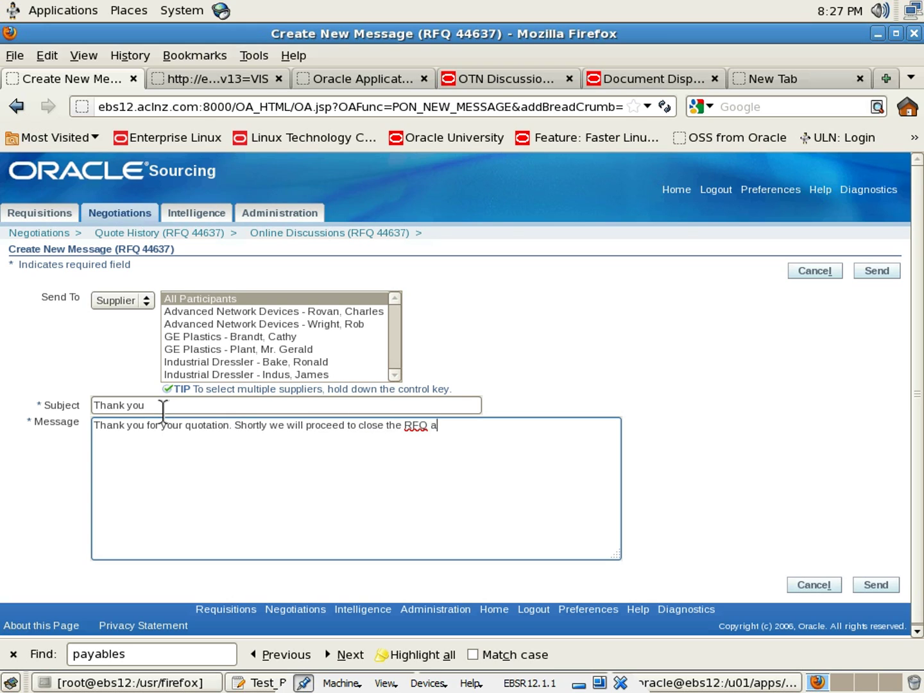
text(nd start further processs)
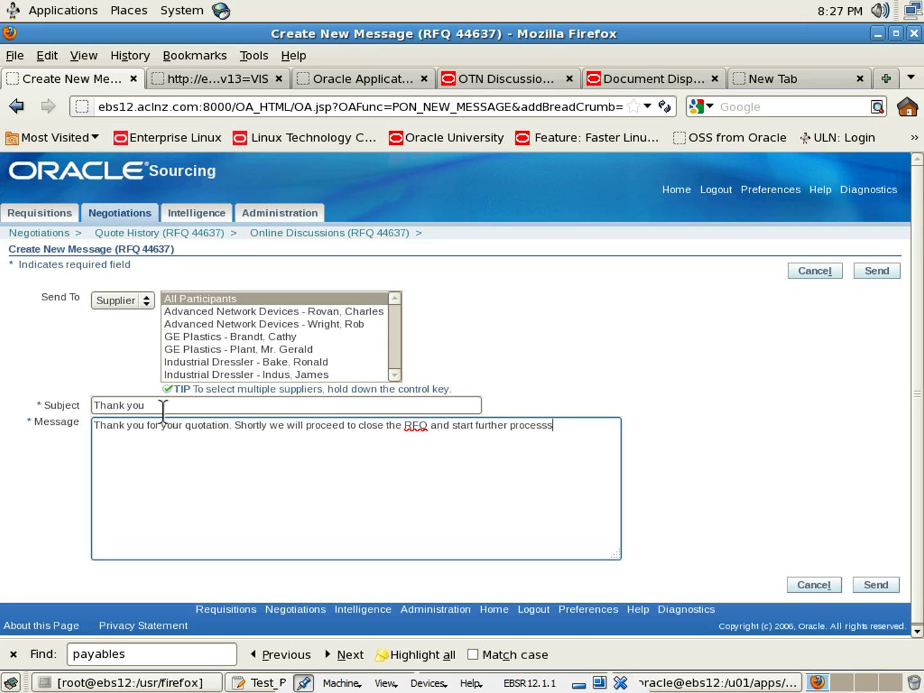
text(ing.)
key(Left)
key(Left)
key(Left)
key(Left)
key(BackSpace)
Address the message to All Participants and send it
click(243, 311)
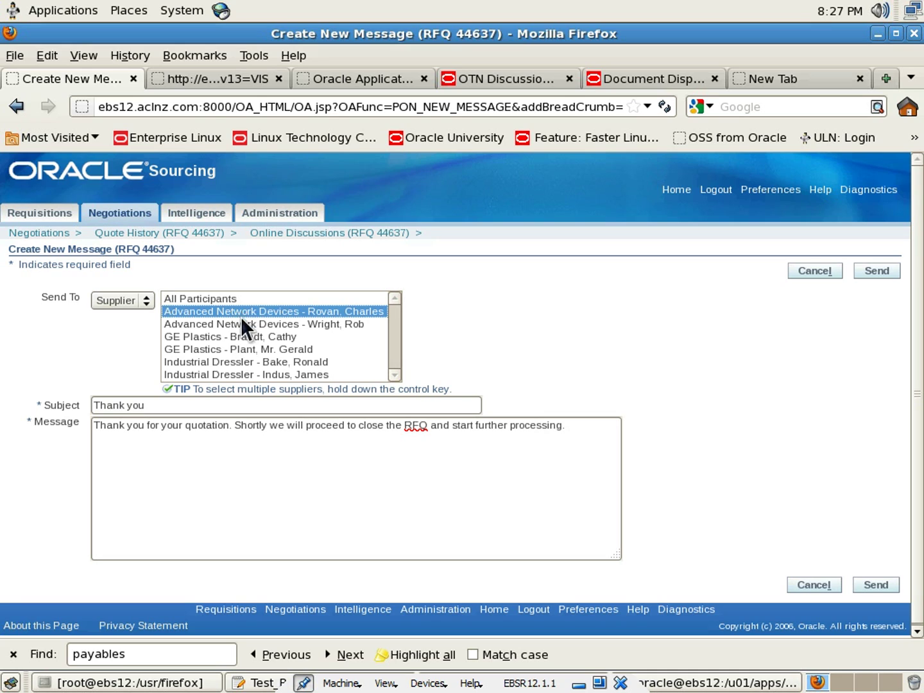
click(241, 323)
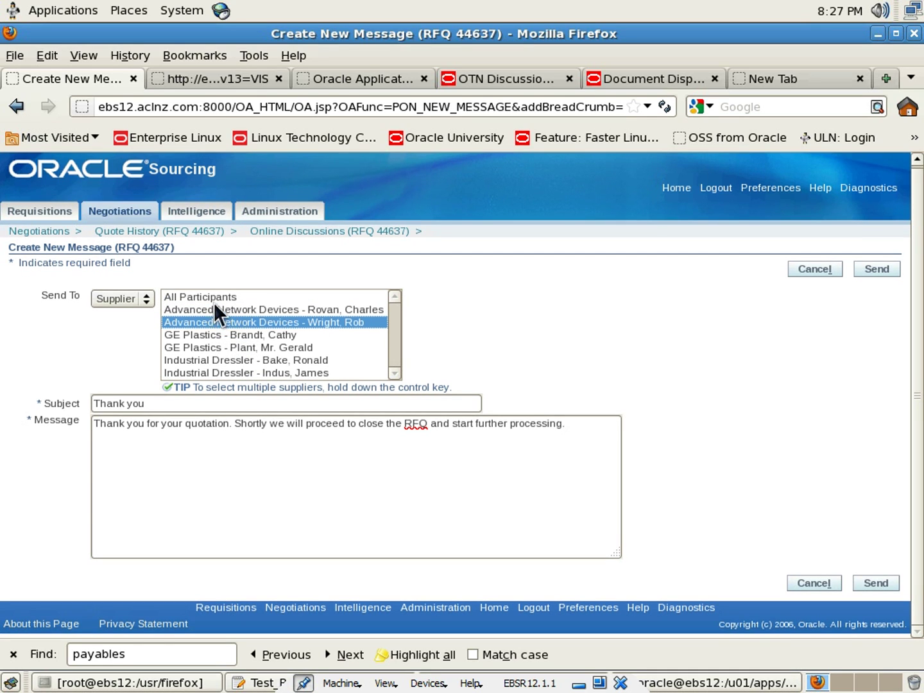
click(215, 307)
click(209, 297)
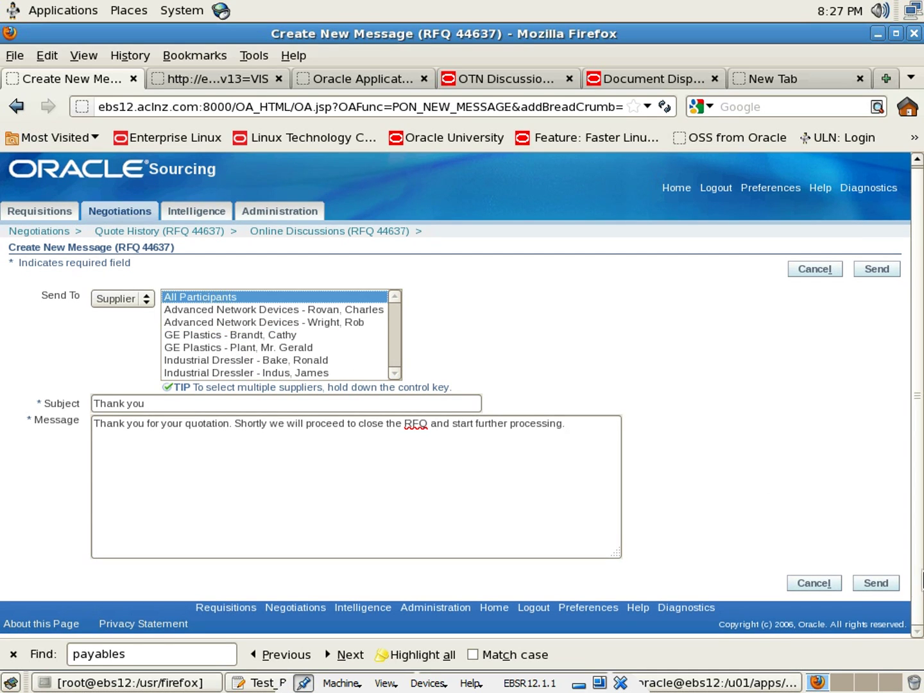
click(878, 585)
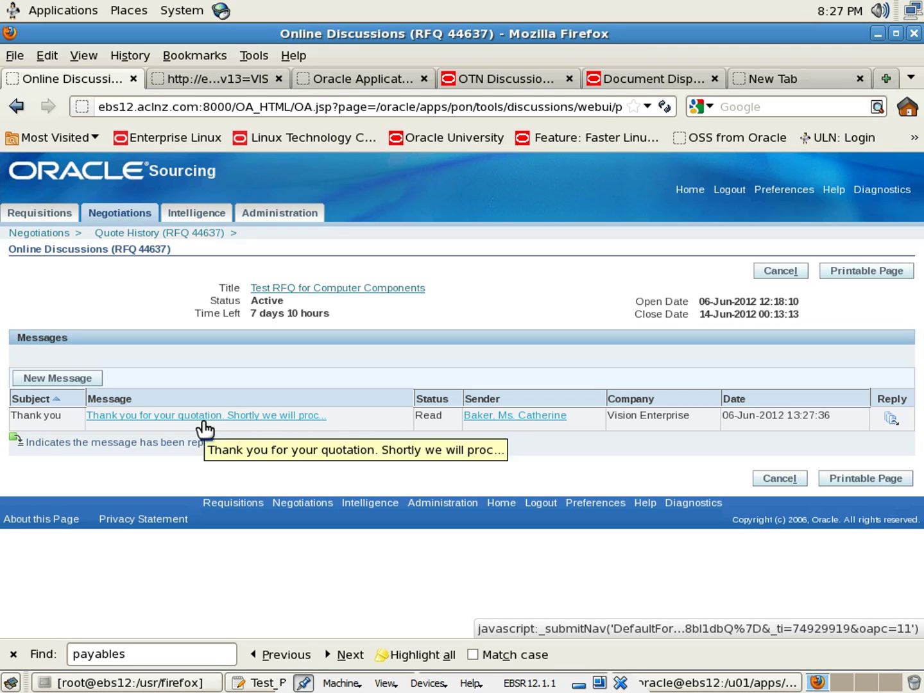
Sign out the buyer and sign in with the other supplier user's credentials
click(686, 191)
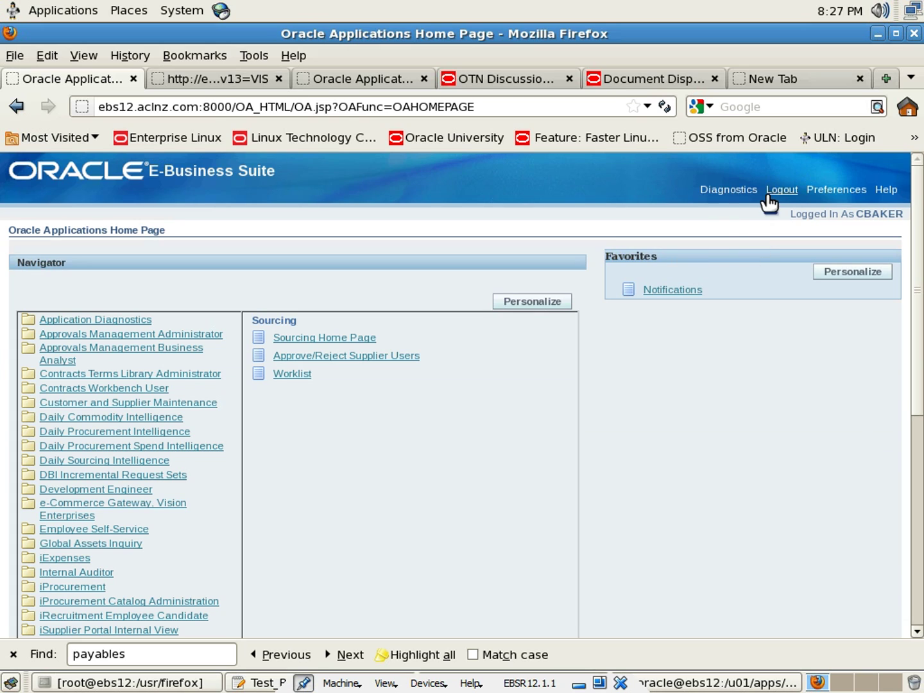
click(770, 192)
text(i)
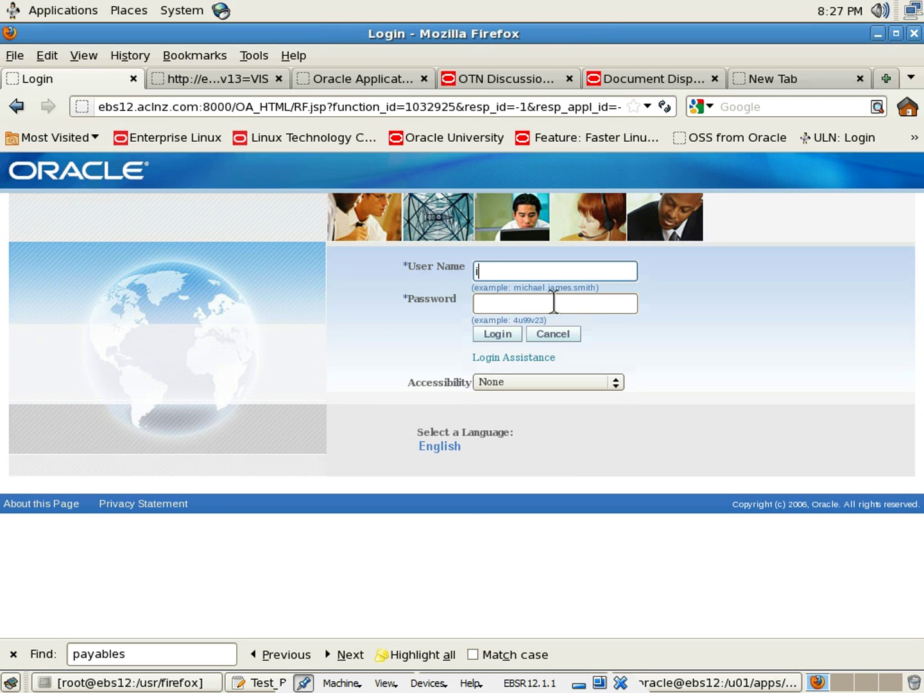
text(ndustrial)
click(554, 303)
text(welcome)
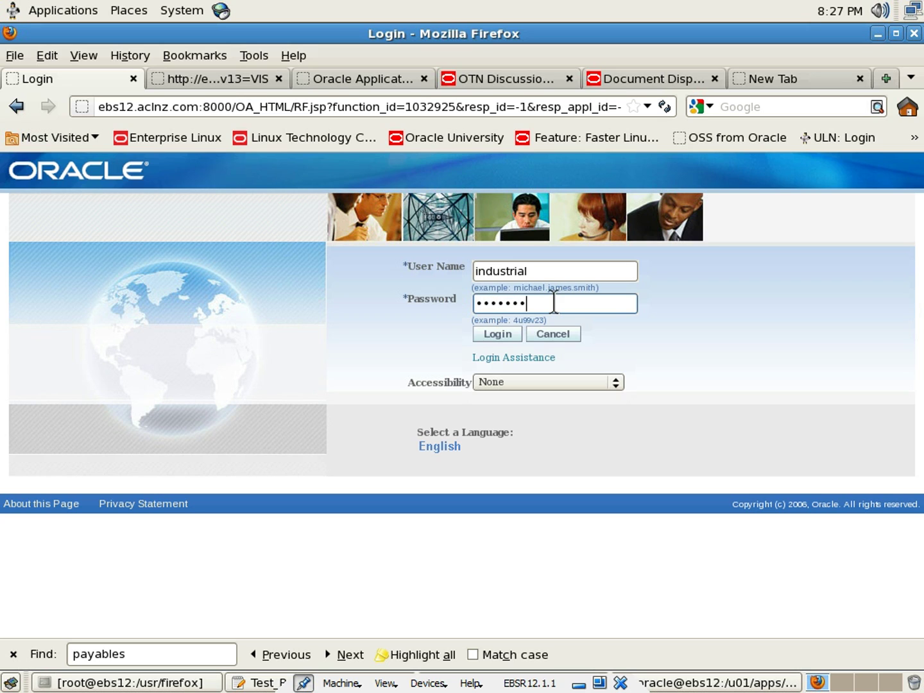
click(491, 333)
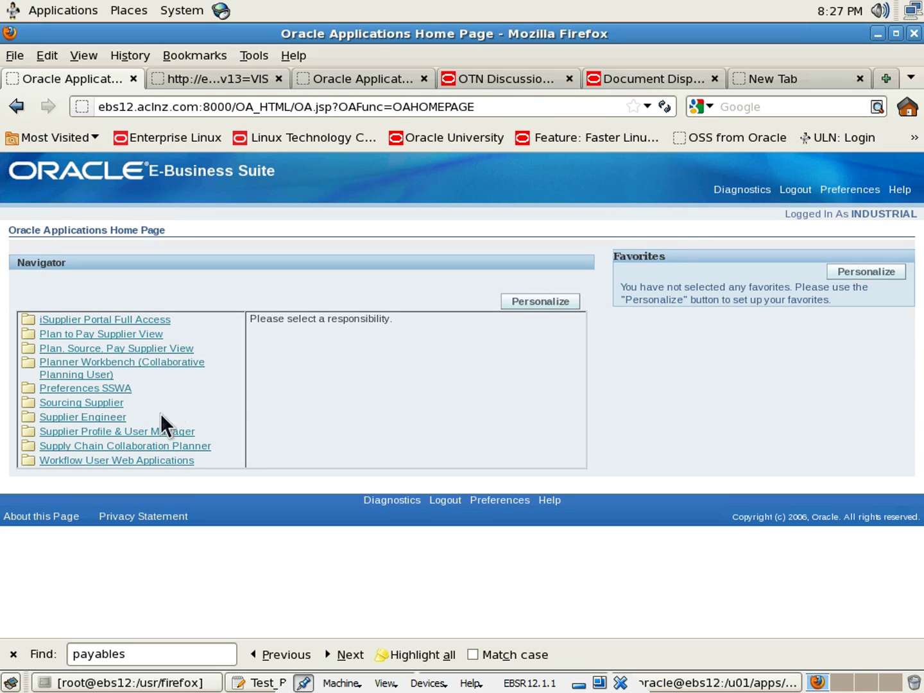
Browse the workflow notifications worklist, then go back to the applications home page
click(100, 466)
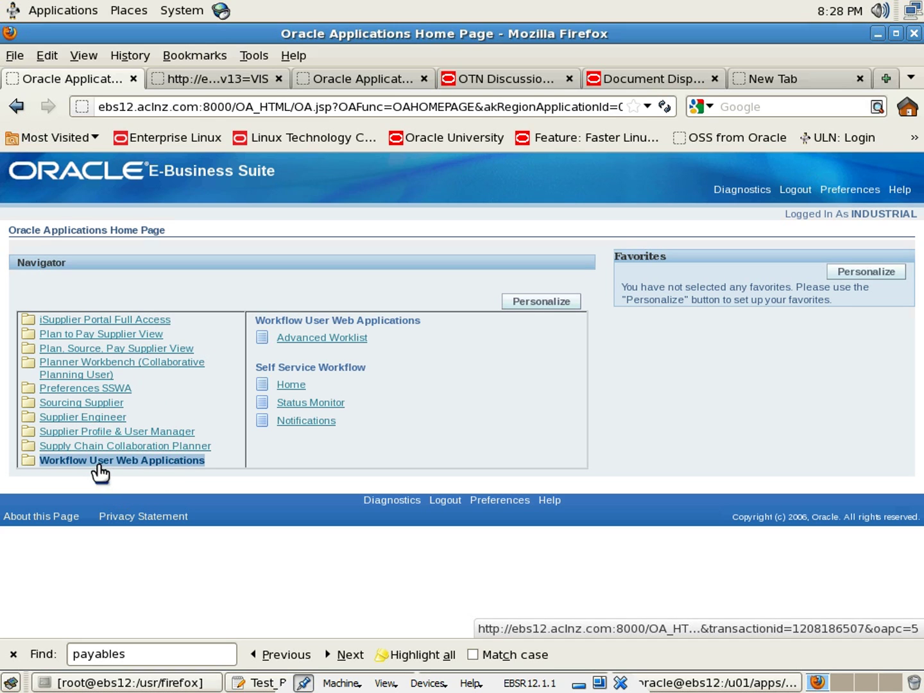
click(310, 419)
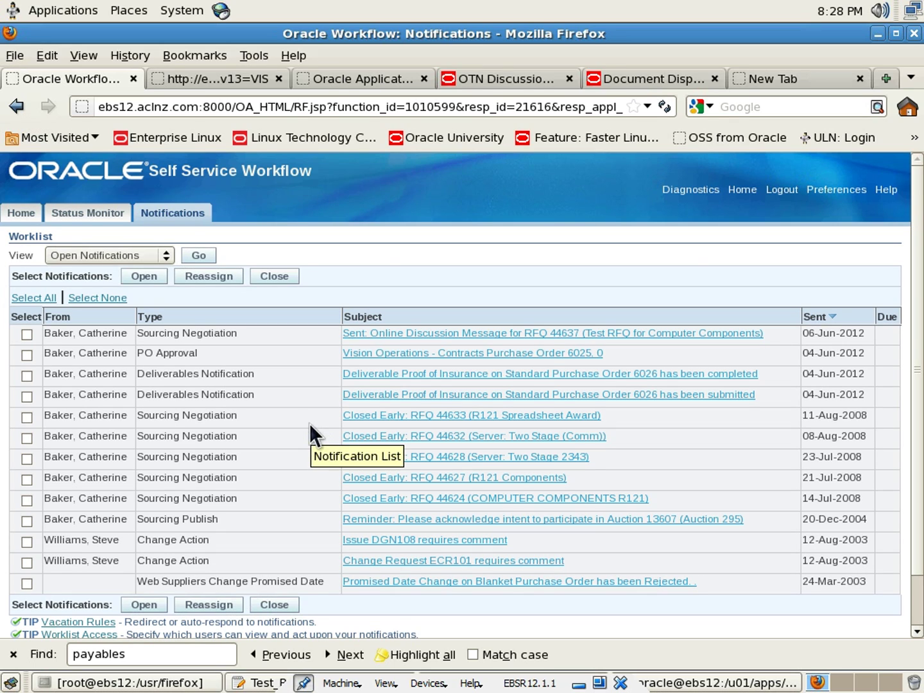
click(21, 212)
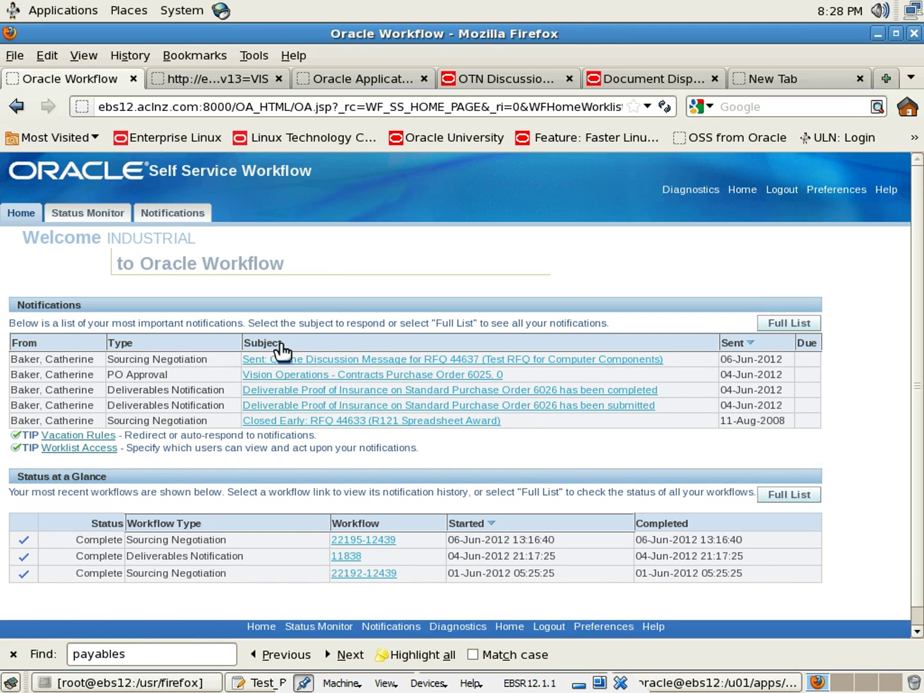
click(743, 190)
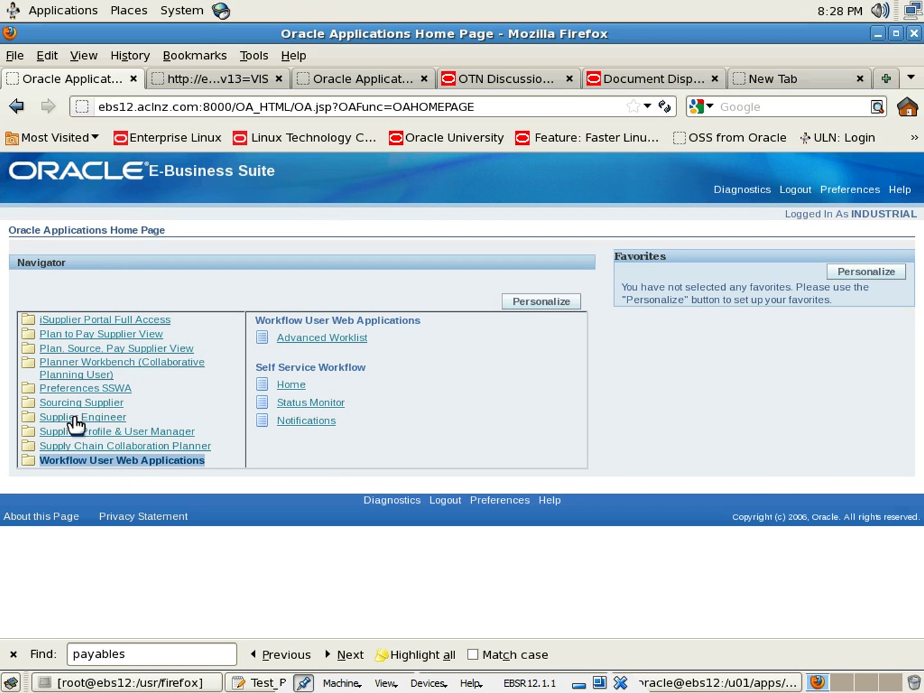
Open the Sourcing Supplier home page and point out RFQ 44637's Unread Messages count
click(93, 404)
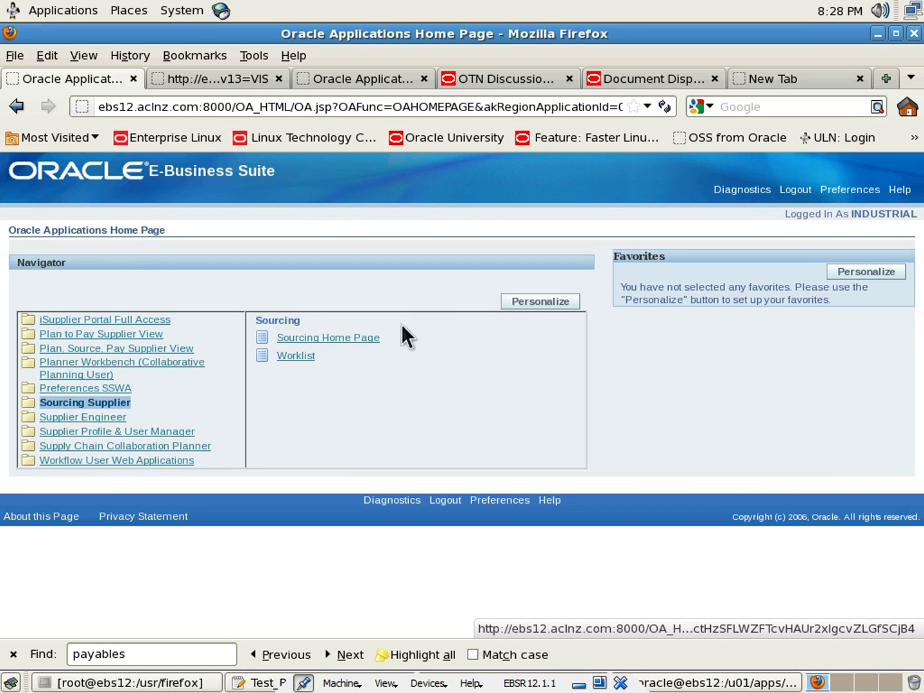
click(349, 338)
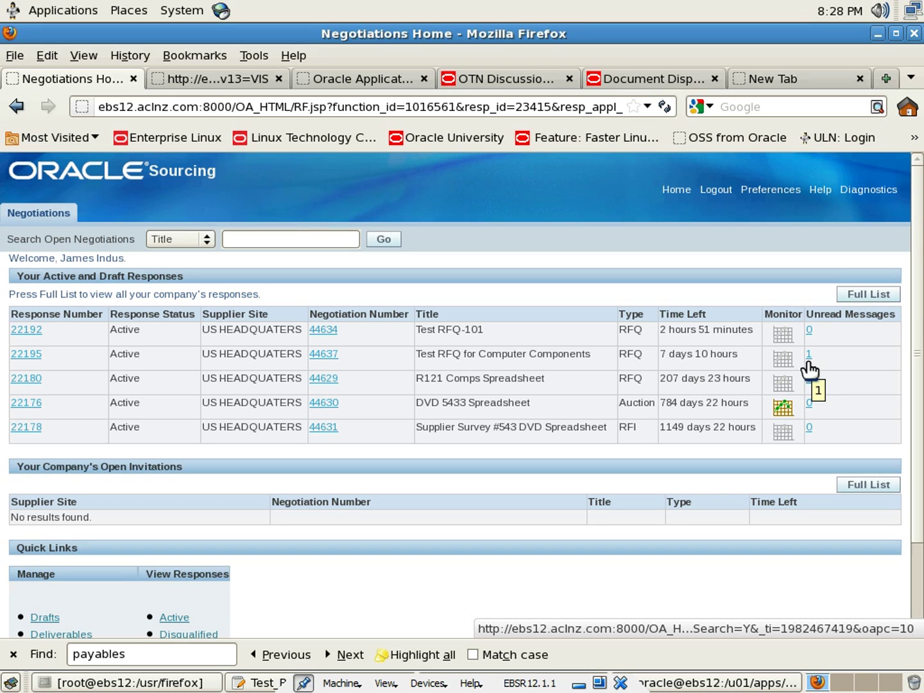
drag(806, 315, 879, 315)
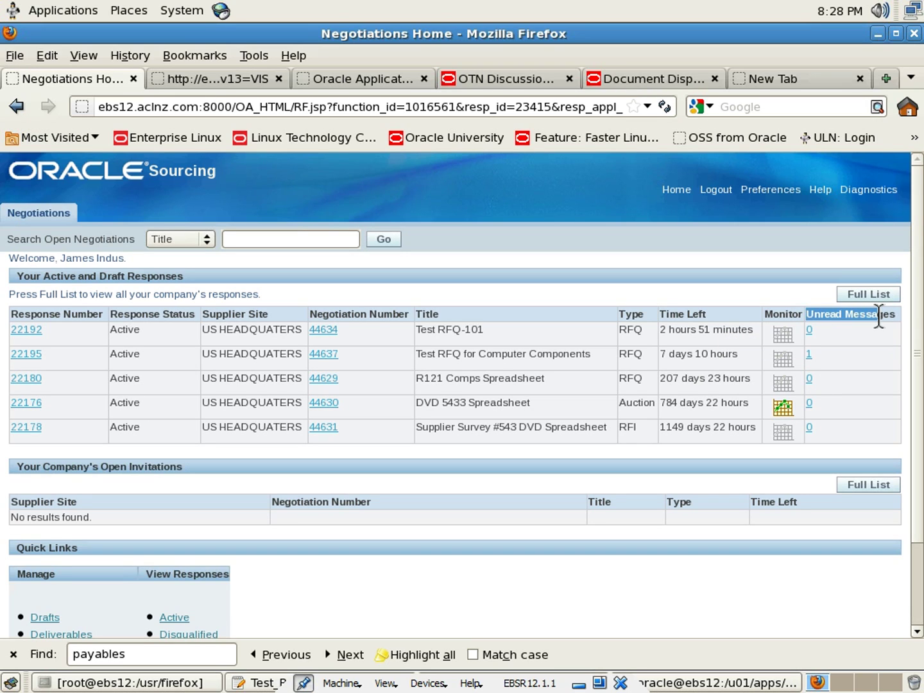
click(878, 316)
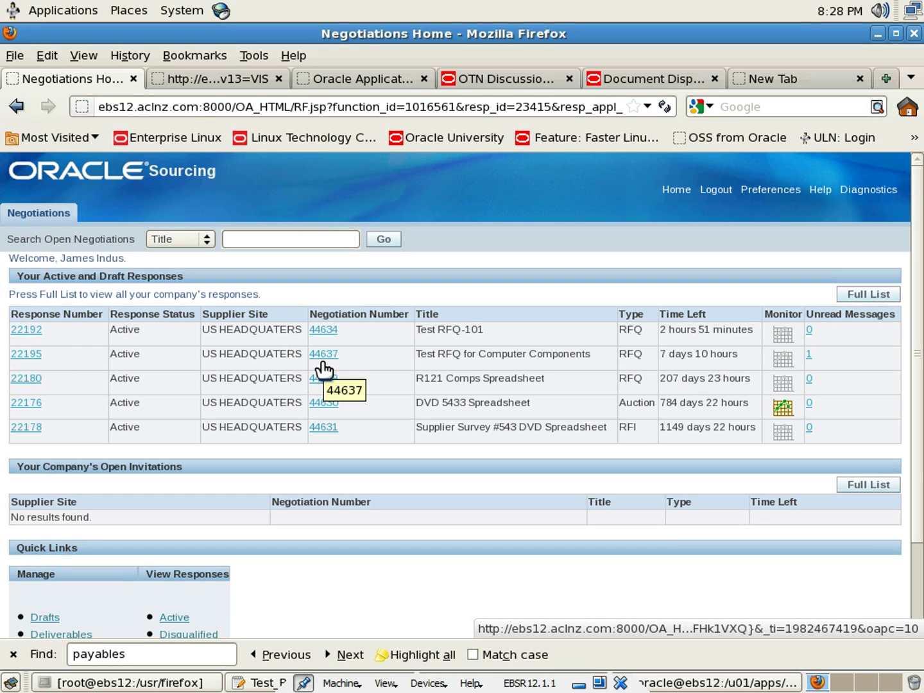
Open RFQ 44637's unread thank-you message and start a reply above the original text
click(808, 355)
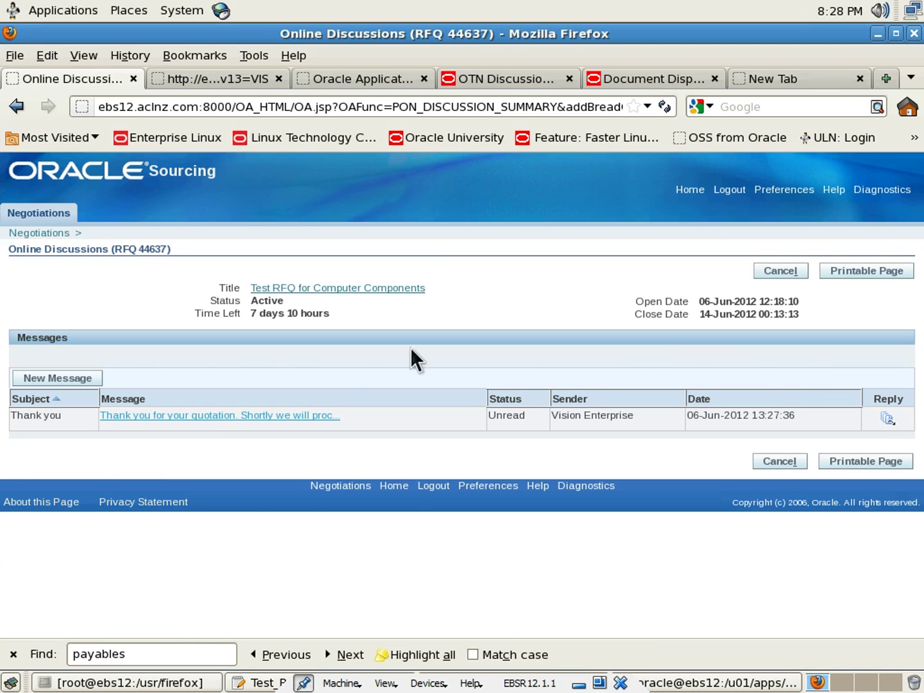
click(230, 416)
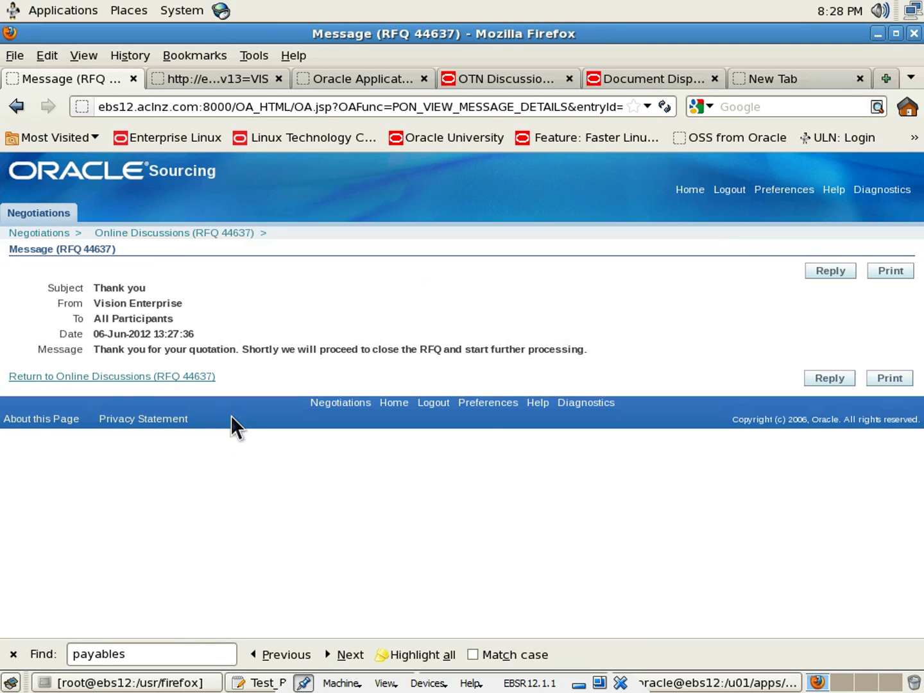
click(823, 381)
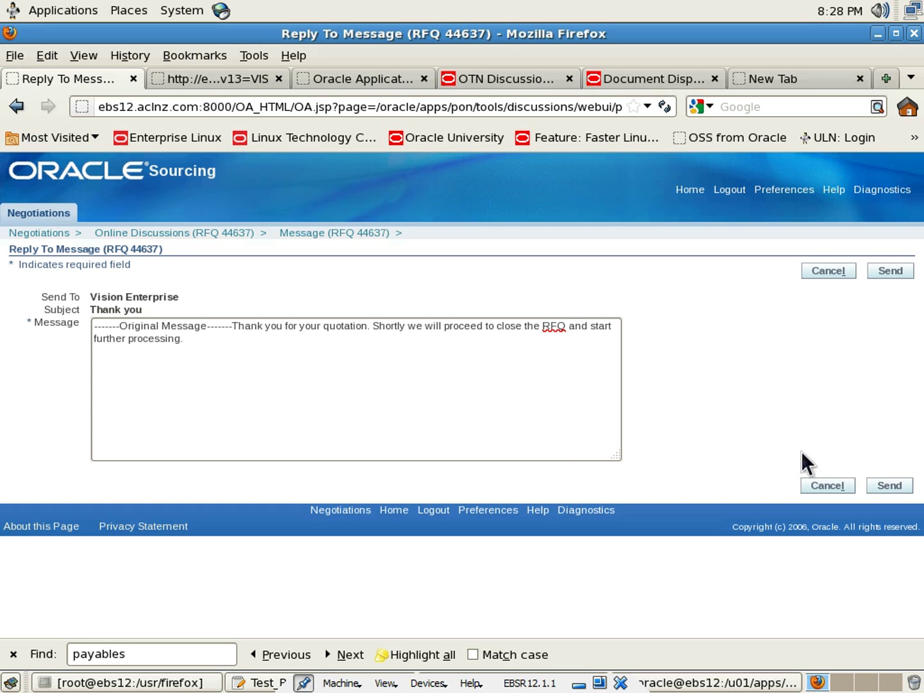
click(252, 414)
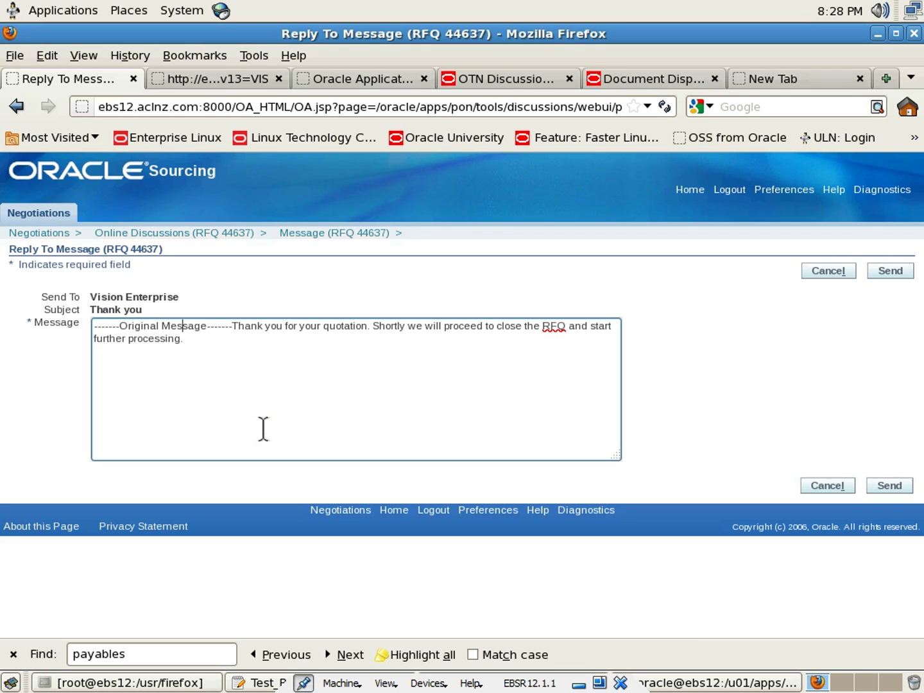
key(ctrl+Home)
key(Return)
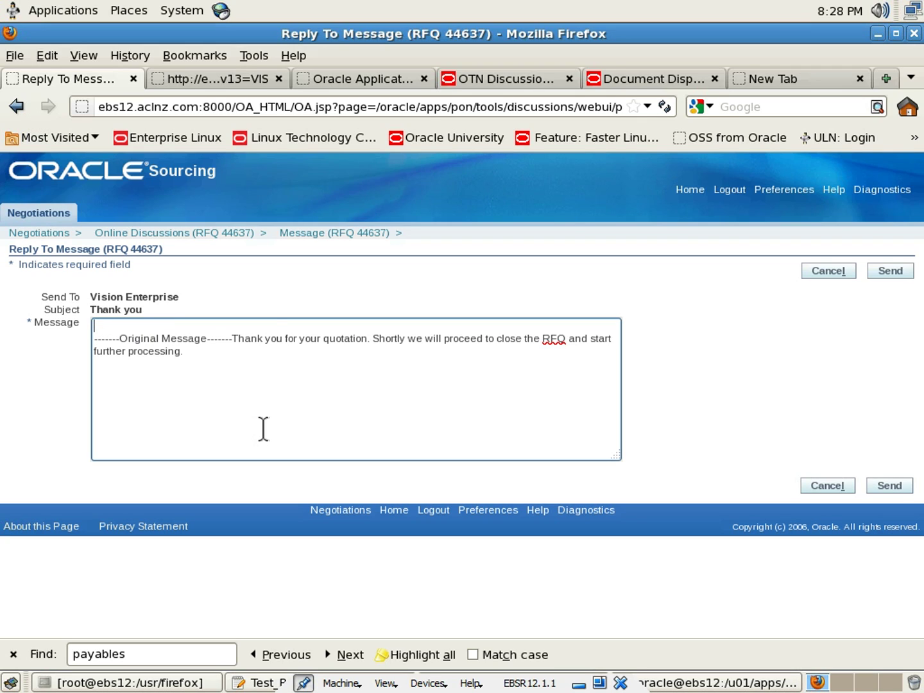
Reply 'You are welcome. Let us know if you require any clarifications. Thanks.' and send it
text(You are welcome. Let is)
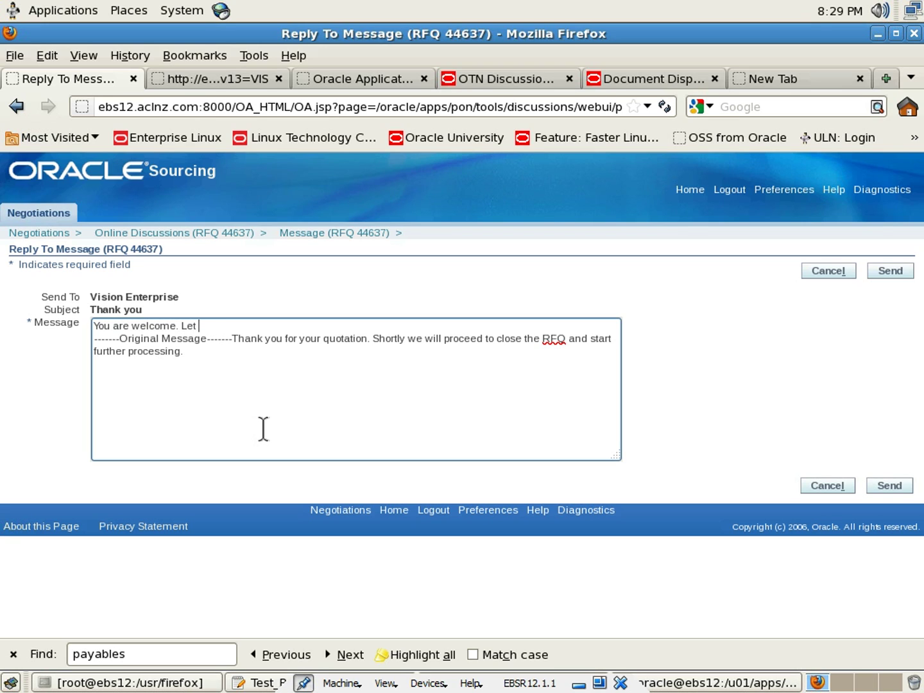
key(BackSpace)
key(BackSpace)
key(BackSpace)
text(us know if you require an)
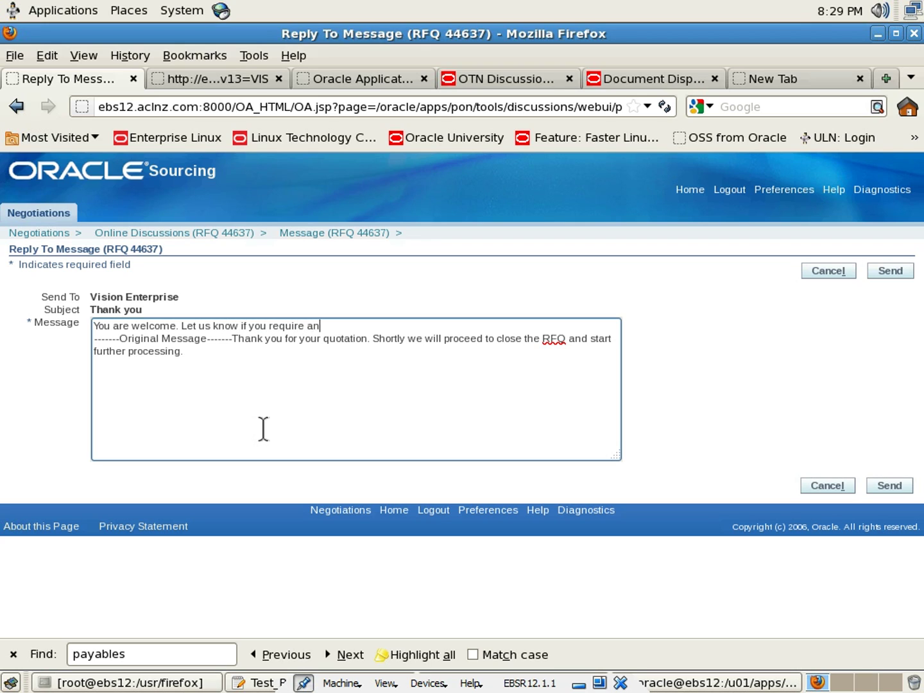
text(y clarifications.)
key(Return)
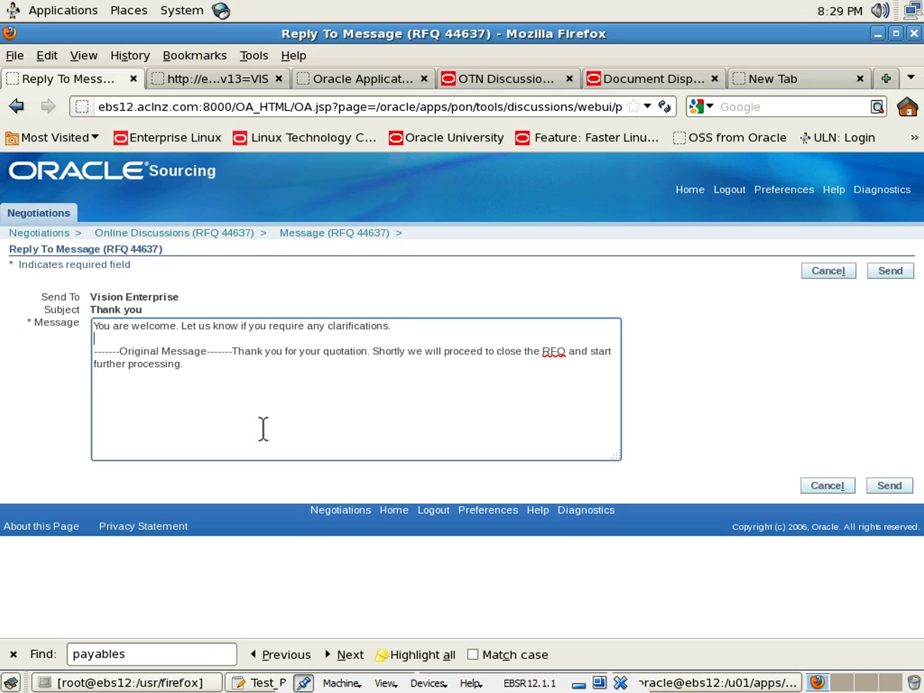
key(Return)
key(Return)
key(Up)
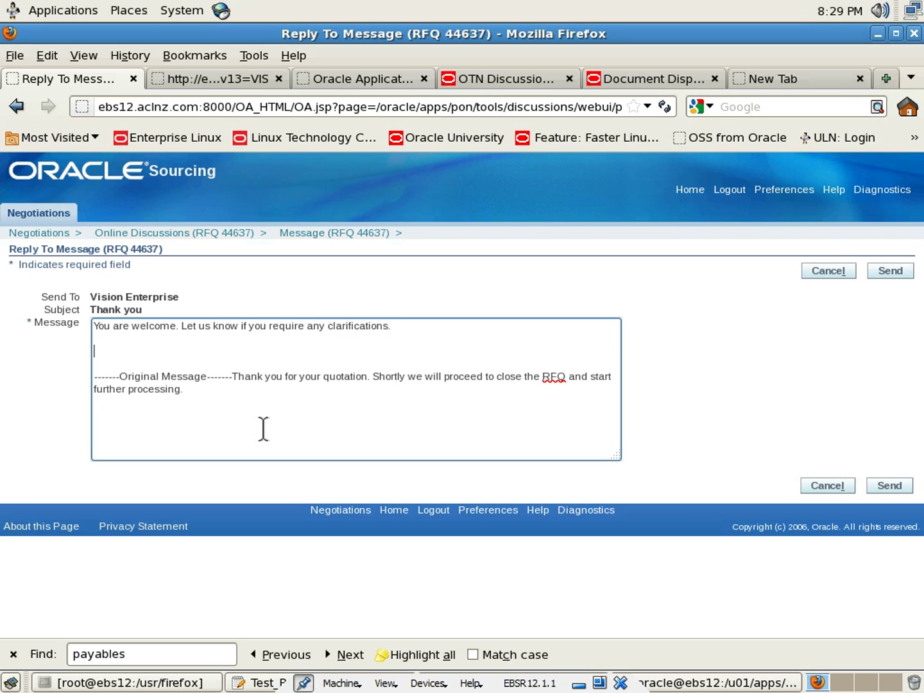
text(Thanks.)
click(892, 272)
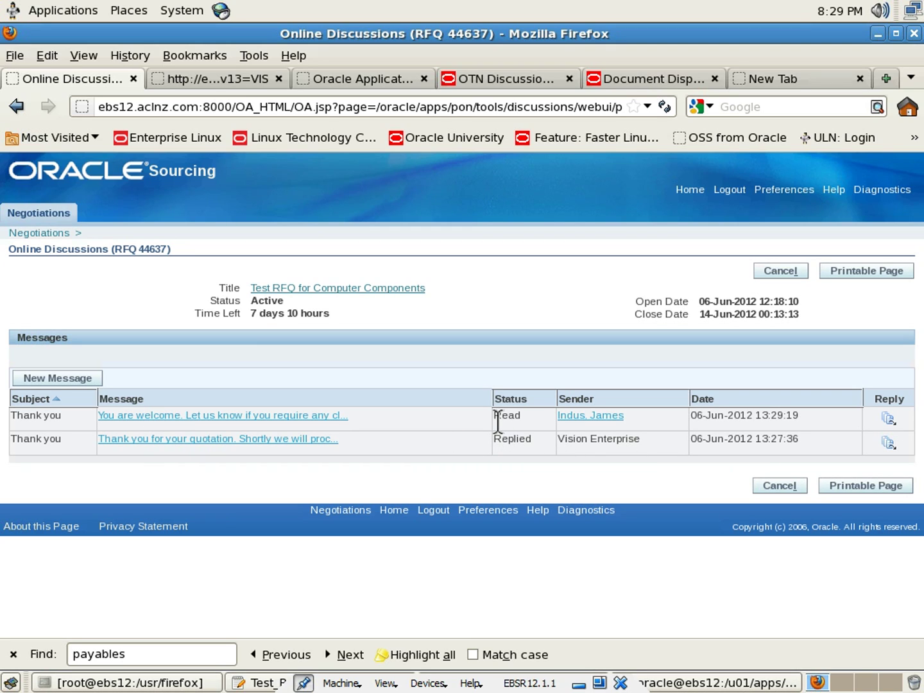
drag(498, 421, 524, 416)
click(526, 419)
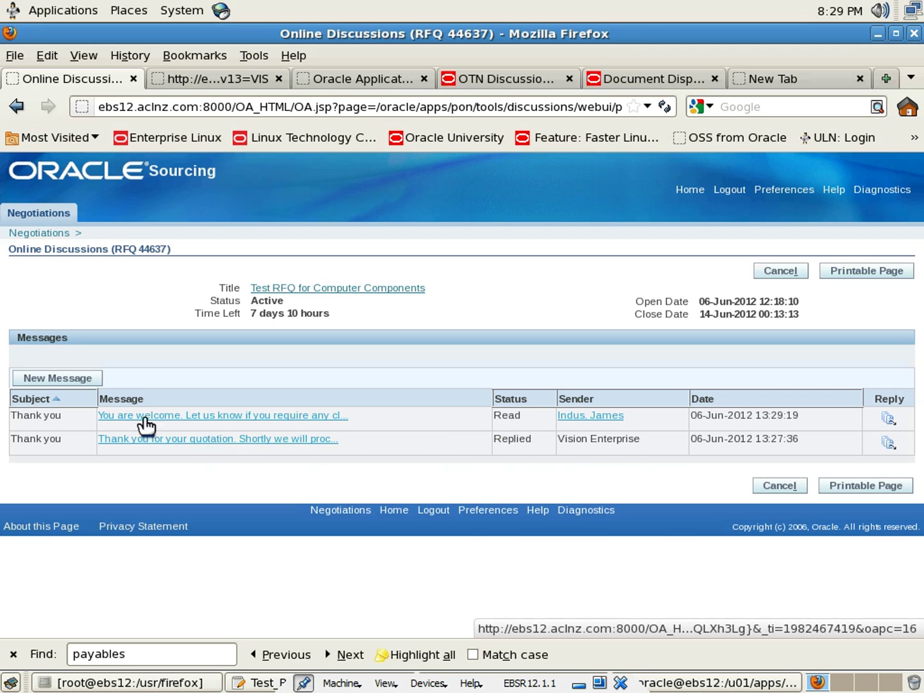
Sign out of the supplier session and log back in as the buyer, opening the Sourcing Super User home page
click(730, 190)
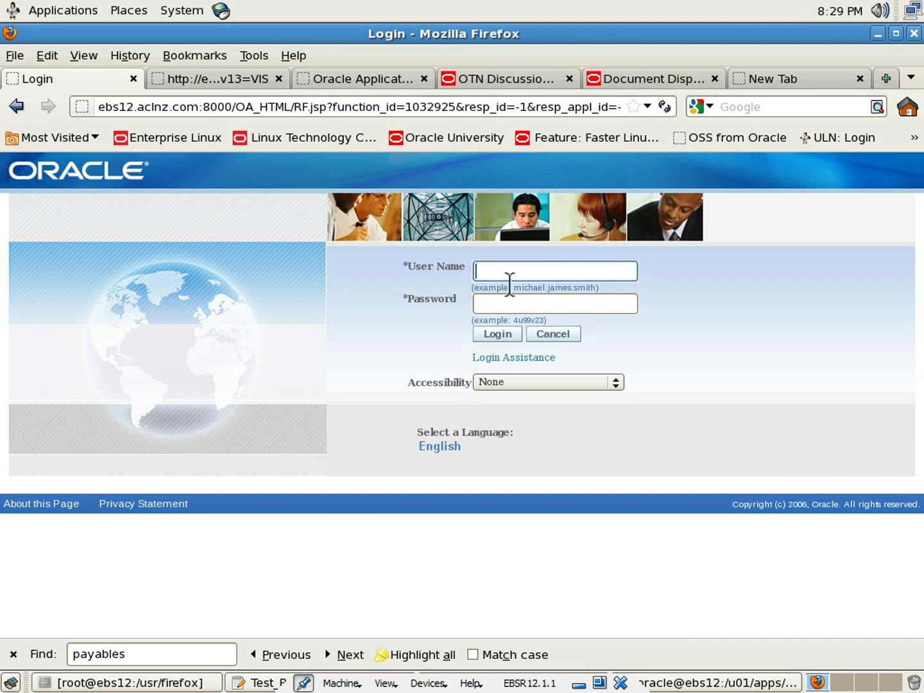
key(Tab)
text(welcome)
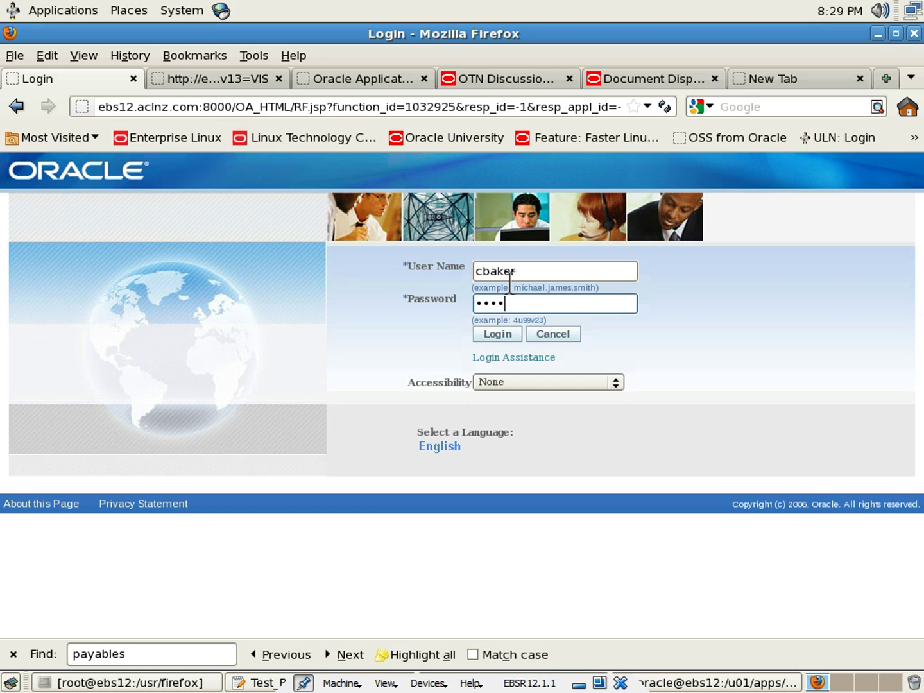
click(499, 334)
scroll(166, 490, down, 4)
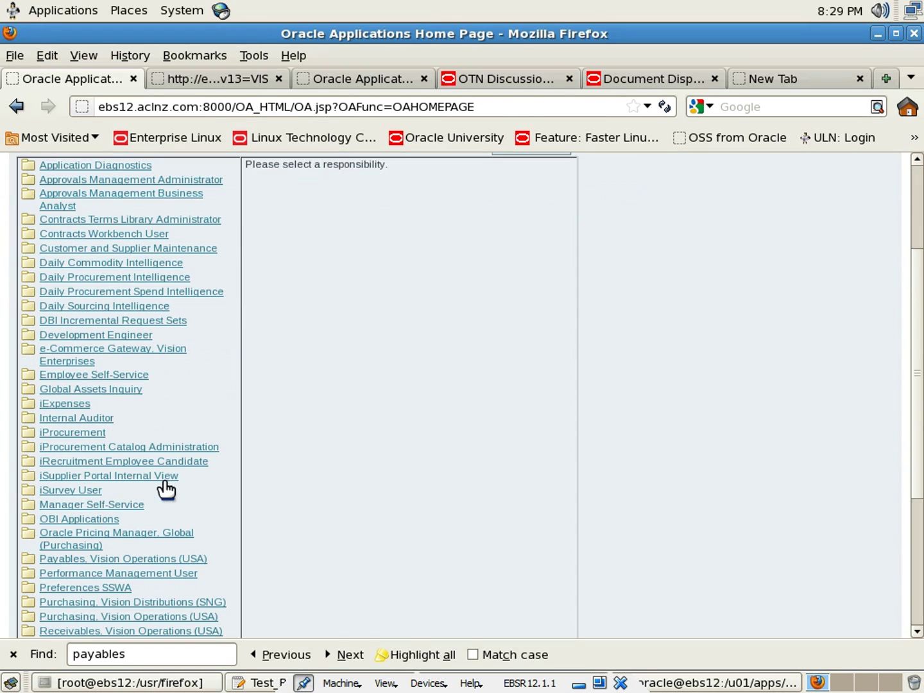
scroll(168, 486, down, 3)
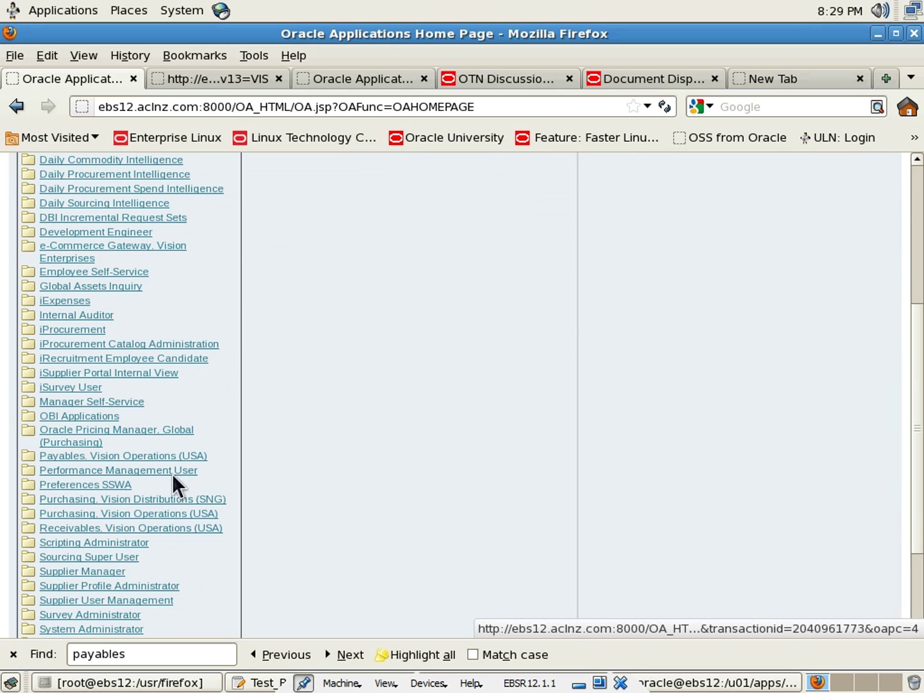
click(103, 556)
click(345, 337)
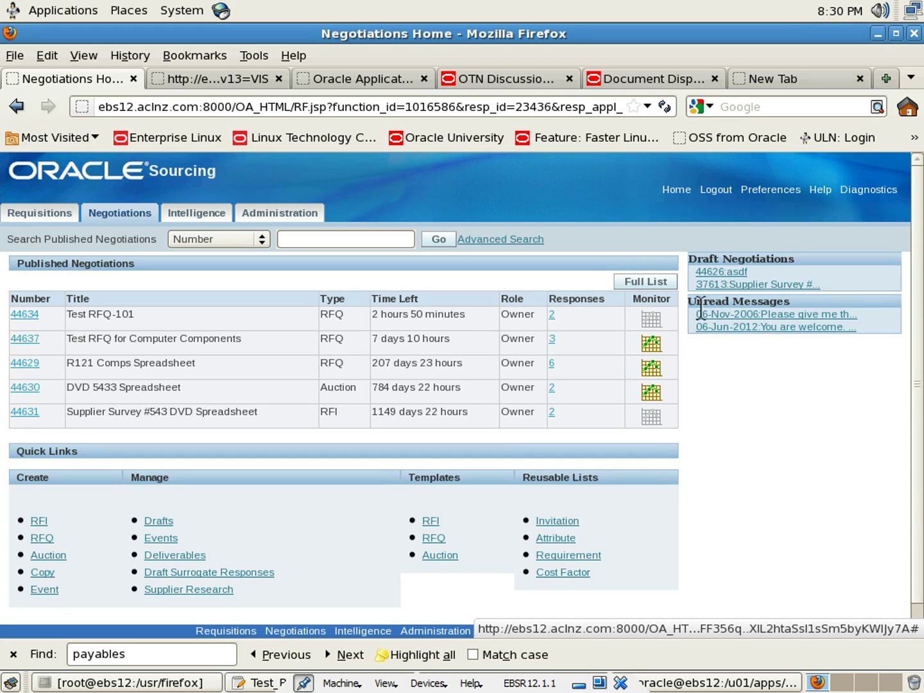
Read the supplier's 06-Jun-2012 'You are welcome' reply from Unread Messages, then return to Negotiations
drag(688, 303, 789, 300)
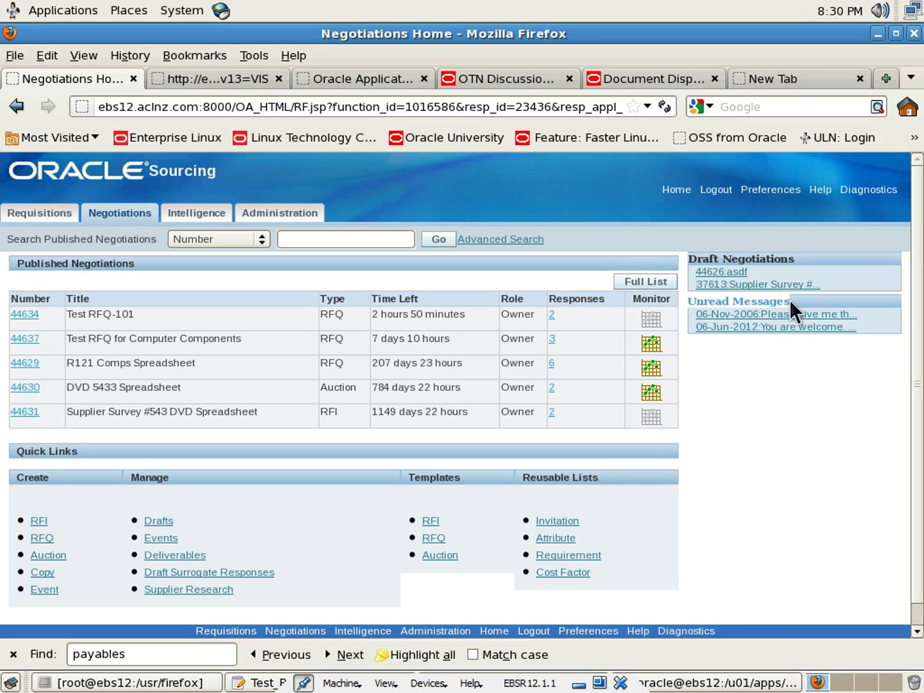
click(763, 369)
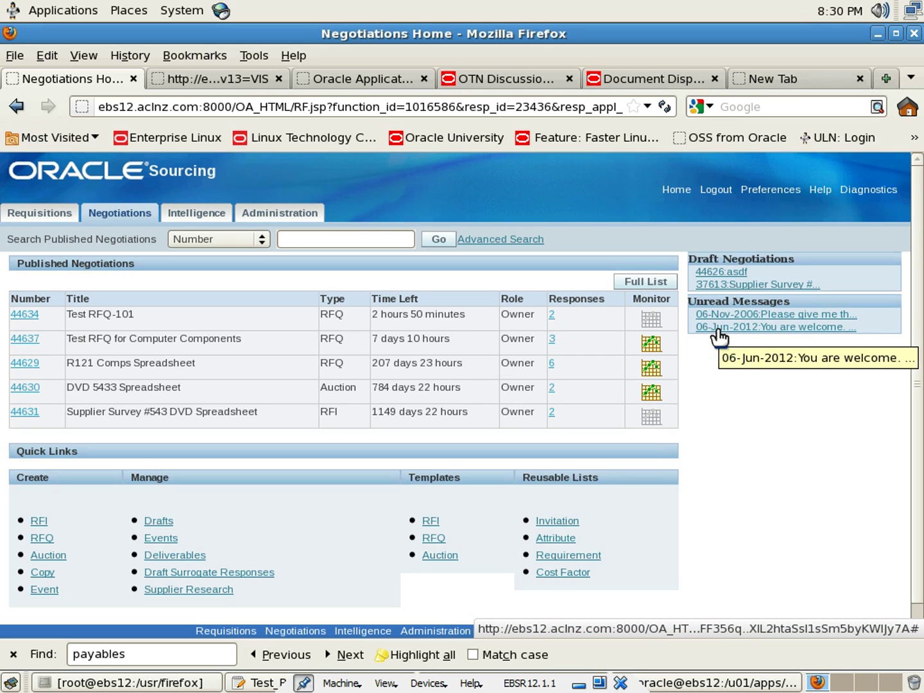
click(719, 328)
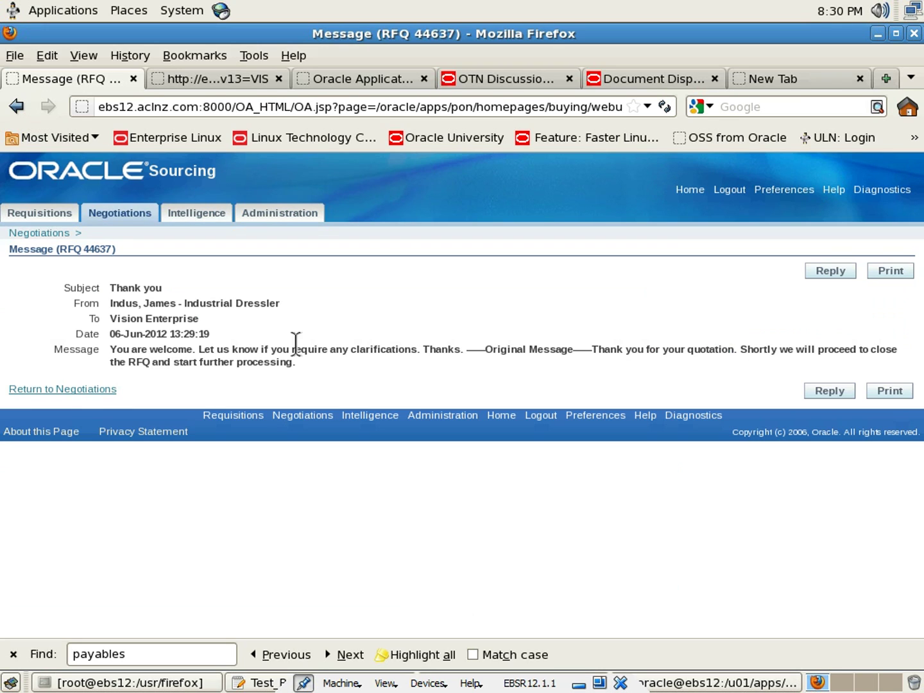
drag(112, 352, 470, 352)
click(469, 351)
click(28, 390)
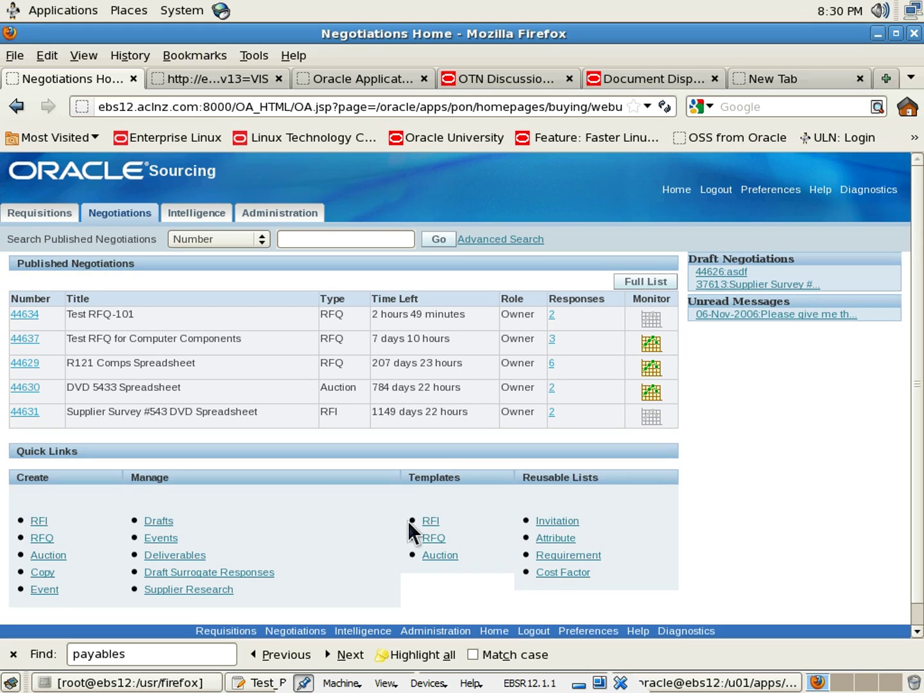
click(581, 687)
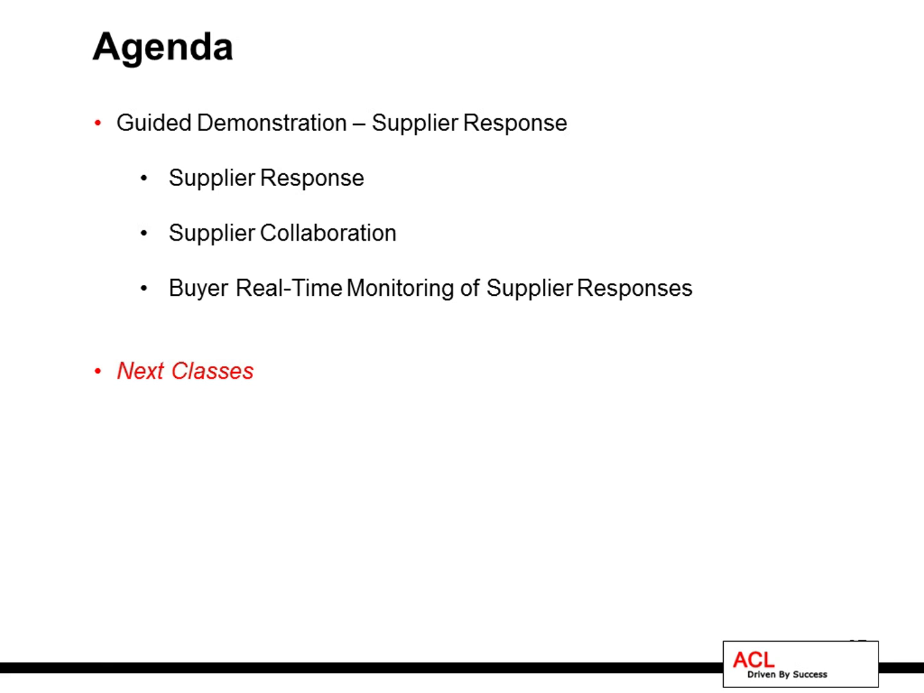
key(alt+Tab)
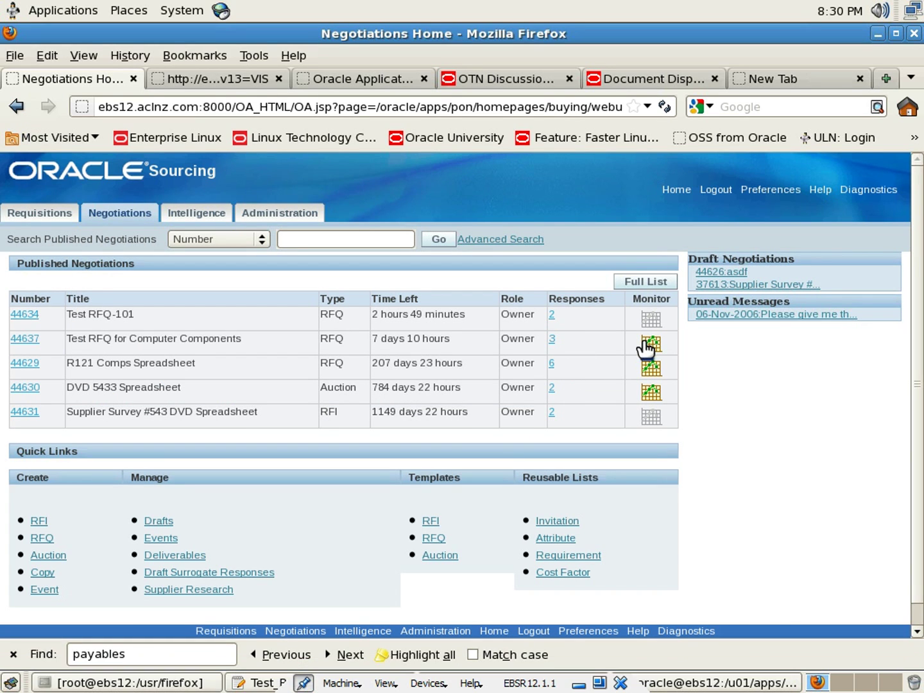
click(649, 344)
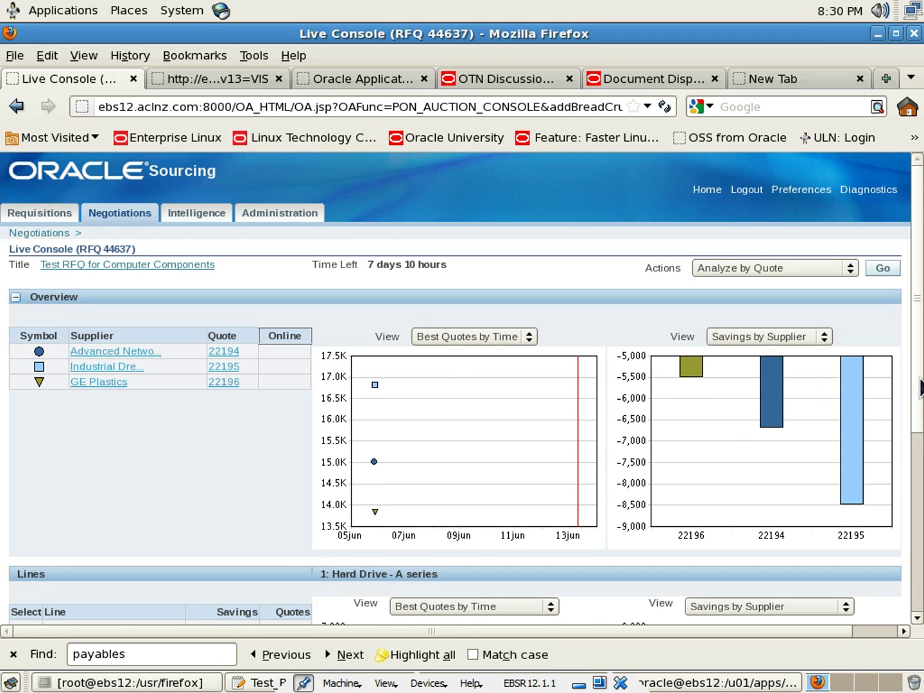
scroll(922, 424, down, 2)
drag(922, 424, 917, 494)
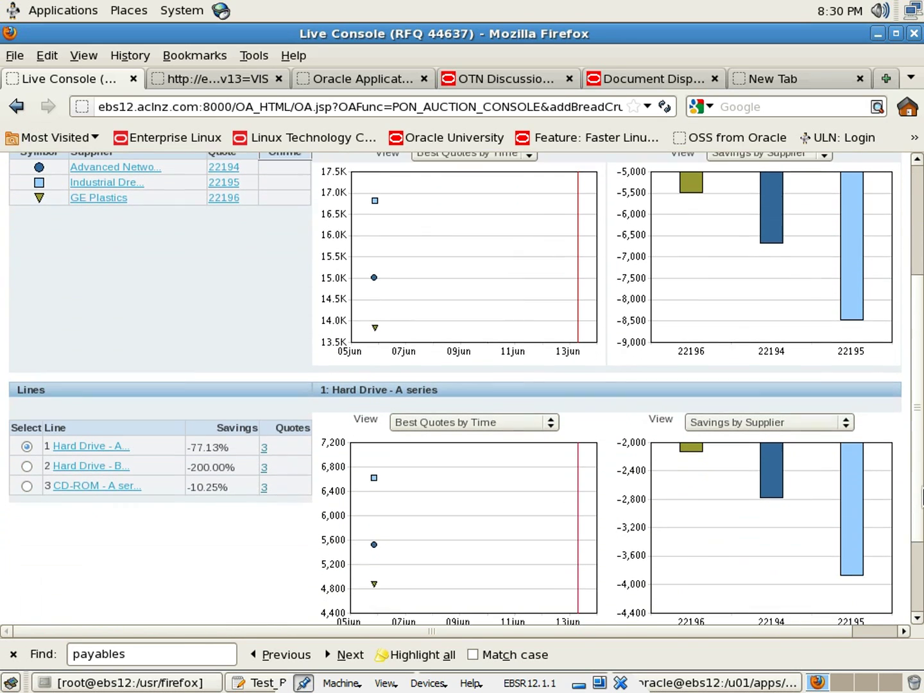
click(25, 464)
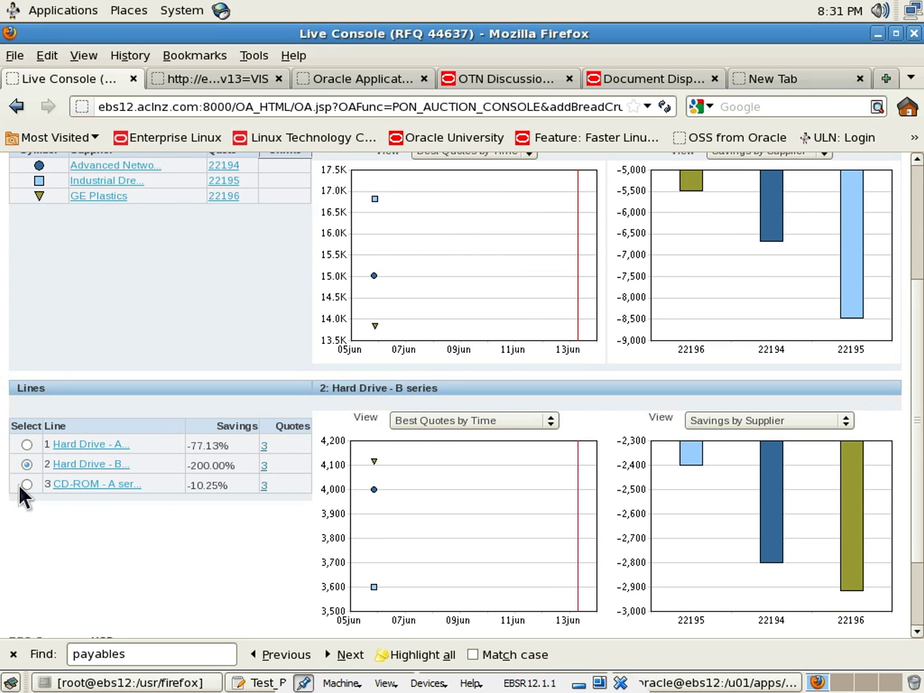
click(24, 483)
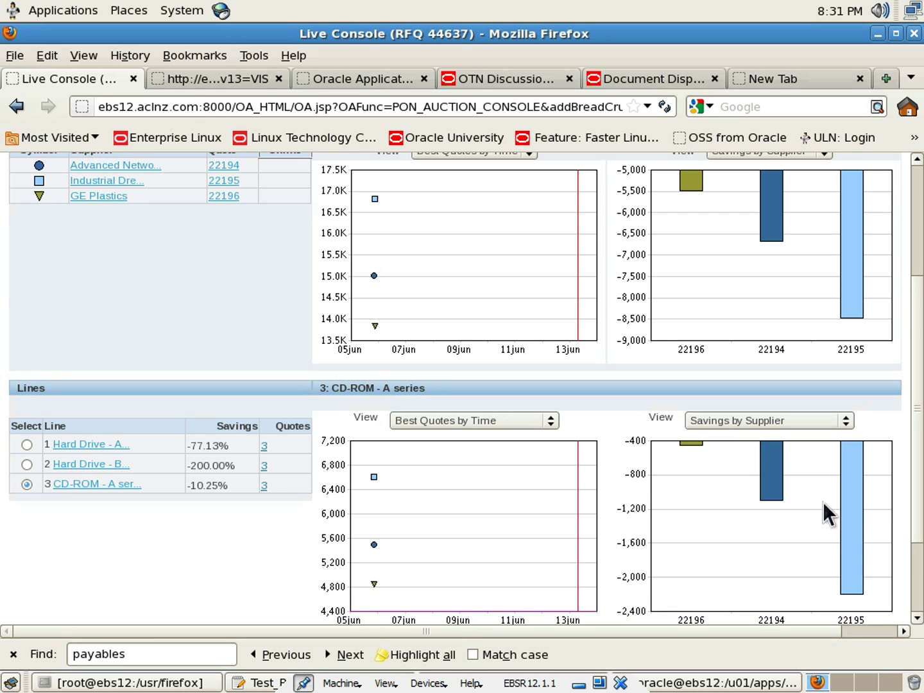
drag(921, 505, 889, 453)
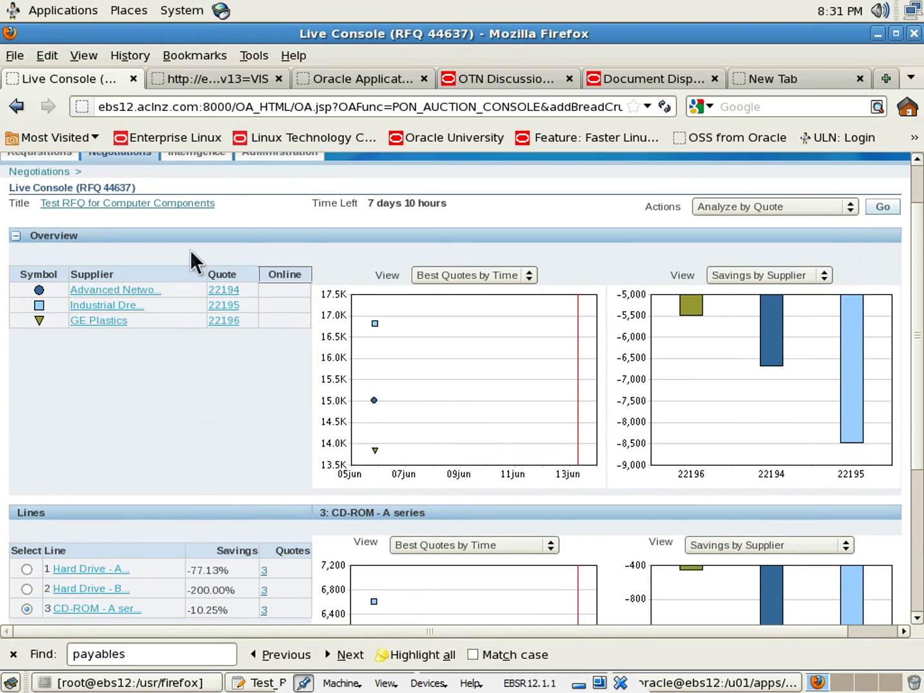
scroll(301, 295, up, 2)
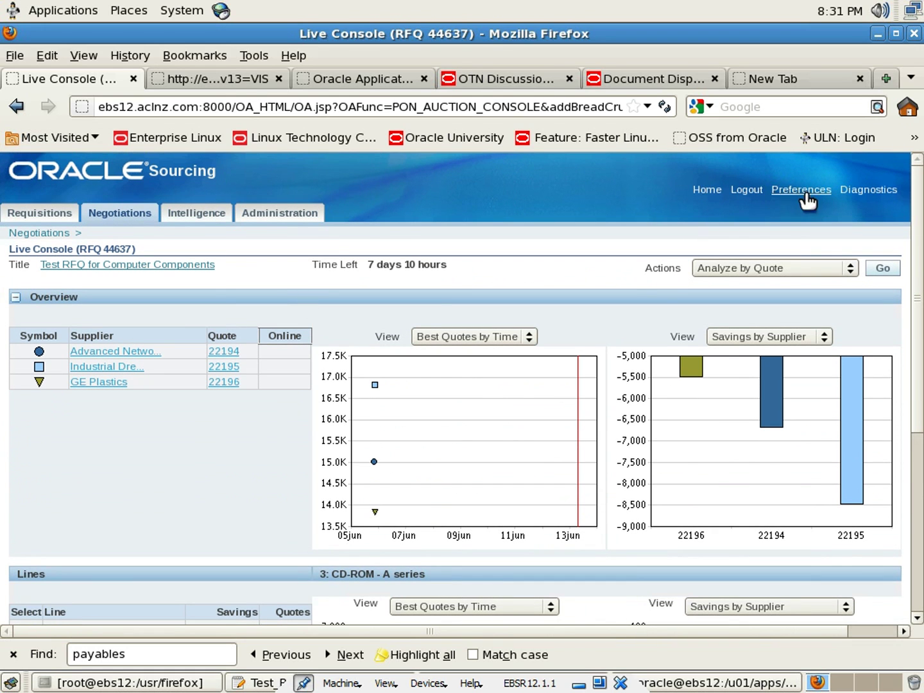
click(38, 233)
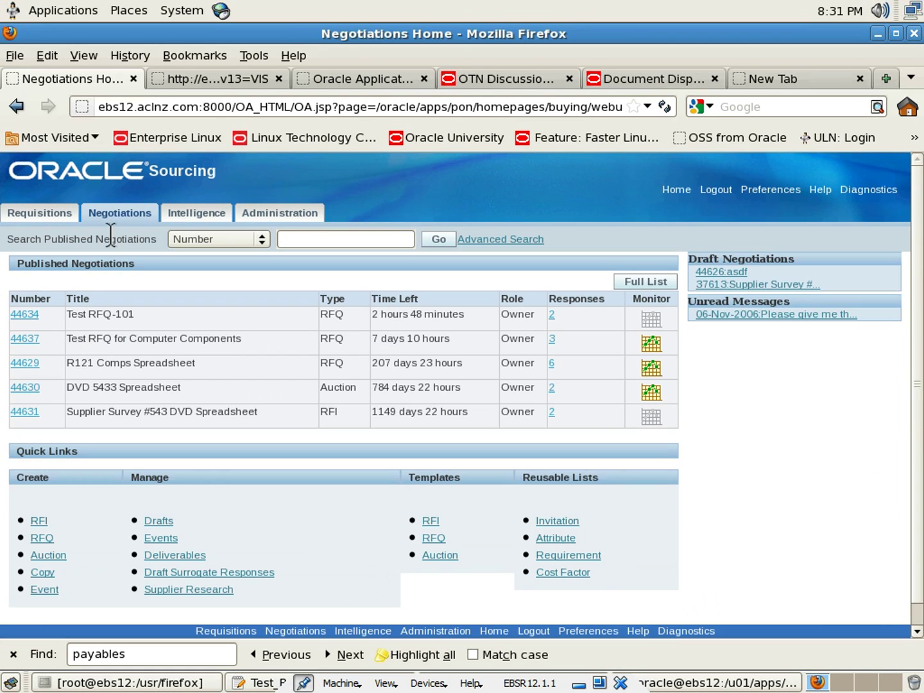